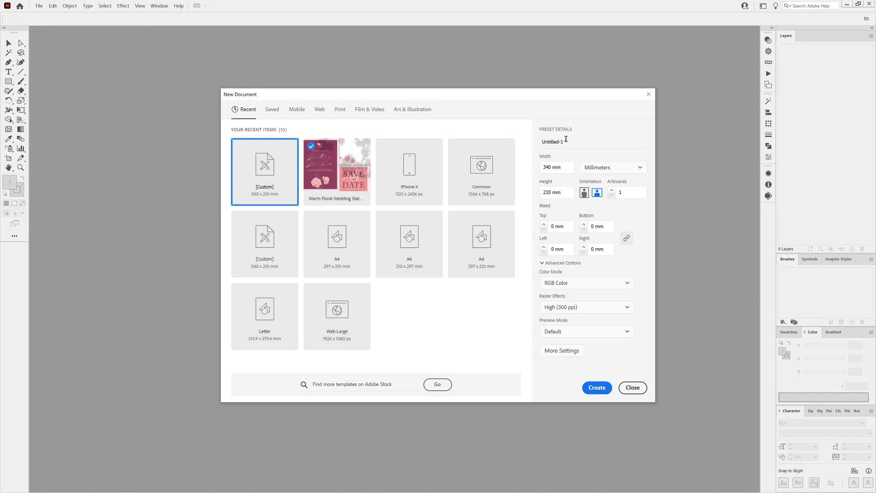
# Create the new Cartoon_06 document.
pyautogui.click(566, 139)
pyautogui.press('BackSpace')
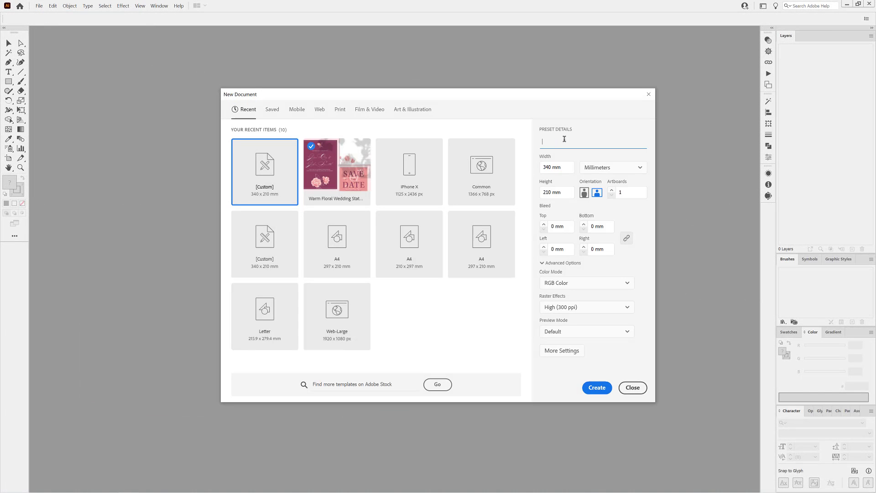
pyautogui.click(596, 388)
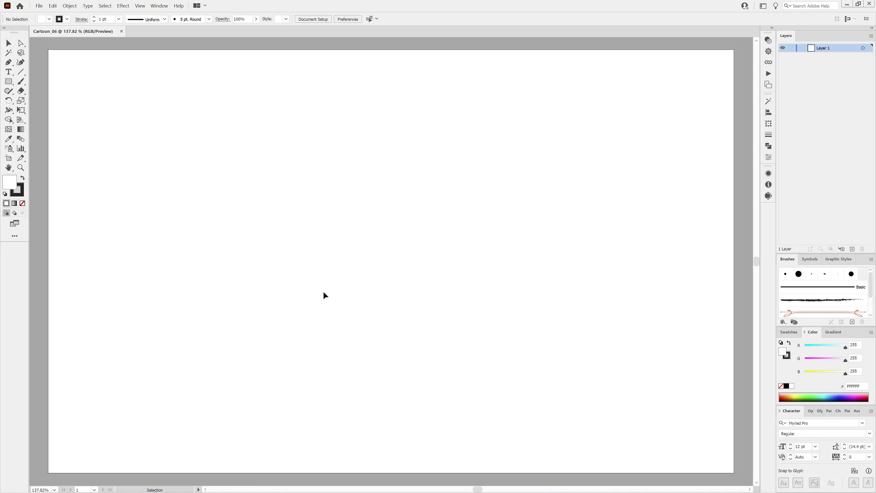
# Draw a horizontal line and apply a Transform effect with 15 mm vertical spacing and 7 copies.
pyautogui.press('\\')
pyautogui.moveTo(256, 155); pyautogui.dragTo(537, 152)
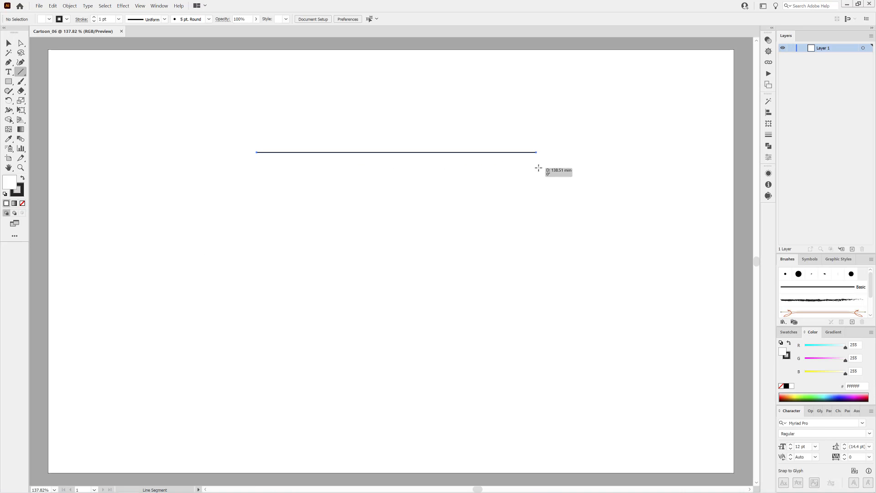
pyautogui.click(124, 6)
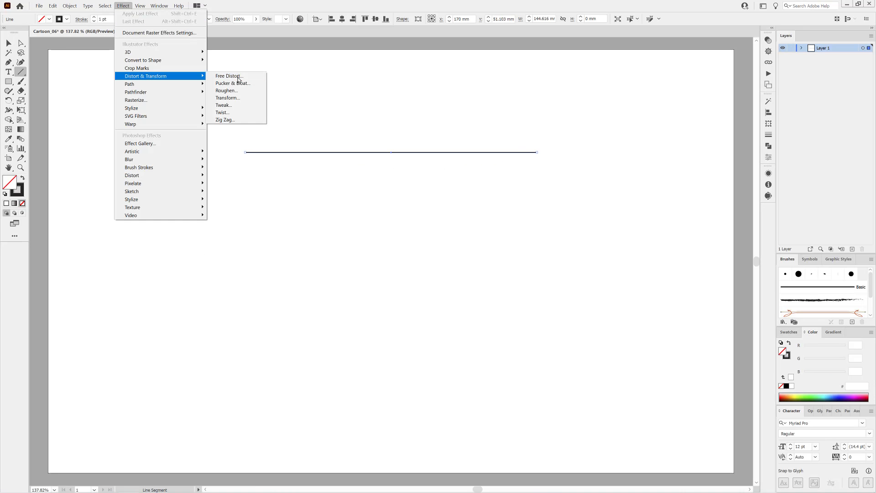
pyautogui.click(239, 99)
pyautogui.click(663, 198)
pyautogui.write('15')
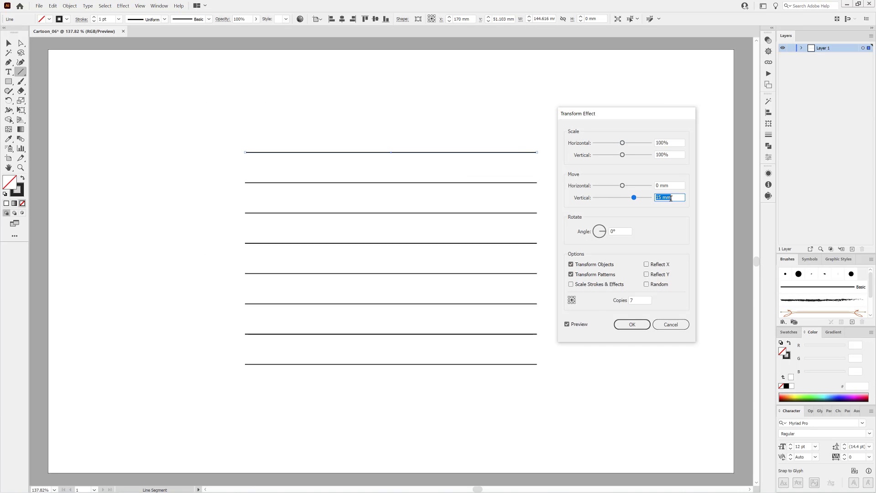
pyautogui.click(645, 324)
# Expand the appearance into eight real lines and centre them vertically on the artboard.
pyautogui.click(69, 6)
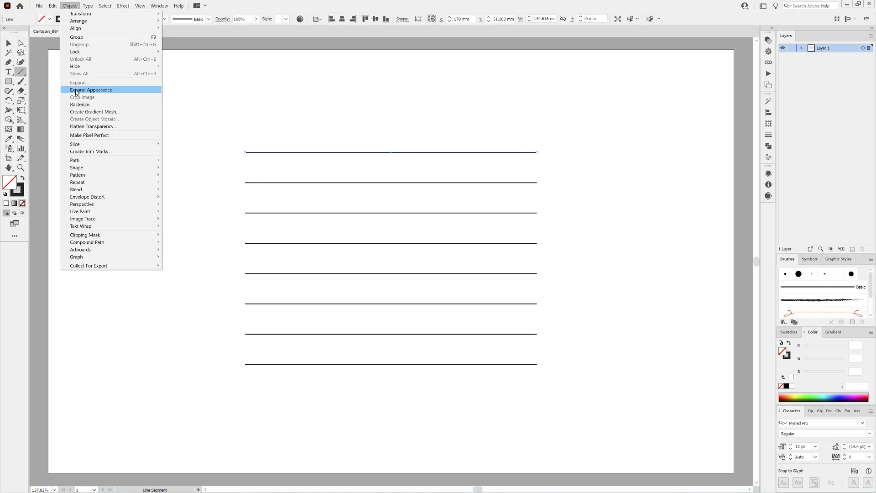
pyautogui.click(91, 88)
pyautogui.click(375, 19)
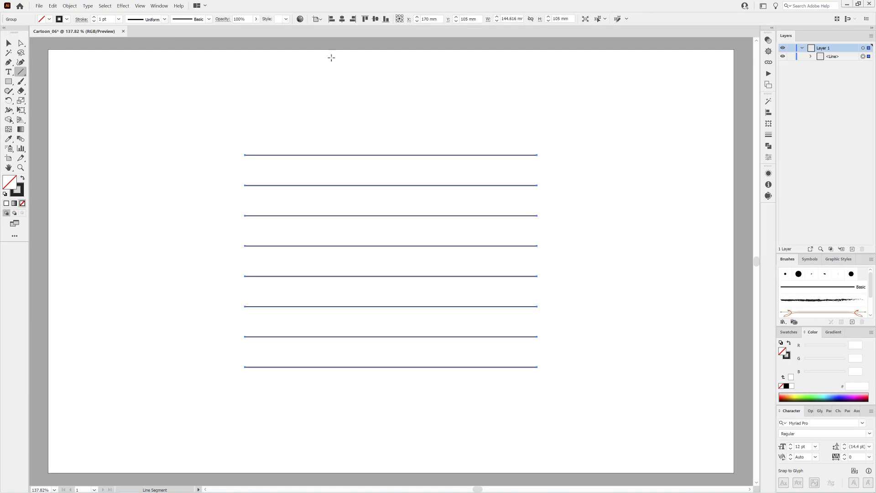
# Draw a circle centred over the lines and delete the bottom line.
pyautogui.press('l')
pyautogui.moveTo(299, 155)
pyautogui.mouseDown()
pyautogui.moveTo(378, 267)
pyautogui.moveTo(482, 337)
pyautogui.mouseUp()
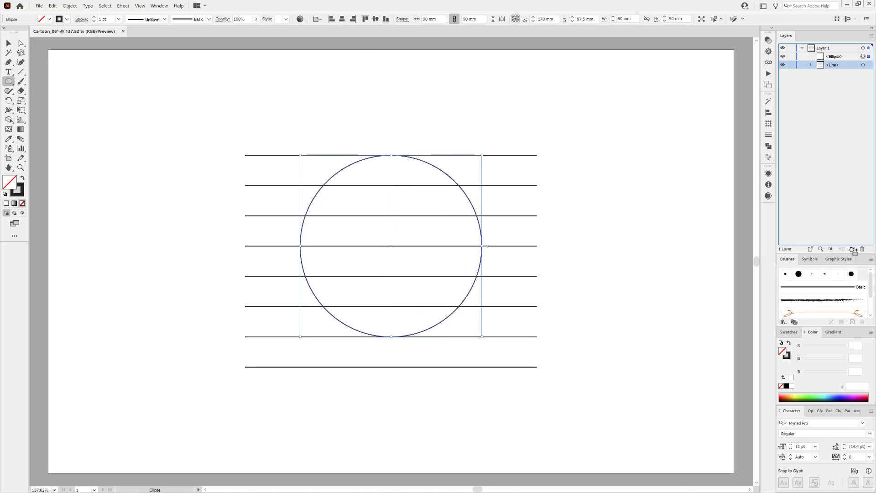
pyautogui.moveTo(20, 43); pyautogui.dragTo(59, 52)
pyautogui.moveTo(541, 353); pyautogui.dragTo(490, 406)
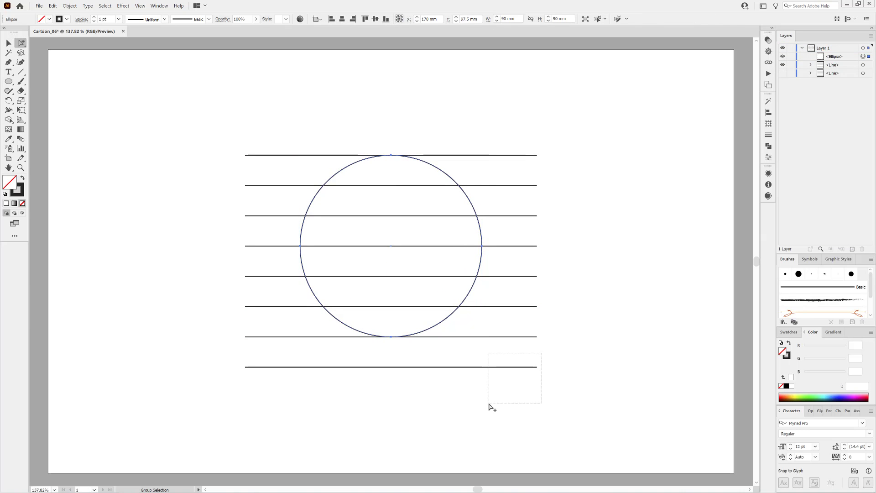
pyautogui.click(52, 6)
# Rotate a copy of the seven lines to vertical and fit it within the circle.
pyautogui.click(63, 35)
pyautogui.click(863, 64)
pyautogui.press('e')
pyautogui.moveTo(504, 151); pyautogui.dragTo(497, 406)
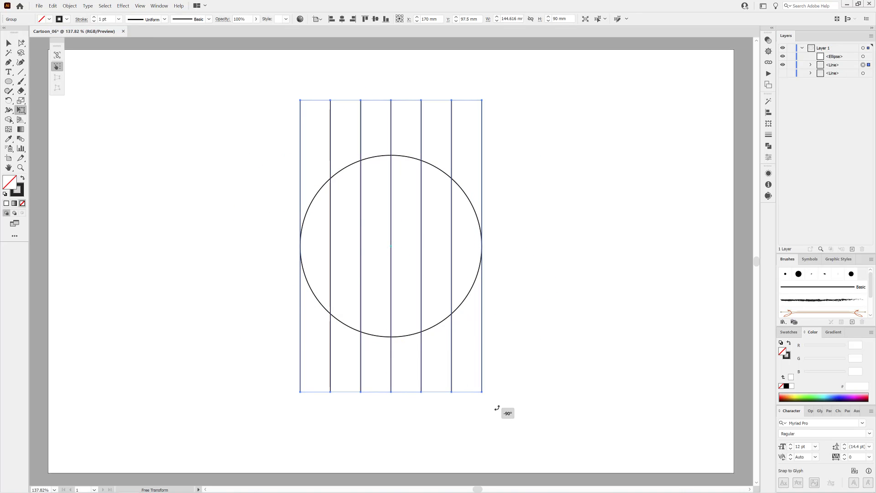
pyautogui.moveTo(480, 246); pyautogui.dragTo(458, 246)
pyautogui.moveTo(390, 100); pyautogui.dragTo(390, 147)
pyautogui.moveTo(392, 394); pyautogui.dragTo(393, 373)
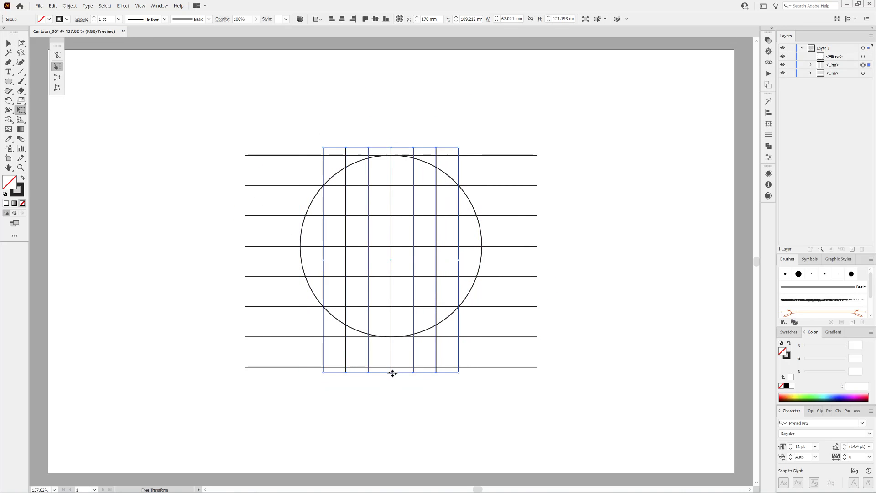
# Colour the middle vertical and horizontal lines and the circle red, then duplicate the circle.
pyautogui.press('a')
pyautogui.click(110, 71)
pyautogui.click(391, 240)
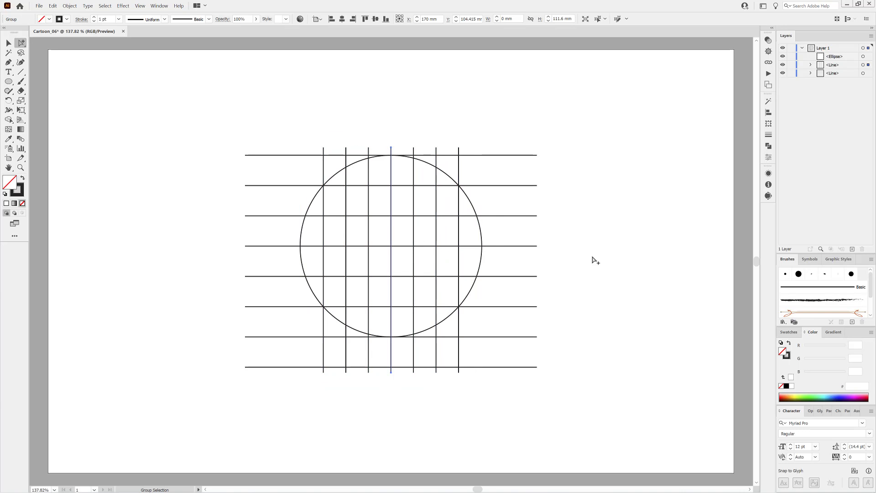
pyautogui.keyDown('shift'); pyautogui.click(530, 246); pyautogui.keyUp('shift')
pyautogui.keyDown('shift'); pyautogui.click(481, 237); pyautogui.keyUp('shift')
pyautogui.moveTo(805, 346); pyautogui.dragTo(847, 346)
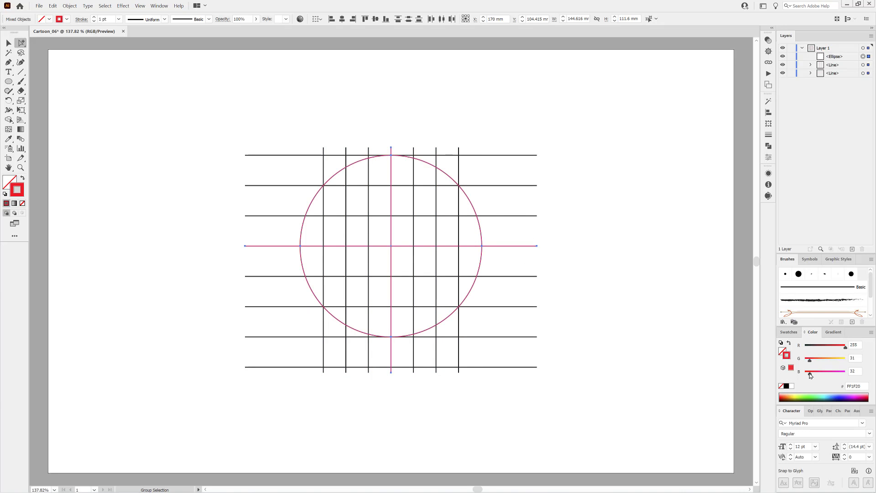
pyautogui.click(700, 238)
pyautogui.moveTo(835, 56); pyautogui.dragTo(853, 248)
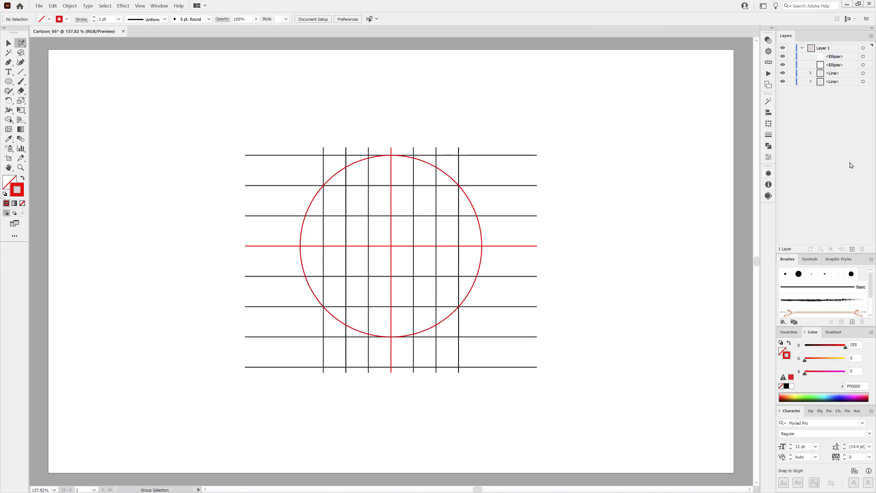
# Shrink the circle copy into an inner circle and hide the horizontal grid lines.
pyautogui.scroll(1, 412, 241)
pyautogui.press('e')
pyautogui.moveTo(511, 118); pyautogui.dragTo(476, 152)
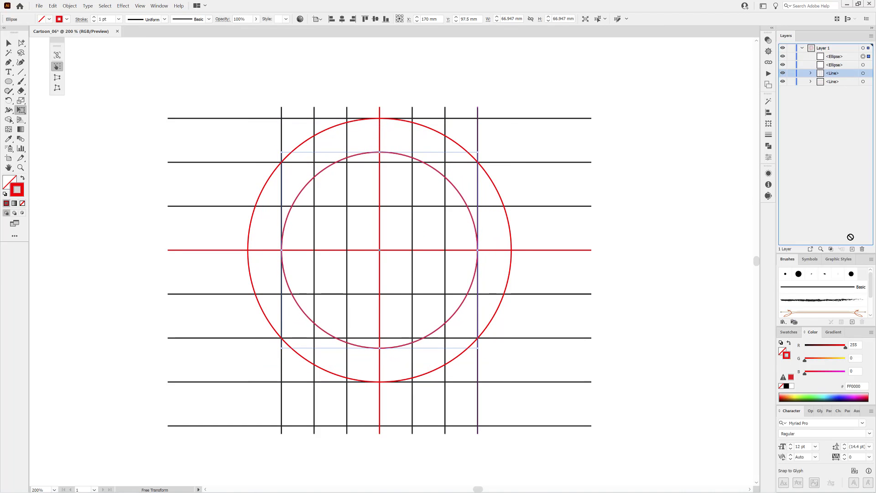
pyautogui.click(783, 81)
# Undo the last line change and centre the four blue lines on the circles.
pyautogui.press('a')
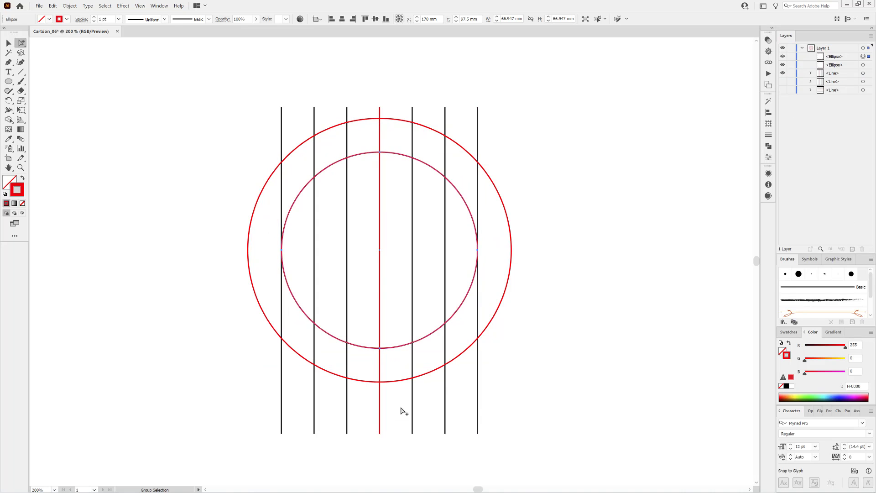
pyautogui.click(52, 6)
pyautogui.click(69, 33)
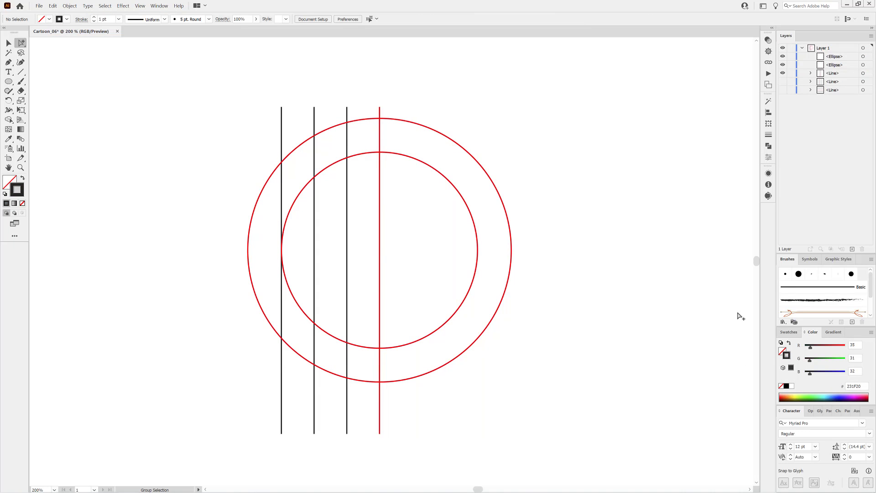
pyautogui.click(343, 19)
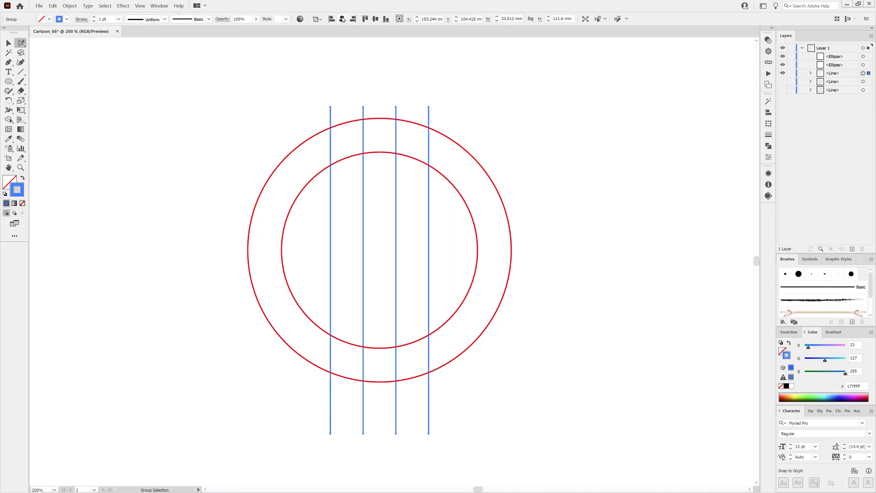
pyautogui.moveTo(783, 81); pyautogui.dragTo(783, 90)
# Shorten the blue lines toward the centre, widen them, and extend the middle two downward.
pyautogui.press('e')
pyautogui.moveTo(379, 107); pyautogui.dragTo(379, 243)
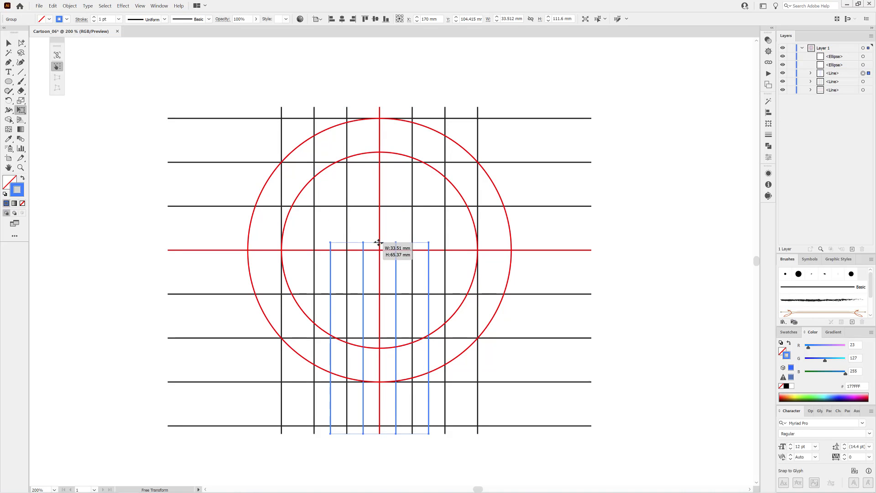
pyautogui.moveTo(380, 434); pyautogui.dragTo(379, 300)
pyautogui.moveTo(430, 271); pyautogui.dragTo(462, 270)
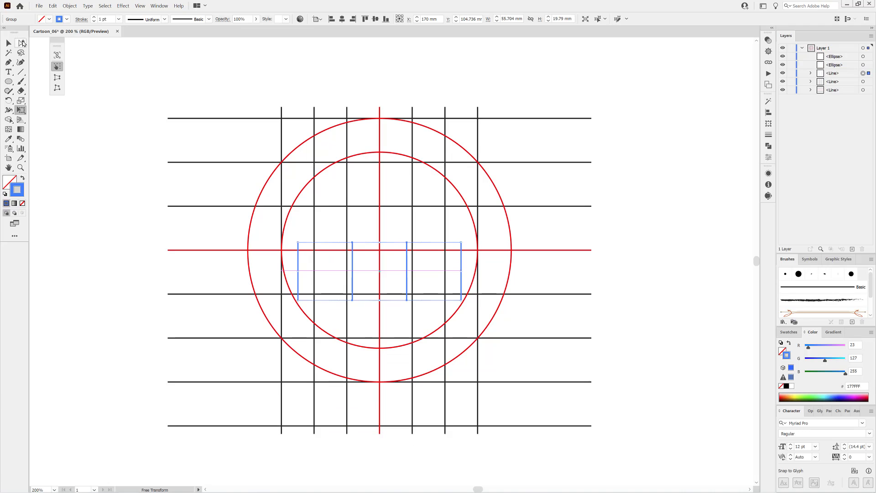
pyautogui.click(23, 43)
pyautogui.moveTo(348, 307); pyautogui.dragTo(412, 313)
pyautogui.hotkey('shift', 'Down')
pyautogui.hotkey('shift', 'Down')
pyautogui.hotkey('shift', 'Down')
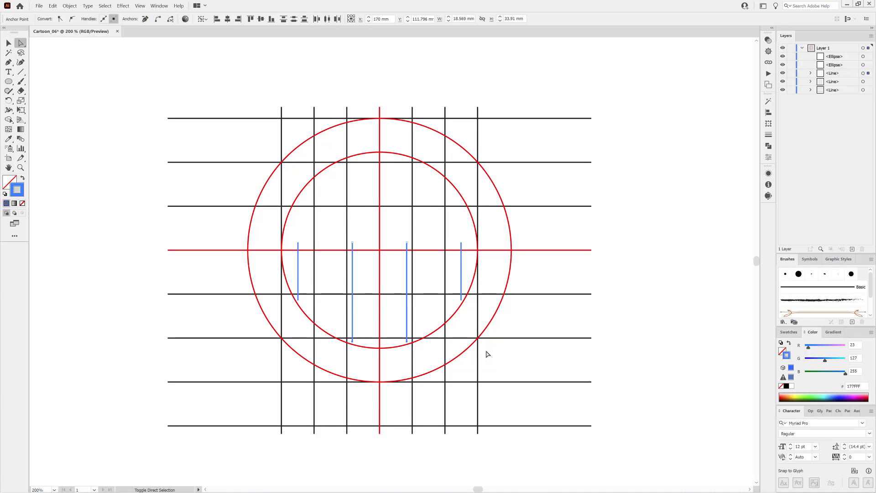
# Nudge all the guide artwork upward and save the document.
pyautogui.click(451, 271)
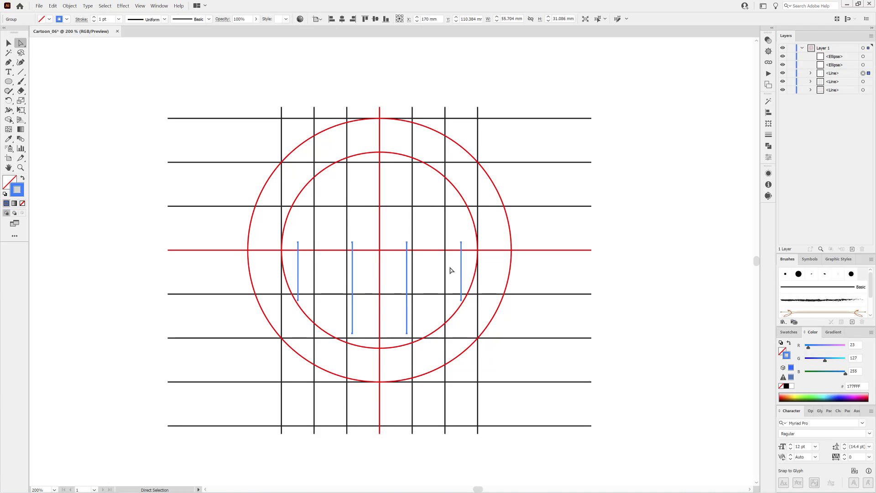
pyautogui.click(21, 110)
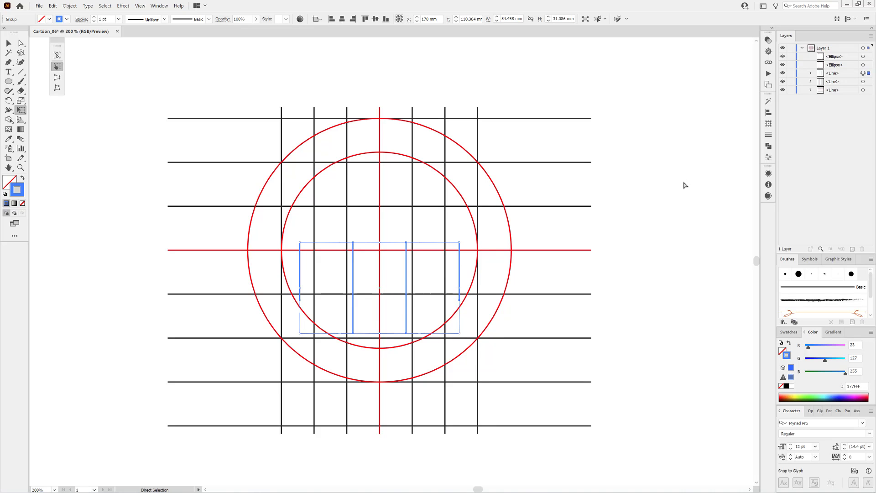
pyautogui.hotkey('ctrl', 'shift', 'a')
pyautogui.hotkey('ctrl', '0')
pyautogui.click(863, 47)
pyautogui.hotkey('shift', 'Up')
pyautogui.hotkey('shift', 'Up')
pyautogui.hotkey('shift', 'Up')
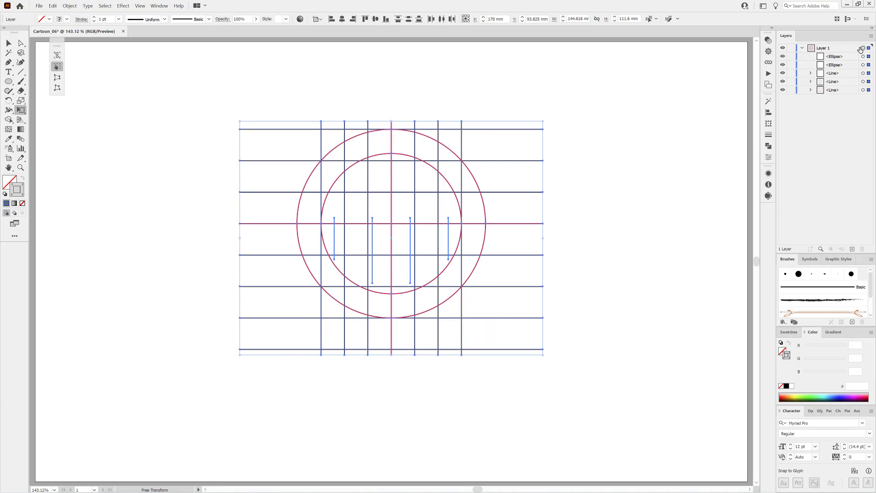
pyautogui.hotkey('ctrl', 'shift', 'a')
pyautogui.press('a')
pyautogui.hotkey('ctrl', 's')
# Add a horizontal line copy, fade the guide artwork's opacity, and create a new layer above.
pyautogui.moveTo(514, 255); pyautogui.dragTo(515, 239)
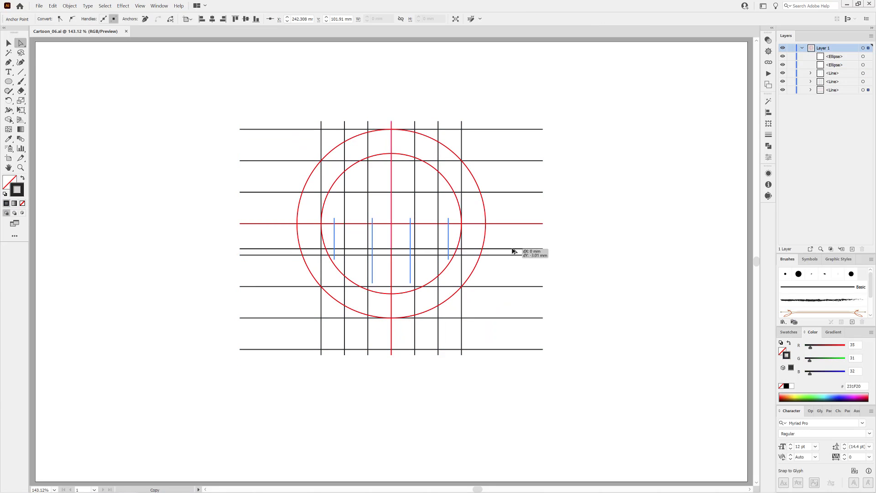
pyautogui.click(863, 48)
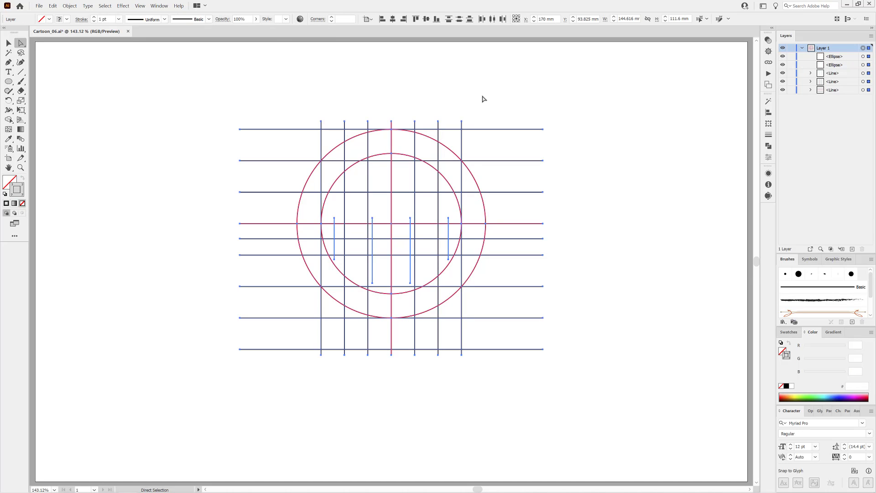
pyautogui.click(256, 19)
pyautogui.moveTo(258, 31); pyautogui.dragTo(233, 31)
pyautogui.click(645, 150)
pyautogui.click(803, 48)
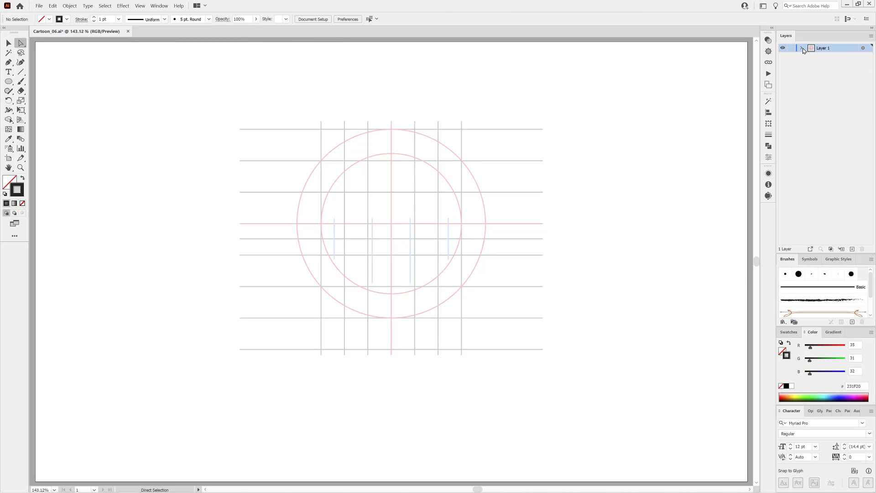
pyautogui.click(855, 250)
# Create a new 3 pt pressure-sensitive calligraphic brush.
pyautogui.doubleClick(21, 81)
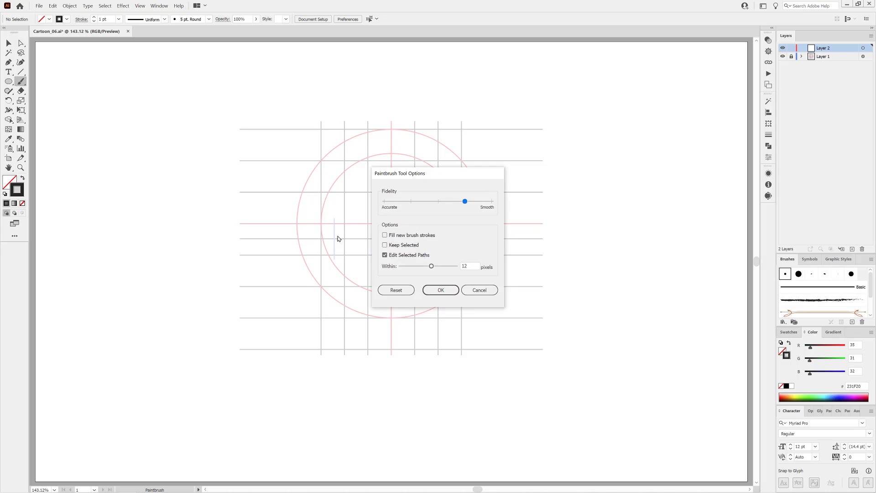
pyautogui.click(441, 290)
pyautogui.click(853, 322)
pyautogui.click(415, 299)
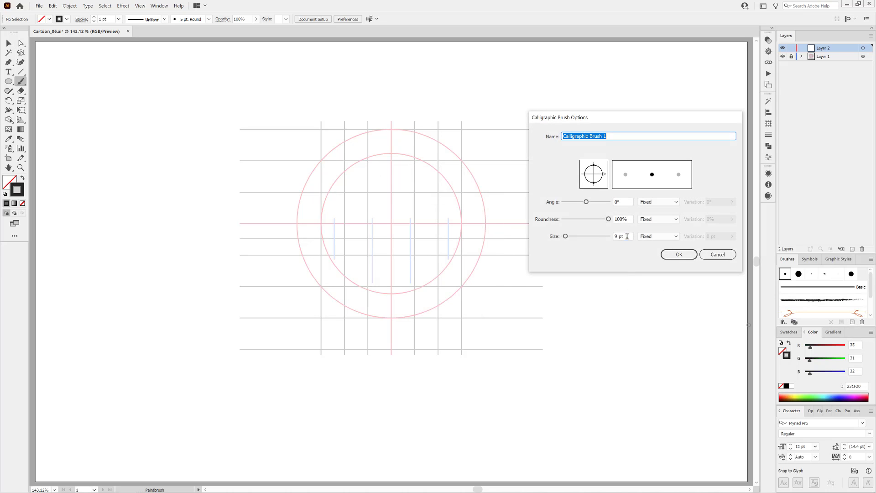
pyautogui.doubleClick(622, 236)
pyautogui.write('3')
pyautogui.click(658, 236)
pyautogui.click(678, 254)
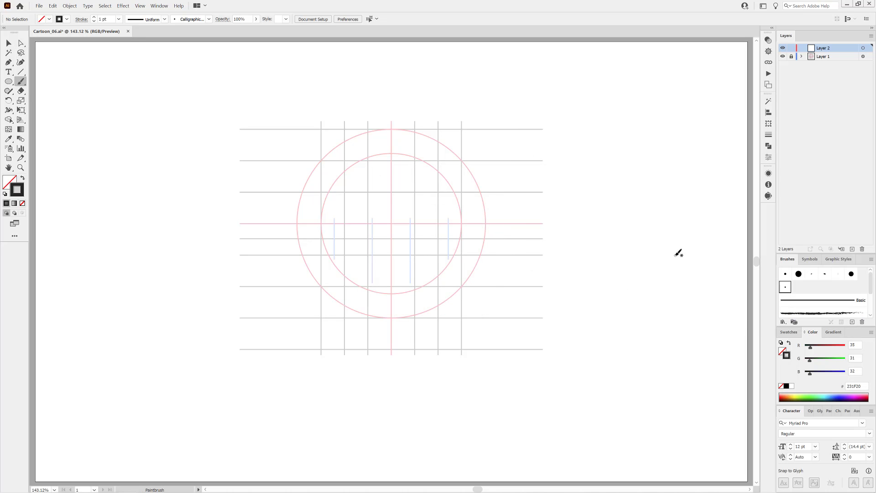
# Test the brush with strokes, make it thinner, then delete all test strokes.
pyautogui.moveTo(629, 158); pyautogui.dragTo(660, 369)
pyautogui.moveTo(603, 154)
pyautogui.mouseDown()
pyautogui.moveTo(594, 196)
pyautogui.moveTo(612, 390)
pyautogui.moveTo(578, 251)
pyautogui.mouseUp()
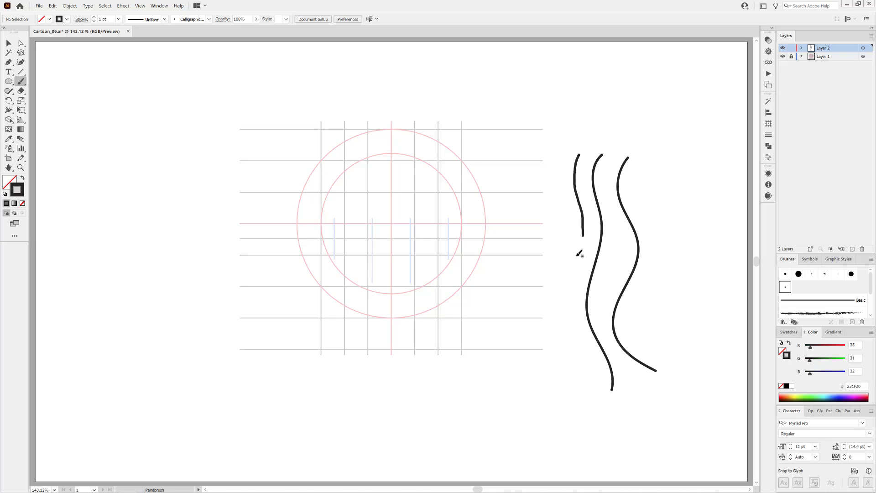
pyautogui.doubleClick(787, 280)
pyautogui.moveTo(671, 245); pyautogui.dragTo(702, 245)
pyautogui.click(677, 252)
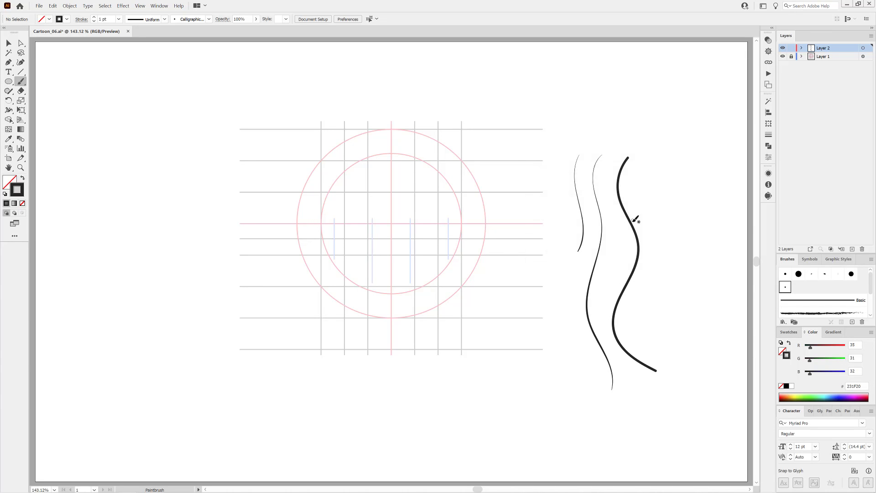
pyautogui.moveTo(657, 158); pyautogui.dragTo(682, 340)
pyautogui.hotkey('ctrl', 'a')
pyautogui.press('Delete')
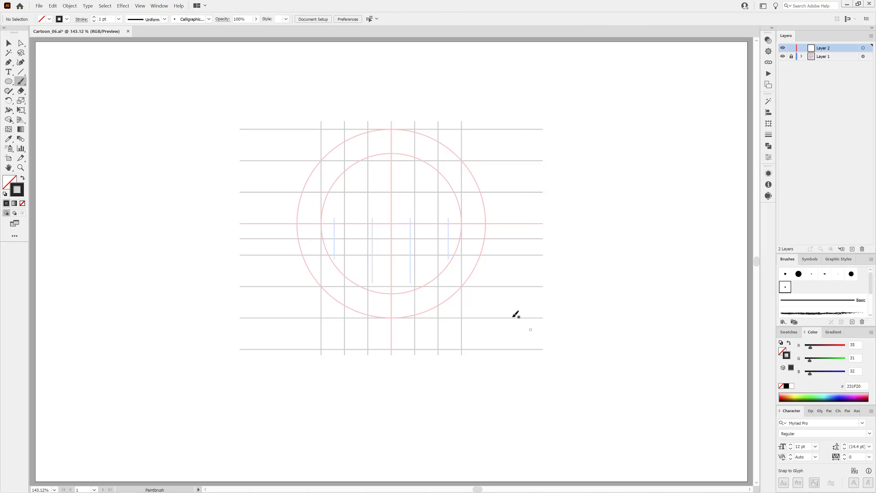
# Lower the stroke opacity to 41% and zoom in on the face guides.
pyautogui.moveTo(255, 20); pyautogui.dragTo(237, 30)
pyautogui.moveTo(625, 164); pyautogui.dragTo(625, 235)
pyautogui.hotkey('ctrl', 'z')
pyautogui.moveTo(383, 254); pyautogui.dragTo(419, 262)
pyautogui.scroll(-1, 467, 296)
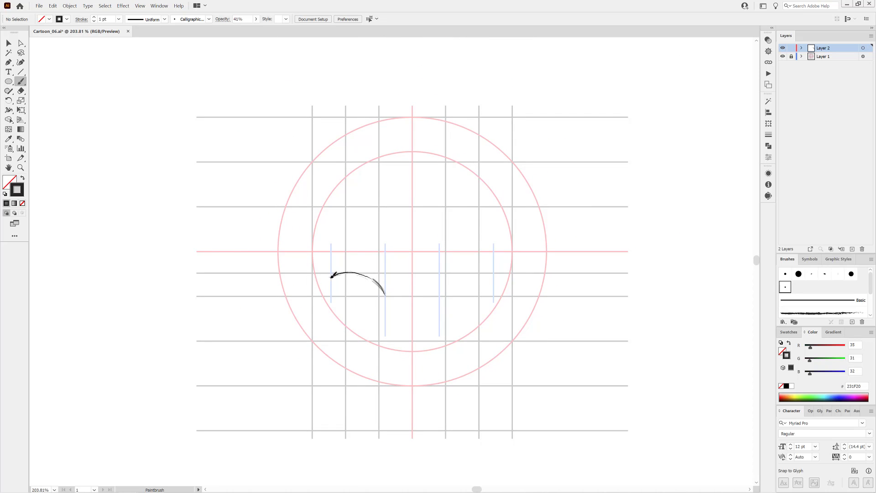
# Ink both eyes' upper lids and lash arcs, and begin the right eyebrow.
pyautogui.moveTo(332, 276)
pyautogui.mouseDown()
pyautogui.moveTo(377, 279)
pyautogui.moveTo(345, 296)
pyautogui.mouseUp()
pyautogui.moveTo(441, 294)
pyautogui.mouseDown()
pyautogui.moveTo(489, 273)
pyautogui.moveTo(442, 290)
pyautogui.mouseUp()
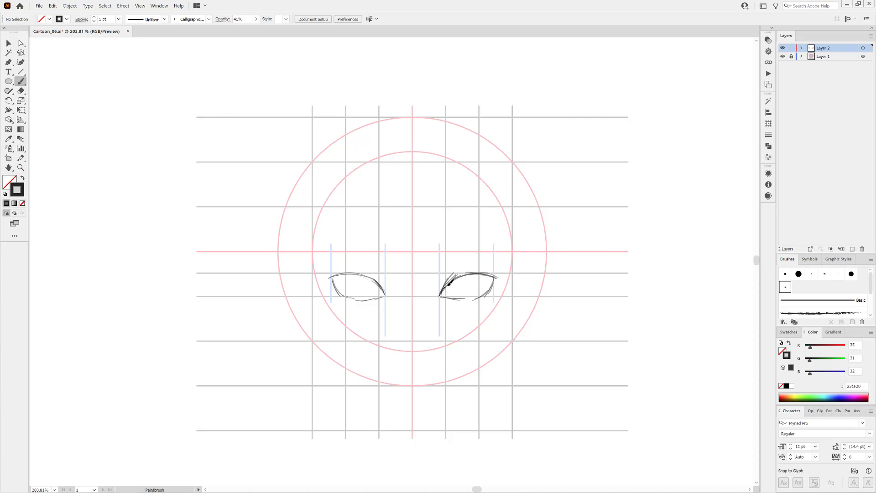
pyautogui.moveTo(449, 283)
pyautogui.mouseDown()
pyautogui.moveTo(501, 274)
pyautogui.moveTo(474, 299)
pyautogui.mouseUp()
pyautogui.moveTo(332, 276)
pyautogui.mouseDown()
pyautogui.moveTo(359, 298)
pyautogui.moveTo(386, 293)
pyautogui.moveTo(325, 273)
pyautogui.mouseUp()
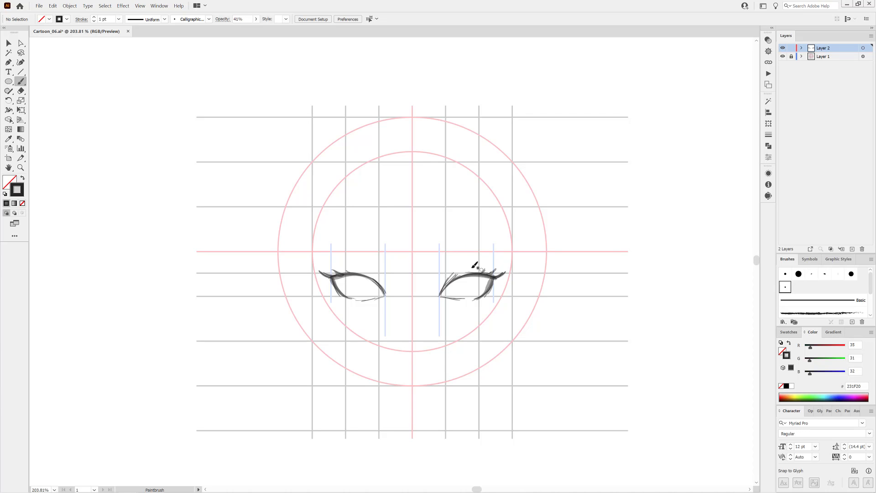
pyautogui.moveTo(456, 272); pyautogui.dragTo(490, 269)
pyautogui.moveTo(385, 291); pyautogui.dragTo(339, 271)
pyautogui.moveTo(438, 256)
pyautogui.mouseDown()
pyautogui.moveTo(491, 239)
pyautogui.moveTo(507, 253)
pyautogui.moveTo(457, 242)
pyautogui.moveTo(479, 239)
pyautogui.mouseUp()
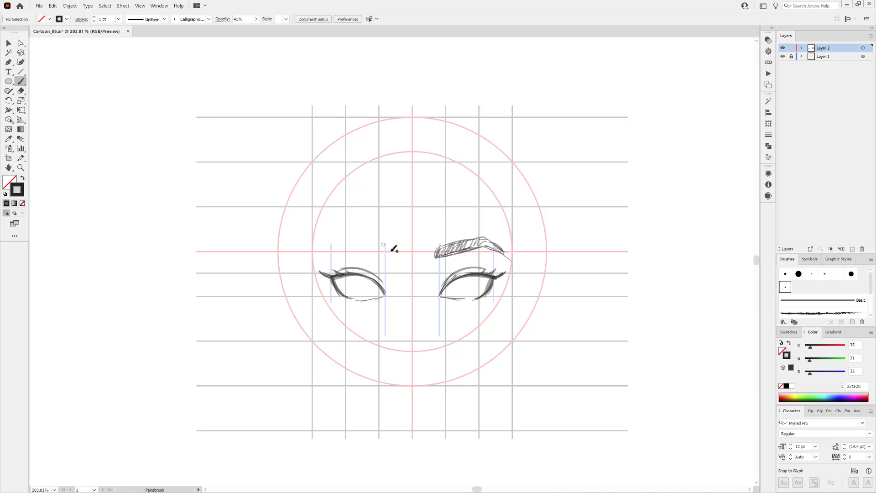
# Finish the right eyebrow and sketch and hatch the left eyebrow.
pyautogui.moveTo(368, 248); pyautogui.dragTo(388, 254)
pyautogui.moveTo(345, 242); pyautogui.dragTo(322, 255)
pyautogui.moveTo(365, 238)
pyautogui.mouseDown()
pyautogui.moveTo(387, 252)
pyautogui.moveTo(385, 245)
pyautogui.mouseUp()
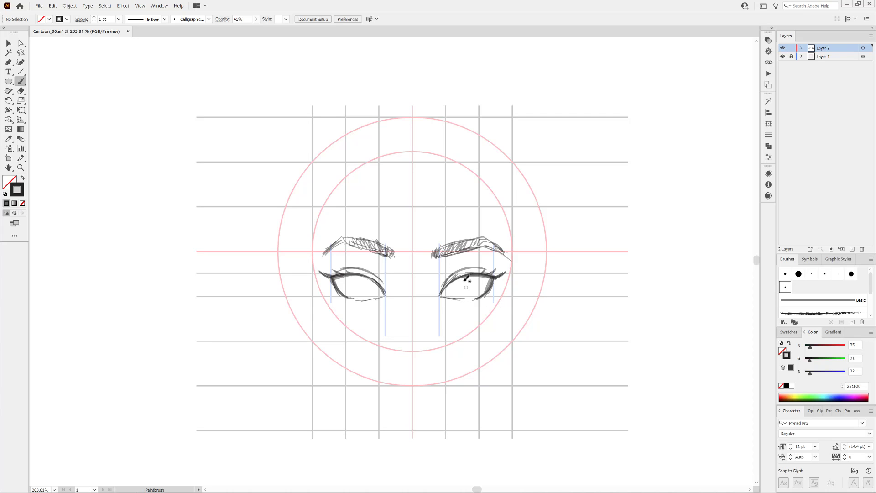
# Draw irises in both eyes and hatch shading into them.
pyautogui.moveTo(474, 273); pyautogui.dragTo(479, 282)
pyautogui.moveTo(355, 275); pyautogui.dragTo(368, 293)
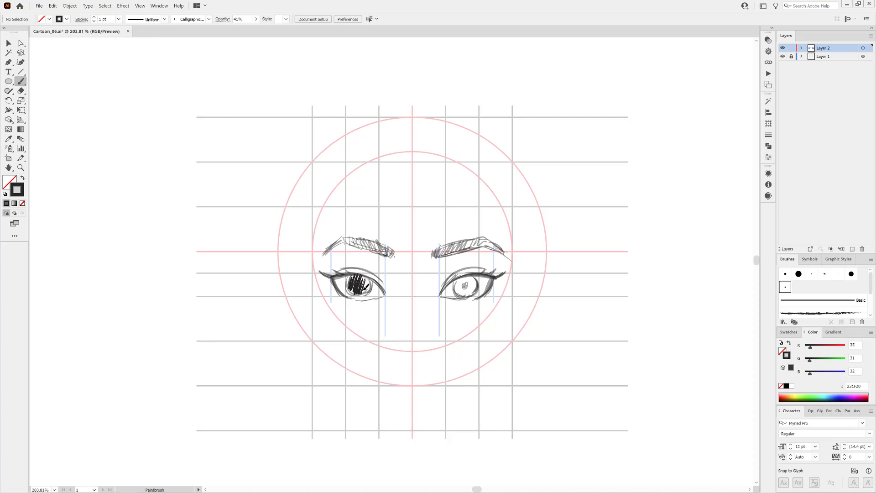
pyautogui.moveTo(457, 277); pyautogui.dragTo(477, 297)
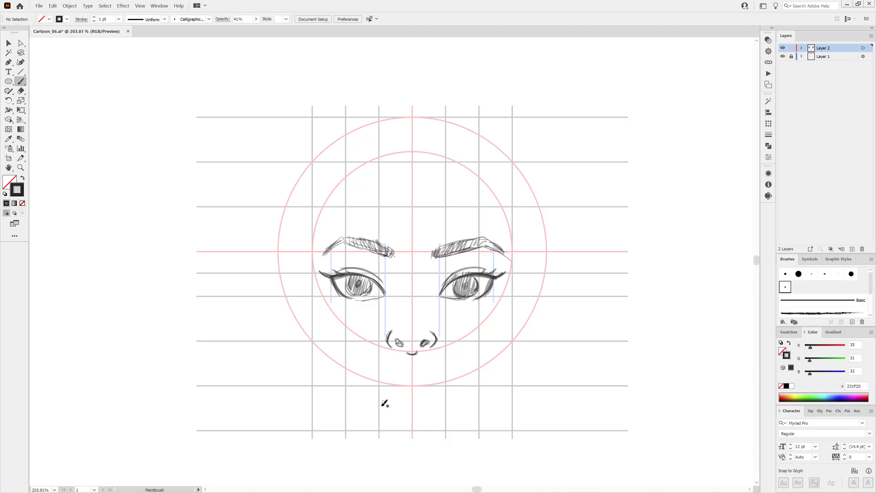
pyautogui.moveTo(9, 110); pyautogui.dragTo(46, 120)
# Hide the artboard edges and warp the right nostril into shape.
pyautogui.click(20, 43)
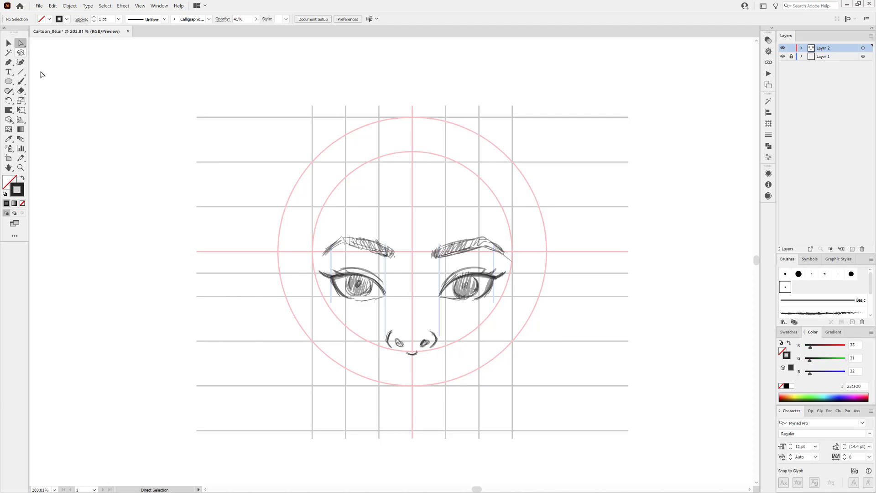
pyautogui.moveTo(368, 320); pyautogui.dragTo(464, 388)
pyautogui.doubleClick(8, 110)
pyautogui.click(442, 326)
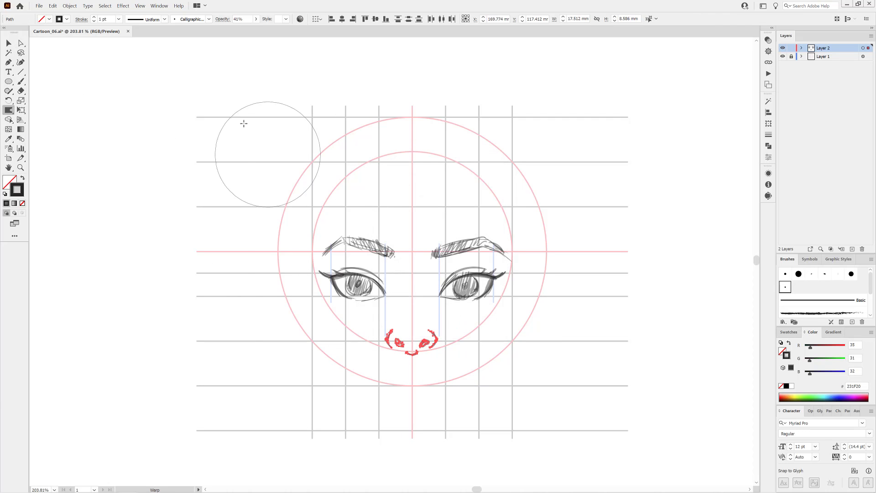
pyautogui.click(140, 6)
pyautogui.click(177, 148)
pyautogui.moveTo(461, 350); pyautogui.dragTo(413, 351)
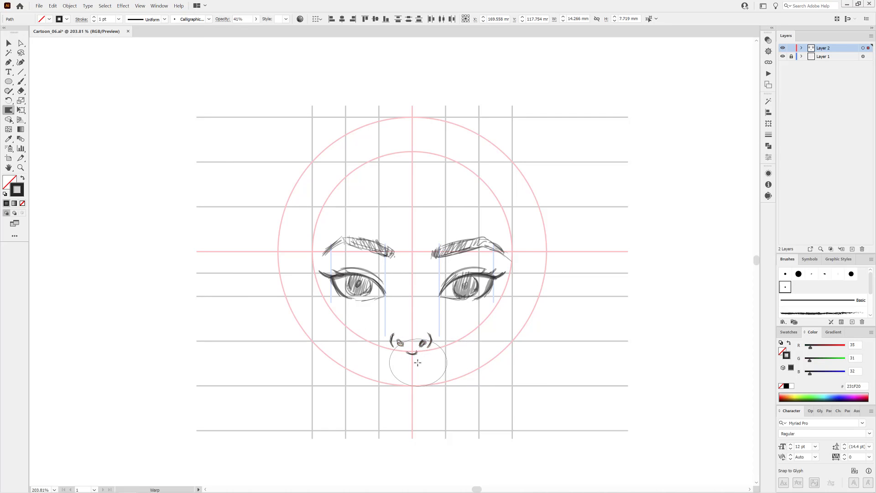
# Paint the line between the lips and add strokes at both mouth corners.
pyautogui.click(20, 81)
pyautogui.hotkey('ctrl', 'shift', 'a')
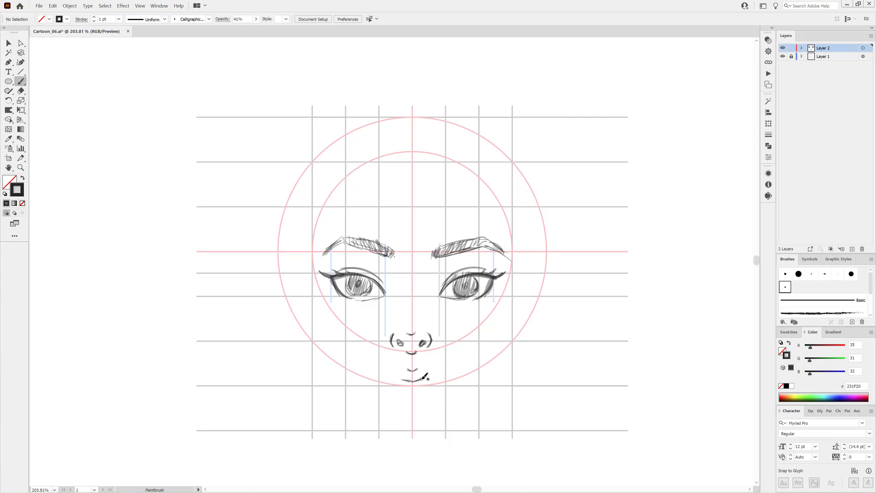
pyautogui.moveTo(396, 378)
pyautogui.mouseDown()
pyautogui.moveTo(371, 375)
pyautogui.moveTo(418, 370)
pyautogui.mouseUp()
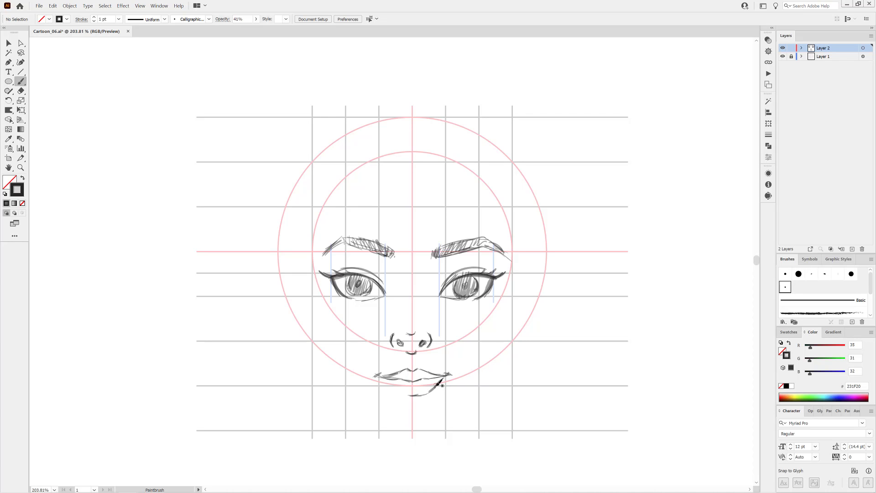
pyautogui.keyDown('alt'); pyautogui.scroll(2, 436, 405); pyautogui.keyUp('alt')
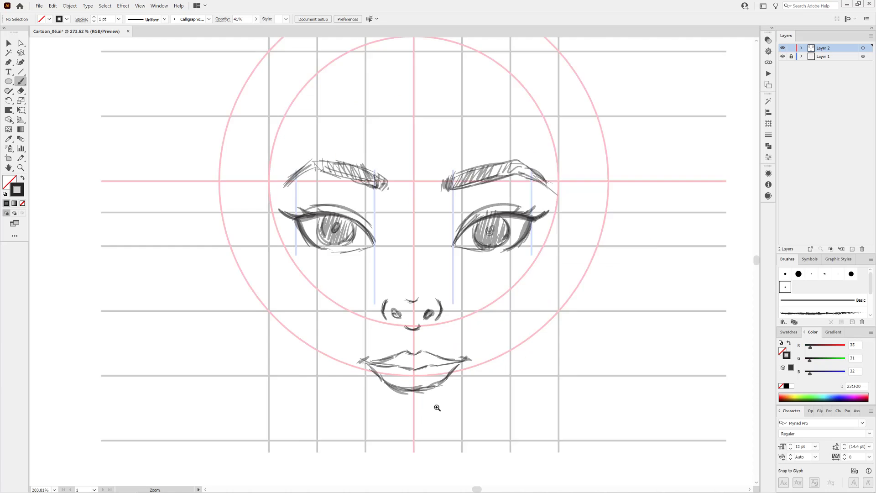
pyautogui.keyDown('alt'); pyautogui.scroll(2, 425, 393); pyautogui.keyUp('alt')
pyautogui.moveTo(391, 343); pyautogui.dragTo(449, 342)
pyautogui.moveTo(506, 325); pyautogui.dragTo(473, 338)
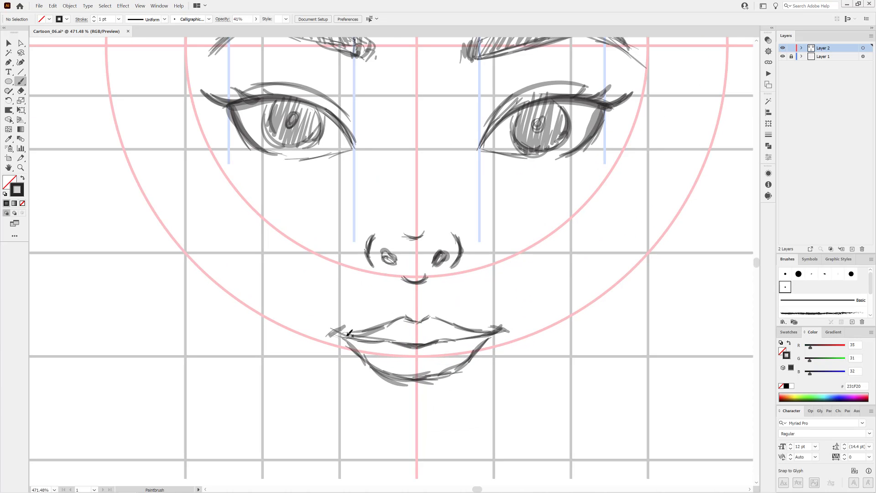
pyautogui.moveTo(341, 335); pyautogui.dragTo(378, 342)
# Strengthen the upper lip outline and add teeth lines and a corner curve.
pyautogui.scroll(-1, 484, 360)
pyautogui.scroll(-1, 474, 370)
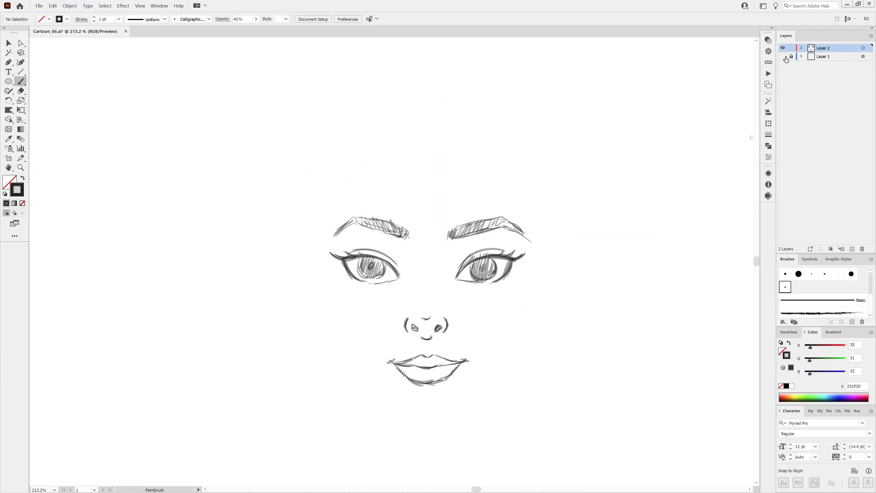
pyautogui.scroll(1, 453, 383)
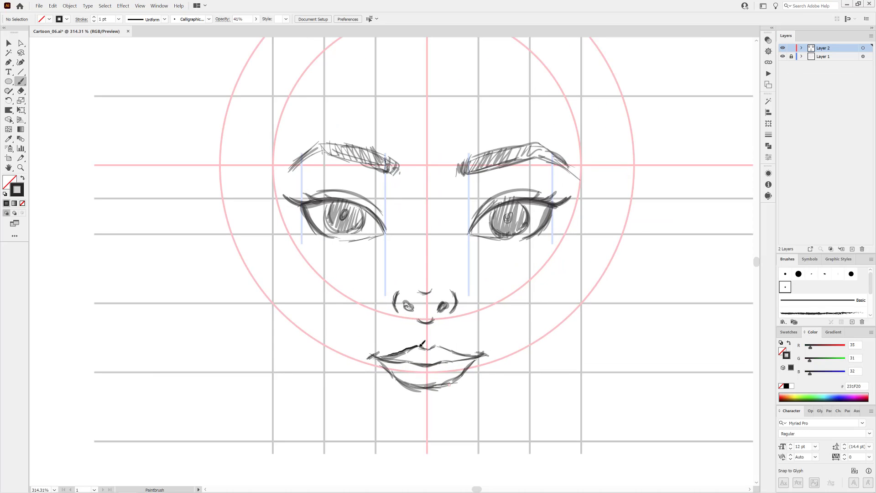
pyautogui.moveTo(410, 343); pyautogui.dragTo(474, 354)
pyautogui.moveTo(396, 364)
pyautogui.mouseDown()
pyautogui.moveTo(398, 378)
pyautogui.moveTo(415, 381)
pyautogui.mouseUp()
pyautogui.moveTo(439, 368); pyautogui.dragTo(441, 386)
pyautogui.scroll(-2, 511, 338)
pyautogui.moveTo(510, 338); pyautogui.dragTo(492, 321)
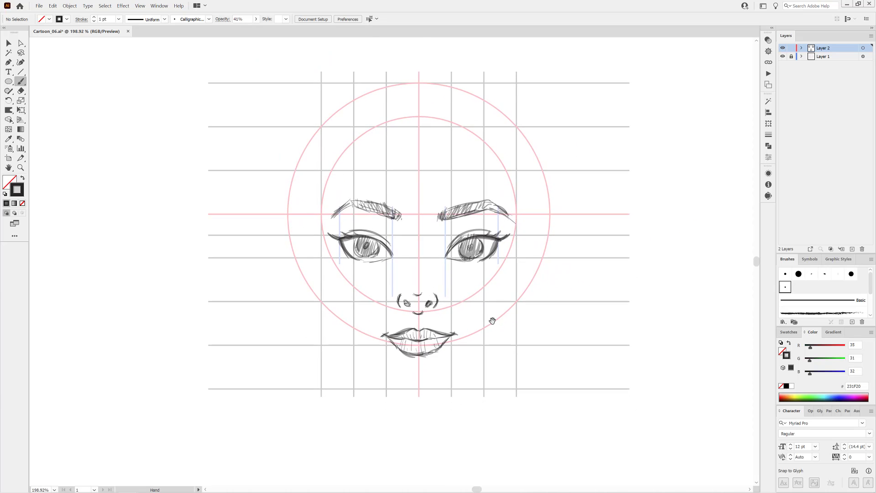
# Scale the nose and mouth down slightly together.
pyautogui.press('v')
pyautogui.moveTo(374, 320); pyautogui.dragTo(475, 363)
pyautogui.press('e')
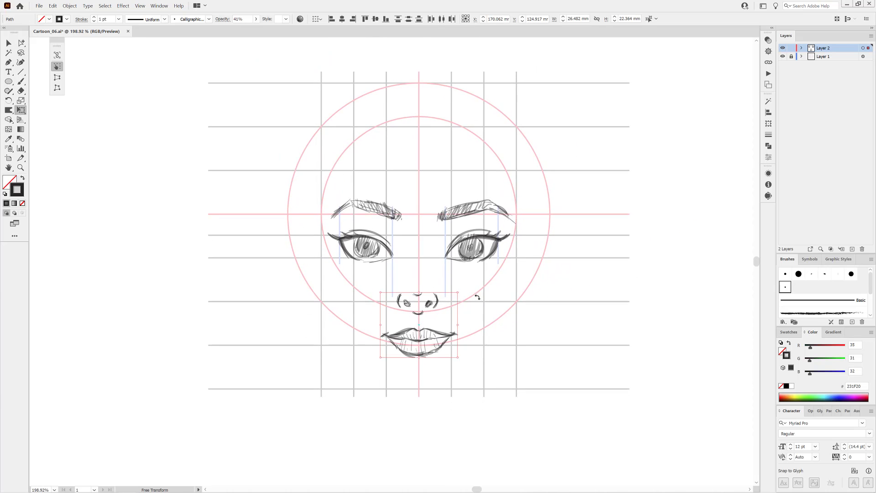
pyautogui.click(95, 140)
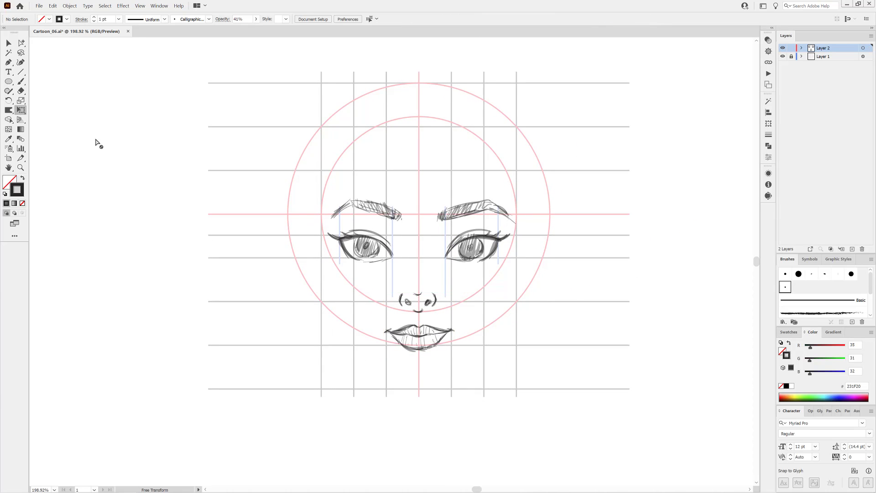
# Warp the lips' left corner up and outward, then add a new top layer.
pyautogui.click(9, 110)
pyautogui.moveTo(372, 335); pyautogui.dragTo(367, 331)
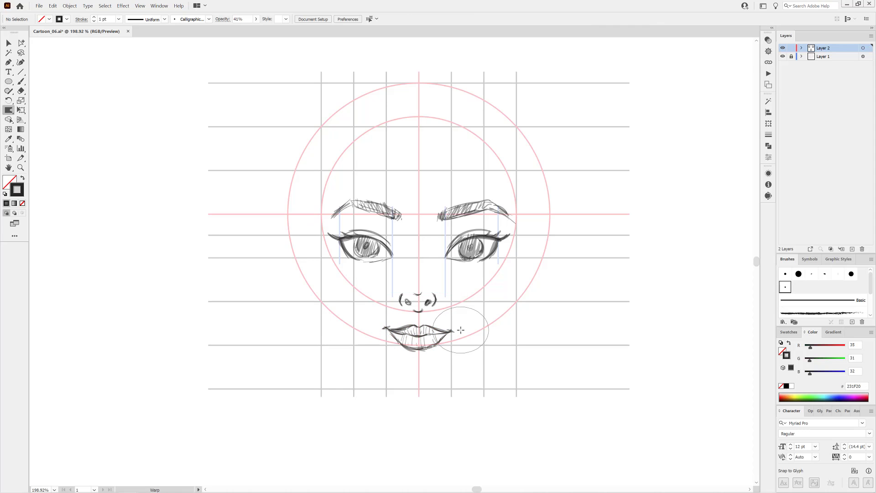
pyautogui.hotkey('ctrl', '-')
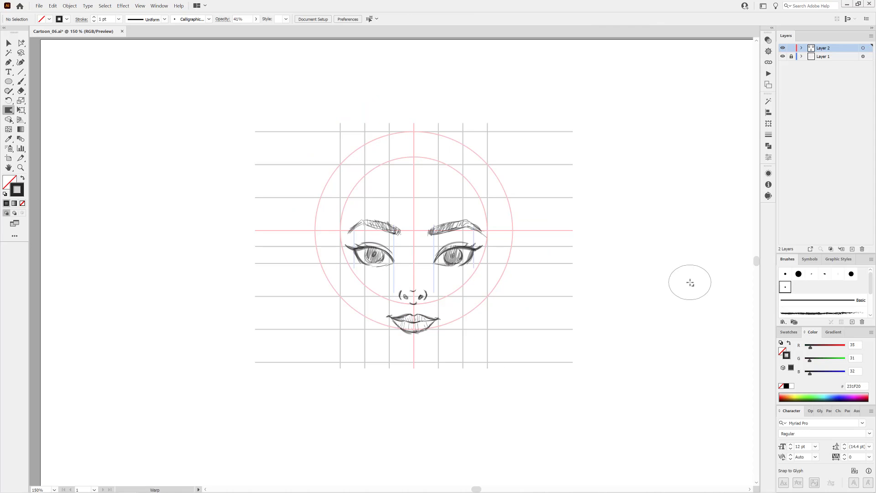
pyautogui.hotkey('ctrl', 'l')
# Paint hair strokes down both sides of the face and along the top hairline.
pyautogui.press('b')
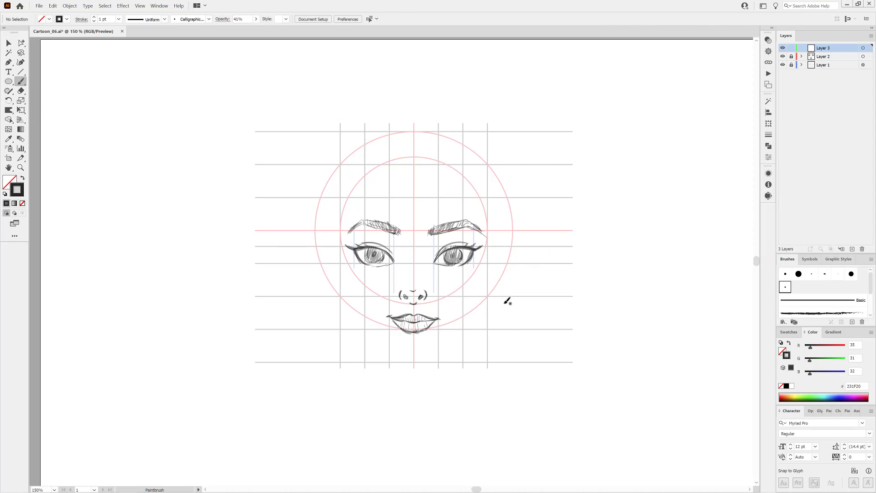
pyautogui.click(419, 159)
pyautogui.moveTo(478, 205); pyautogui.dragTo(484, 264)
pyautogui.moveTo(425, 147); pyautogui.dragTo(417, 158)
pyautogui.moveTo(367, 198)
pyautogui.mouseDown()
pyautogui.moveTo(352, 270)
pyautogui.moveTo(360, 246)
pyautogui.mouseUp()
pyautogui.moveTo(418, 157); pyautogui.dragTo(367, 217)
pyautogui.moveTo(389, 168); pyautogui.dragTo(361, 237)
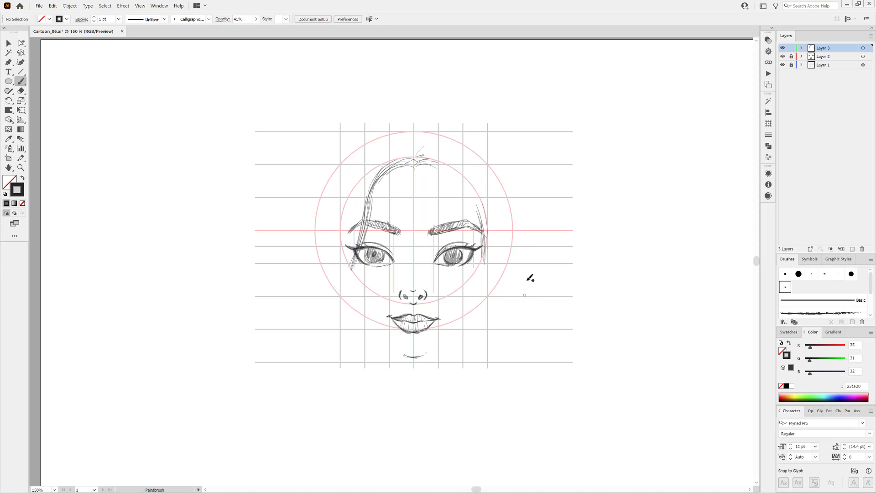
# Trace both jawlines down to the chin, plus a hair strand past the left cheek.
pyautogui.moveTo(483, 268)
pyautogui.mouseDown()
pyautogui.moveTo(470, 315)
pyautogui.moveTo(426, 355)
pyautogui.mouseUp()
pyautogui.moveTo(473, 307); pyautogui.dragTo(422, 358)
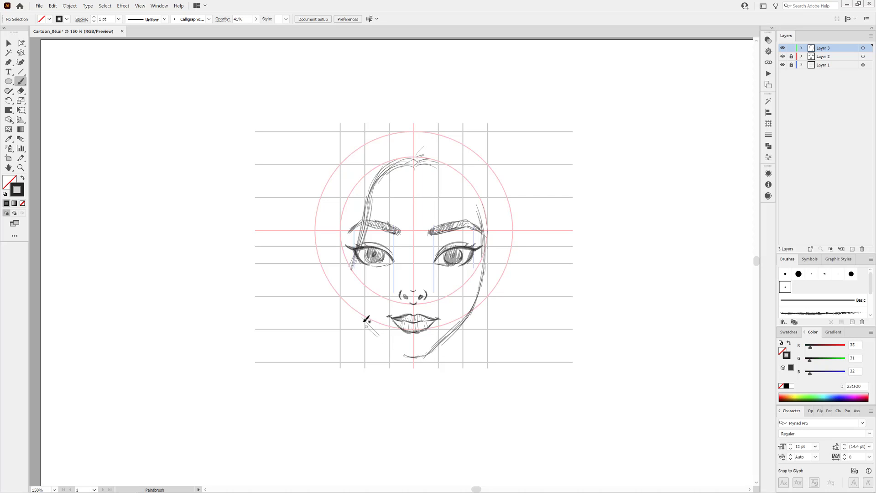
pyautogui.moveTo(364, 321); pyautogui.dragTo(401, 352)
pyautogui.moveTo(346, 288); pyautogui.dragTo(398, 354)
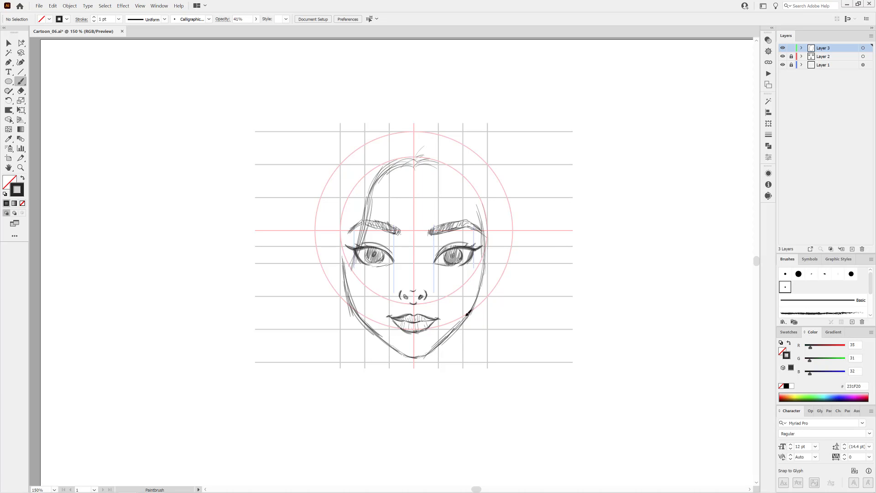
pyautogui.moveTo(477, 298); pyautogui.dragTo(486, 250)
pyautogui.moveTo(357, 240); pyautogui.dragTo(326, 315)
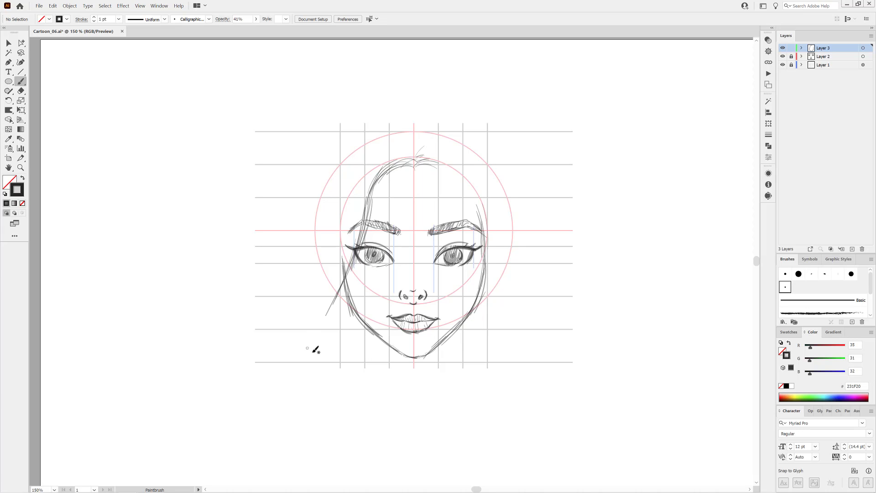
# Outline both sides of the neck and the left shoulder line.
pyautogui.moveTo(456, 329); pyautogui.dragTo(461, 365)
pyautogui.moveTo(377, 334); pyautogui.dragTo(369, 376)
pyautogui.moveTo(456, 340); pyautogui.dragTo(464, 377)
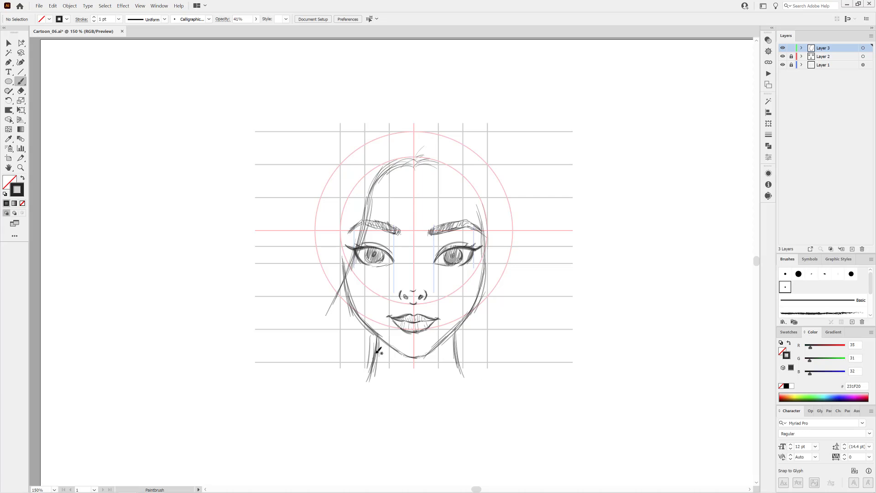
pyautogui.moveTo(377, 336); pyautogui.dragTo(342, 390)
# Add hair strokes down the left side and an arc from the crown over the head.
pyautogui.moveTo(340, 346); pyautogui.dragTo(335, 377)
pyautogui.moveTo(337, 288); pyautogui.dragTo(333, 370)
pyautogui.moveTo(333, 319)
pyautogui.mouseDown()
pyautogui.moveTo(345, 392)
pyautogui.moveTo(355, 392)
pyautogui.moveTo(325, 334)
pyautogui.mouseUp()
pyautogui.moveTo(342, 391)
pyautogui.mouseDown()
pyautogui.moveTo(315, 251)
pyautogui.moveTo(327, 199)
pyautogui.mouseUp()
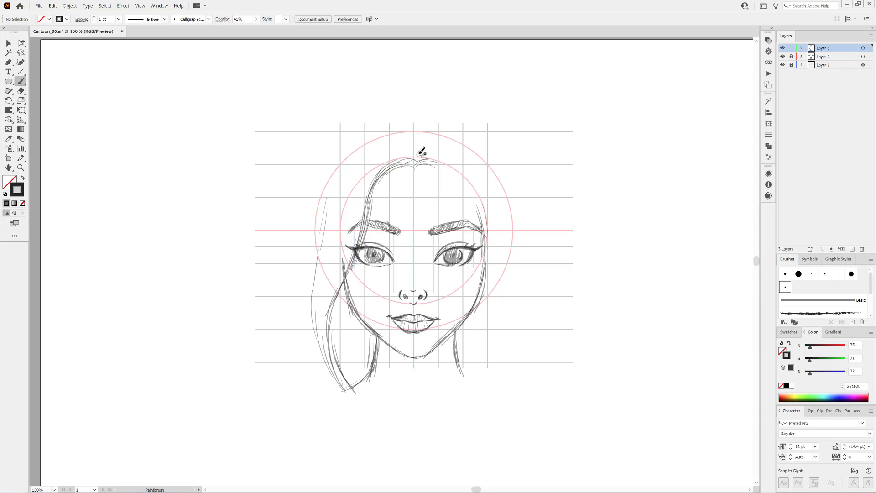
pyautogui.moveTo(417, 159)
pyautogui.mouseDown()
pyautogui.moveTo(409, 131)
pyautogui.moveTo(336, 168)
pyautogui.mouseUp()
pyautogui.moveTo(408, 131); pyautogui.dragTo(311, 298)
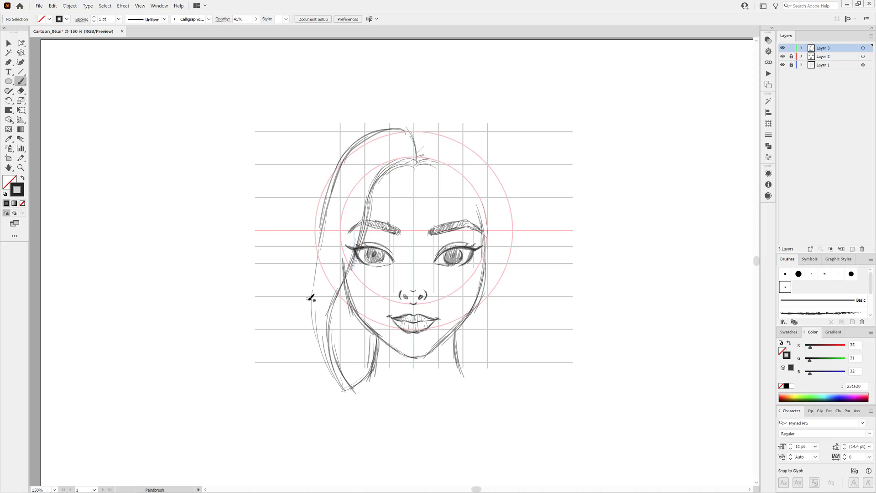
# Sketch the right-side hair arcing from the crown, with a hooked end and lower tips.
pyautogui.moveTo(424, 158)
pyautogui.mouseDown()
pyautogui.moveTo(477, 224)
pyautogui.moveTo(488, 379)
pyautogui.mouseUp()
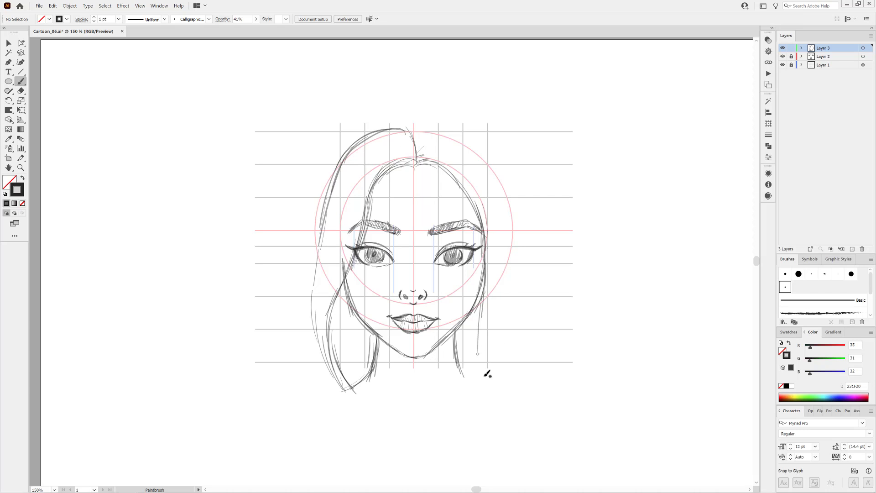
pyautogui.moveTo(491, 328)
pyautogui.mouseDown()
pyautogui.moveTo(483, 388)
pyautogui.moveTo(509, 359)
pyautogui.moveTo(511, 293)
pyautogui.mouseUp()
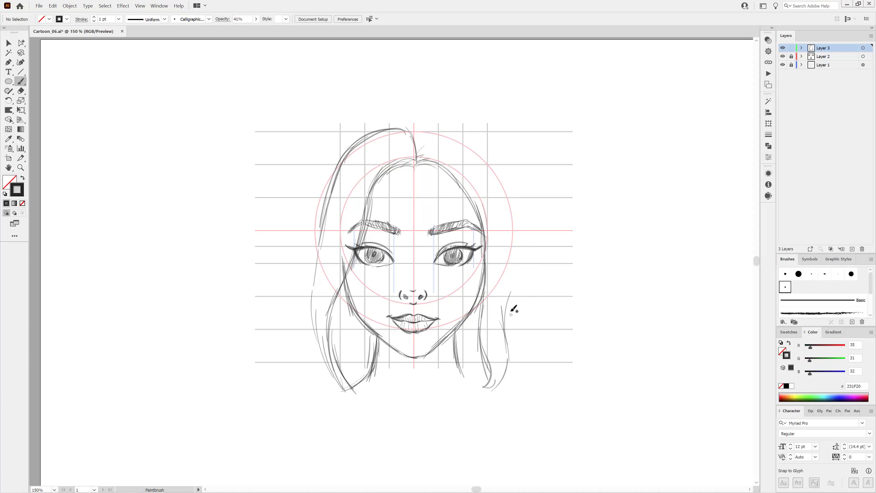
pyautogui.moveTo(423, 132)
pyautogui.mouseDown()
pyautogui.moveTo(504, 205)
pyautogui.moveTo(509, 196)
pyautogui.moveTo(518, 294)
pyautogui.mouseUp()
pyautogui.moveTo(512, 269)
pyautogui.mouseDown()
pyautogui.moveTo(502, 347)
pyautogui.moveTo(477, 410)
pyautogui.mouseUp()
pyautogui.moveTo(513, 363); pyautogui.dragTo(472, 408)
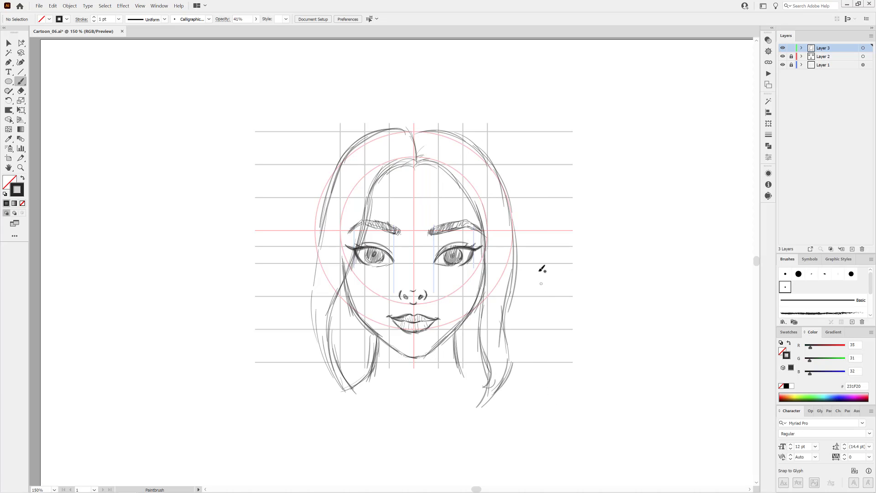
# Add hair strands at the lower right and below the right cheek.
pyautogui.moveTo(518, 274)
pyautogui.mouseDown()
pyautogui.moveTo(541, 386)
pyautogui.moveTo(527, 400)
pyautogui.mouseUp()
pyautogui.moveTo(532, 335); pyautogui.dragTo(521, 399)
pyautogui.moveTo(502, 304); pyautogui.dragTo(520, 409)
pyautogui.moveTo(507, 363); pyautogui.dragTo(510, 402)
pyautogui.moveTo(464, 331); pyautogui.dragTo(441, 383)
pyautogui.moveTo(462, 353); pyautogui.dragTo(433, 387)
pyautogui.moveTo(460, 383); pyautogui.dragTo(460, 410)
# Add lower-left hair strands and the long left hair outline, then hide the guide layer.
pyautogui.moveTo(332, 344); pyautogui.dragTo(353, 383)
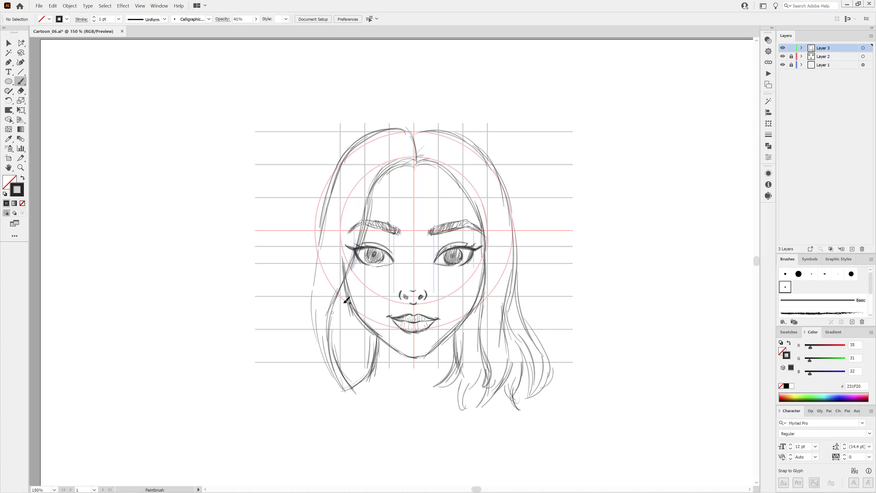
pyautogui.moveTo(347, 300); pyautogui.dragTo(378, 373)
pyautogui.moveTo(363, 319)
pyautogui.mouseDown()
pyautogui.moveTo(361, 398)
pyautogui.moveTo(296, 318)
pyautogui.moveTo(304, 335)
pyautogui.mouseUp()
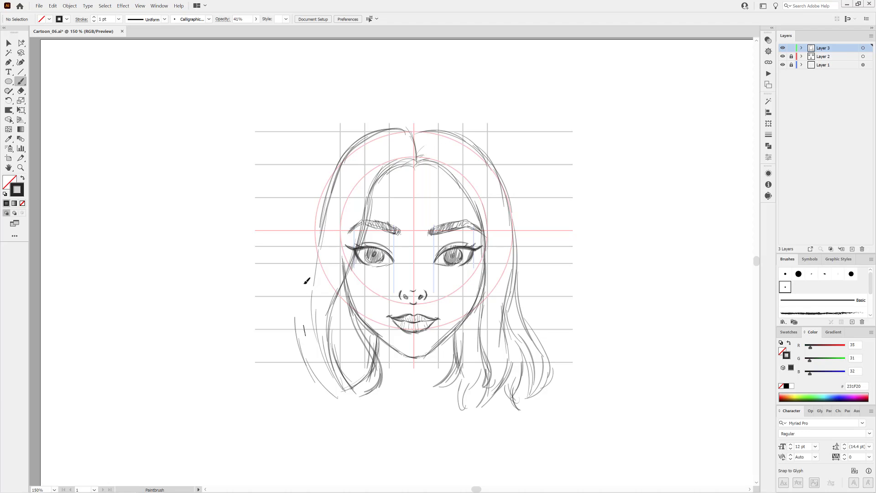
pyautogui.moveTo(322, 219); pyautogui.dragTo(358, 412)
pyautogui.moveTo(325, 183); pyautogui.dragTo(322, 314)
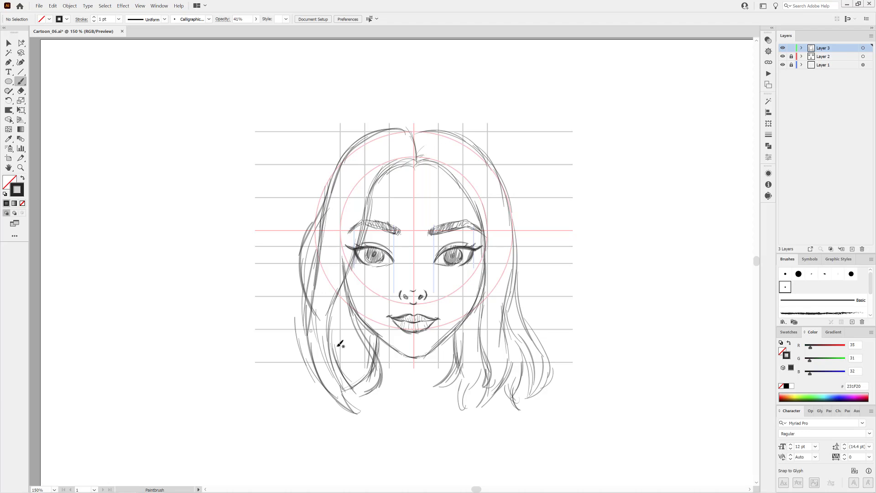
pyautogui.click(783, 65)
# Warp the lower-right hair strands and the top hair outline smoother, resizing the Warp brush as needed.
pyautogui.scroll(1, 525, 300)
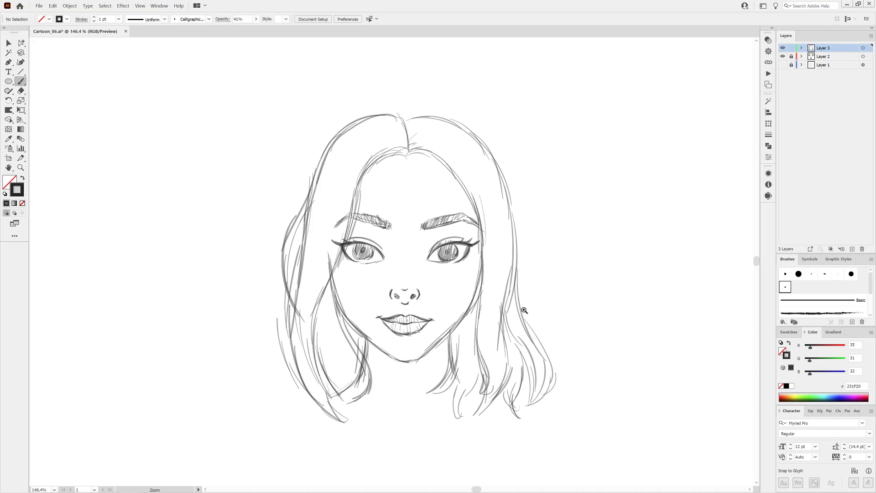
pyautogui.hotkey('shift', 'r')
pyautogui.moveTo(624, 149); pyautogui.dragTo(685, 210)
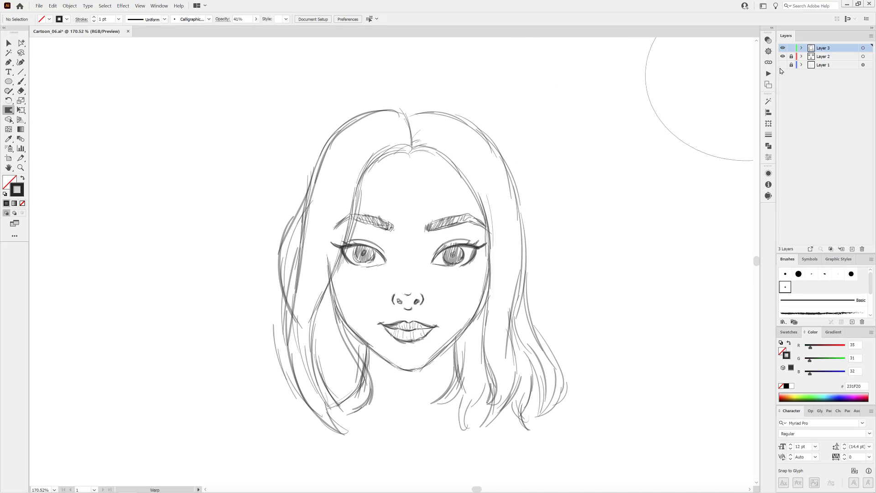
pyautogui.click(783, 65)
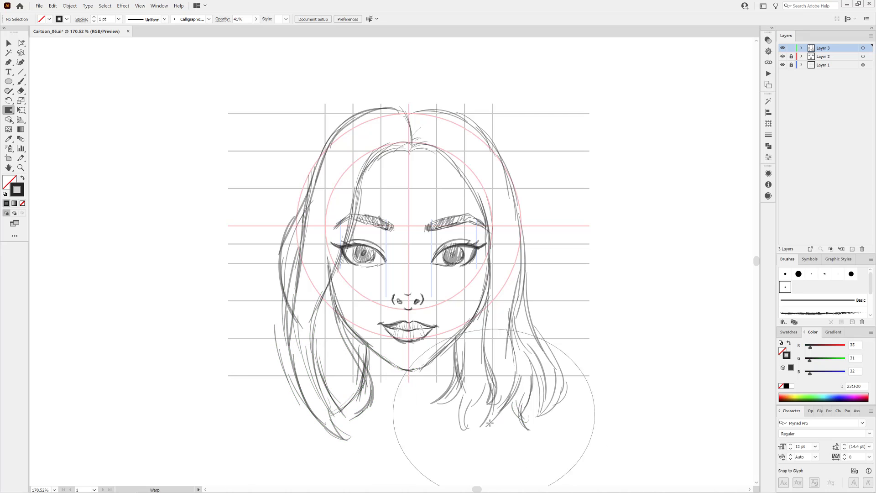
pyautogui.moveTo(571, 386); pyautogui.dragTo(560, 382)
pyautogui.moveTo(571, 153); pyautogui.dragTo(625, 211)
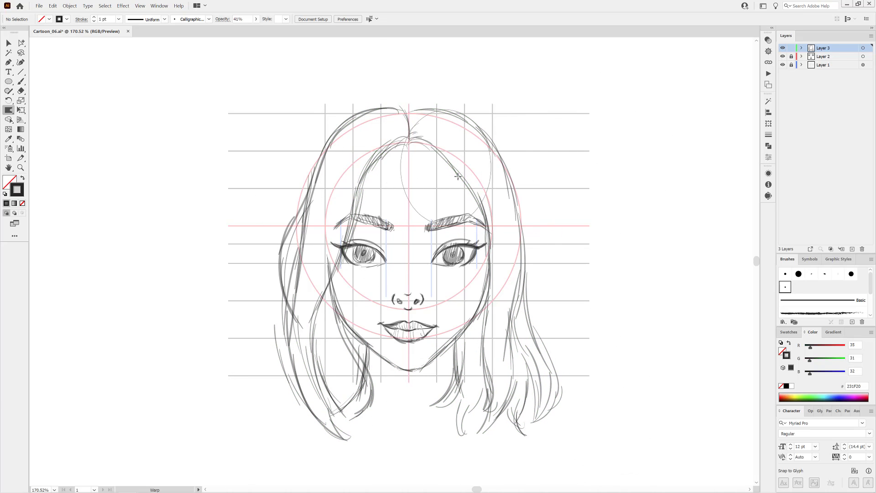
pyautogui.moveTo(373, 98); pyautogui.dragTo(454, 94)
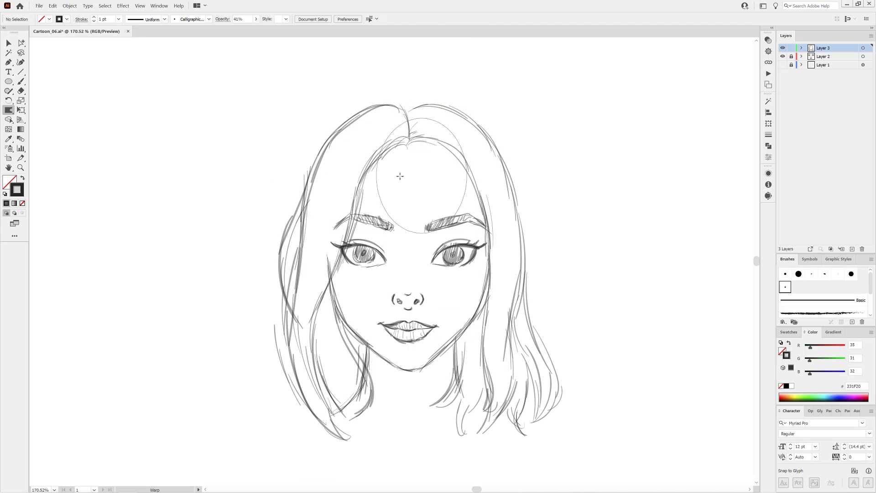
pyautogui.click(20, 81)
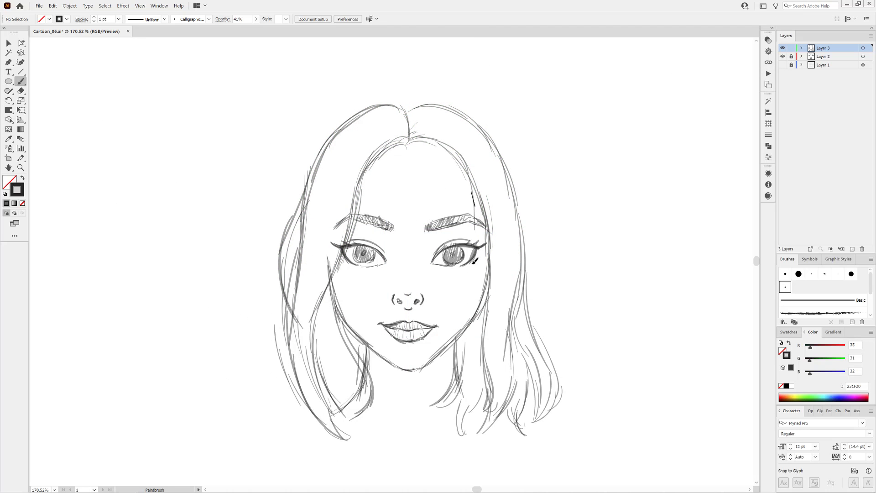
# Paint face-side strokes, a lower-left shoulder line, neck strokes and collarbone curves.
pyautogui.moveTo(456, 155); pyautogui.dragTo(471, 288)
pyautogui.moveTo(366, 168)
pyautogui.mouseDown()
pyautogui.moveTo(340, 306)
pyautogui.moveTo(312, 333)
pyautogui.mouseUp()
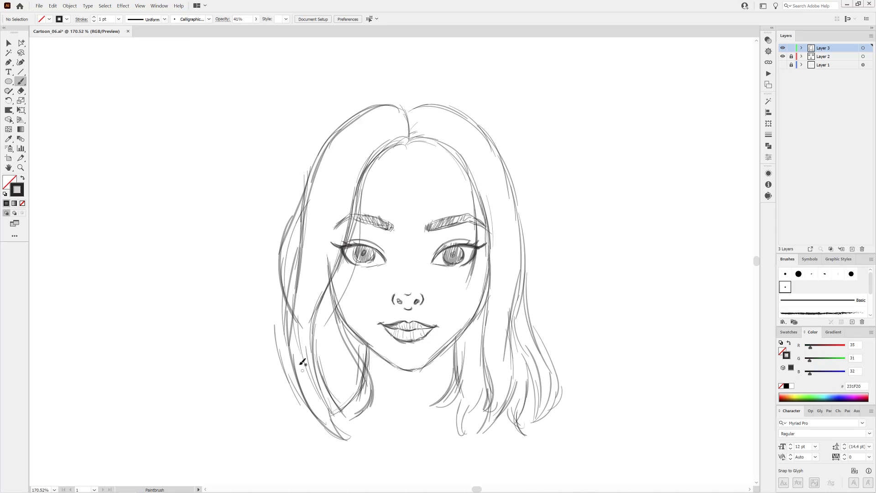
pyautogui.scroll(-1, 554, 321)
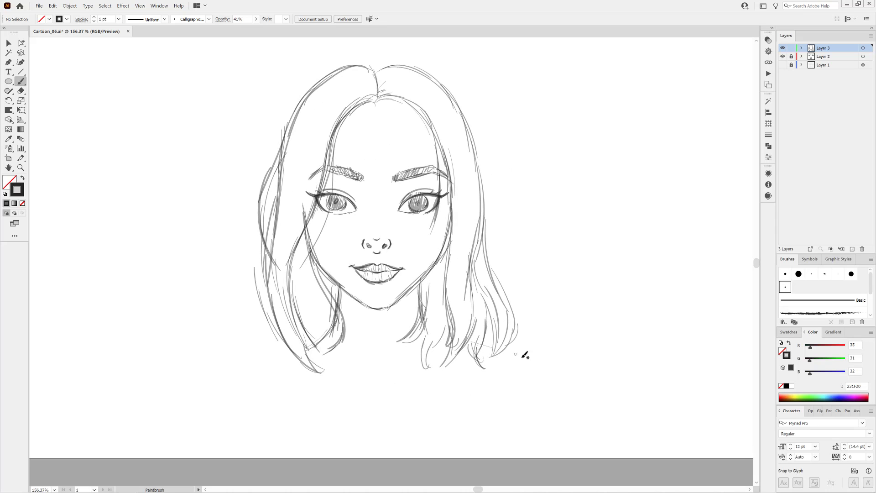
pyautogui.moveTo(285, 358)
pyautogui.mouseDown()
pyautogui.moveTo(243, 361)
pyautogui.moveTo(233, 384)
pyautogui.mouseUp()
pyautogui.moveTo(336, 351); pyautogui.dragTo(373, 376)
pyautogui.moveTo(377, 377); pyautogui.dragTo(379, 394)
pyautogui.moveTo(419, 355); pyautogui.dragTo(393, 377)
pyautogui.moveTo(388, 378); pyautogui.dragTo(384, 394)
pyautogui.moveTo(400, 384); pyautogui.dragTo(433, 395)
pyautogui.moveTo(363, 385); pyautogui.dragTo(344, 411)
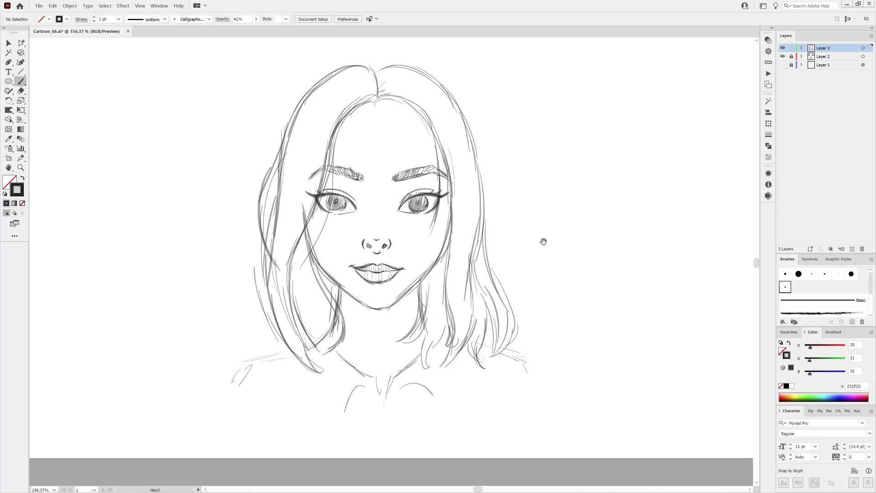
# Select all the artwork and nudge it up, then lock the sketch layer and hide the guides.
pyautogui.scroll(-1, 544, 241)
pyautogui.click(783, 65)
pyautogui.click(105, 6)
pyautogui.click(108, 26)
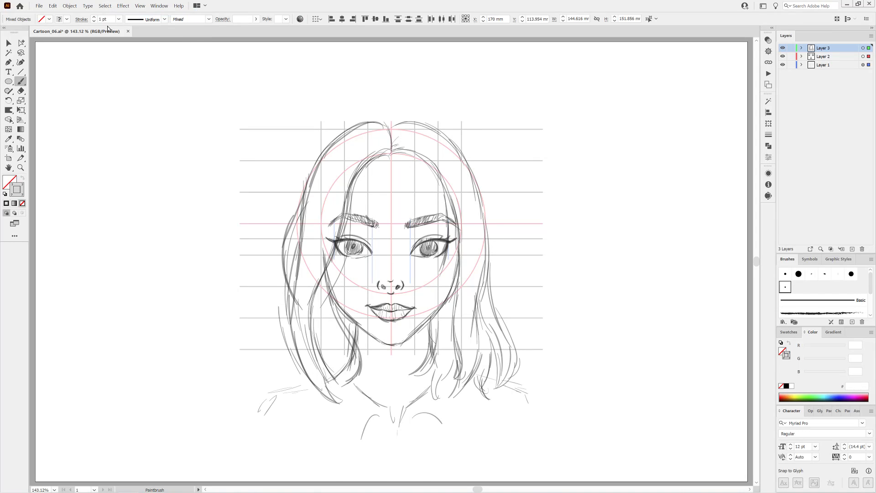
pyautogui.hotkey('shift', 'Up')
pyautogui.hotkey('shift', 'Up')
pyautogui.hotkey('shift', 'Up')
pyautogui.click(792, 56)
pyautogui.click(791, 65)
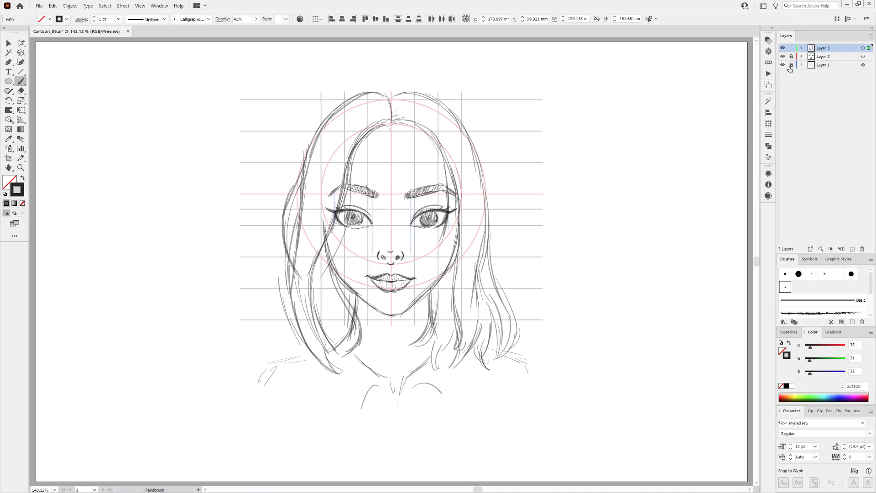
# Lasso-select and delete the old shoulder and neck lines.
pyautogui.click(21, 52)
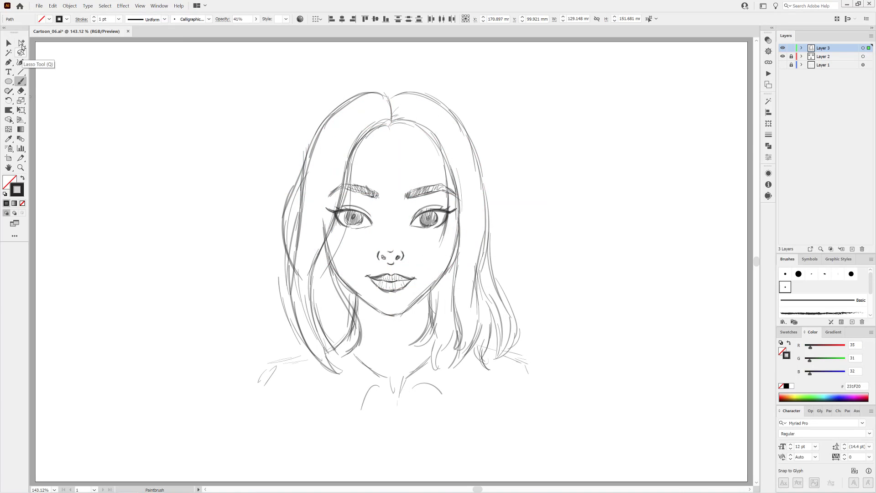
pyautogui.moveTo(578, 359)
pyautogui.mouseDown()
pyautogui.moveTo(280, 354)
pyautogui.moveTo(611, 370)
pyautogui.mouseUp()
pyautogui.press('Delete')
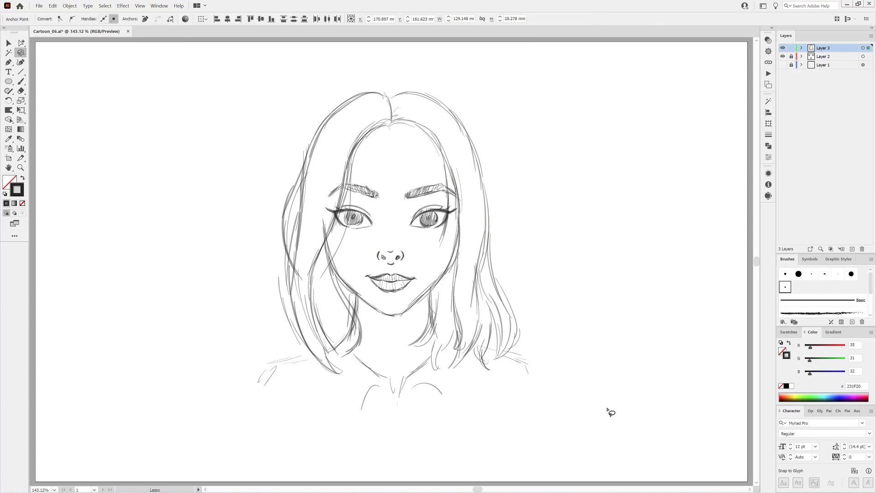
# Repaint the shoulder lines on both sides and the neckline strokes.
pyautogui.click(20, 81)
pyautogui.moveTo(340, 337)
pyautogui.mouseDown()
pyautogui.moveTo(256, 343)
pyautogui.moveTo(276, 359)
pyautogui.moveTo(259, 381)
pyautogui.mouseUp()
pyautogui.moveTo(495, 351)
pyautogui.mouseDown()
pyautogui.moveTo(540, 361)
pyautogui.moveTo(536, 399)
pyautogui.mouseUp()
pyautogui.moveTo(452, 362); pyautogui.dragTo(418, 384)
pyautogui.moveTo(346, 357); pyautogui.dragTo(406, 404)
pyautogui.moveTo(378, 372); pyautogui.dragTo(402, 427)
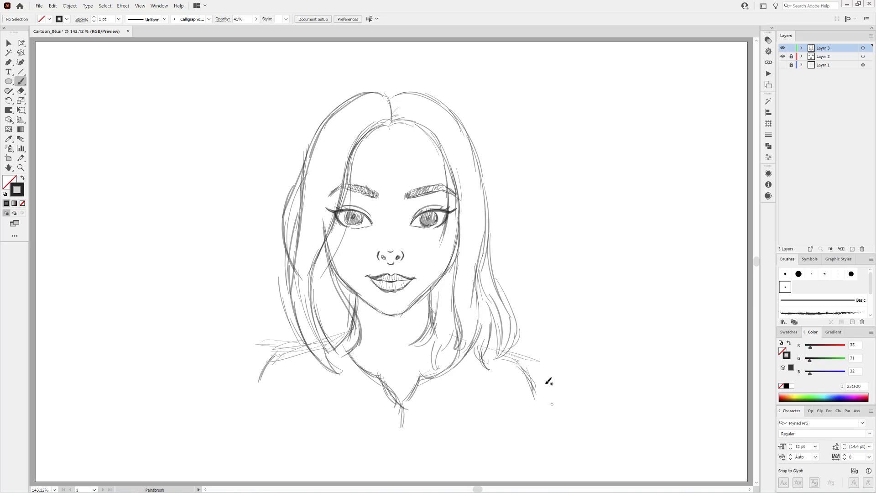
pyautogui.moveTo(518, 358); pyautogui.dragTo(514, 389)
pyautogui.moveTo(277, 352); pyautogui.dragTo(280, 387)
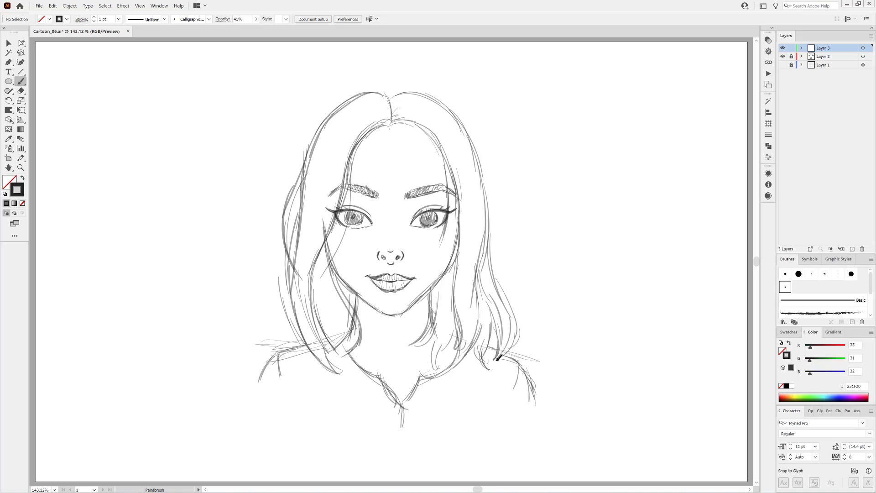
# Add extra hair strands at the lower-right tips, neck, right outer edge, left side and parting.
pyautogui.moveTo(477, 347); pyautogui.dragTo(488, 370)
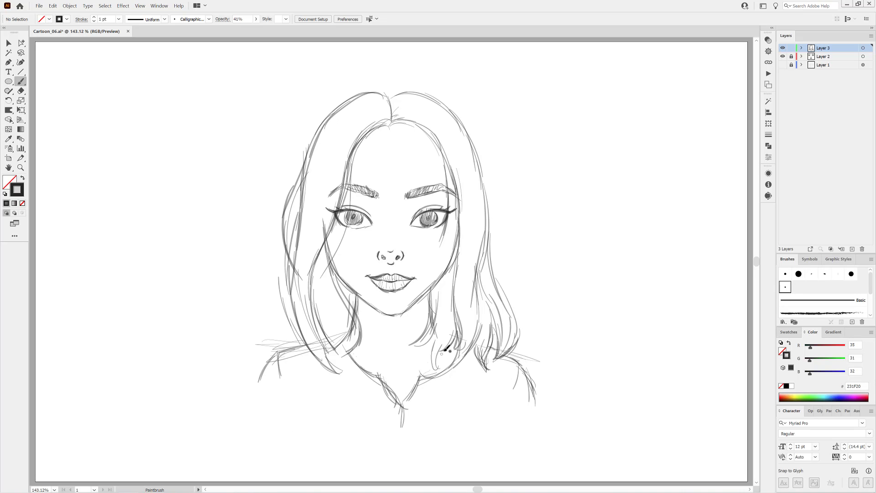
pyautogui.moveTo(437, 326); pyautogui.dragTo(435, 368)
pyautogui.moveTo(424, 322); pyautogui.dragTo(413, 340)
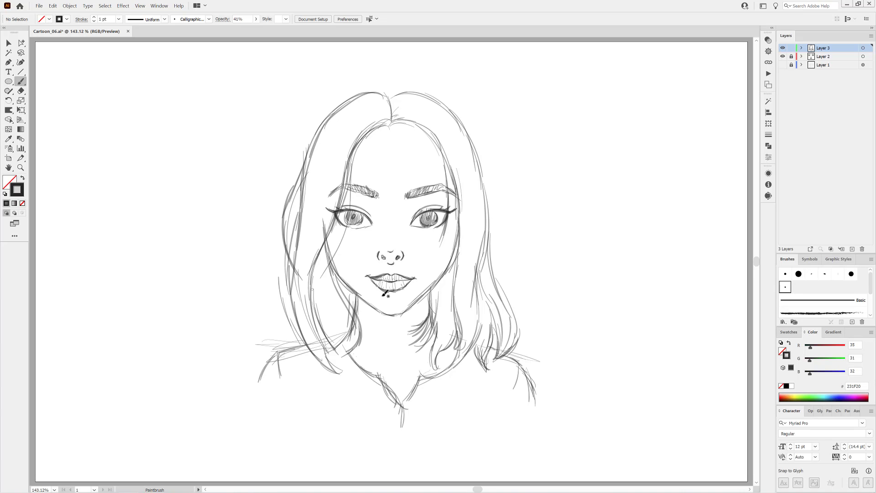
pyautogui.moveTo(487, 224); pyautogui.dragTo(521, 310)
pyautogui.moveTo(504, 279); pyautogui.dragTo(523, 309)
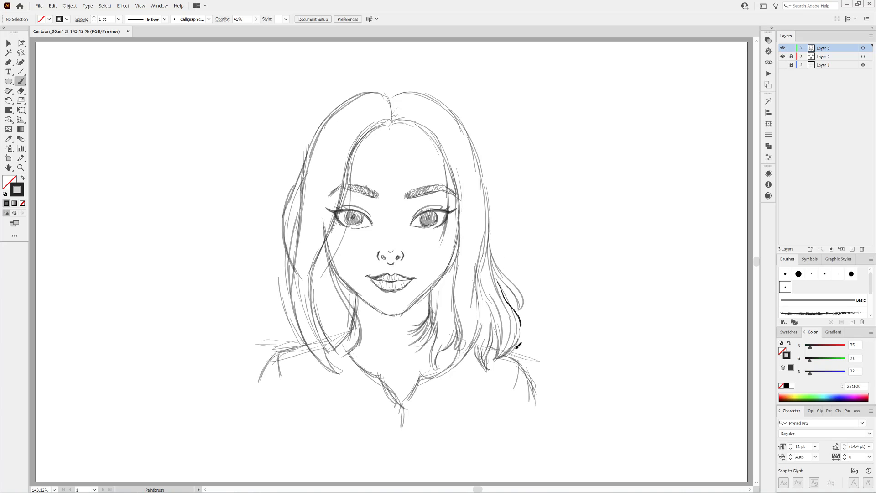
pyautogui.moveTo(331, 256); pyautogui.dragTo(347, 309)
pyautogui.moveTo(340, 272); pyautogui.dragTo(351, 348)
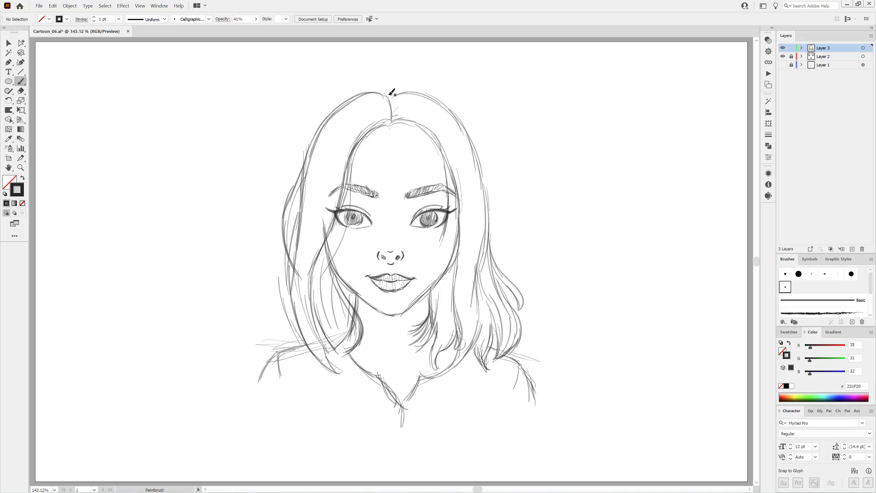
pyautogui.moveTo(391, 93)
pyautogui.mouseDown()
pyautogui.moveTo(352, 94)
pyautogui.moveTo(332, 109)
pyautogui.mouseUp()
# Make the lips layer active and slightly resize the lips with Free Transform.
pyautogui.click(791, 56)
pyautogui.click(791, 47)
pyautogui.click(823, 56)
pyautogui.press('a')
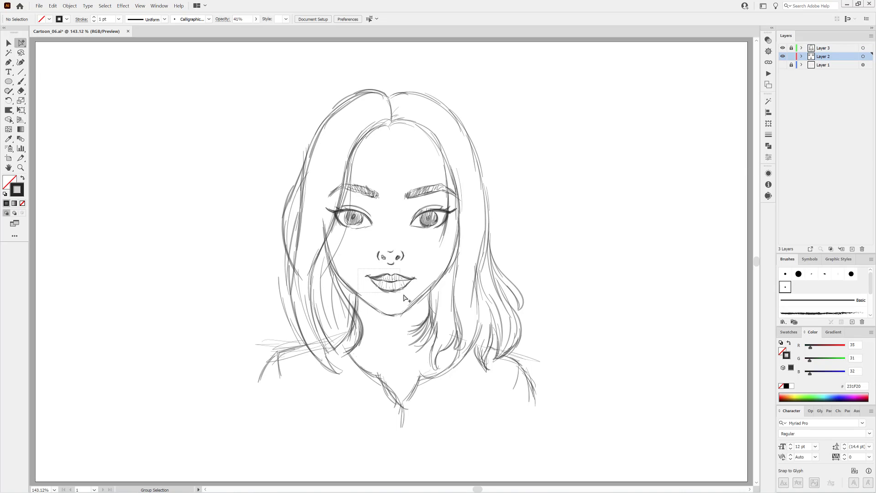
pyautogui.moveTo(424, 302); pyautogui.dragTo(238, 232)
pyautogui.press('e')
pyautogui.moveTo(417, 274); pyautogui.dragTo(415, 276)
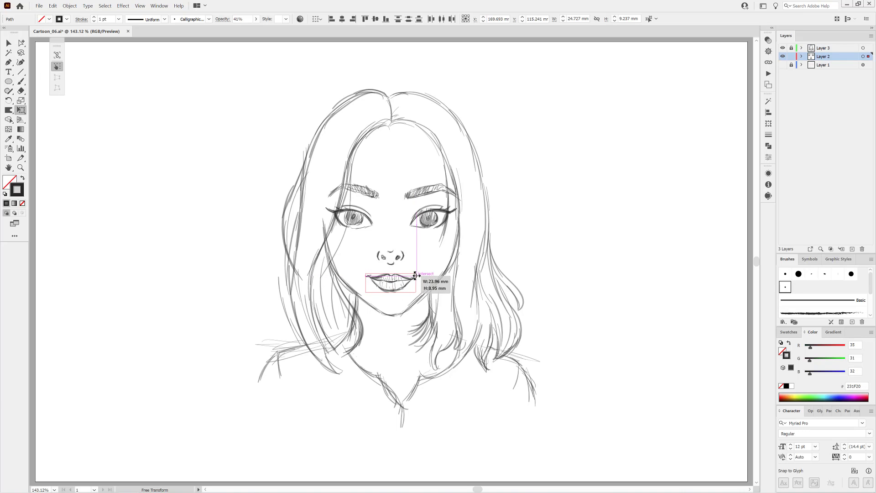
pyautogui.click(546, 249)
pyautogui.moveTo(359, 243); pyautogui.dragTo(417, 288)
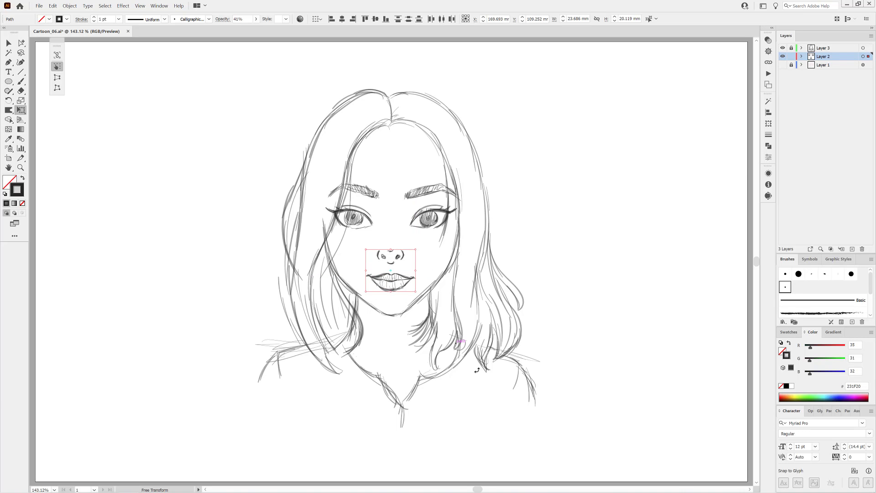
pyautogui.click(644, 213)
# Fit the artboard in view and fade the sketch layer to about 24% opacity.
pyautogui.click(20, 81)
pyautogui.scroll(5, 387, 221)
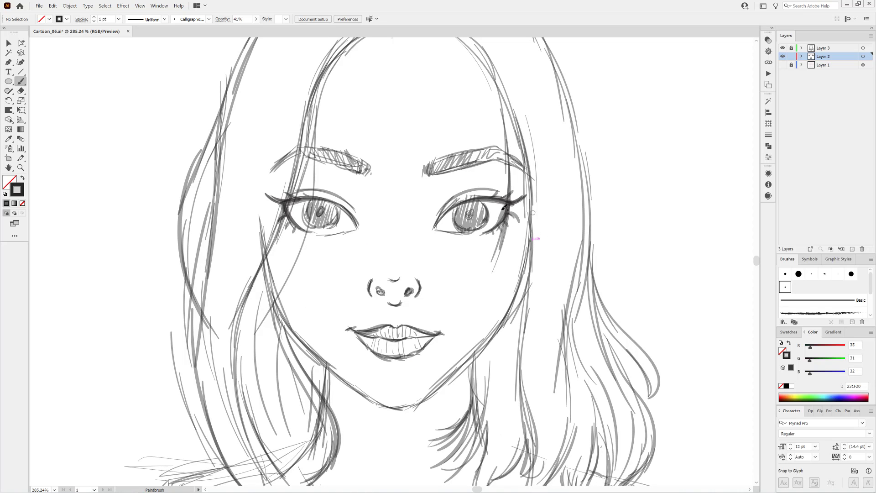
pyautogui.hotkey('ctrl', 'space')
pyautogui.hotkey('ctrl', '0')
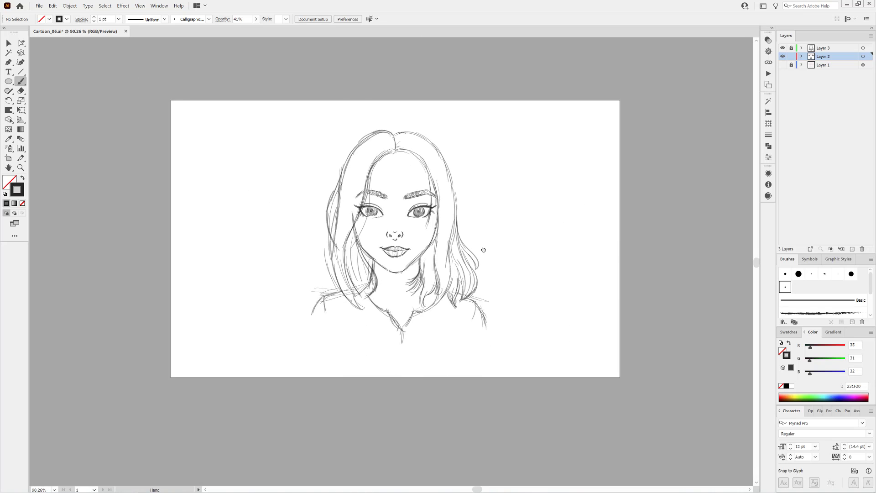
pyautogui.click(863, 48)
pyautogui.click(256, 19)
pyautogui.moveTo(237, 29)
pyautogui.mouseDown()
pyautogui.moveTo(251, 33)
pyautogui.moveTo(239, 32)
pyautogui.mouseUp()
pyautogui.hotkey('ctrl', 'shift', 'a')
# Add a new inking layer and paint the left side of the face outline.
pyautogui.click(852, 249)
pyautogui.press('b')
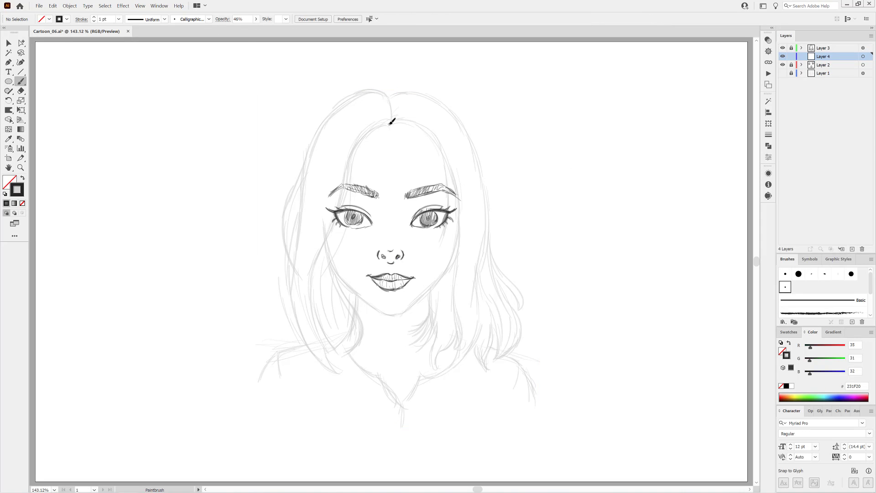
pyautogui.moveTo(358, 143); pyautogui.dragTo(331, 363)
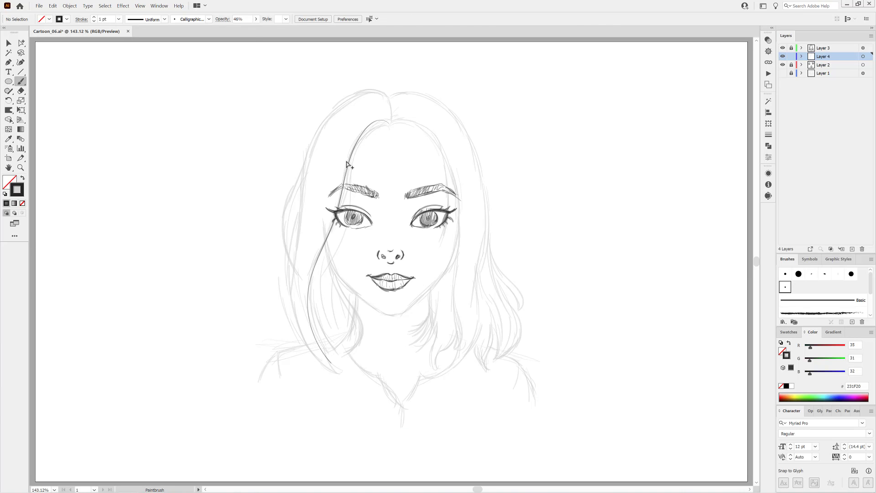
# Set stroke opacity to 65% and ink the left hair edge from head top to the ends.
pyautogui.click(256, 19)
pyautogui.moveTo(238, 30); pyautogui.dragTo(243, 30)
pyautogui.hotkey('ctrl', 'shift', 'a')
pyautogui.moveTo(330, 364); pyautogui.dragTo(306, 157)
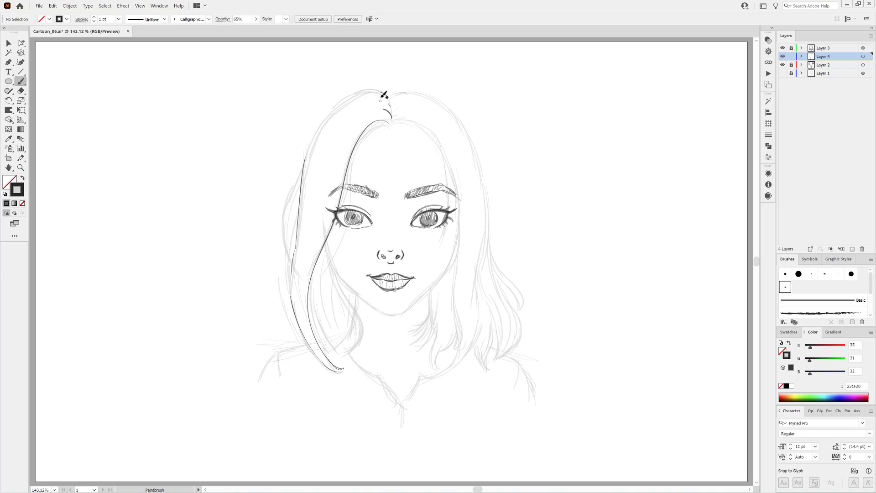
pyautogui.moveTo(362, 88); pyautogui.dragTo(302, 194)
pyautogui.moveTo(292, 315)
pyautogui.mouseDown()
pyautogui.moveTo(310, 366)
pyautogui.moveTo(319, 360)
pyautogui.mouseUp()
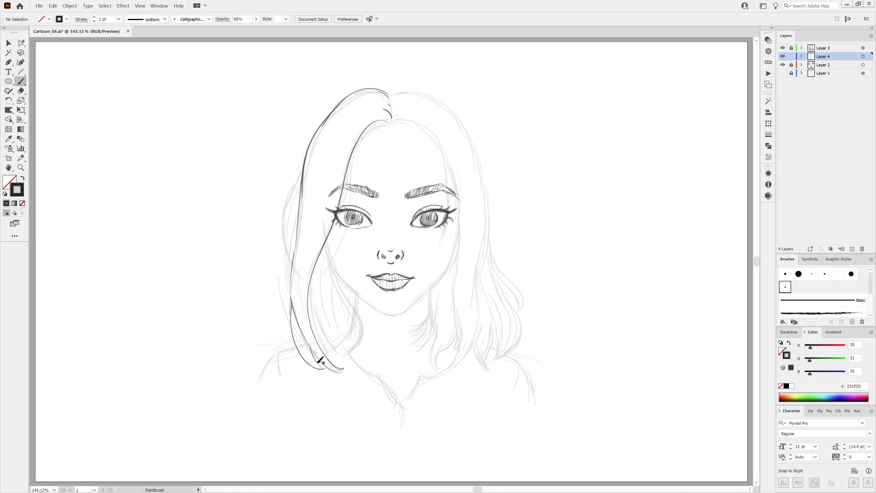
pyautogui.moveTo(299, 214); pyautogui.dragTo(291, 328)
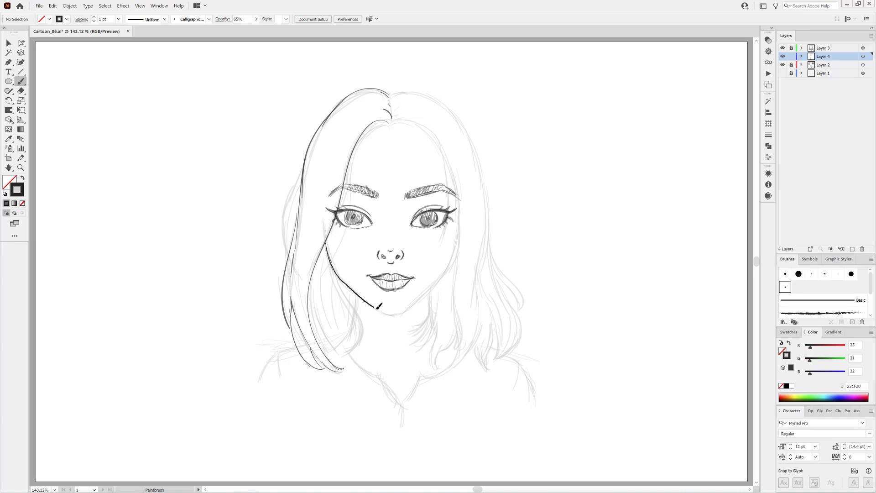
# Ink the jawline and right jaw, plus two strands in the left hair.
pyautogui.moveTo(378, 308); pyautogui.dragTo(402, 314)
pyautogui.moveTo(429, 289); pyautogui.dragTo(438, 276)
pyautogui.hotkey('ctrl', 'z')
pyautogui.moveTo(458, 246); pyautogui.dragTo(459, 235)
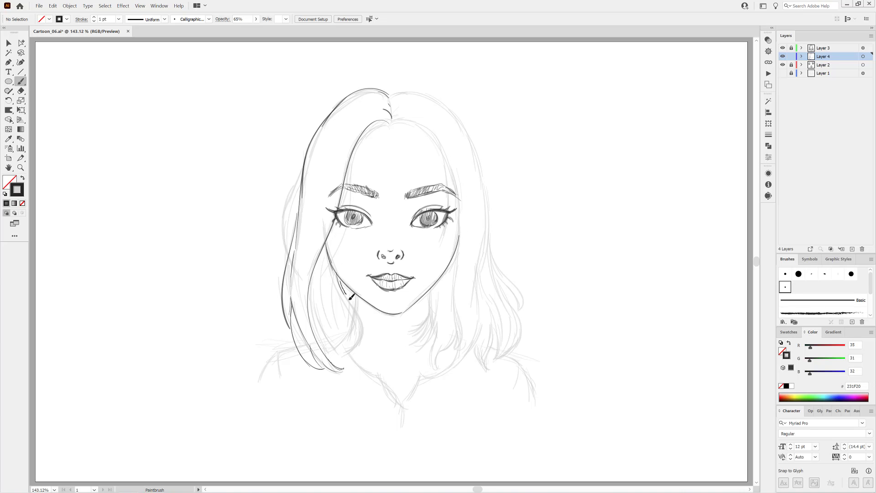
pyautogui.moveTo(349, 299); pyautogui.dragTo(359, 350)
pyautogui.moveTo(333, 308); pyautogui.dragTo(342, 368)
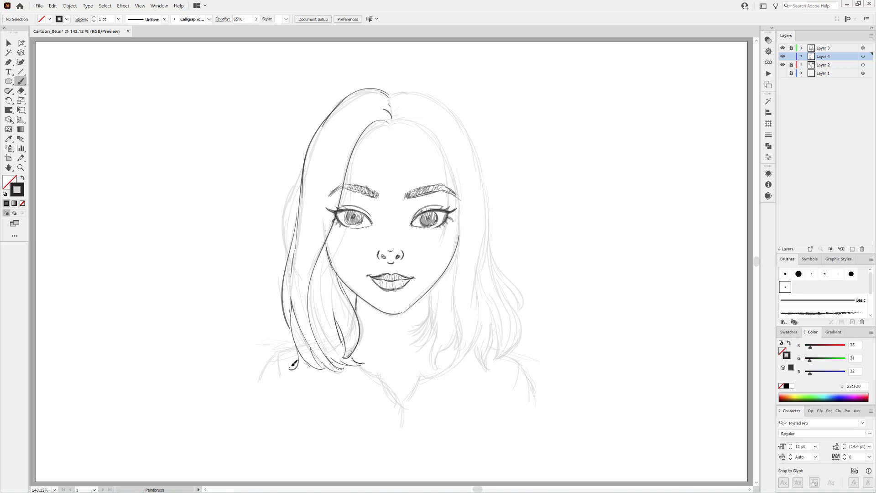
# Redo the outer left hair edge, then ink the hairline down the right face edge.
pyautogui.moveTo(315, 128); pyautogui.dragTo(297, 266)
pyautogui.moveTo(305, 159); pyautogui.dragTo(292, 250)
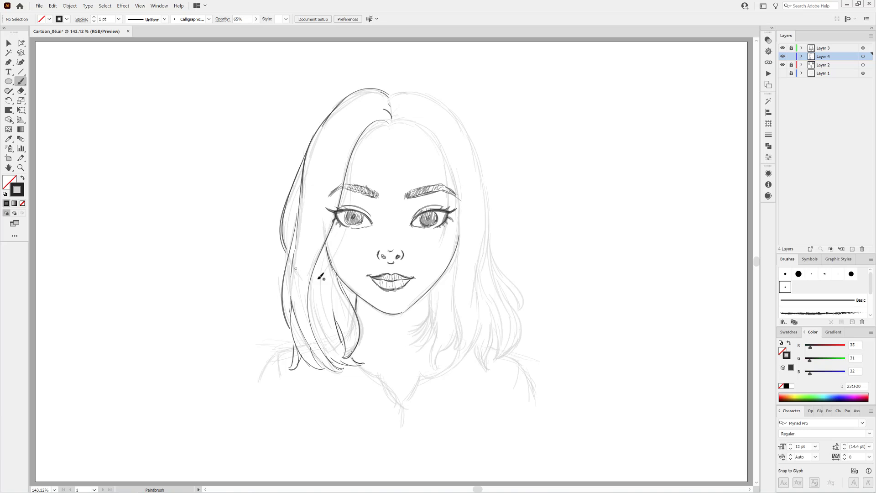
pyautogui.hotkey('ctrl', 'z')
pyautogui.moveTo(305, 157); pyautogui.dragTo(288, 228)
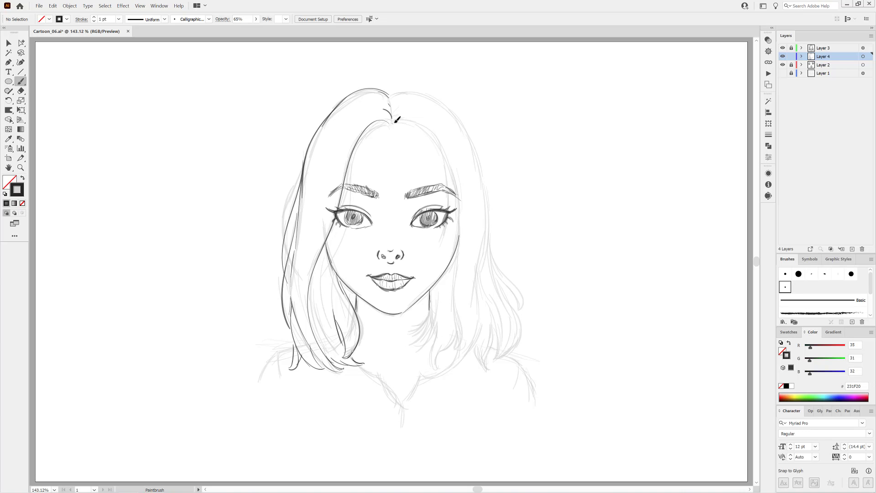
pyautogui.moveTo(396, 121)
pyautogui.mouseDown()
pyautogui.moveTo(419, 123)
pyautogui.moveTo(458, 201)
pyautogui.moveTo(455, 327)
pyautogui.moveTo(443, 374)
pyautogui.mouseUp()
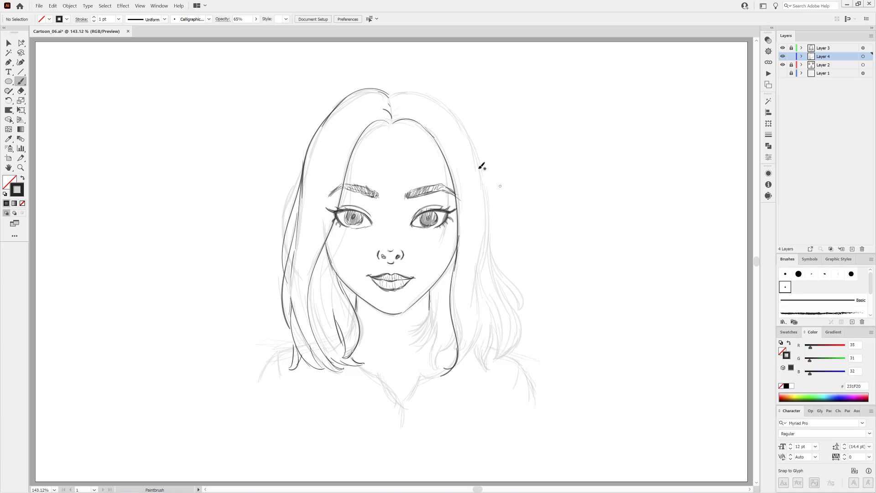
pyautogui.moveTo(416, 93)
pyautogui.mouseDown()
pyautogui.moveTo(485, 187)
pyautogui.moveTo(463, 363)
pyautogui.moveTo(458, 329)
pyautogui.mouseUp()
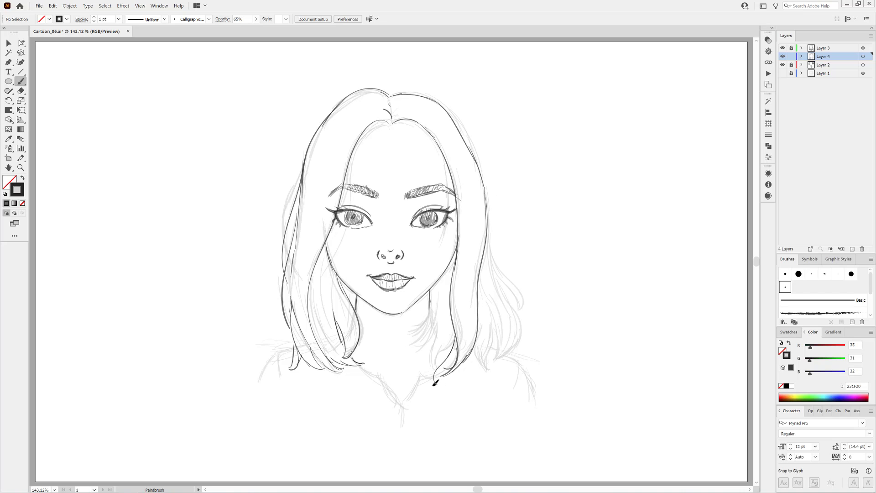
# Ink two neck lines and the outer right hair curve, from its upper edge down to the curl.
pyautogui.moveTo(432, 355); pyautogui.dragTo(436, 384)
pyautogui.moveTo(441, 311)
pyautogui.mouseDown()
pyautogui.moveTo(433, 345)
pyautogui.moveTo(444, 280)
pyautogui.mouseUp()
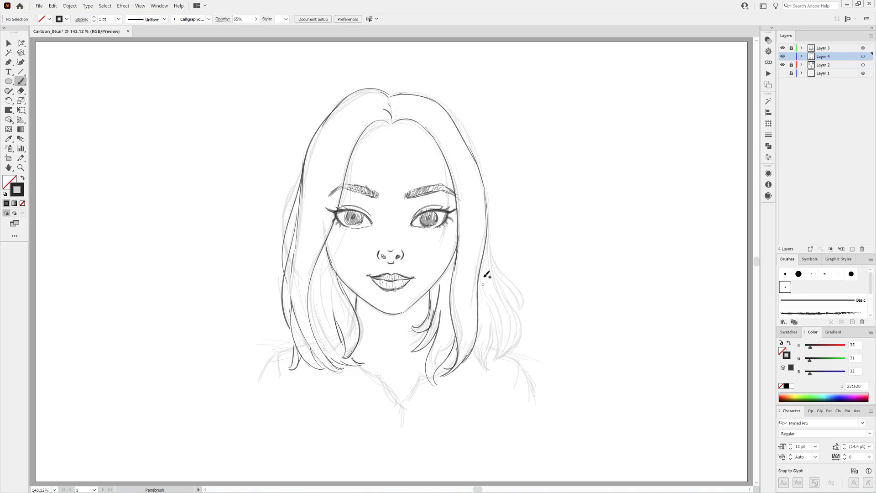
pyautogui.moveTo(489, 244); pyautogui.dragTo(494, 359)
pyautogui.moveTo(492, 311); pyautogui.dragTo(493, 377)
pyautogui.moveTo(487, 219); pyautogui.dragTo(526, 309)
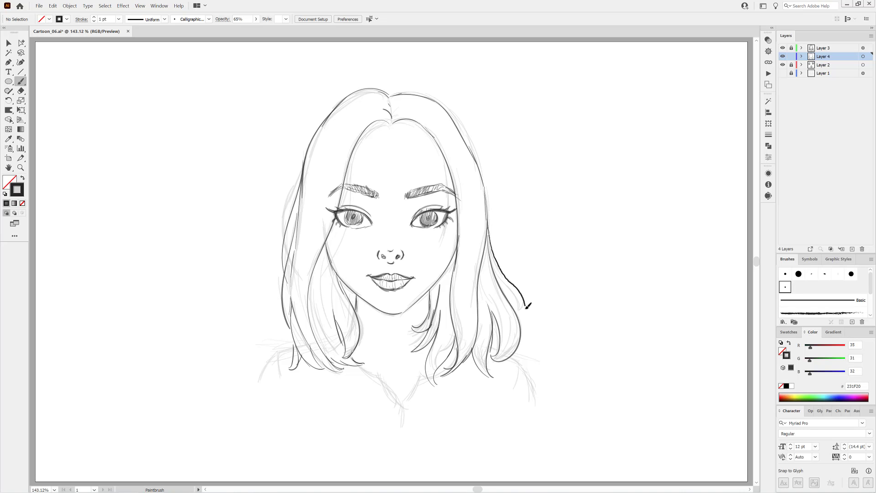
pyautogui.moveTo(488, 249); pyautogui.dragTo(525, 312)
pyautogui.moveTo(466, 137); pyautogui.dragTo(493, 249)
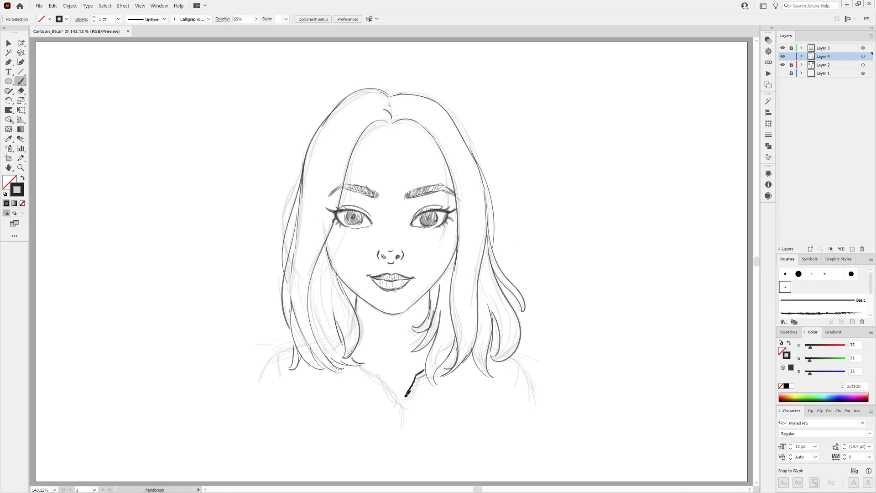
# Ink the V collar, both shoulder lines and short lines on either side of the neck.
pyautogui.moveTo(406, 395); pyautogui.dragTo(402, 404)
pyautogui.moveTo(384, 371)
pyautogui.mouseDown()
pyautogui.moveTo(355, 361)
pyautogui.moveTo(400, 424)
pyautogui.mouseUp()
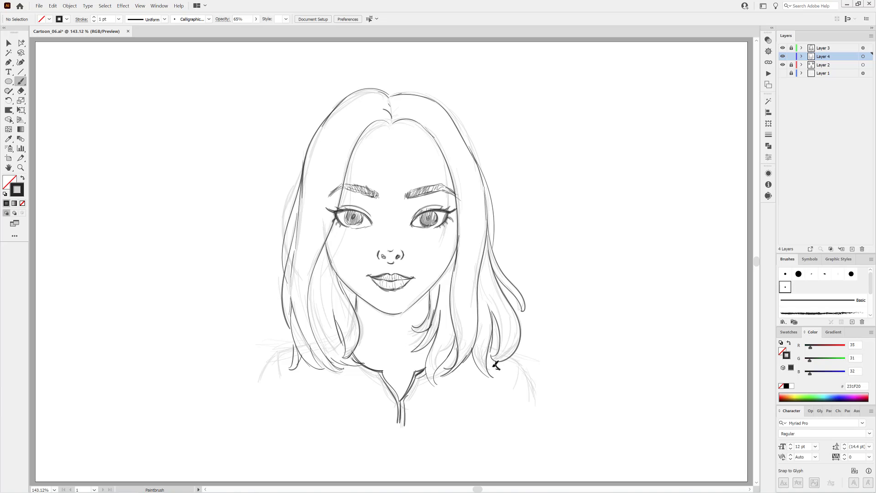
pyautogui.moveTo(521, 361); pyautogui.dragTo(533, 406)
pyautogui.moveTo(282, 358); pyautogui.dragTo(259, 389)
pyautogui.moveTo(276, 356); pyautogui.dragTo(279, 377)
pyautogui.moveTo(520, 369); pyautogui.dragTo(508, 387)
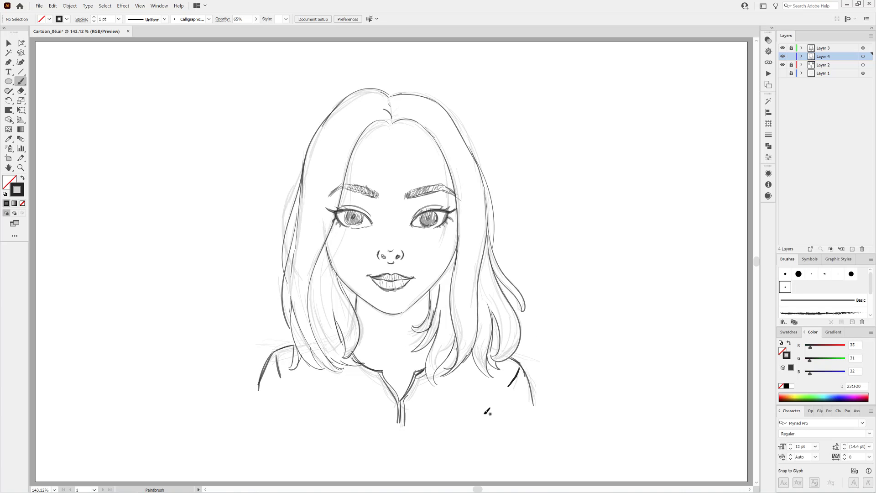
pyautogui.moveTo(456, 258); pyautogui.dragTo(445, 296)
pyautogui.moveTo(355, 294); pyautogui.dragTo(372, 349)
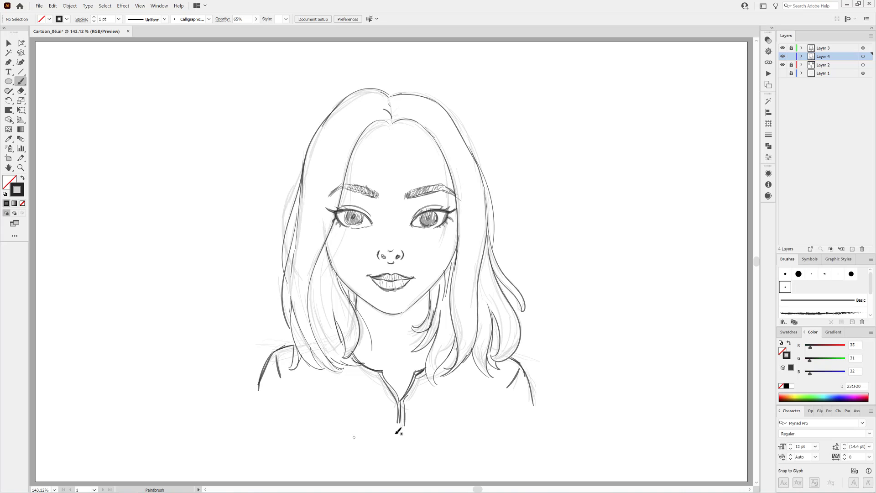
# Add inner hair strands on both sides of the face and a faint stroke along the right hairline.
pyautogui.moveTo(368, 131); pyautogui.dragTo(337, 251)
pyautogui.moveTo(316, 263)
pyautogui.mouseDown()
pyautogui.moveTo(353, 130)
pyautogui.moveTo(310, 201)
pyautogui.mouseUp()
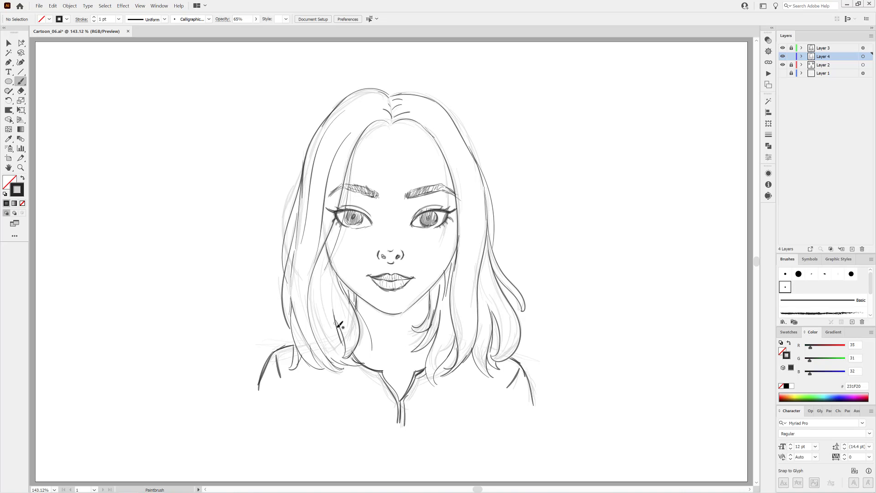
pyautogui.moveTo(327, 242); pyautogui.dragTo(339, 348)
pyautogui.moveTo(325, 257); pyautogui.dragTo(329, 289)
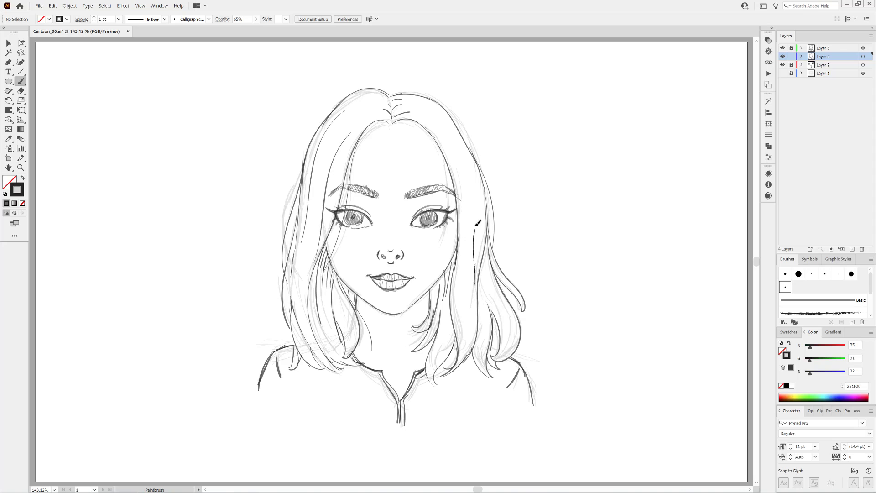
pyautogui.moveTo(478, 223)
pyautogui.mouseDown()
pyautogui.moveTo(473, 173)
pyautogui.moveTo(483, 214)
pyautogui.moveTo(471, 290)
pyautogui.mouseUp()
pyautogui.moveTo(395, 120); pyautogui.dragTo(425, 131)
pyautogui.moveTo(489, 261); pyautogui.dragTo(516, 337)
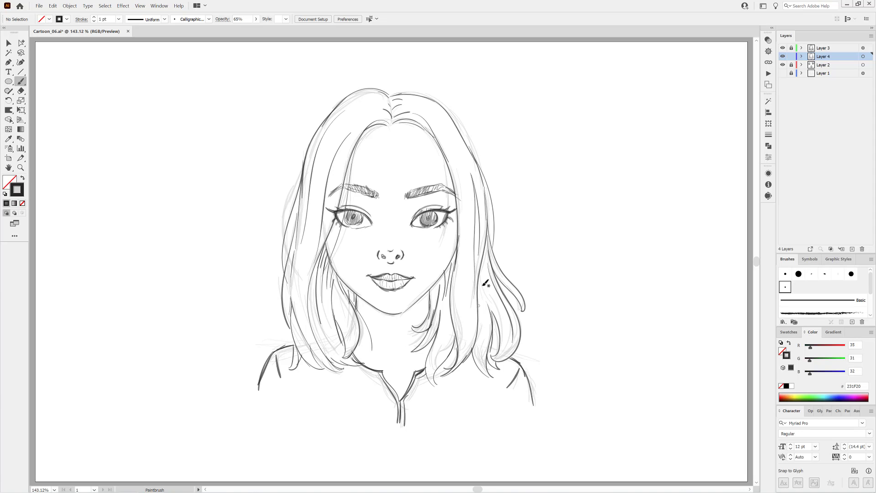
# Hide the sketch layer, move it below the ink layer, and target the earlier inking layer.
pyautogui.click(783, 48)
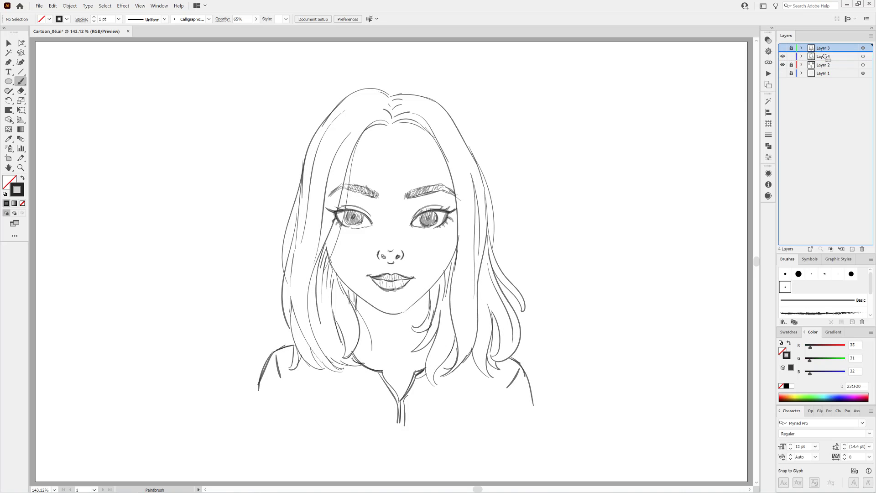
pyautogui.moveTo(786, 48); pyautogui.dragTo(787, 60)
pyautogui.scroll(5, 406, 226)
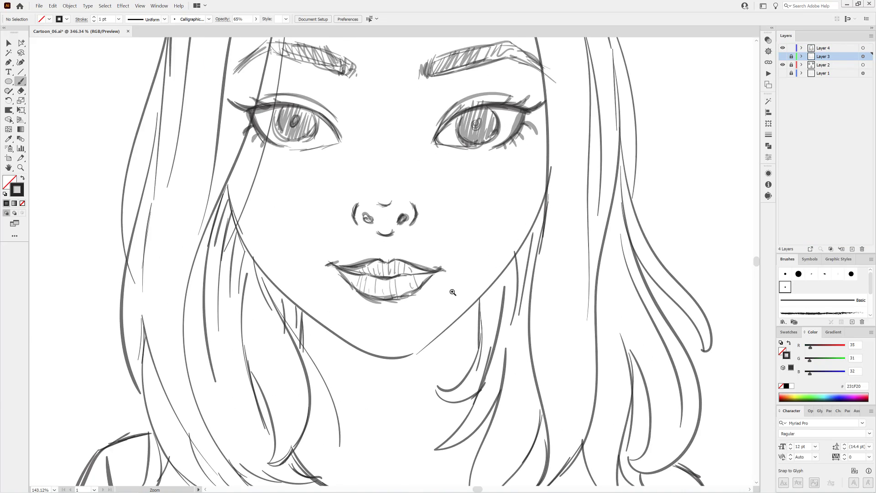
pyautogui.scroll(4, 406, 226)
pyautogui.hotkey('shift', 'r')
pyautogui.click(411, 156)
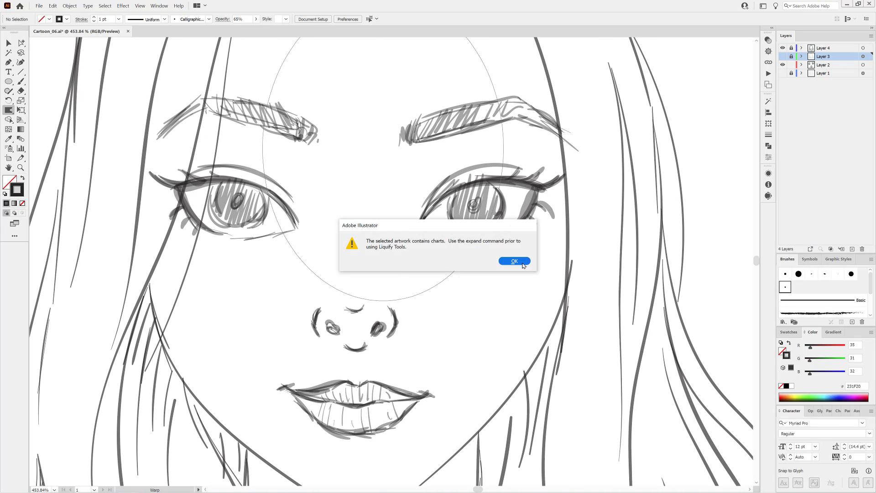
pyautogui.click(513, 261)
pyautogui.click(823, 65)
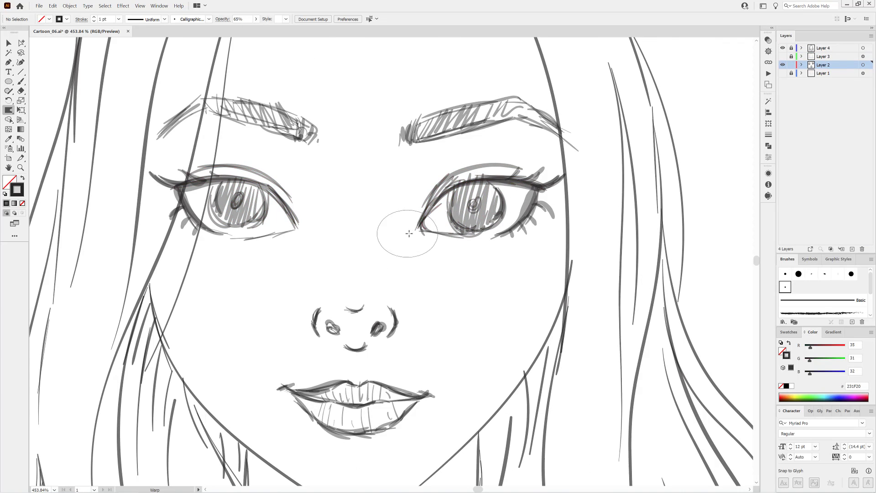
# Zoom in on the mouth and ink the lower lip line with the Paintbrush.
pyautogui.scroll(-9, 443, 293)
pyautogui.moveTo(423, 289); pyautogui.dragTo(502, 292)
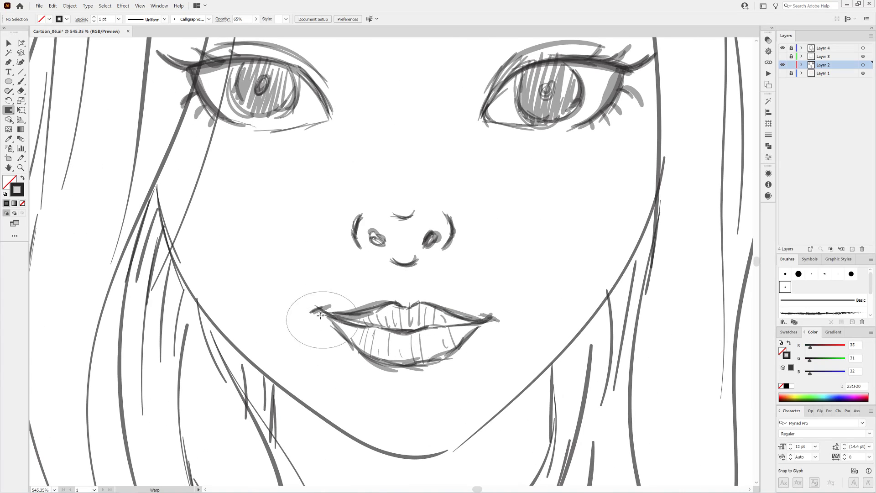
pyautogui.press('b')
pyautogui.scroll(-5, 338, 316)
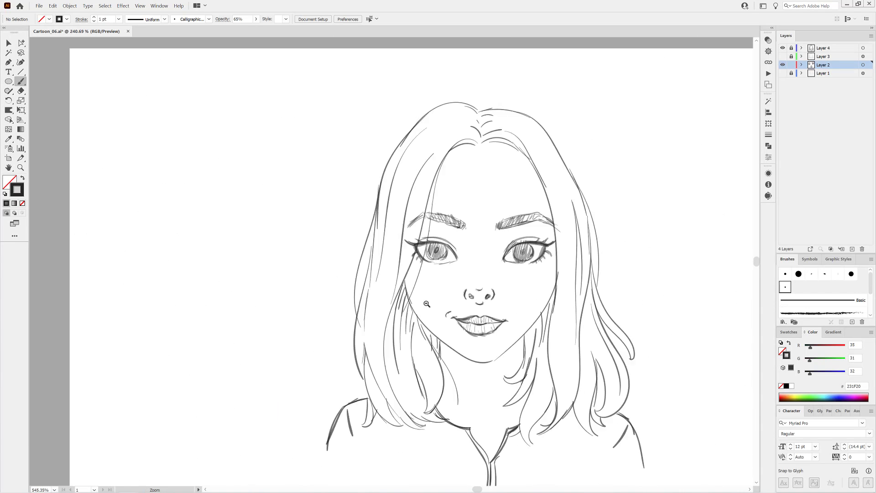
pyautogui.scroll(6, 387, 218)
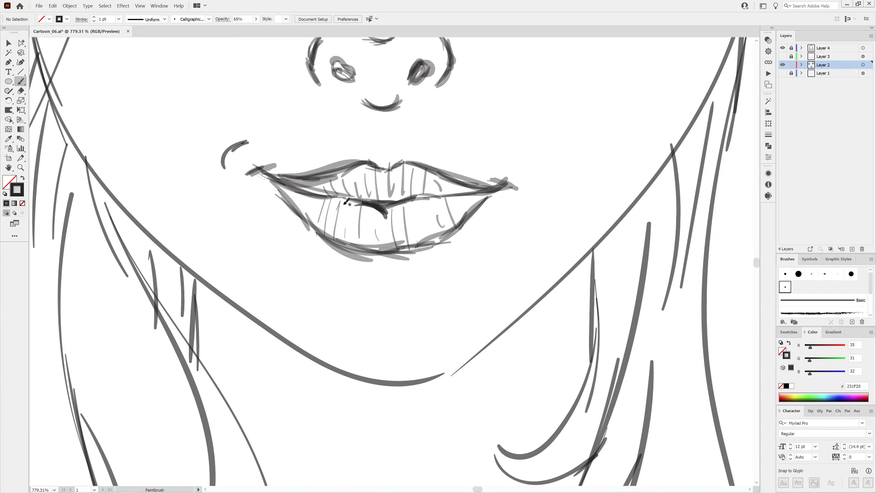
pyautogui.scroll(-3, 511, 303)
pyautogui.scroll(-2, 511, 303)
pyautogui.scroll(5, 457, 274)
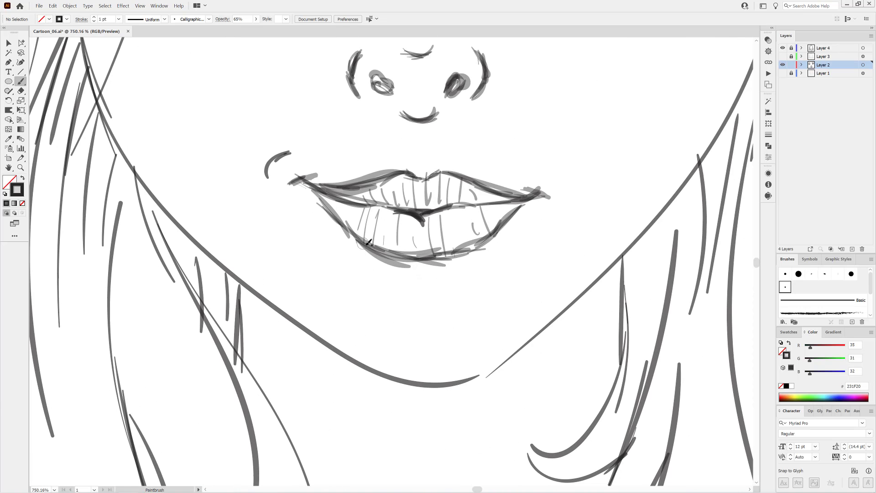
pyautogui.moveTo(369, 256); pyautogui.dragTo(469, 254)
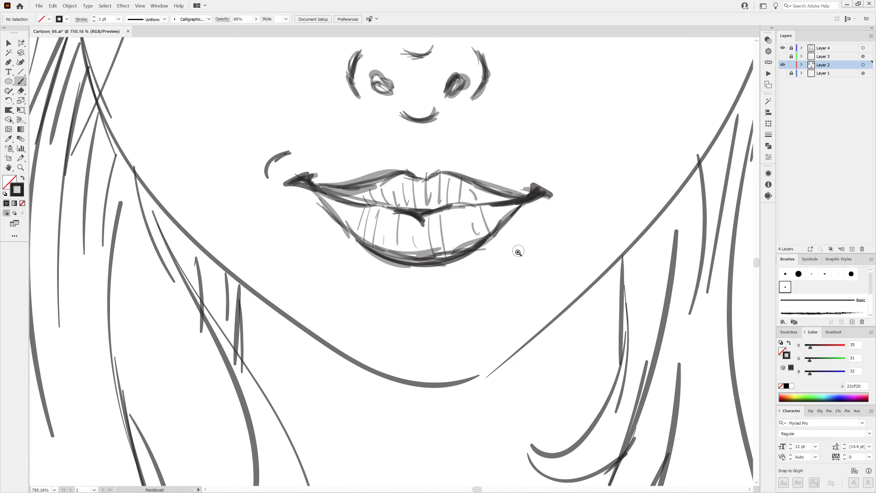
# Ink the outer eyelashes, the upper eyelid and the start of the iris outline.
pyautogui.scroll(-5, 518, 252)
pyautogui.scroll(5, 491, 192)
pyautogui.moveTo(571, 213); pyautogui.dragTo(598, 241)
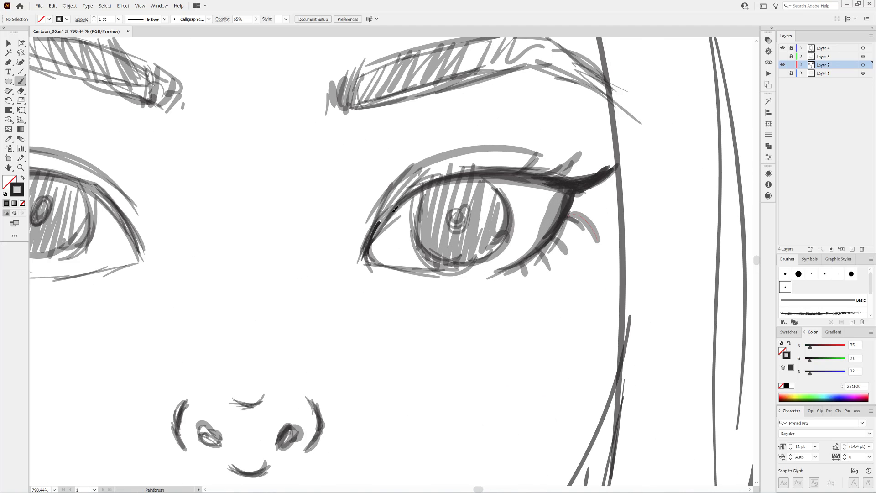
pyautogui.moveTo(365, 253); pyautogui.dragTo(558, 172)
pyautogui.moveTo(446, 185)
pyautogui.mouseDown()
pyautogui.moveTo(546, 176)
pyautogui.moveTo(599, 202)
pyautogui.moveTo(583, 247)
pyautogui.moveTo(522, 188)
pyautogui.mouseUp()
# Close the iris outline, then ink the other eye's upper lid and two eyelash strokes.
pyautogui.hscroll(-3, 383, 244)
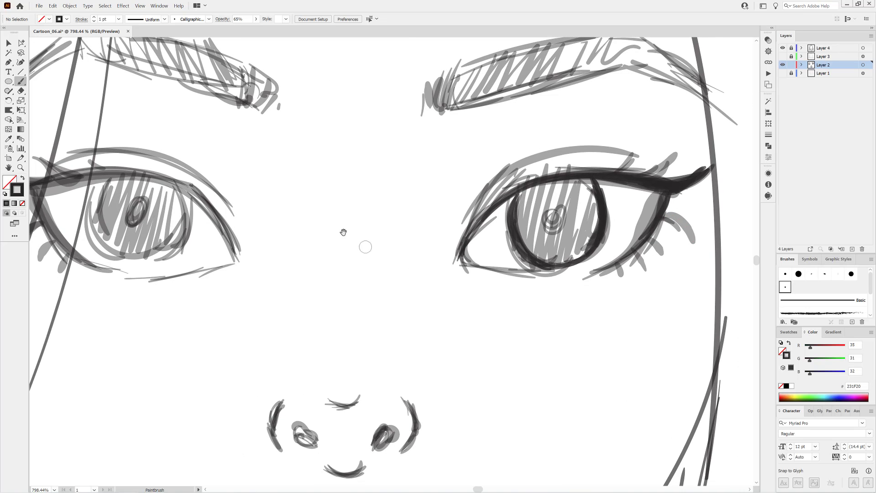
pyautogui.hscroll(-4, 365, 249)
pyautogui.scroll(1, 365, 249)
pyautogui.moveTo(157, 205); pyautogui.dragTo(241, 295)
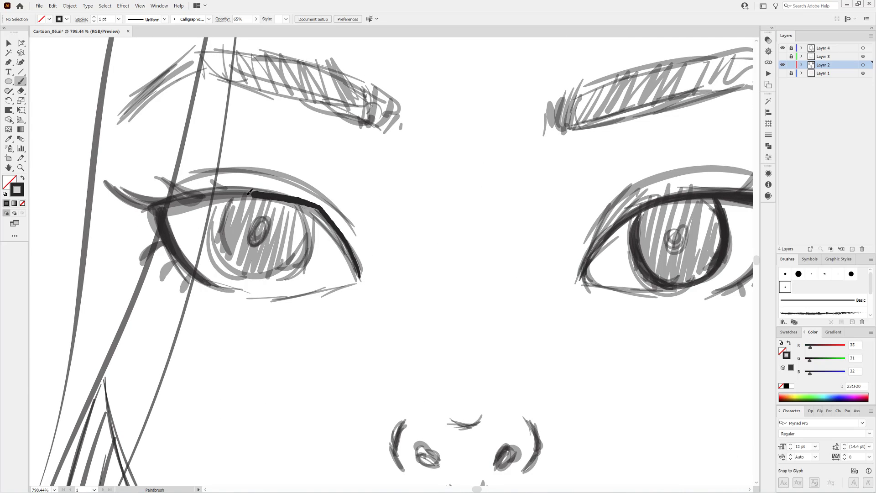
pyautogui.moveTo(351, 243)
pyautogui.mouseDown()
pyautogui.moveTo(105, 181)
pyautogui.moveTo(191, 201)
pyautogui.mouseUp()
pyautogui.moveTo(156, 168); pyautogui.dragTo(181, 196)
pyautogui.moveTo(197, 172)
pyautogui.mouseDown()
pyautogui.moveTo(251, 279)
pyautogui.moveTo(314, 207)
pyautogui.moveTo(293, 273)
pyautogui.moveTo(212, 237)
pyautogui.mouseUp()
# Lasso-select the lips path and return to the Warp tool.
pyautogui.scroll(-10, 423, 245)
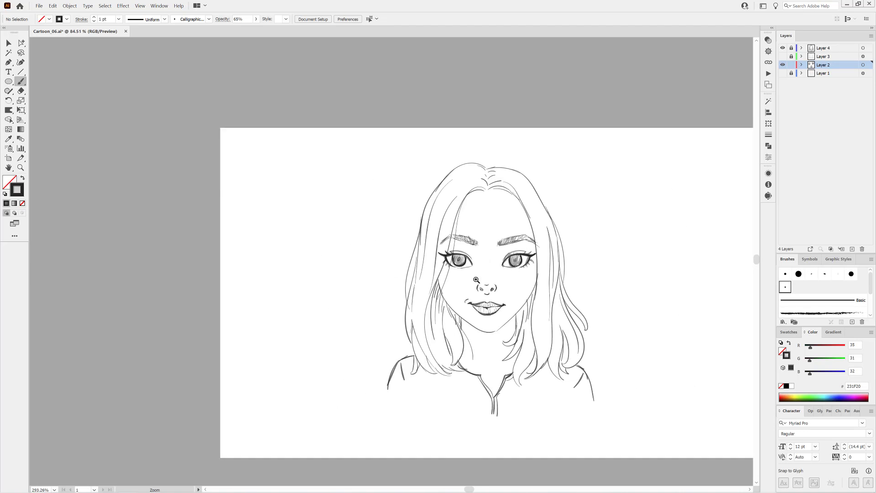
pyautogui.scroll(2, 476, 292)
pyautogui.scroll(2, 476, 293)
pyautogui.hotkey('shift', 'r')
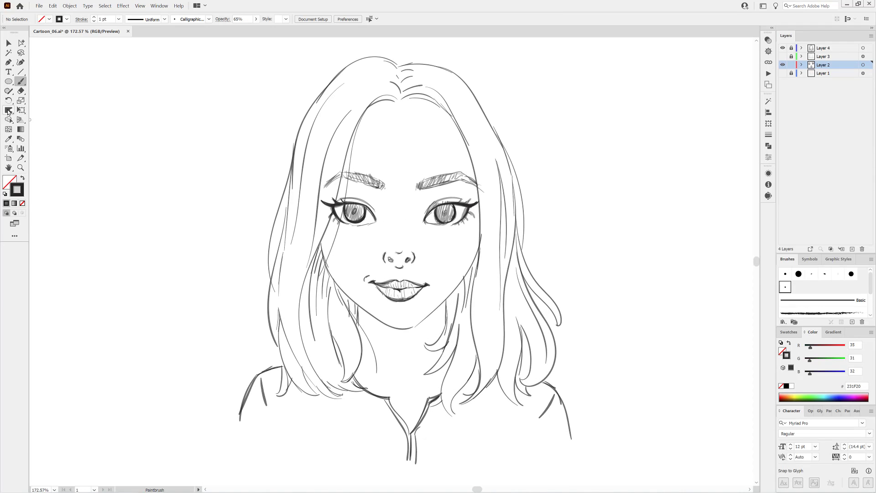
pyautogui.press('q')
pyautogui.moveTo(366, 273); pyautogui.dragTo(364, 270)
pyautogui.hotkey('shift', 'r')
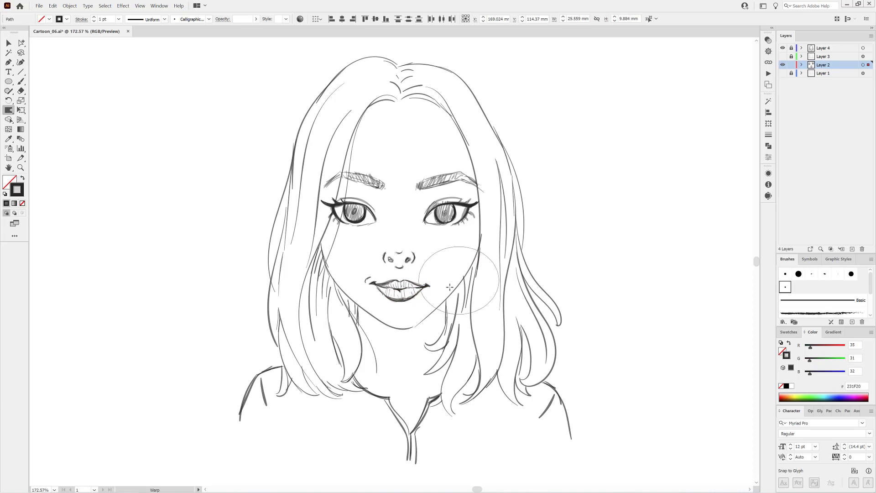
# Fit the artboard in view, target Layers 4 and 2, and flip everything horizontally.
pyautogui.hotkey('ctrl', '0')
pyautogui.click(863, 48)
pyautogui.keyDown('shift'); pyautogui.click(863, 65); pyautogui.keyUp('shift')
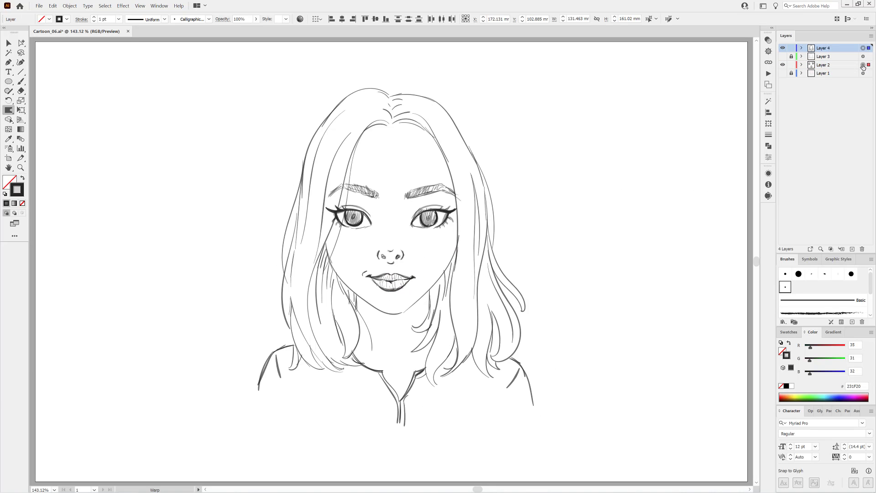
pyautogui.click(769, 123)
pyautogui.click(755, 97)
pyautogui.click(786, 115)
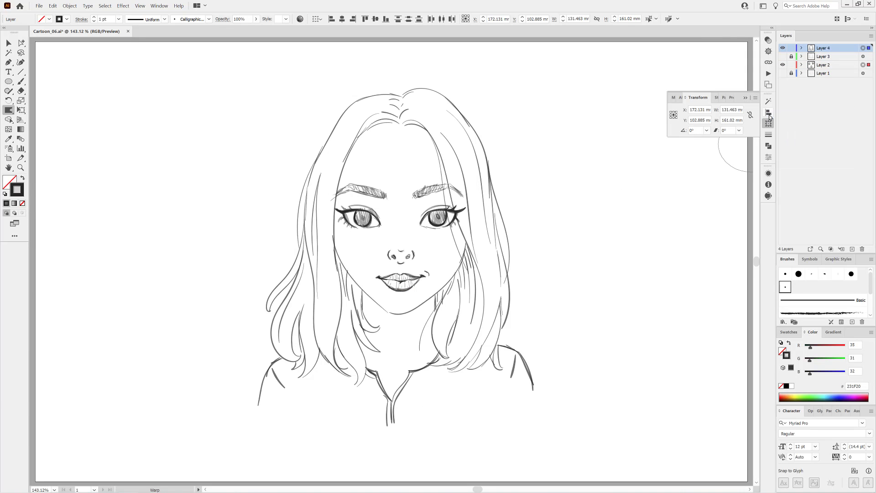
# Warp the top hair outline and the hair strands beside both cheeks and the chin.
pyautogui.moveTo(280, 146); pyautogui.dragTo(333, 107)
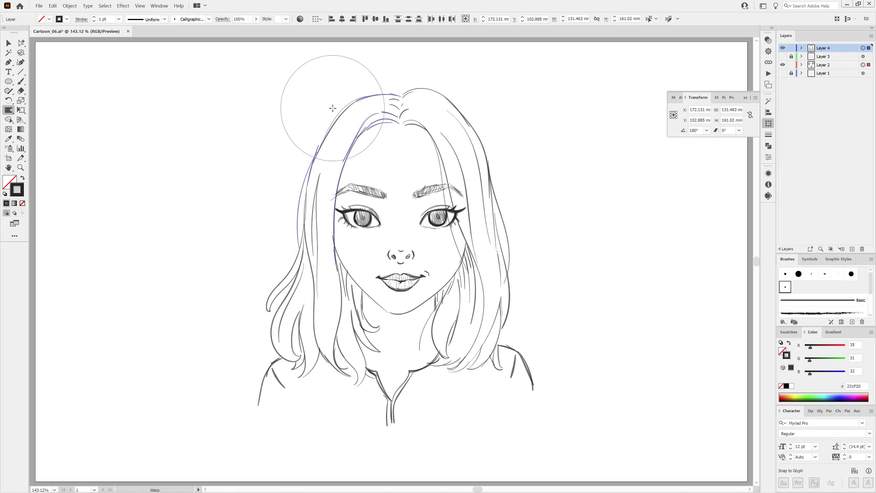
pyautogui.moveTo(445, 292); pyautogui.dragTo(450, 255)
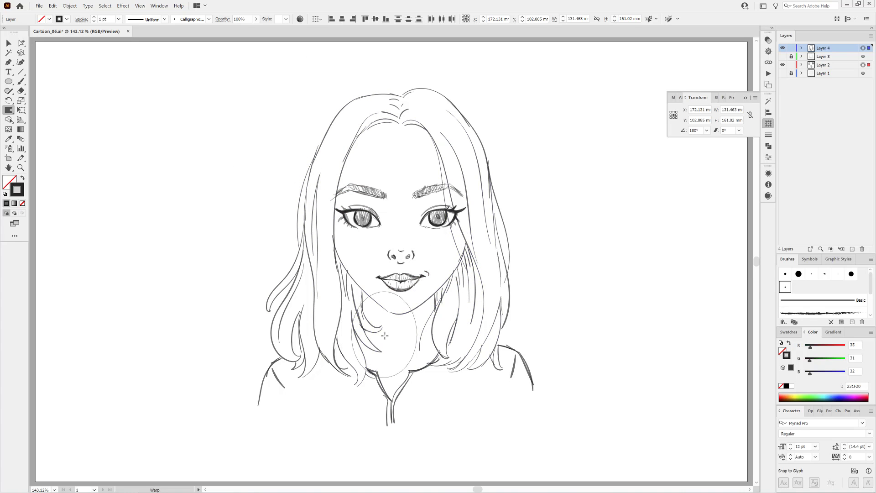
pyautogui.moveTo(365, 320); pyautogui.dragTo(339, 292)
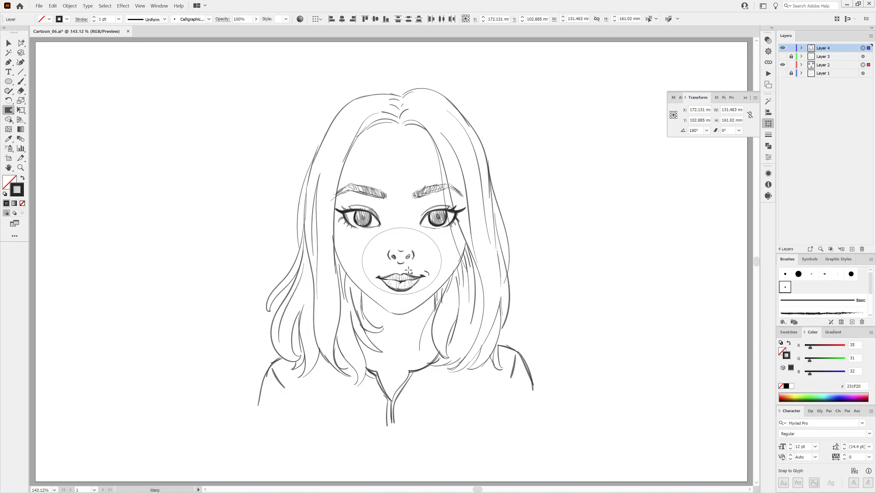
pyautogui.moveTo(451, 292); pyautogui.dragTo(449, 265)
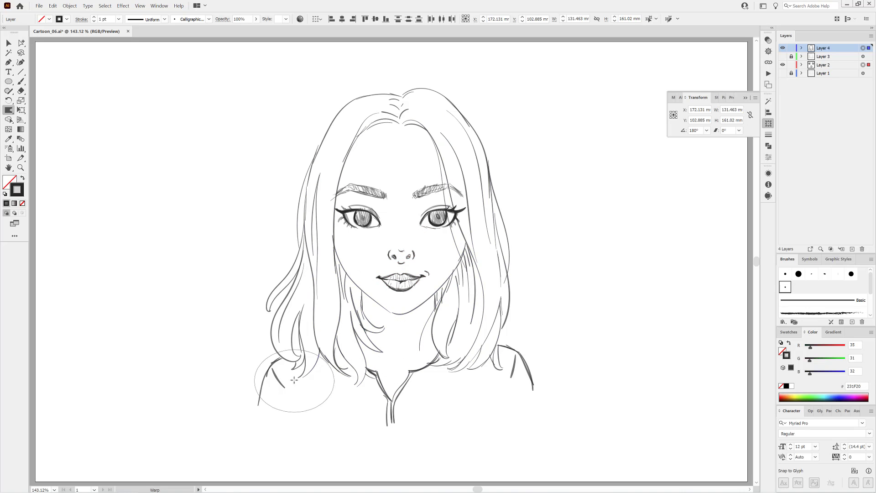
pyautogui.moveTo(448, 306); pyautogui.dragTo(455, 345)
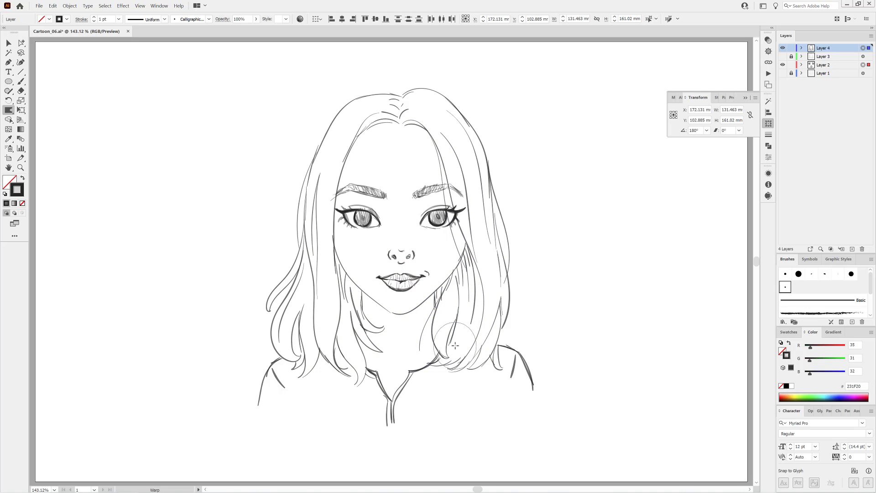
# Flip the drawing horizontally back to its original orientation.
pyautogui.click(755, 97)
pyautogui.click(776, 115)
pyautogui.click(756, 97)
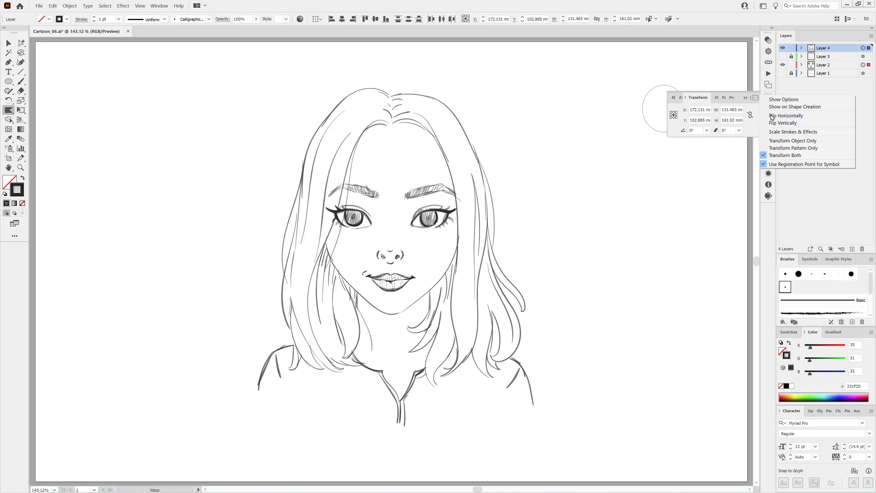
pyautogui.click(776, 114)
pyautogui.moveTo(362, 102); pyautogui.dragTo(379, 73)
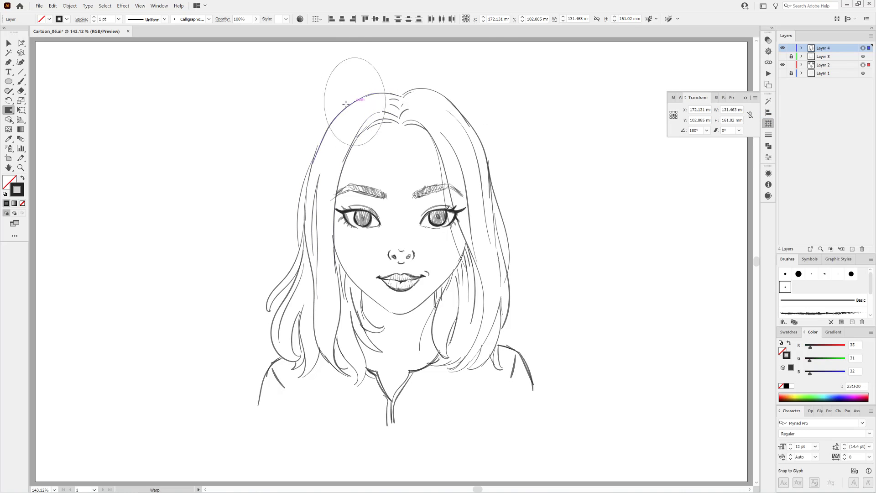
pyautogui.click(756, 97)
pyautogui.click(771, 115)
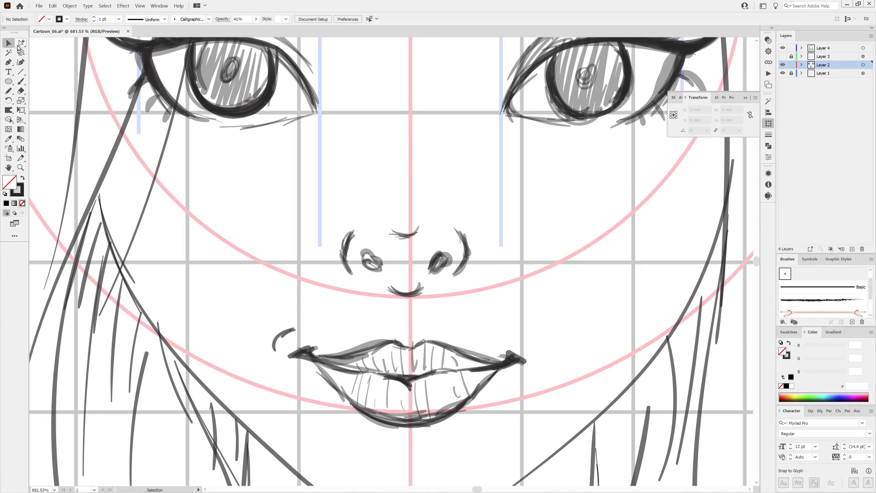
# Select the nose strokes and nudge them slightly up and right with Free Transform.
pyautogui.moveTo(292, 194); pyautogui.dragTo(515, 310)
pyautogui.press('e')
pyautogui.moveTo(465, 267); pyautogui.dragTo(470, 265)
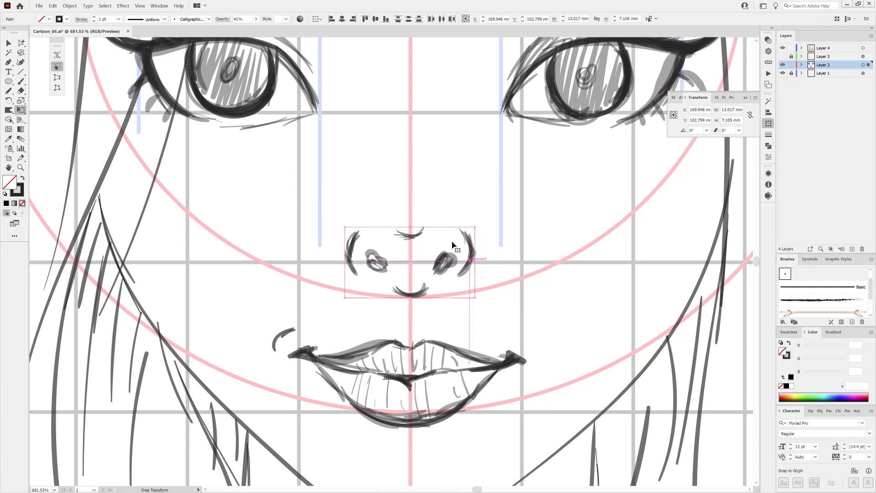
pyautogui.hotkey('ctrl', 'shift', 'a')
pyautogui.scroll(-5, 548, 242)
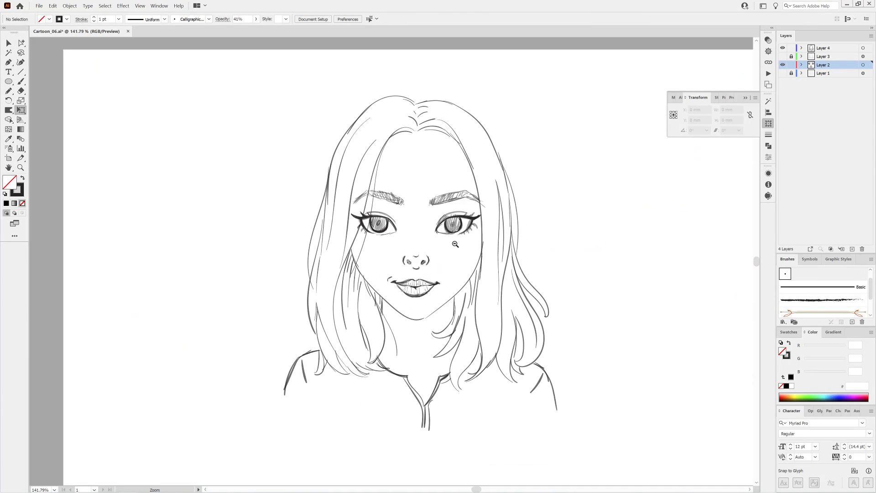
# Lower Layer 2's opacity to 32% and Layer 4's to 28%.
pyautogui.click(863, 65)
pyautogui.click(256, 18)
pyautogui.moveTo(237, 30); pyautogui.dragTo(234, 29)
pyautogui.click(863, 48)
pyautogui.click(256, 19)
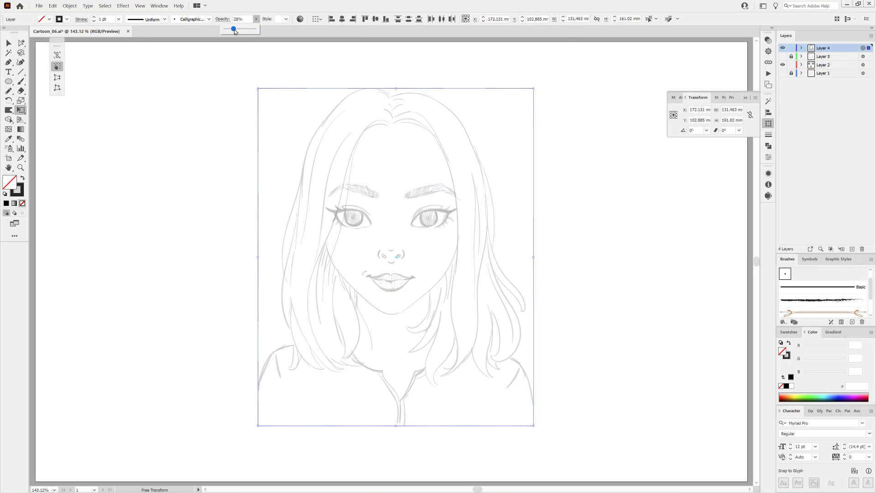
pyautogui.hotkey('ctrl', 'shift', 'a')
# Add a new layer and set up the Pencil with black fill and no stroke.
pyautogui.click(851, 249)
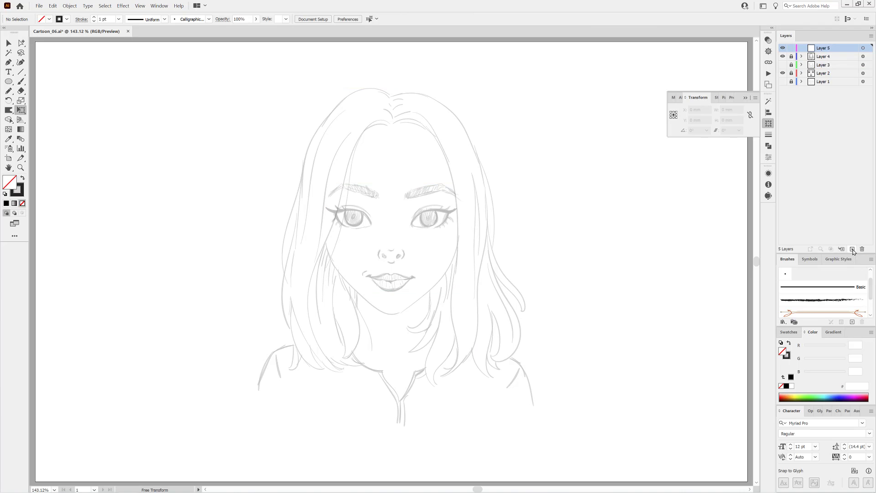
pyautogui.scroll(2, 440, 278)
pyautogui.scroll(2, 421, 268)
pyautogui.scroll(2, 421, 268)
pyautogui.press('n')
pyautogui.click(787, 386)
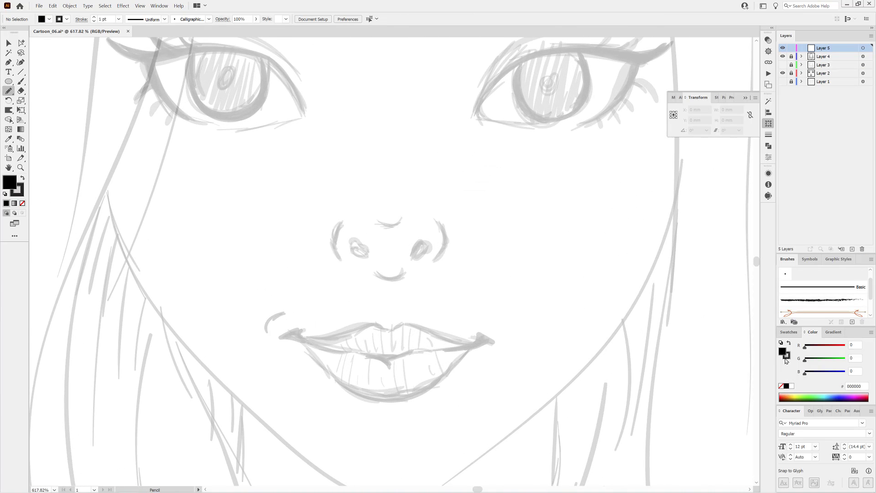
pyautogui.press('x')
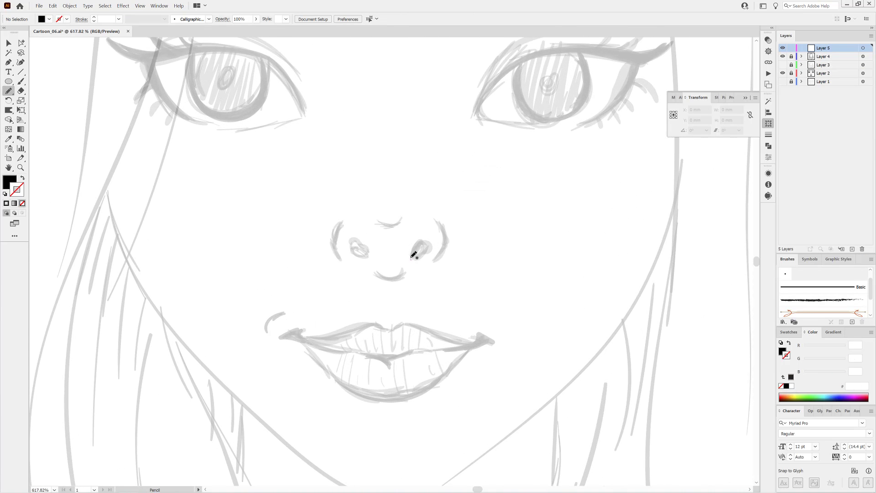
# Draw a black filled nostril shape and confirm the Pencil settings.
pyautogui.moveTo(419, 258); pyautogui.dragTo(412, 260)
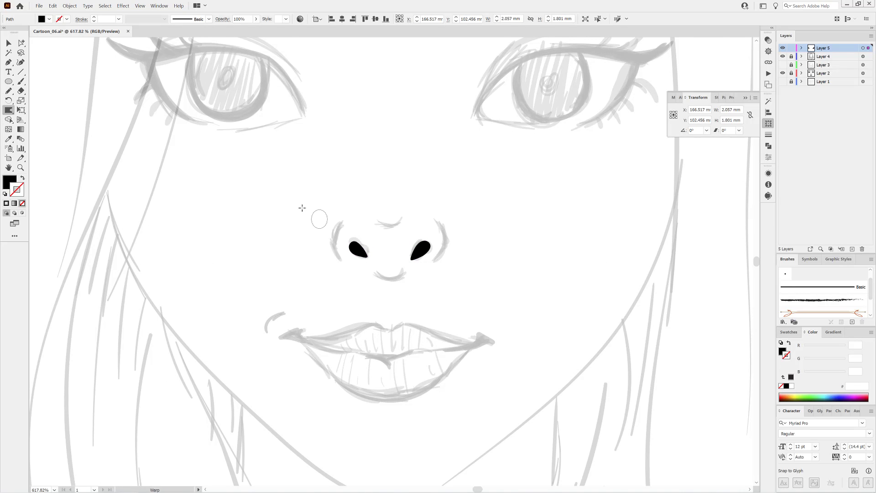
pyautogui.scroll(4, 356, 246)
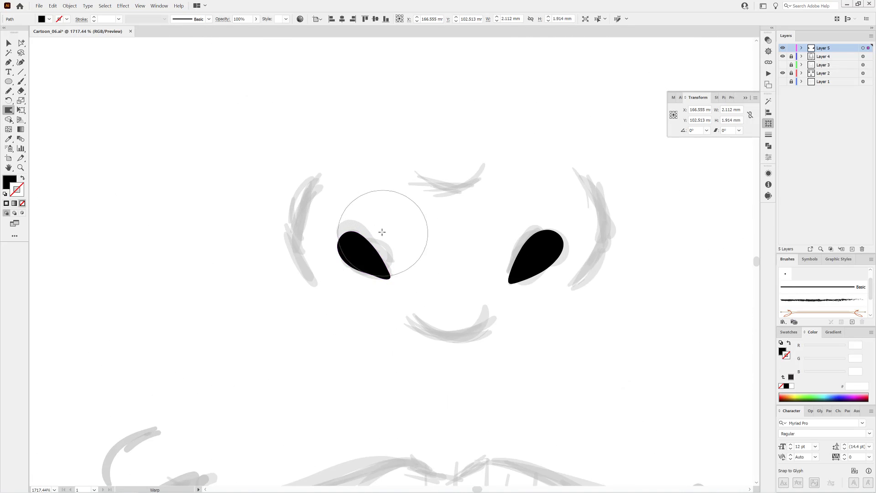
pyautogui.doubleClick(8, 91)
pyautogui.click(445, 310)
pyautogui.scroll(-3, 444, 310)
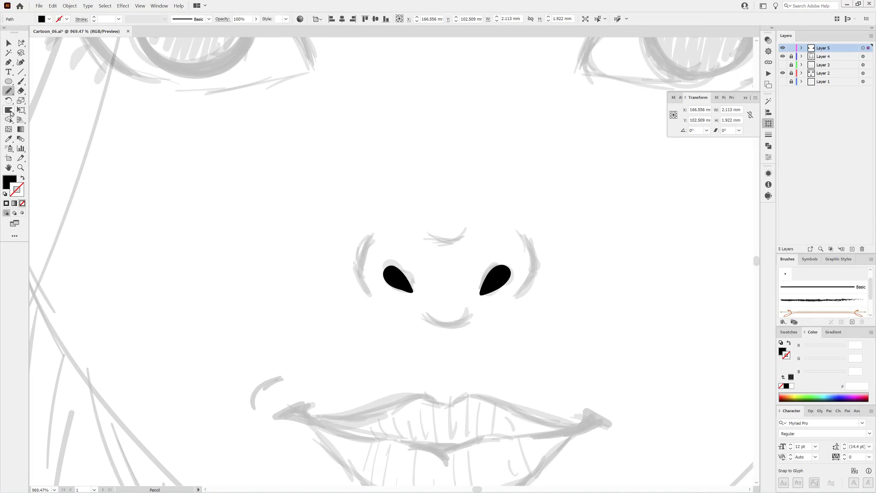
# Prepare the Paintbrush with the Free_Dagubi_Cartoon_Basic brush library and swap fill and stroke back.
pyautogui.click(21, 82)
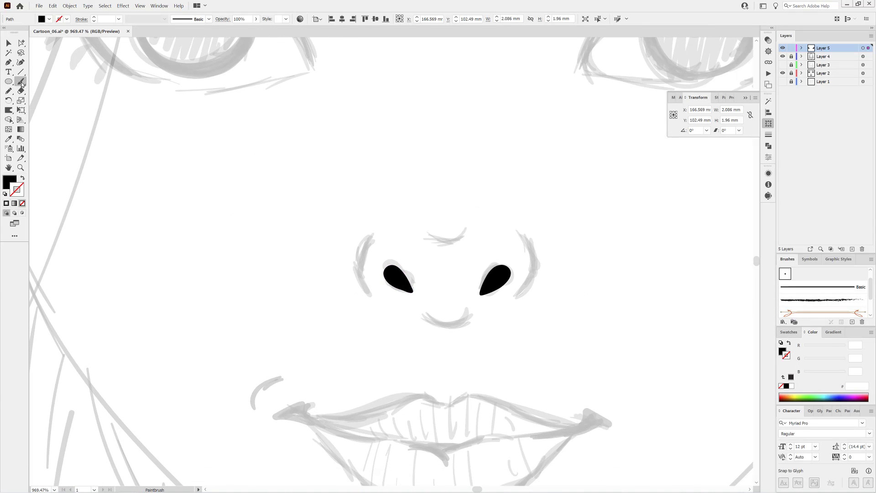
pyautogui.doubleClick(21, 82)
pyautogui.click(442, 288)
pyautogui.click(784, 322)
pyautogui.click(734, 361)
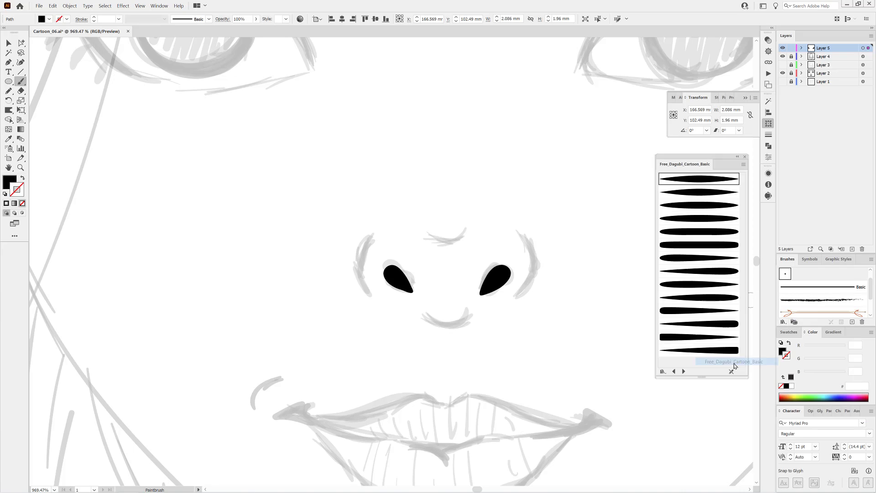
pyautogui.hotkey('ctrl', 'shift', 'a')
pyautogui.hotkey('shift', 'x')
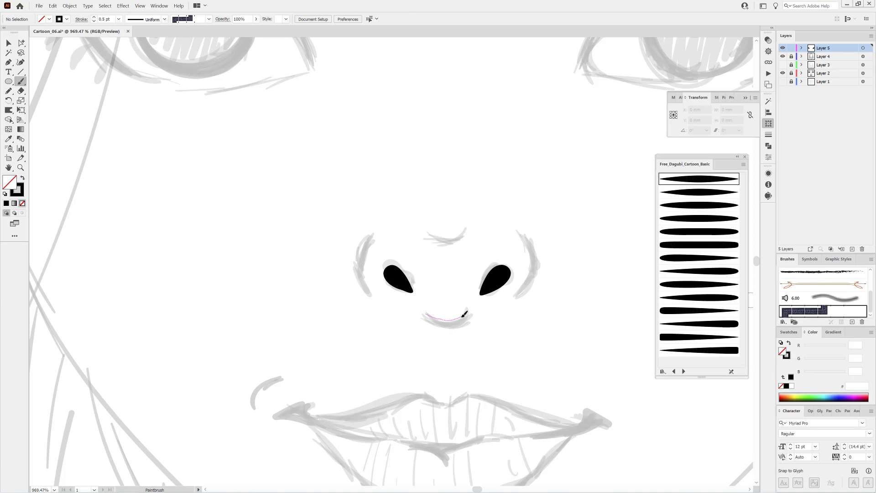
# Ink the nose tip with the black tapered brush, then both nose sides, and zoom out.
pyautogui.moveTo(465, 314); pyautogui.dragTo(467, 313)
pyautogui.click(702, 190)
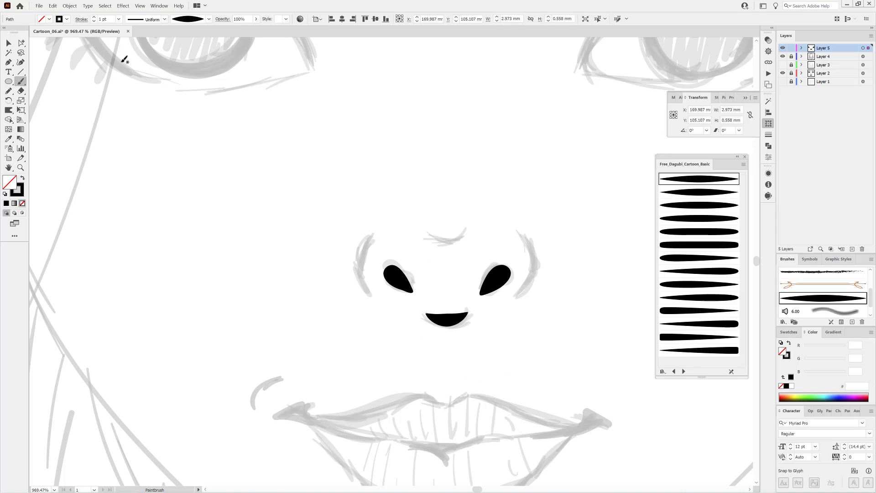
pyautogui.hotkey('ctrl', 'shift', 'a')
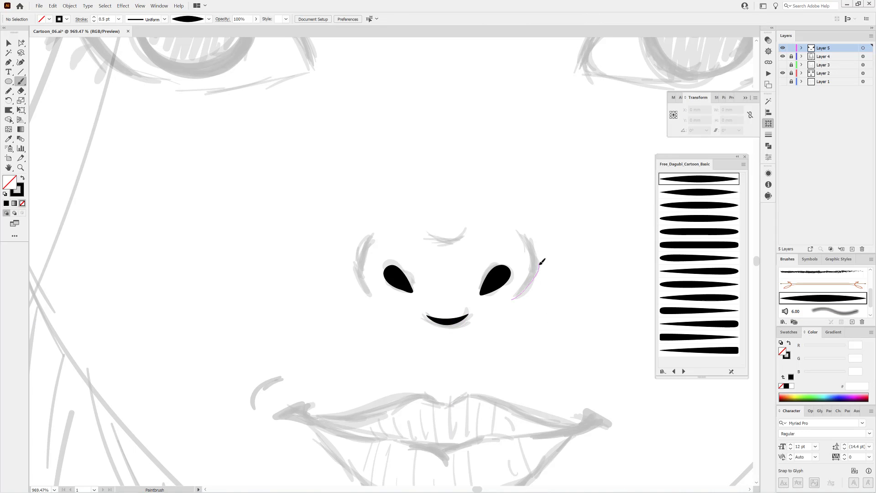
pyautogui.moveTo(542, 262); pyautogui.dragTo(520, 221)
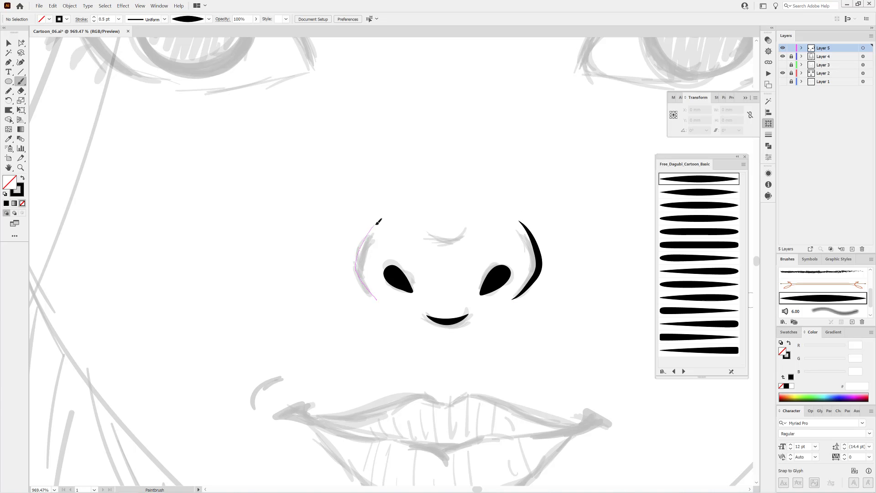
pyautogui.moveTo(377, 222); pyautogui.dragTo(377, 224)
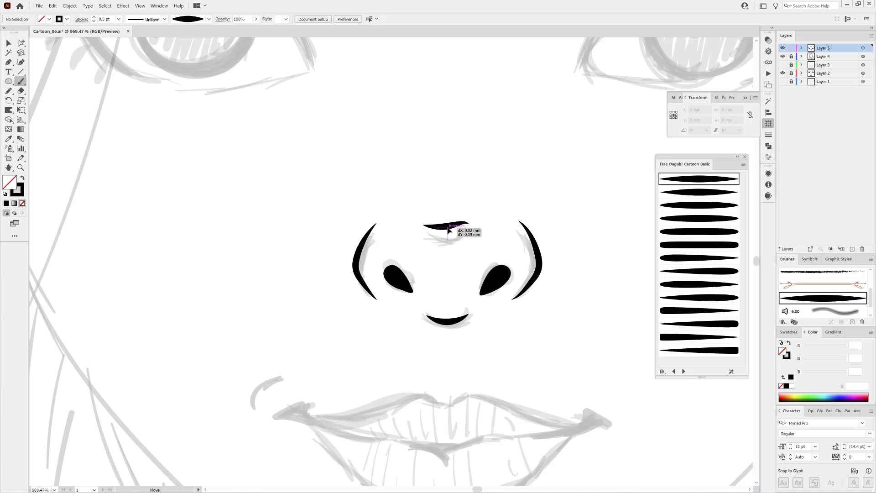
pyautogui.moveTo(548, 362)
pyautogui.mouseDown()
pyautogui.moveTo(566, 317)
pyautogui.moveTo(488, 436)
pyautogui.mouseUp()
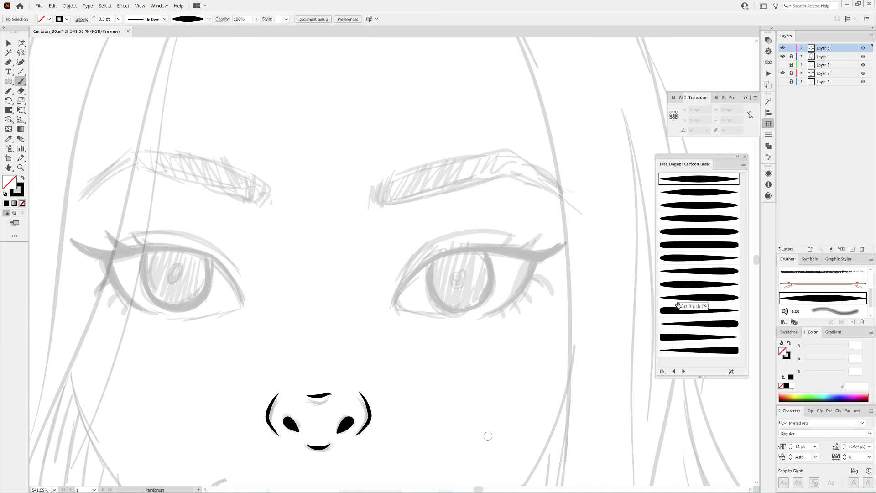
# Paint winged eyeliner over both eyes with a thicker tapered brush at 1.5 pt.
pyautogui.click(692, 271)
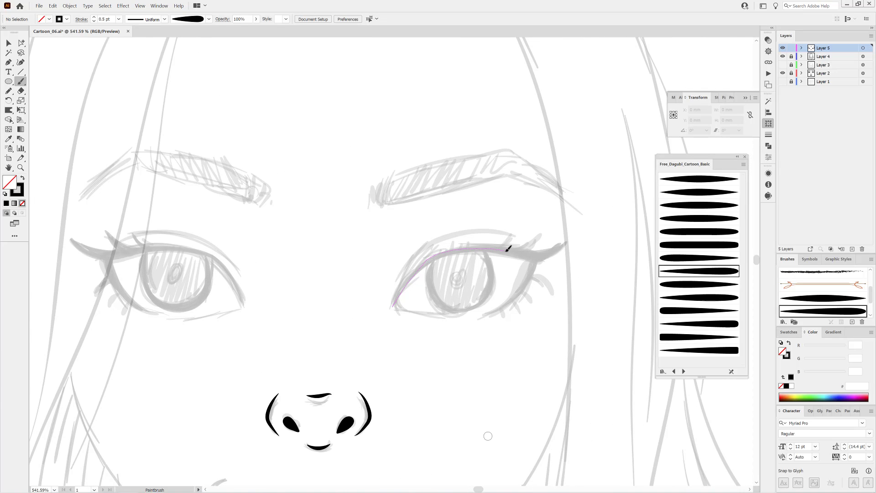
pyautogui.moveTo(571, 237); pyautogui.dragTo(568, 240)
pyautogui.click(95, 17)
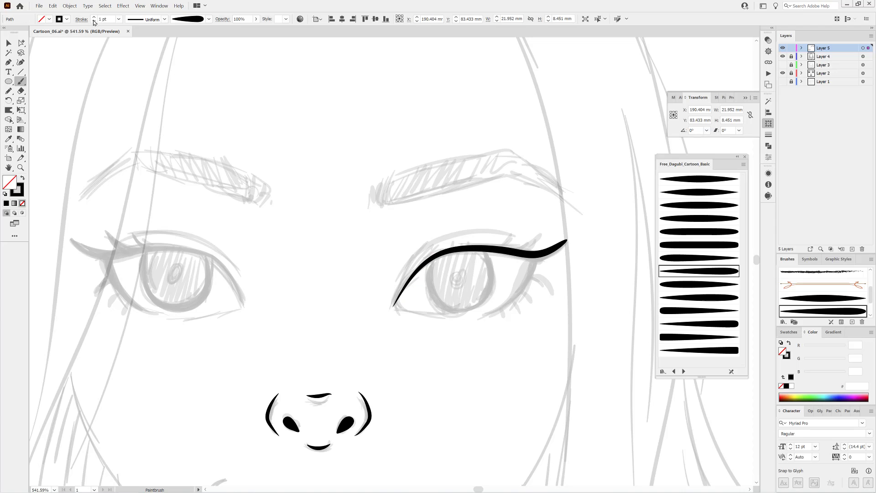
pyautogui.click(94, 20)
pyautogui.hotkey('ctrl', 'shift', 'a')
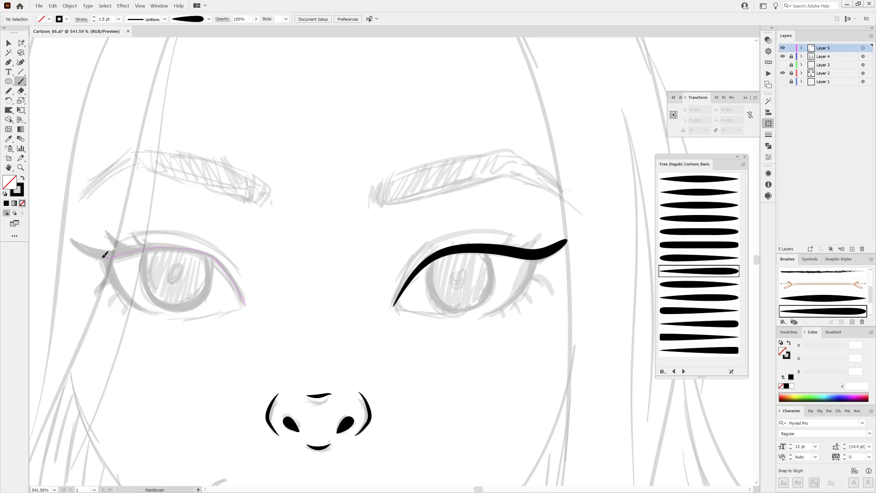
pyautogui.moveTo(104, 254); pyautogui.dragTo(71, 239)
# Drag the inner end anchors of both eyeliner strokes downward into hooks.
pyautogui.keyDown('ctrl'); pyautogui.click(401, 292); pyautogui.keyUp('ctrl')
pyautogui.moveTo(9, 62); pyautogui.dragTo(46, 73)
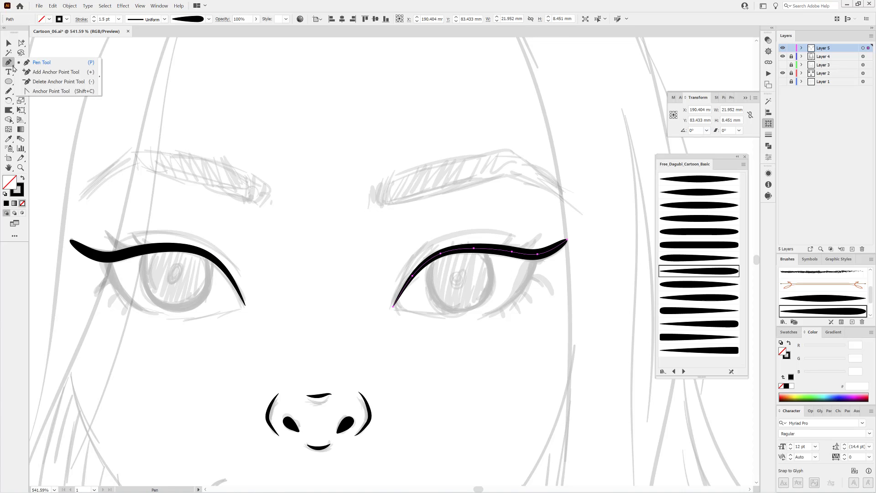
pyautogui.scroll(5, 398, 306)
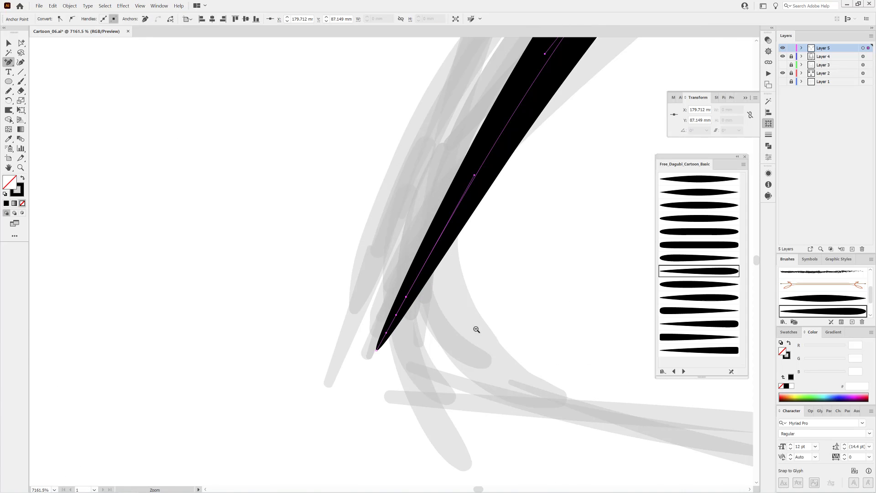
pyautogui.scroll(-5, 476, 329)
pyautogui.scroll(5, 298, 337)
pyautogui.scroll(-5, 322, 328)
pyautogui.click(21, 42)
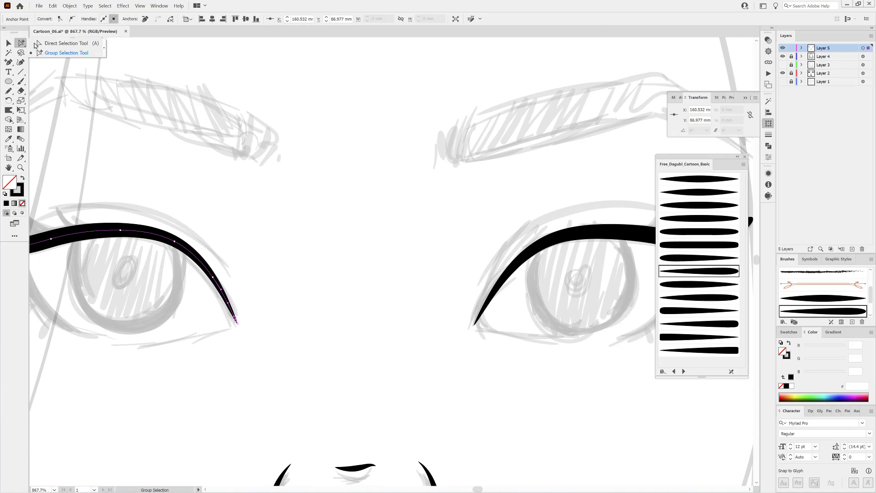
pyautogui.moveTo(476, 325)
pyautogui.mouseDown()
pyautogui.moveTo(505, 336)
pyautogui.moveTo(488, 333)
pyautogui.mouseUp()
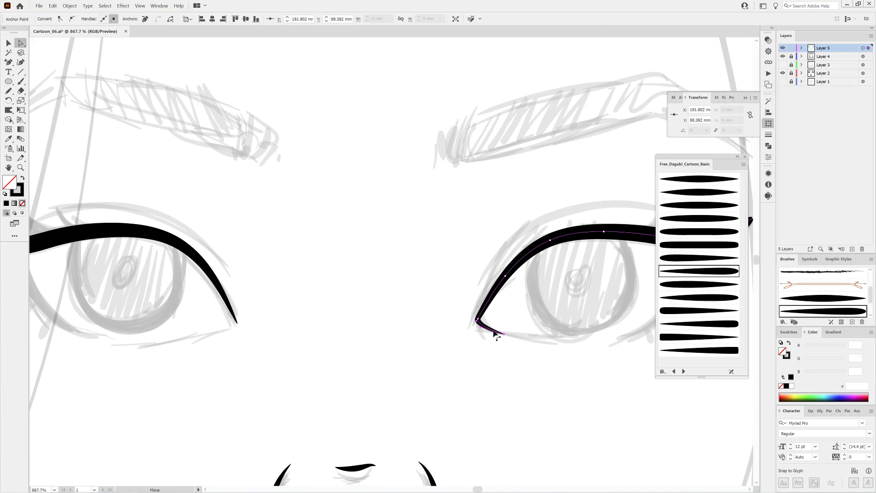
pyautogui.click(236, 324)
pyautogui.moveTo(236, 324)
pyautogui.mouseDown()
pyautogui.moveTo(215, 334)
pyautogui.moveTo(229, 333)
pyautogui.mouseUp()
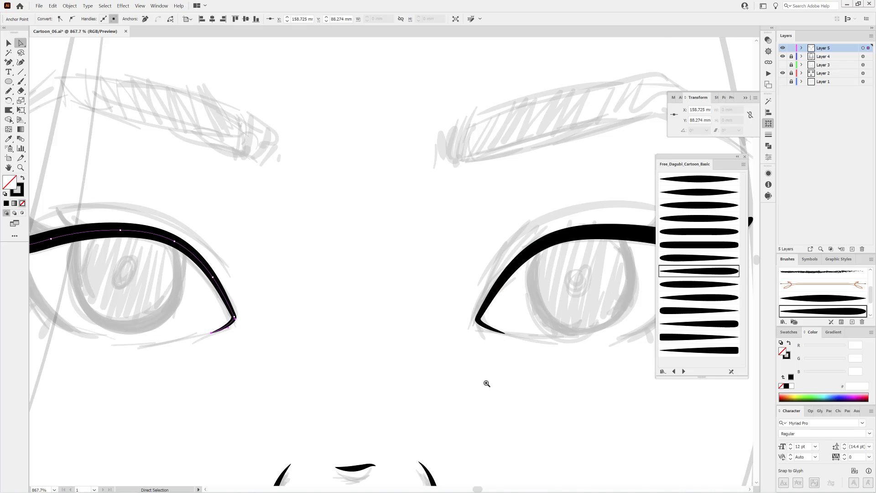
# Return to the Paintbrush and choose a tapered brush for the lower lids.
pyautogui.scroll(-3, 487, 384)
pyautogui.scroll(4, 484, 297)
pyautogui.click(280, 206)
pyautogui.click(20, 81)
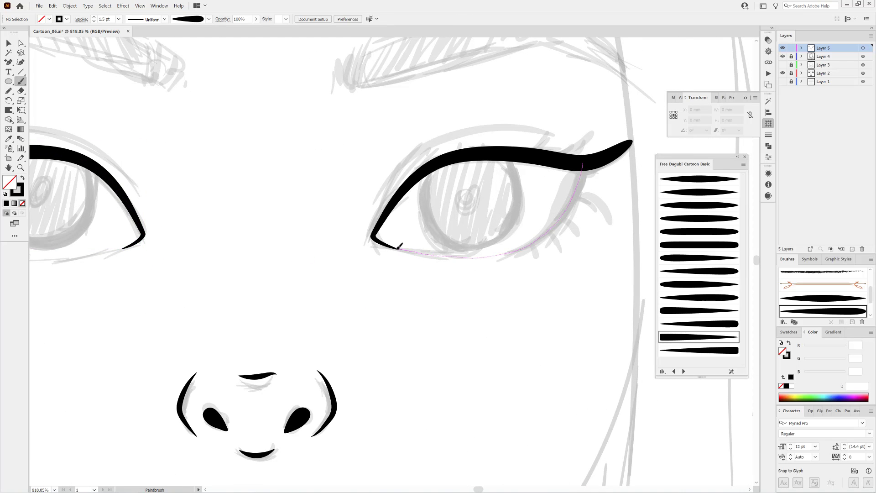
# Paint a 1 pt tapered lower-lid stroke under the right-hand eye and warp it into shape.
pyautogui.moveTo(399, 246); pyautogui.dragTo(398, 248)
pyautogui.click(700, 351)
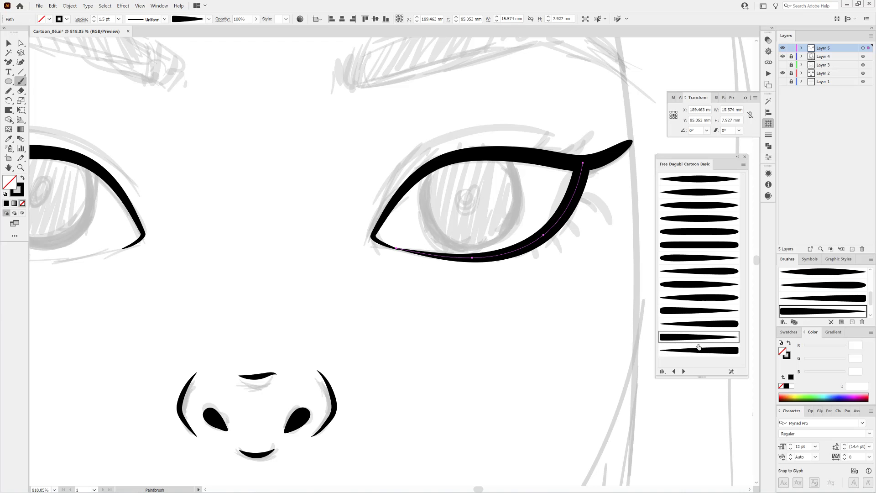
pyautogui.scroll(-2, 610, 351)
pyautogui.scroll(2, 560, 365)
pyautogui.click(94, 22)
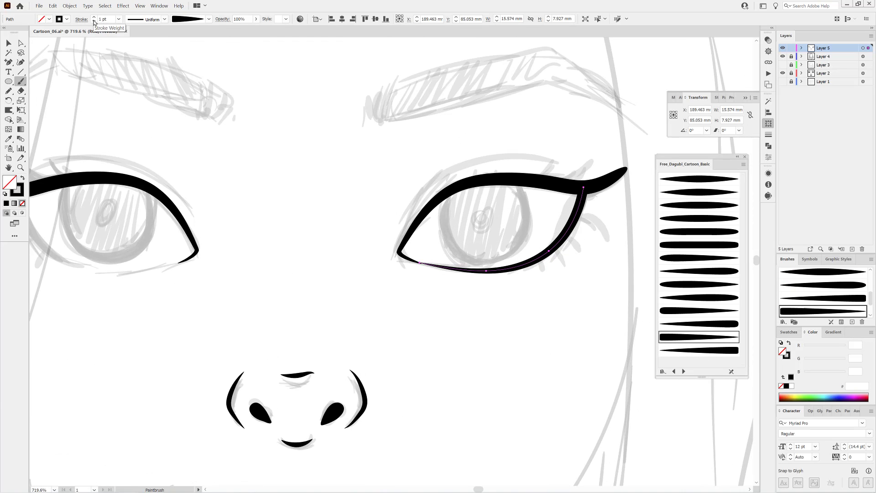
pyautogui.scroll(4, 440, 282)
pyautogui.hotkey('shift', 'r')
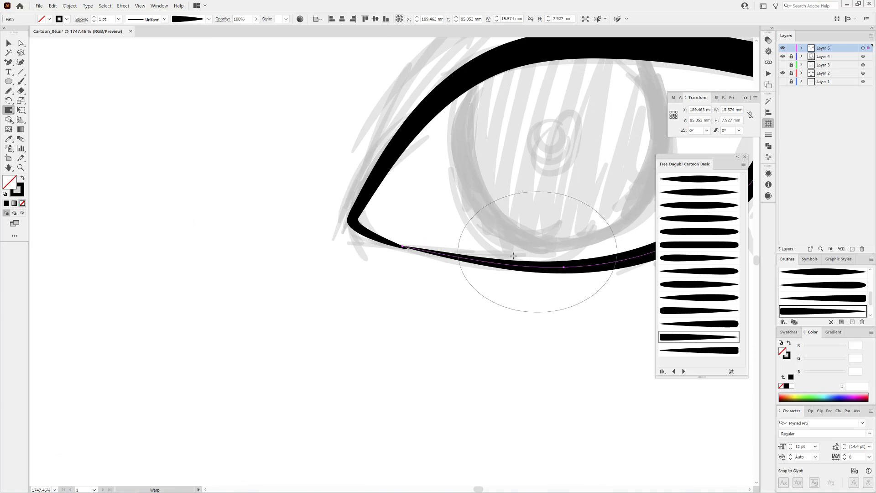
pyautogui.scroll(-5, 457, 269)
pyautogui.hotkey('ctrl', 'shift', 'a')
pyautogui.press('b')
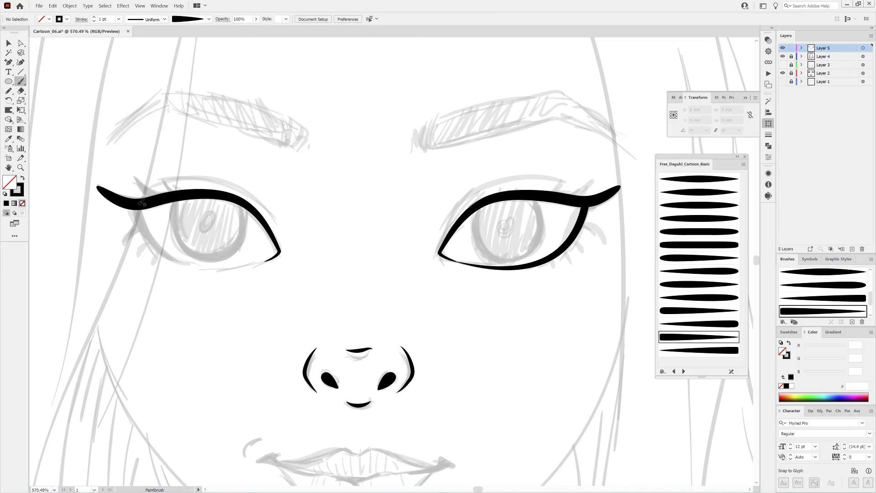
# Paint the left-hand eye's lower lid and warp it up onto the sketched eye.
pyautogui.moveTo(254, 262); pyautogui.dragTo(266, 260)
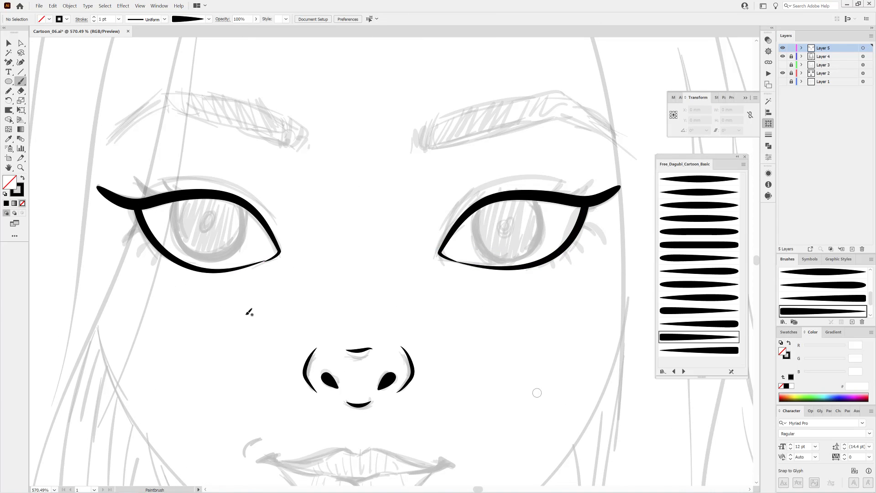
pyautogui.hotkey('shift', 'r')
pyautogui.moveTo(212, 297); pyautogui.dragTo(159, 258)
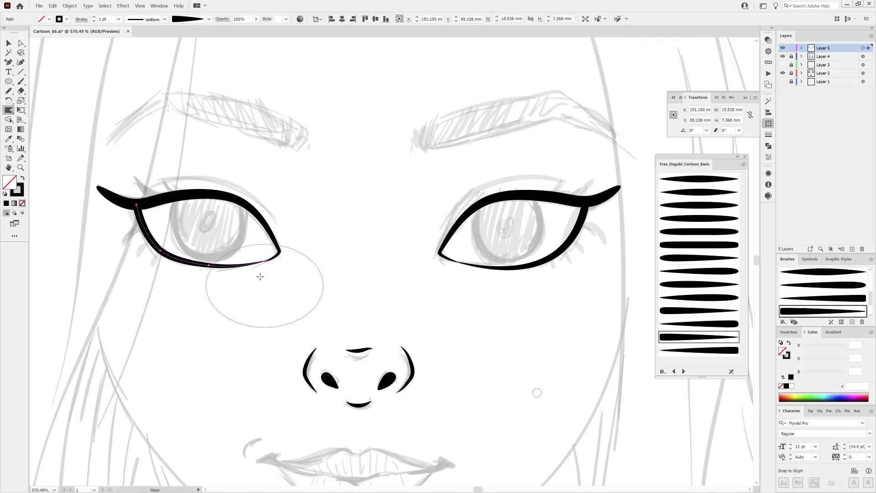
pyautogui.scroll(5, 274, 278)
pyautogui.scroll(-3, 299, 278)
pyautogui.scroll(-2, 333, 289)
pyautogui.moveTo(151, 270); pyautogui.dragTo(172, 264)
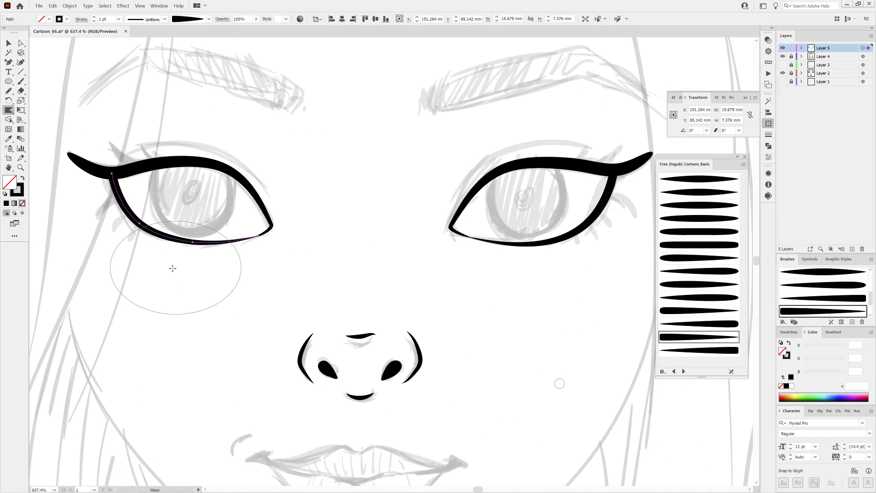
pyautogui.scroll(-5, 367, 323)
pyautogui.scroll(5, 430, 248)
pyautogui.hotkey('ctrl', 'shift', 'a')
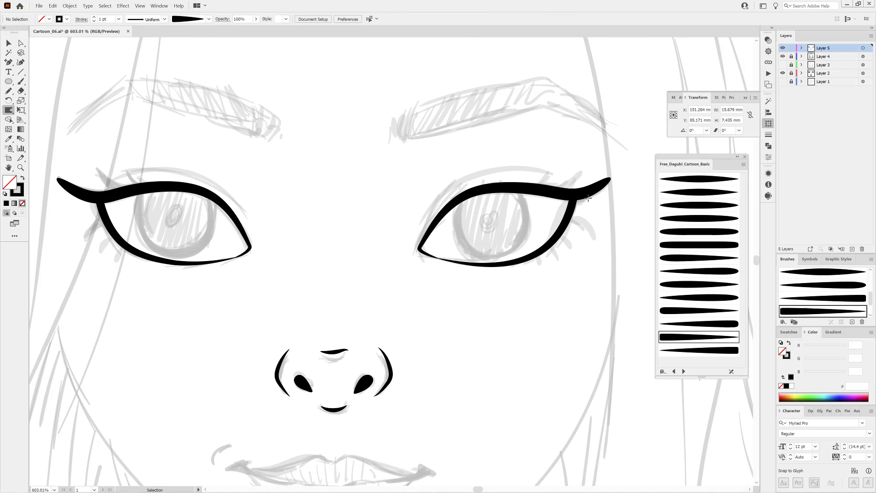
# Paint thin tapered crease strokes above both upper lids, redoing a misplaced left-eye stroke.
pyautogui.click(699, 311)
pyautogui.press('b')
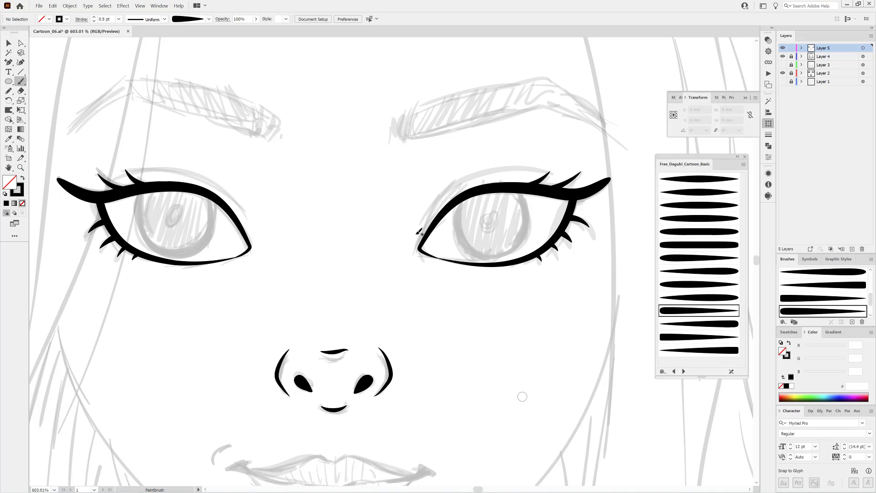
pyautogui.moveTo(544, 168); pyautogui.dragTo(552, 171)
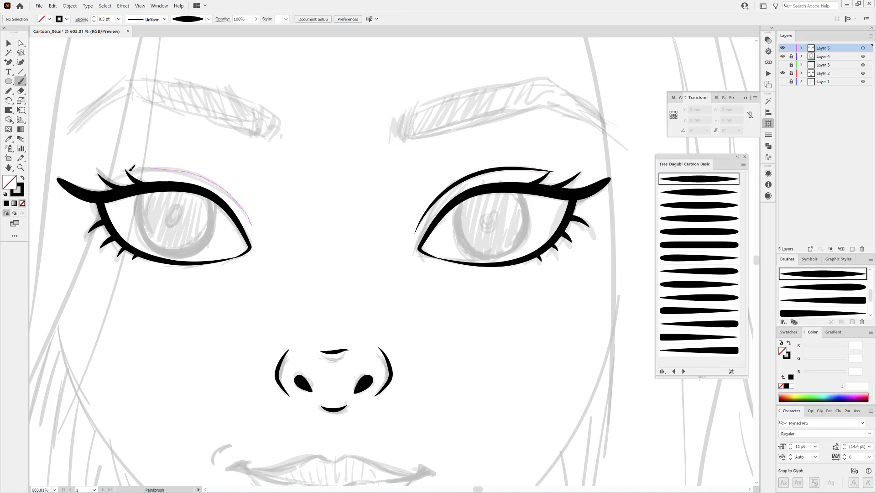
pyautogui.moveTo(131, 168); pyautogui.dragTo(132, 169)
pyautogui.hotkey('ctrl', 'z')
pyautogui.moveTo(251, 222); pyautogui.dragTo(236, 195)
pyautogui.moveTo(148, 165); pyautogui.dragTo(148, 164)
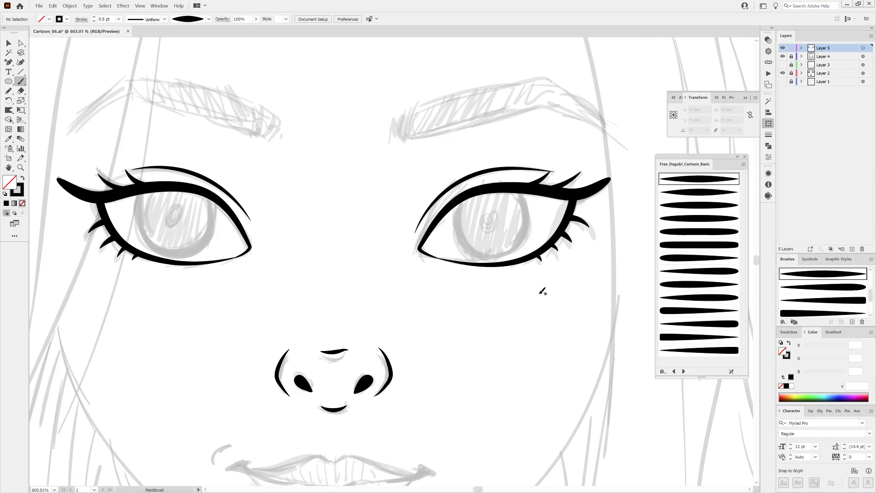
pyautogui.scroll(-3, 542, 289)
pyautogui.scroll(2, 522, 235)
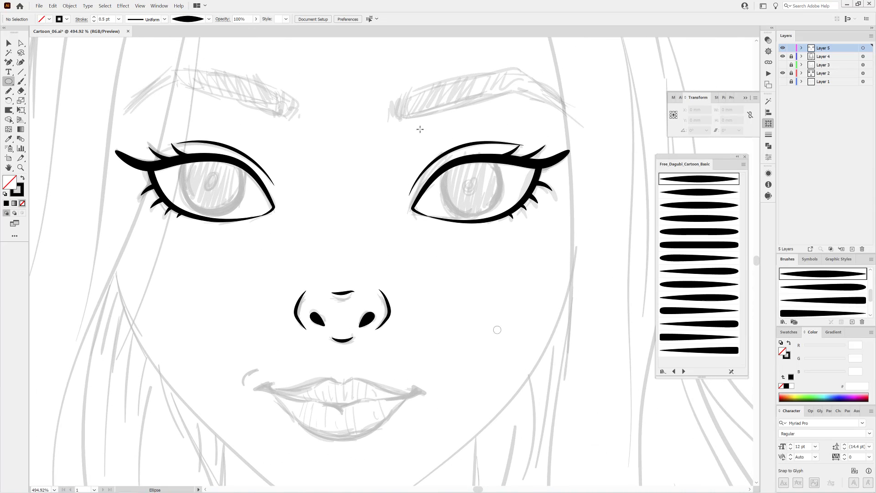
# Draw a grey iris in the right eye, trim its top, and add a darker pupil.
pyautogui.moveTo(419, 129); pyautogui.dragTo(504, 218)
pyautogui.click(788, 331)
pyautogui.click(804, 374)
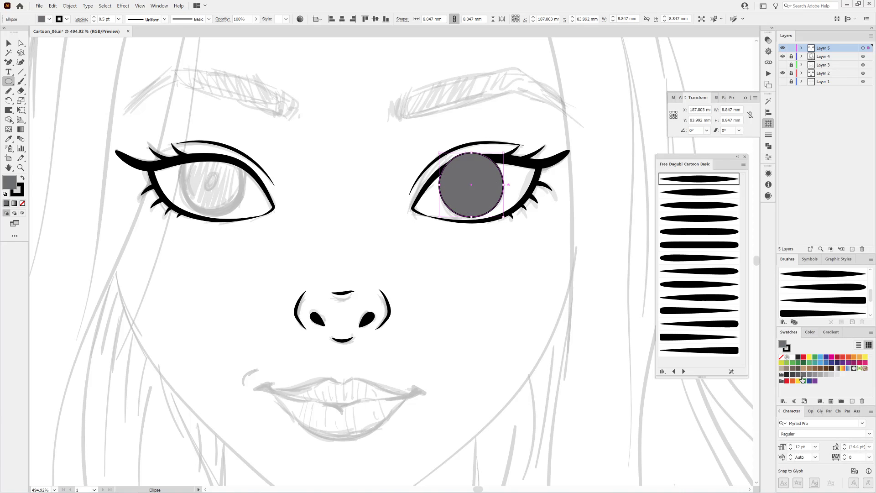
pyautogui.hotkey('shift', 'e')
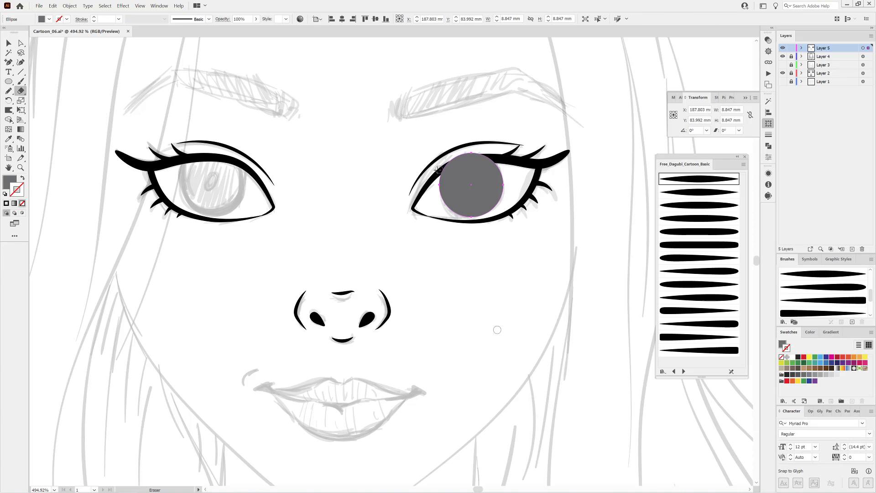
pyautogui.moveTo(453, 159); pyautogui.dragTo(499, 153)
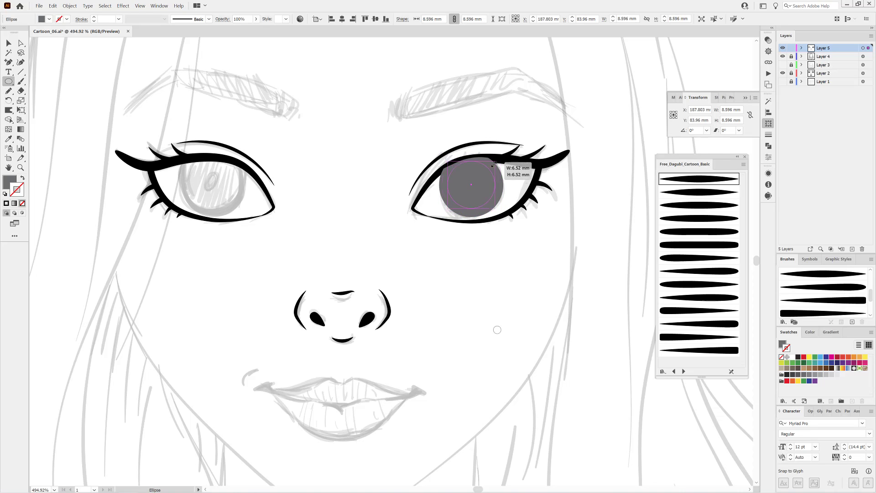
pyautogui.moveTo(471, 185); pyautogui.dragTo(487, 169)
pyautogui.click(793, 375)
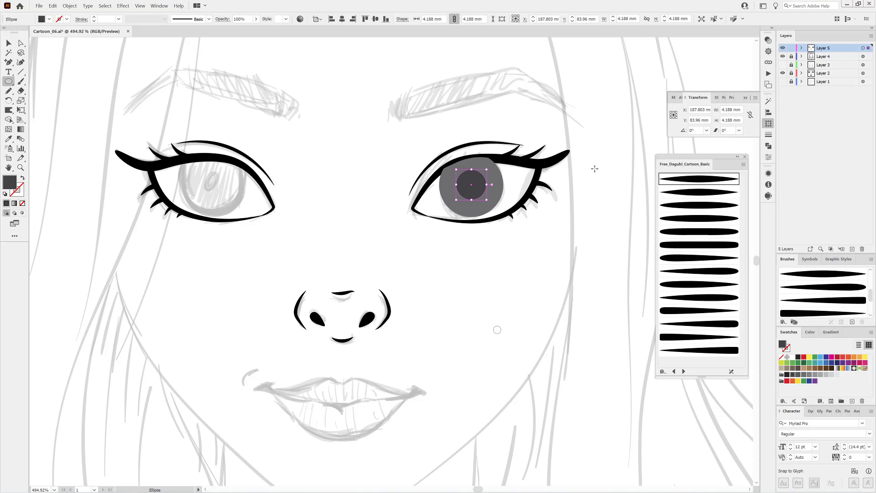
# Give the right iris a black outline and select its objects in Layer 5.
pyautogui.keyDown('ctrl'); pyautogui.click(445, 194); pyautogui.keyUp('ctrl')
pyautogui.click(813, 332)
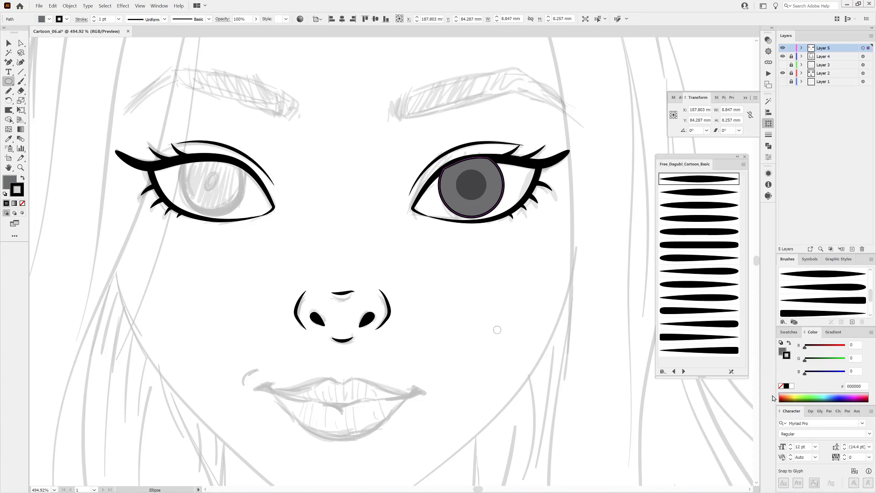
pyautogui.click(769, 136)
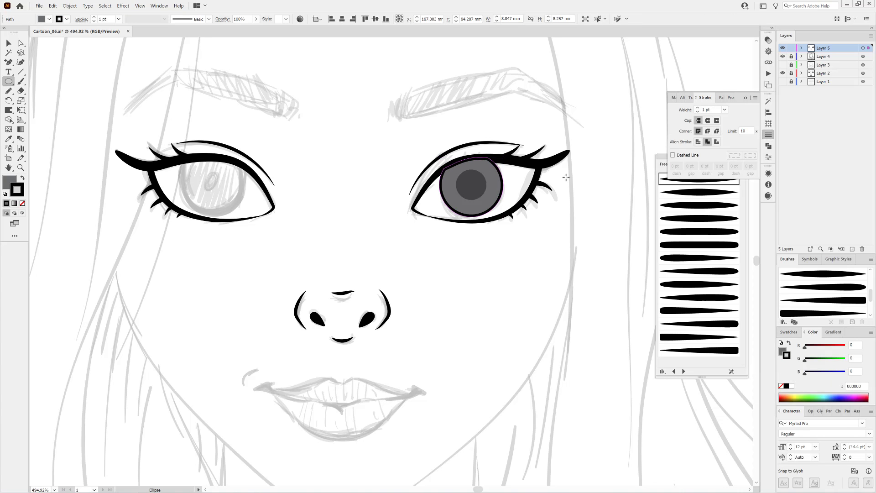
pyautogui.click(801, 48)
pyautogui.click(832, 56)
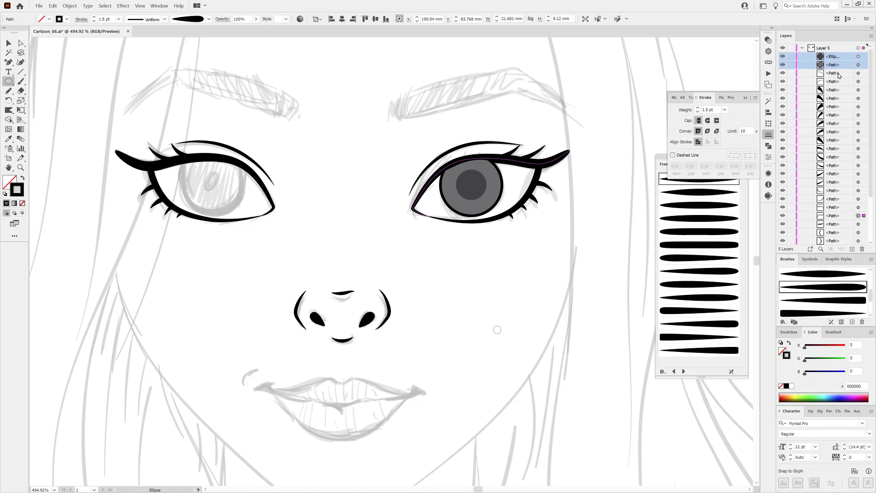
# Move the iris objects beneath the eyeliner in the Layers panel and select iris and pupil.
pyautogui.keyDown('shift'); pyautogui.click(833, 81); pyautogui.keyUp('shift')
pyautogui.moveTo(836, 63); pyautogui.dragTo(845, 215)
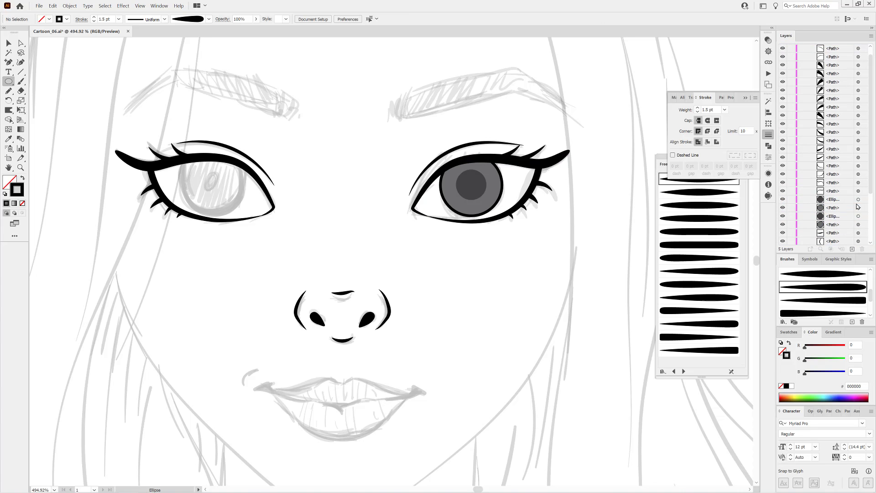
pyautogui.click(858, 200)
pyautogui.keyDown('shift'); pyautogui.click(858, 207); pyautogui.keyUp('shift')
# Place a flipped copy of the iris in the left eye and tilt it slightly.
pyautogui.click(20, 110)
pyautogui.click(769, 123)
pyautogui.click(756, 97)
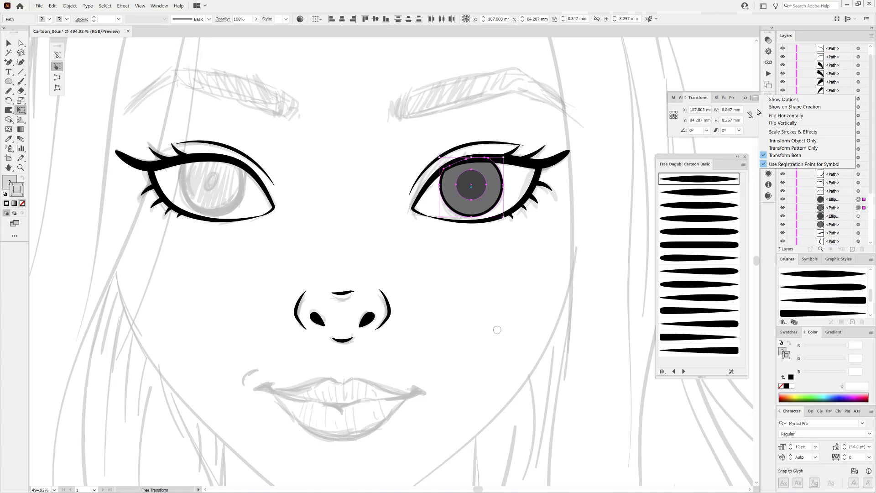
pyautogui.click(786, 113)
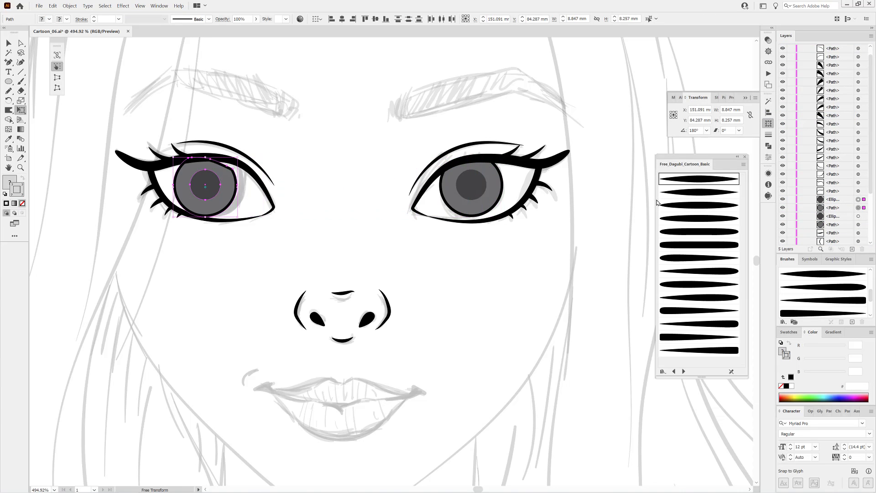
pyautogui.moveTo(249, 153); pyautogui.dragTo(247, 149)
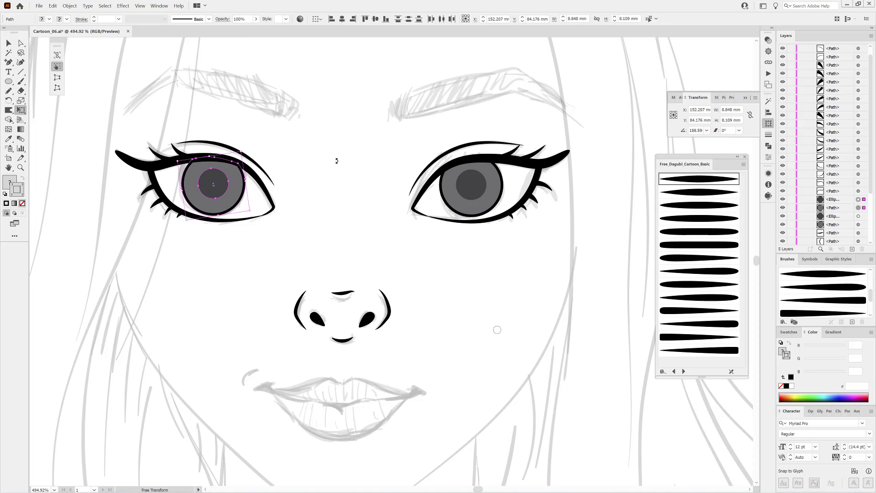
pyautogui.hotkey('ctrl', 'shift', 'a')
pyautogui.hotkey('ctrl', '0')
pyautogui.click(492, 277)
pyautogui.scroll(3, 434, 247)
pyautogui.scroll(3, 467, 135)
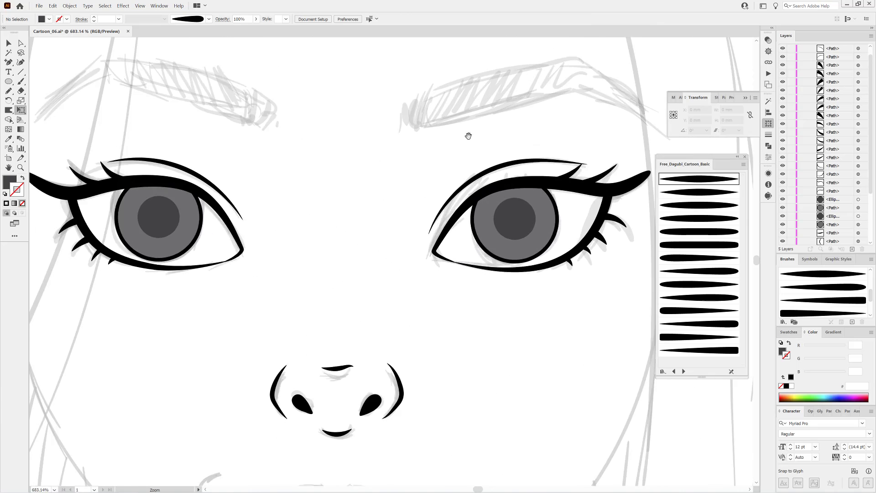
pyautogui.scroll(2, 448, 201)
# Trace both eyebrows as solid black Pencil shapes.
pyautogui.press('n')
pyautogui.click(105, 5)
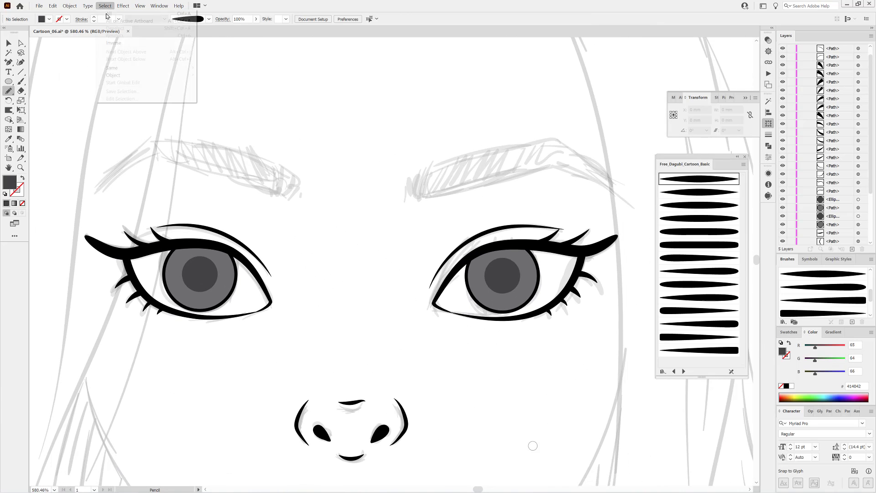
pyautogui.click(786, 386)
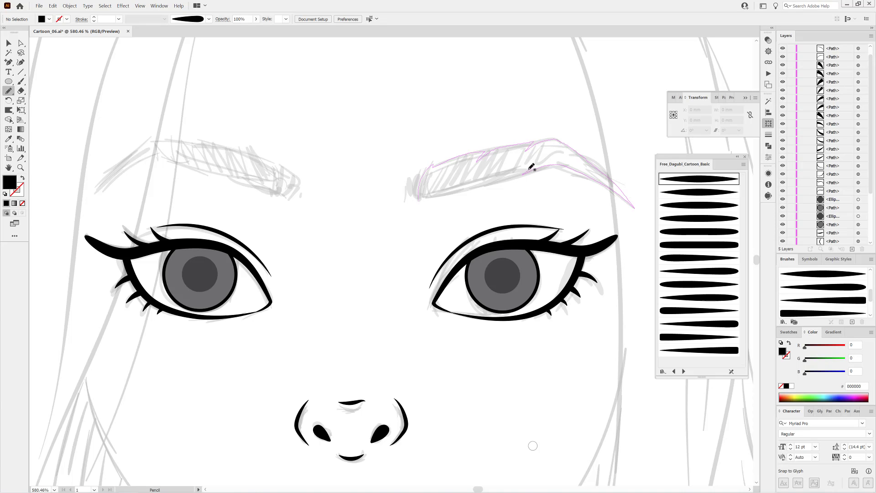
pyautogui.moveTo(430, 195); pyautogui.dragTo(419, 200)
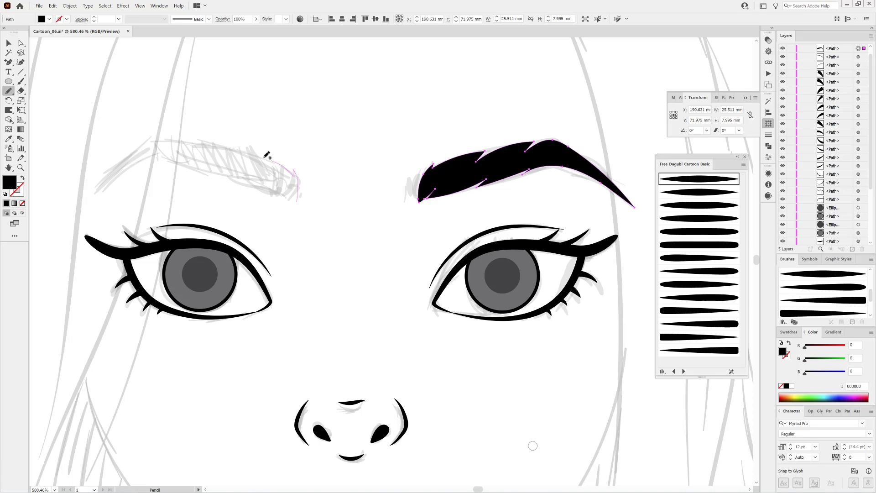
pyautogui.moveTo(237, 146); pyautogui.dragTo(137, 161)
pyautogui.moveTo(212, 169); pyautogui.dragTo(296, 188)
pyautogui.hotkey('ctrl', 'shift', 'a')
# Warp both eyebrows' inner tips into tapers, checking them against the face guide grid.
pyautogui.scroll(-3, 822, 182)
pyautogui.click(783, 233)
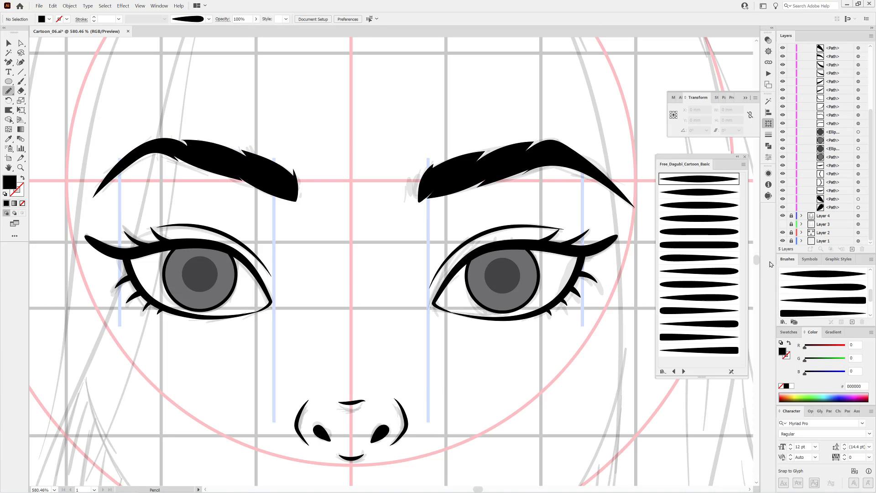
pyautogui.click(9, 110)
pyautogui.moveTo(417, 187); pyautogui.dragTo(411, 183)
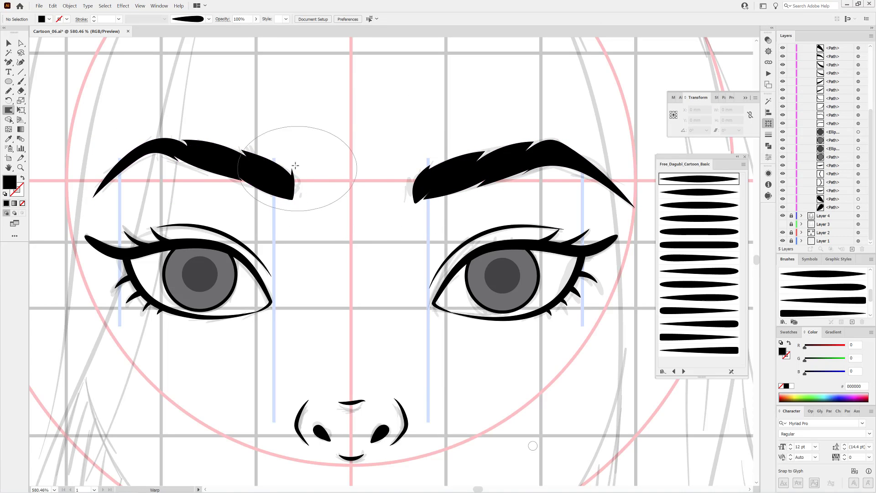
pyautogui.moveTo(303, 157); pyautogui.dragTo(310, 214)
pyautogui.hotkey('ctrl', ';')
pyautogui.click(20, 81)
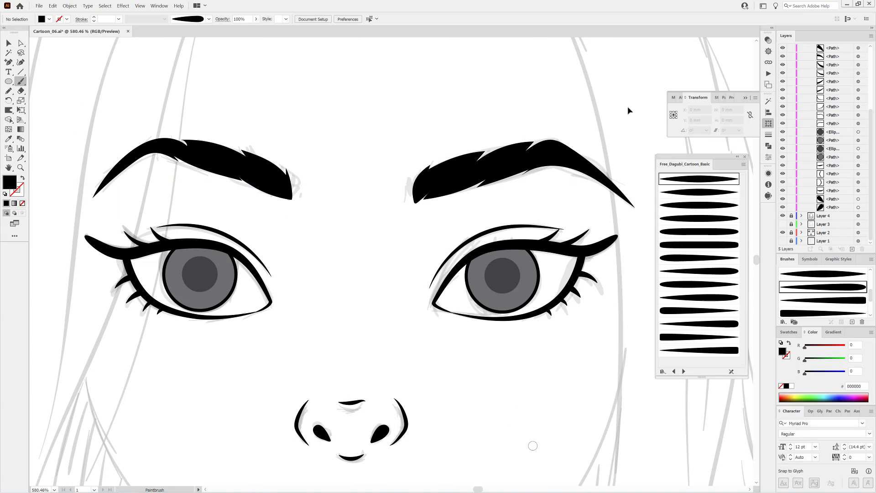
pyautogui.click(687, 258)
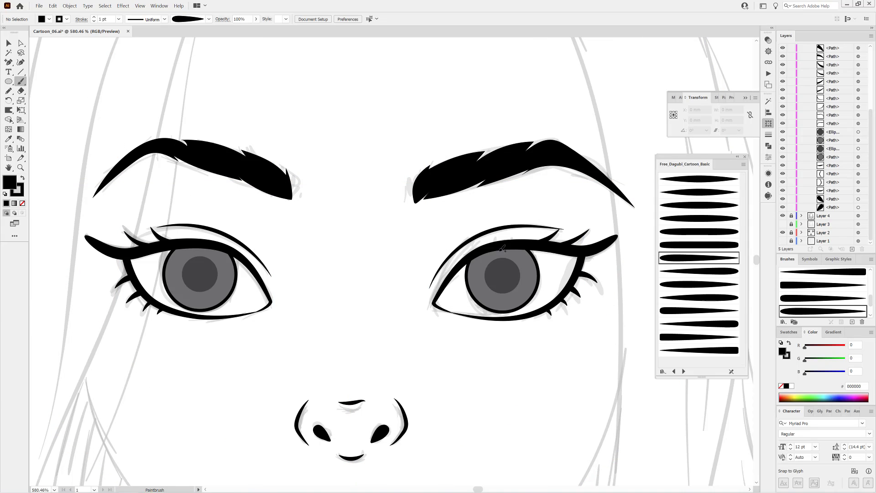
# Paint fine hair strokes at the eyebrow tips.
pyautogui.moveTo(417, 200)
pyautogui.mouseDown()
pyautogui.moveTo(411, 180)
pyautogui.moveTo(404, 206)
pyautogui.mouseUp()
pyautogui.hotkey('ctrl', 'z')
pyautogui.moveTo(292, 174)
pyautogui.mouseDown()
pyautogui.moveTo(297, 197)
pyautogui.moveTo(302, 177)
pyautogui.mouseUp()
pyautogui.scroll(-5, 457, 292)
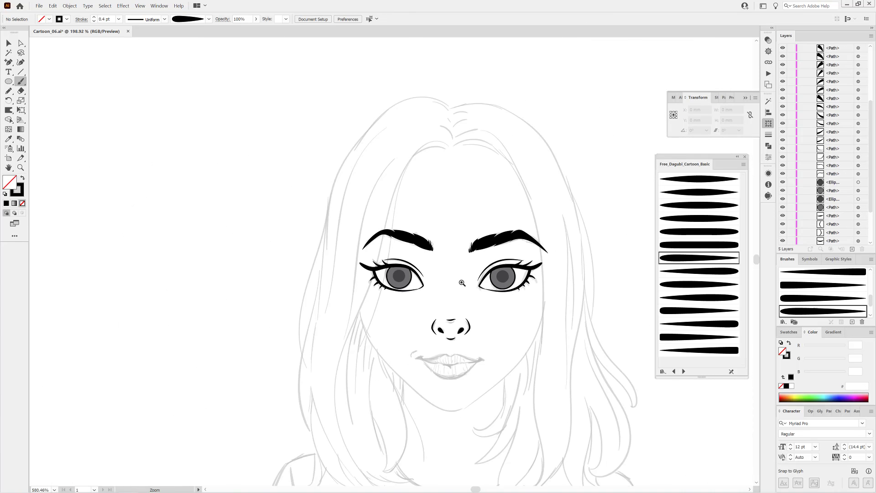
pyautogui.scroll(2, 426, 250)
pyautogui.scroll(2, 501, 344)
# Lasso and free-transform the left eyebrow, then pick Art Brush 01 for the lips.
pyautogui.click(20, 53)
pyautogui.moveTo(207, 137); pyautogui.dragTo(278, 129)
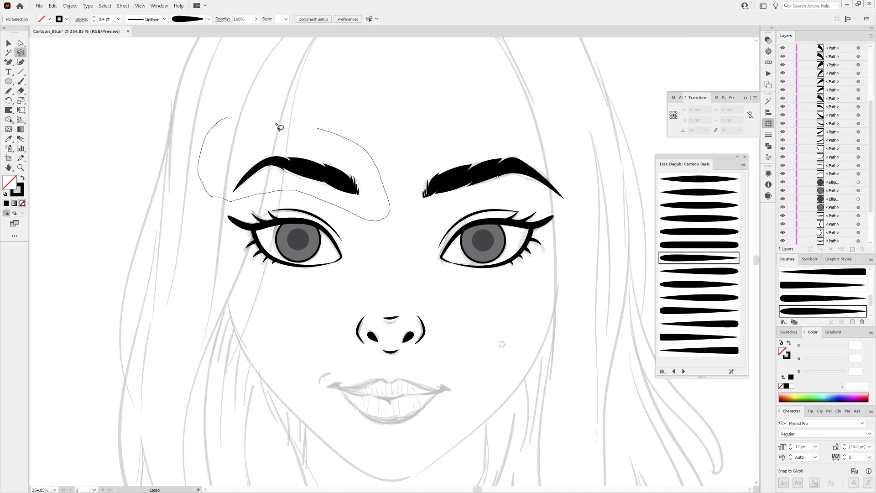
pyautogui.press('e')
pyautogui.hotkey('ctrl', 'shift', 'a')
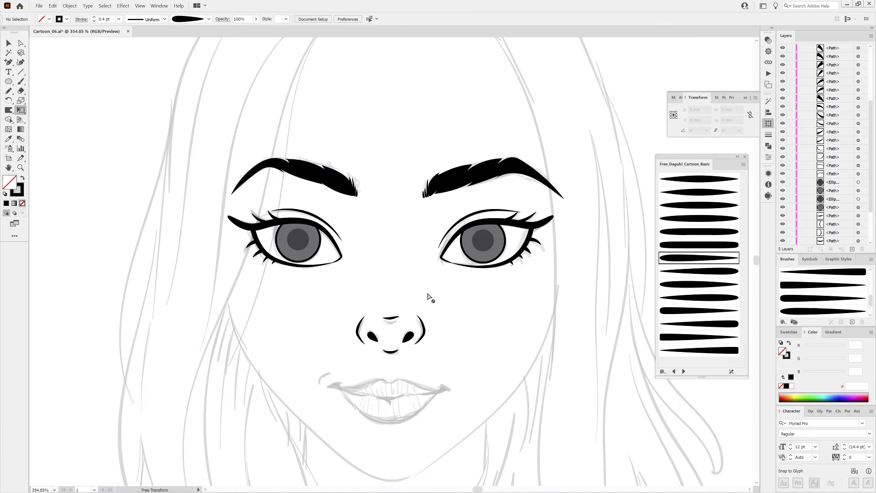
pyautogui.scroll(-3, 426, 297)
pyautogui.press('b')
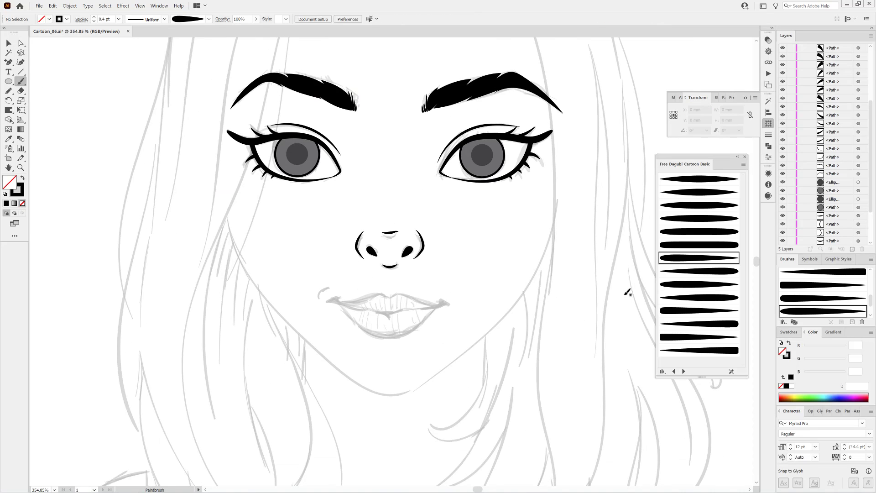
pyautogui.scroll(2, 483, 307)
pyautogui.scroll(3, 451, 290)
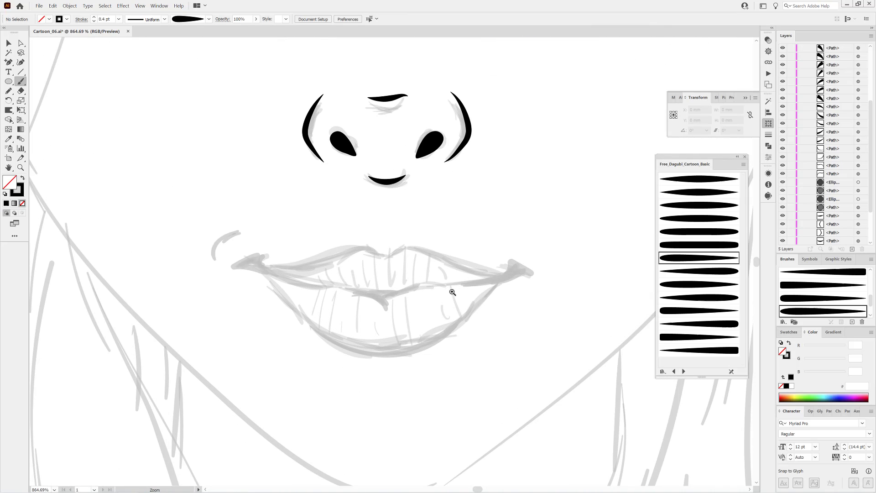
pyautogui.click(697, 185)
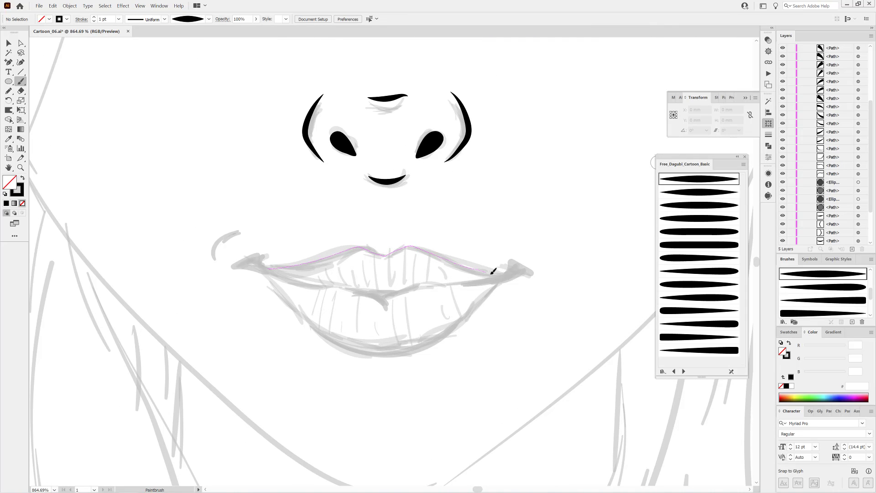
# Paint the upper lip line with a 0.25 pt stroke.
pyautogui.moveTo(493, 271); pyautogui.dragTo(514, 272)
pyautogui.click(94, 21)
pyautogui.click(93, 21)
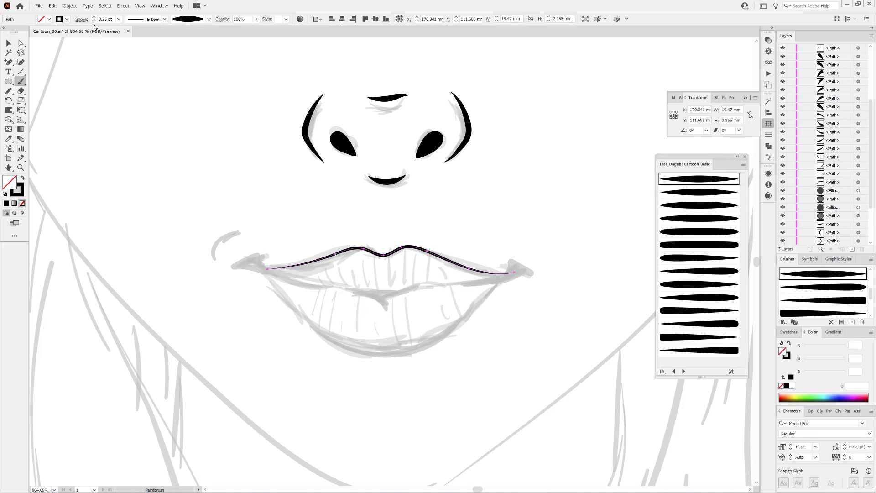
pyautogui.keyDown('ctrl'); pyautogui.click(175, 160); pyautogui.keyUp('ctrl')
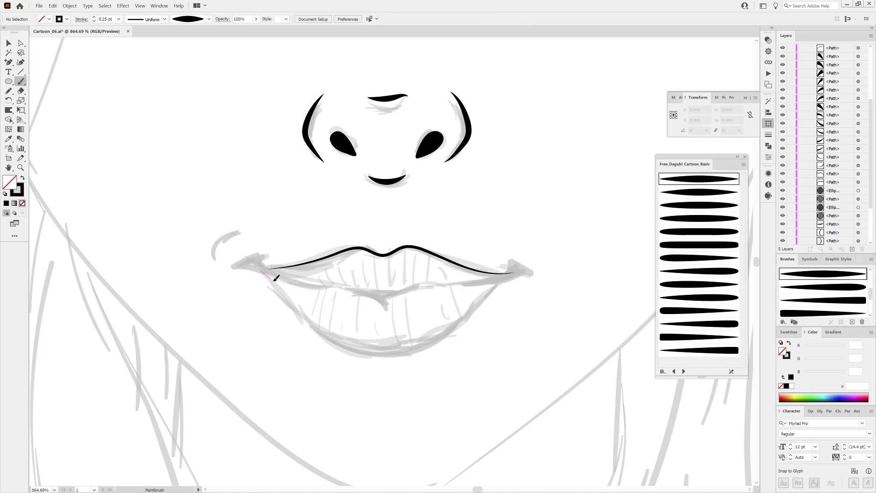
# Paint the lower lip outline and smooth its right side with the Warp tool.
pyautogui.moveTo(485, 298); pyautogui.dragTo(514, 273)
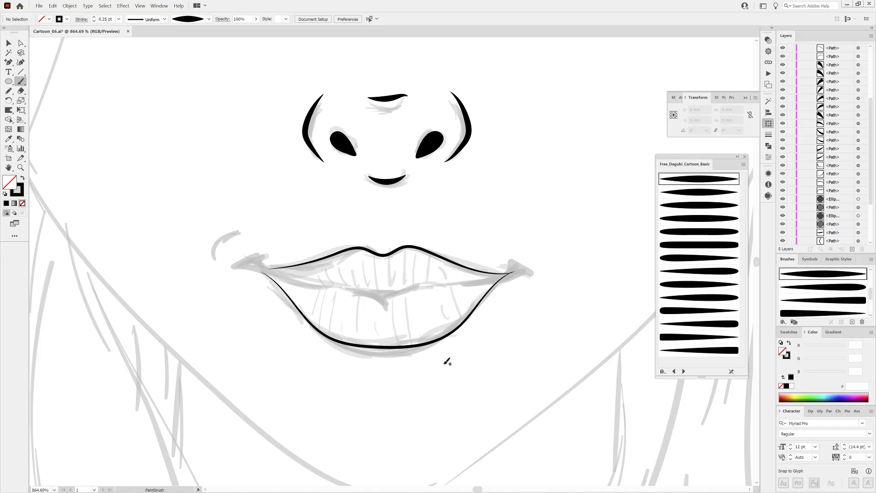
pyautogui.click(10, 111)
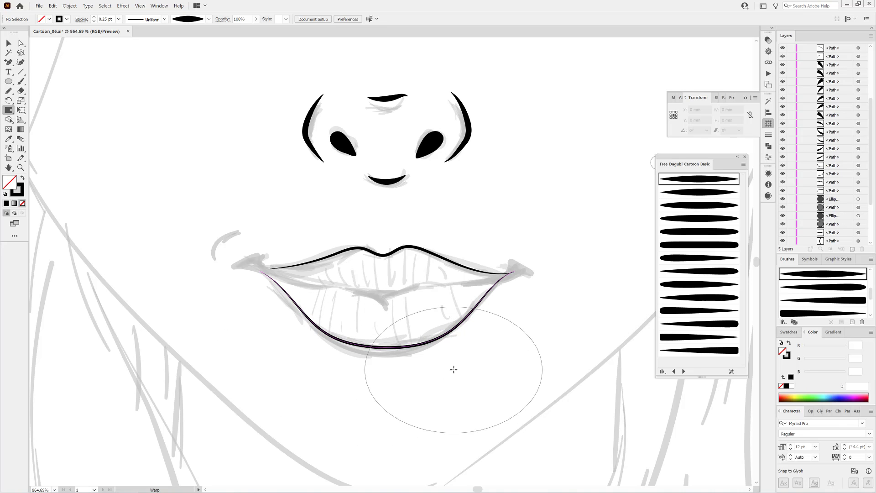
pyautogui.keyDown('ctrl'); pyautogui.click(288, 300); pyautogui.keyUp('ctrl')
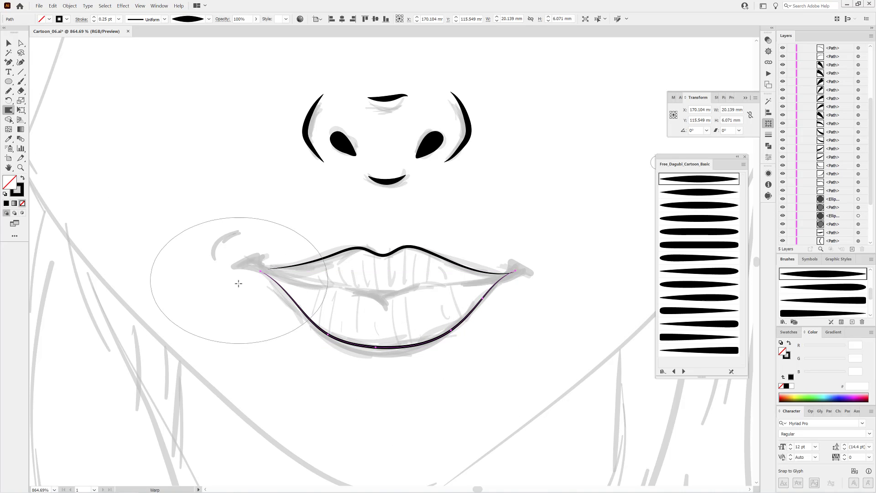
pyautogui.moveTo(479, 345); pyautogui.dragTo(508, 308)
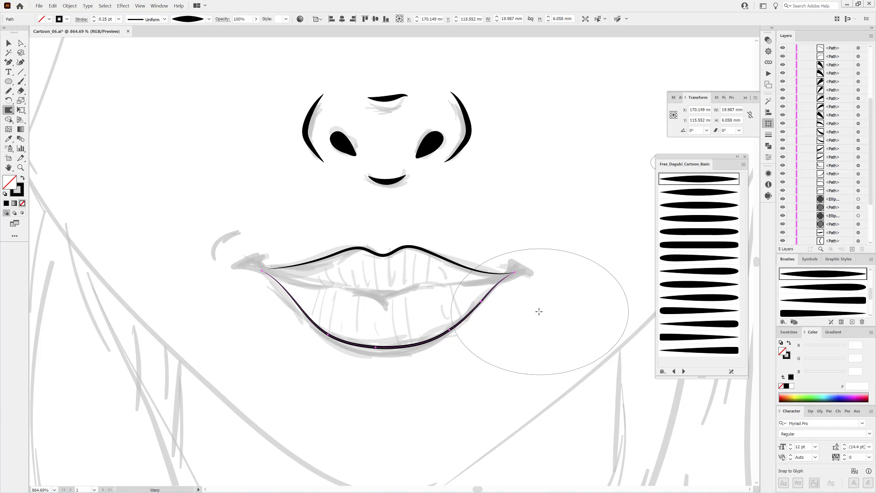
pyautogui.press('n')
pyautogui.hotkey('ctrl', 'shift', 'a')
# Fill both lip corners with black pointed wedge shapes.
pyautogui.hotkey('shift', 'x')
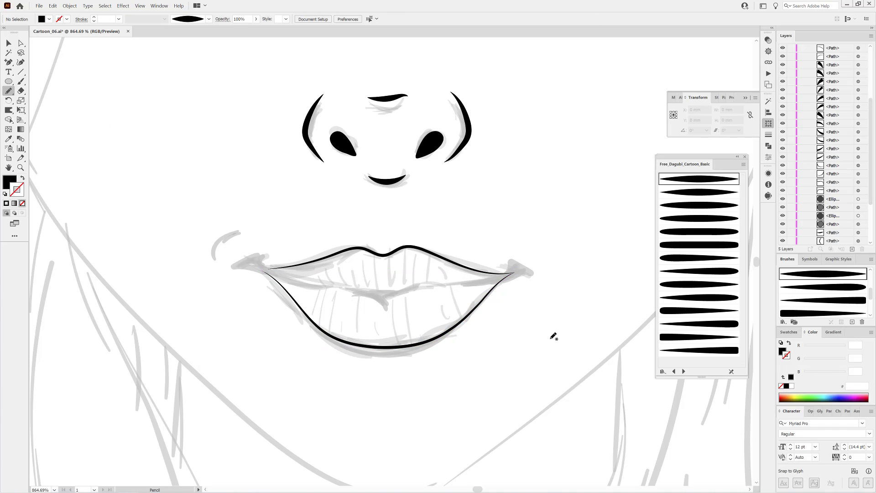
pyautogui.scroll(3, 507, 297)
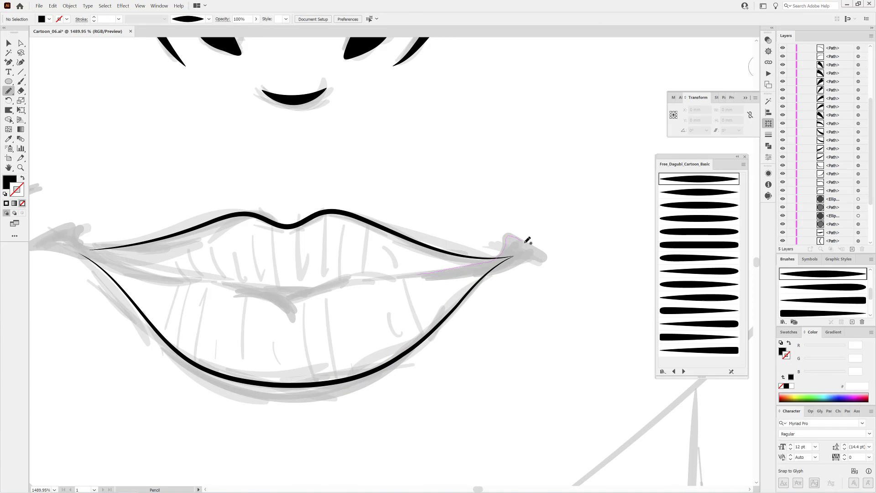
pyautogui.moveTo(429, 274); pyautogui.dragTo(425, 274)
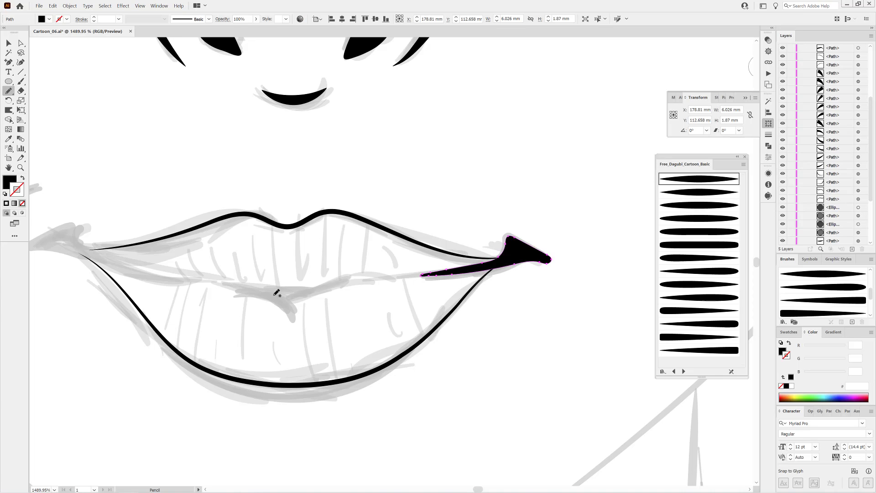
pyautogui.moveTo(392, 309); pyautogui.dragTo(457, 295)
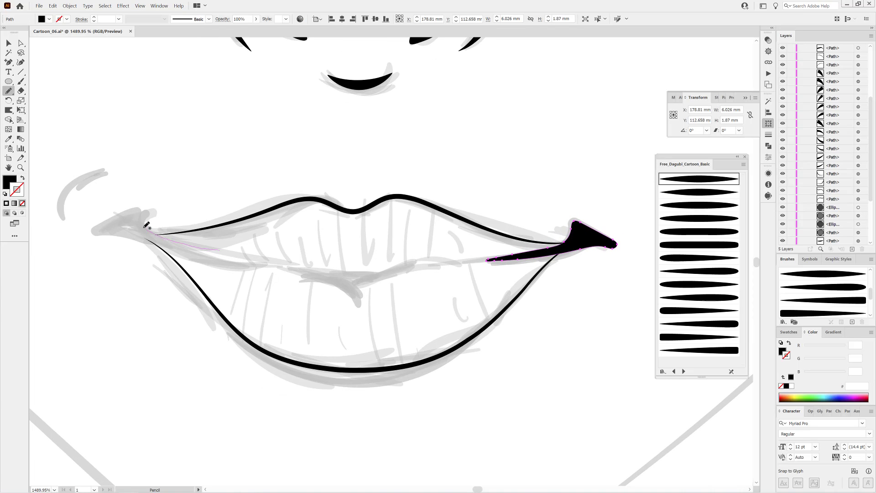
pyautogui.moveTo(168, 239)
pyautogui.mouseDown()
pyautogui.moveTo(352, 270)
pyautogui.moveTo(427, 258)
pyautogui.mouseUp()
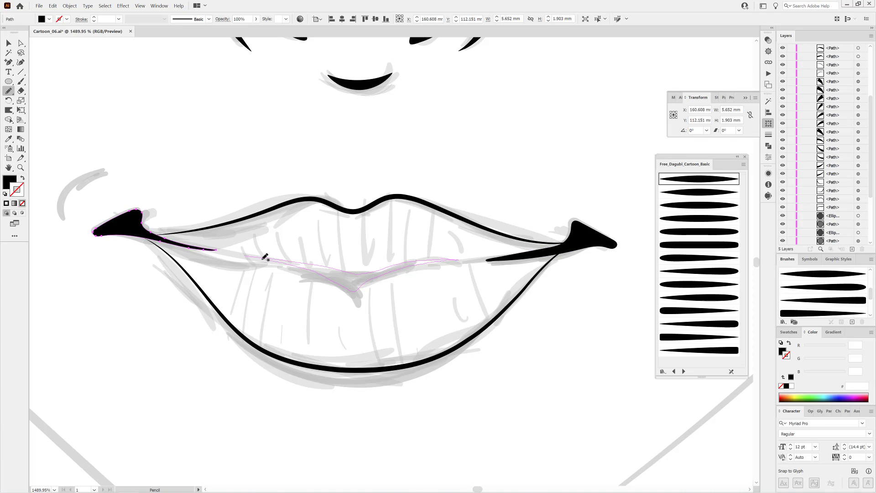
# Draw the line where the lips meet and a small dimple curve by the left corner.
pyautogui.moveTo(348, 286); pyautogui.dragTo(251, 253)
pyautogui.scroll(-3, 455, 298)
pyautogui.scroll(2, 419, 270)
pyautogui.scroll(1, 419, 269)
pyautogui.hotkey('ctrl', 'shift', 'a')
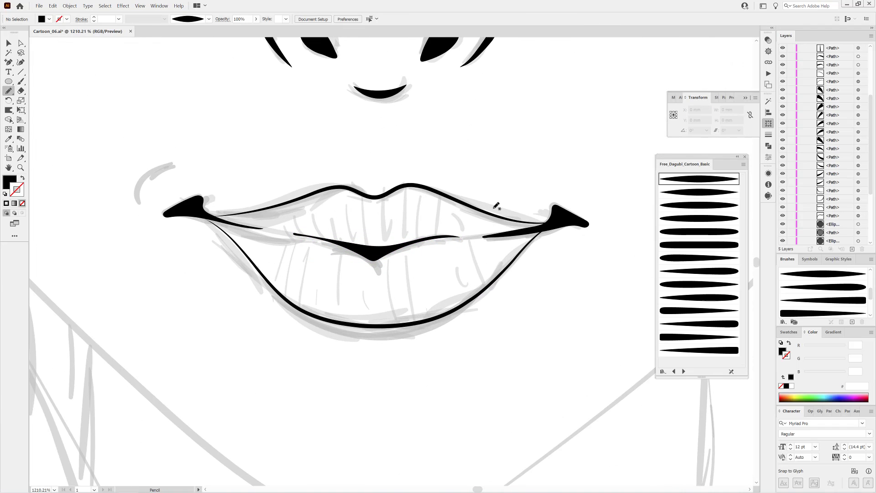
pyautogui.press('b')
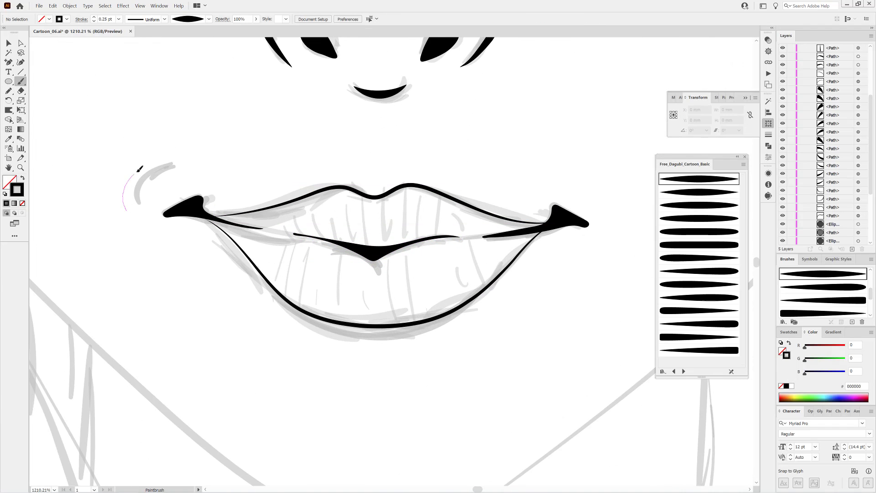
pyautogui.moveTo(140, 169); pyautogui.dragTo(140, 168)
pyautogui.scroll(-1, 463, 301)
pyautogui.scroll(-7, 462, 301)
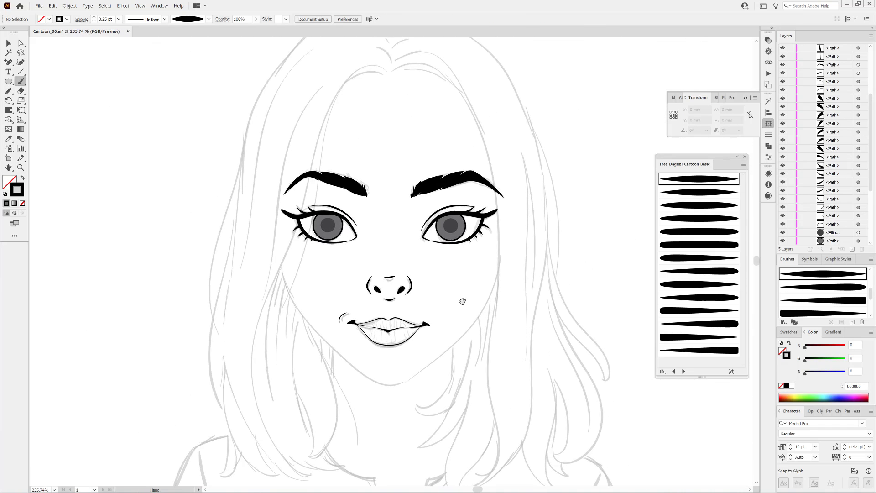
# Hide the sketch layer and select the lower lip curve to check the inked mouth.
pyautogui.click(783, 74)
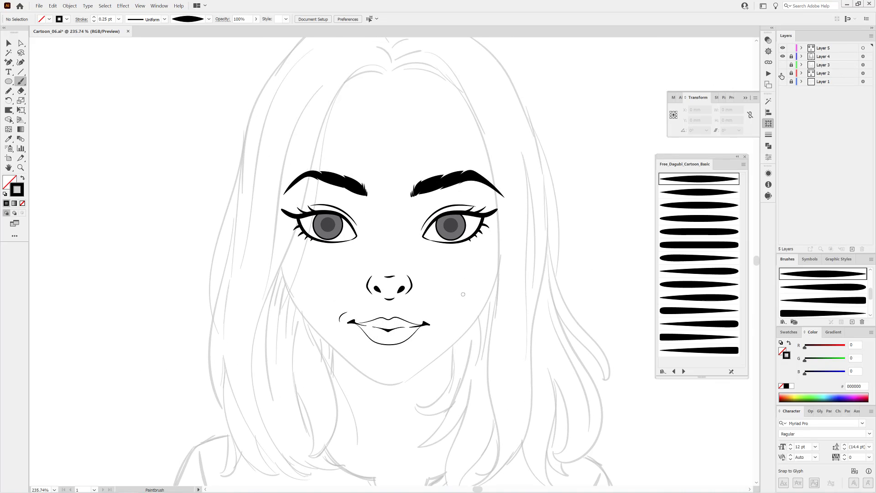
pyautogui.moveTo(396, 344); pyautogui.dragTo(438, 344)
pyautogui.press('v')
pyautogui.click(331, 334)
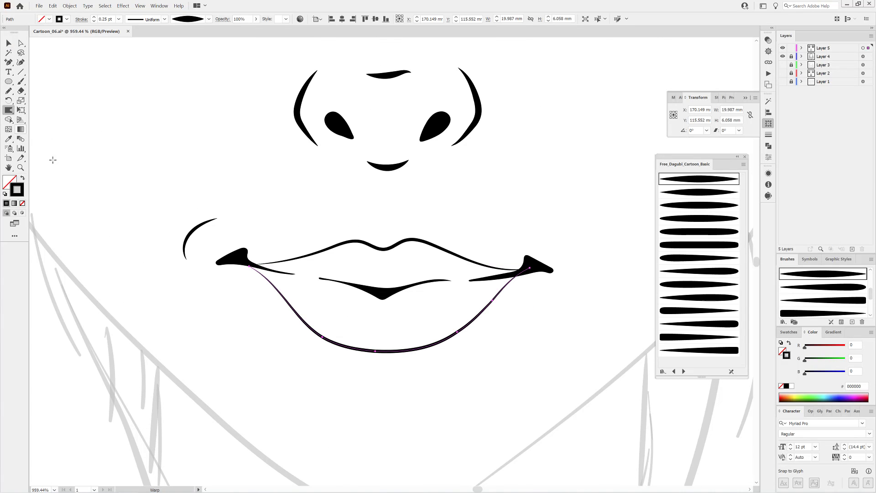
pyautogui.hotkey('shift', 'r')
pyautogui.scroll(3, 241, 315)
# Adjust the lower lip's anchors and curve handle near the corners with Direct Selection.
pyautogui.press('a')
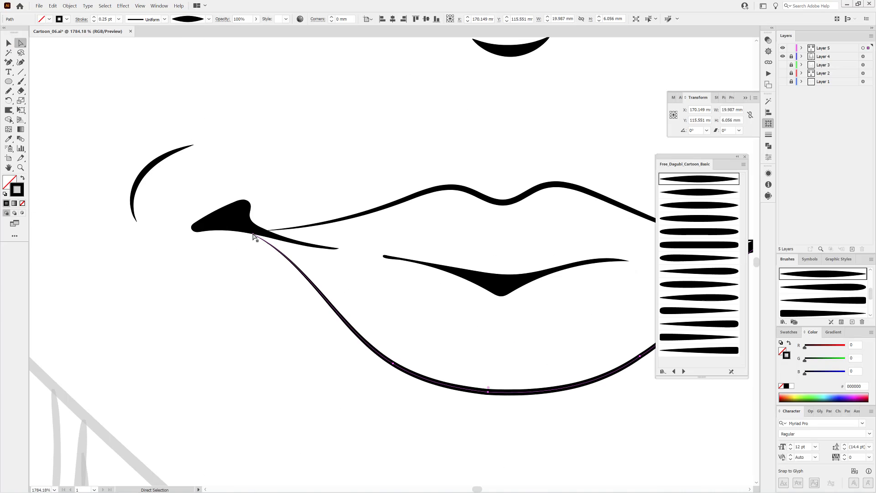
pyautogui.click(254, 235)
pyautogui.moveTo(310, 260); pyautogui.dragTo(328, 251)
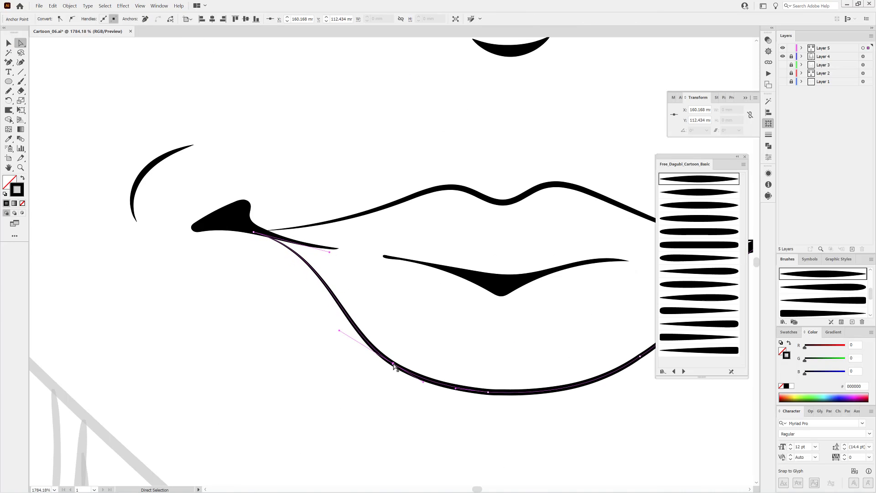
pyautogui.moveTo(485, 310)
pyautogui.mouseDown()
pyautogui.moveTo(322, 300)
pyautogui.moveTo(278, 286)
pyautogui.mouseUp()
pyautogui.click(568, 224)
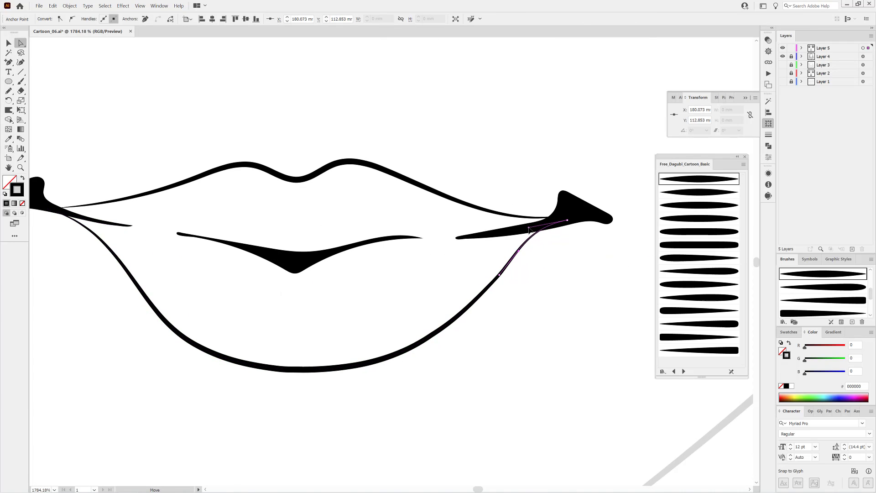
# Reshape the upper lip path's left part so it meets the mouth corner.
pyautogui.click(477, 208)
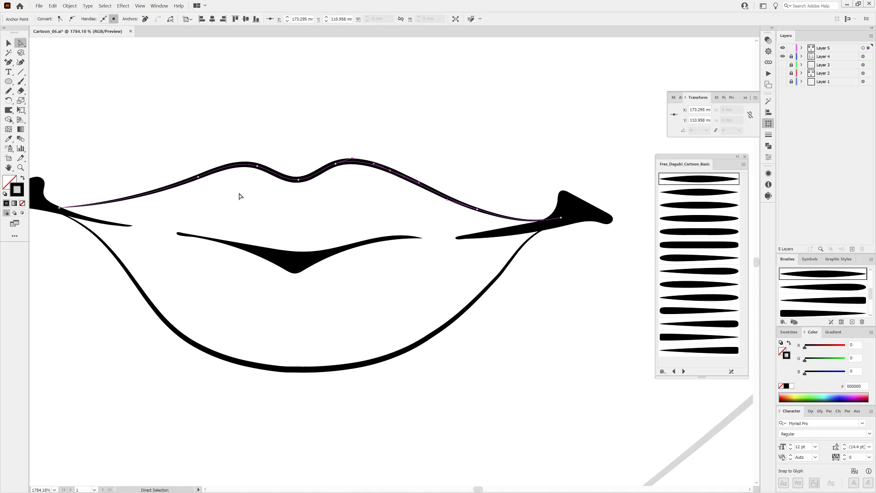
pyautogui.click(197, 178)
pyautogui.moveTo(197, 178); pyautogui.dragTo(275, 172)
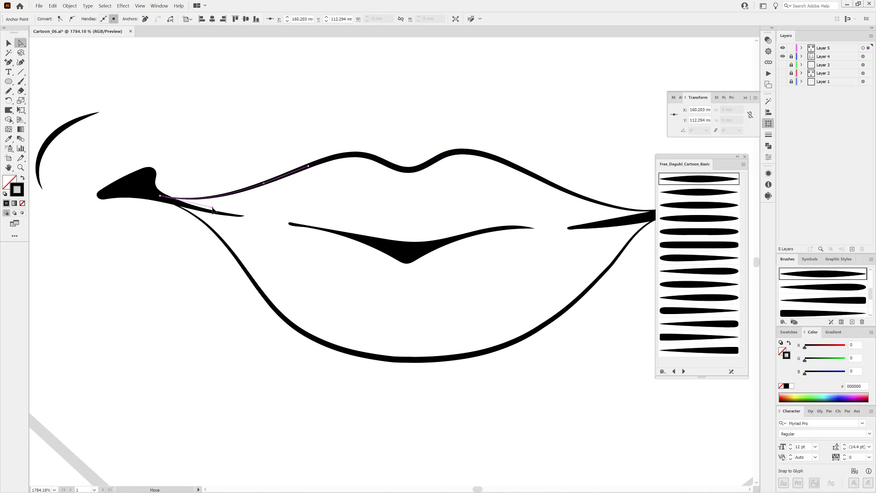
pyautogui.scroll(-5, 418, 247)
pyautogui.scroll(1, 418, 248)
pyautogui.hotkey('shift', 'r')
pyautogui.hotkey('ctrl', 'shift', 'a')
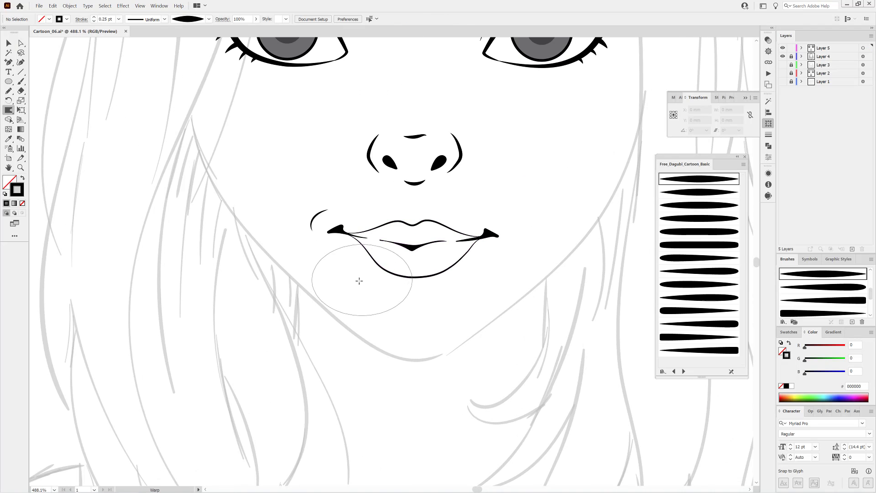
pyautogui.scroll(-1, 495, 254)
pyautogui.scroll(-3, 488, 235)
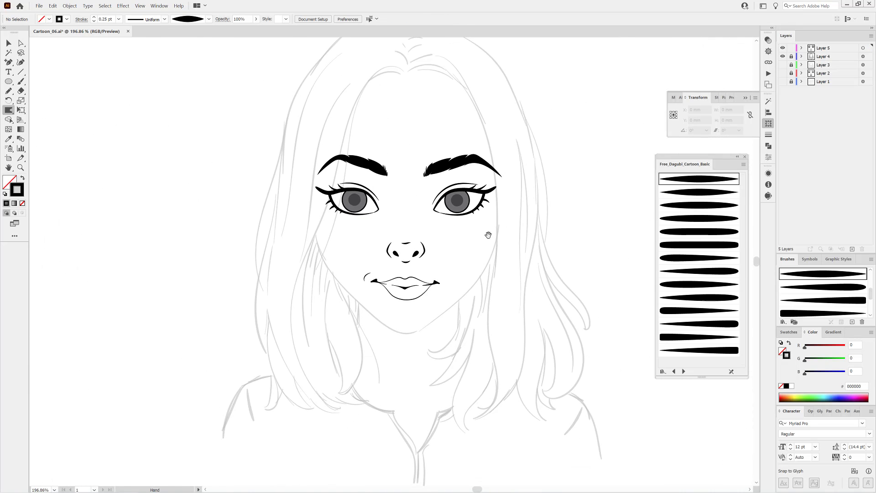
# Add a new sixth layer for the face outline.
pyautogui.moveTo(434, 298); pyautogui.dragTo(601, 123)
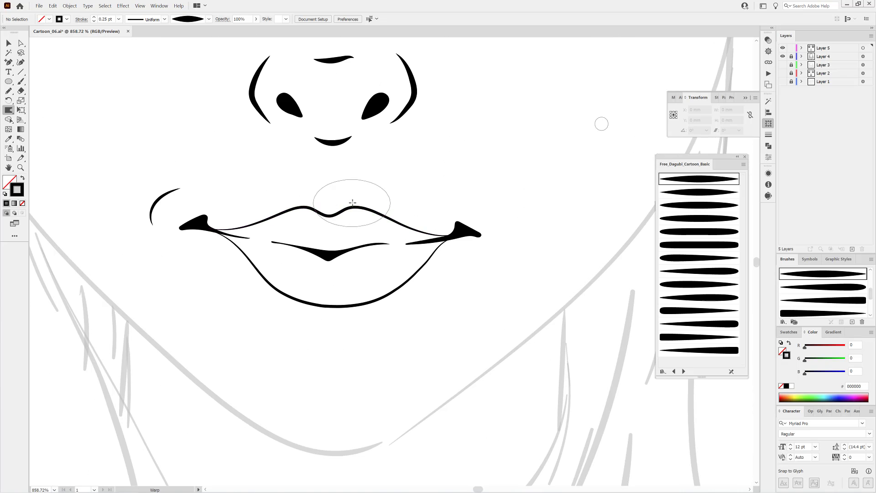
pyautogui.click(851, 249)
pyautogui.scroll(-2, 519, 274)
pyautogui.scroll(-2, 458, 256)
# Pick a thicker tapered Free_Dagubi brush and ink the jawline and chin outline.
pyautogui.press('b')
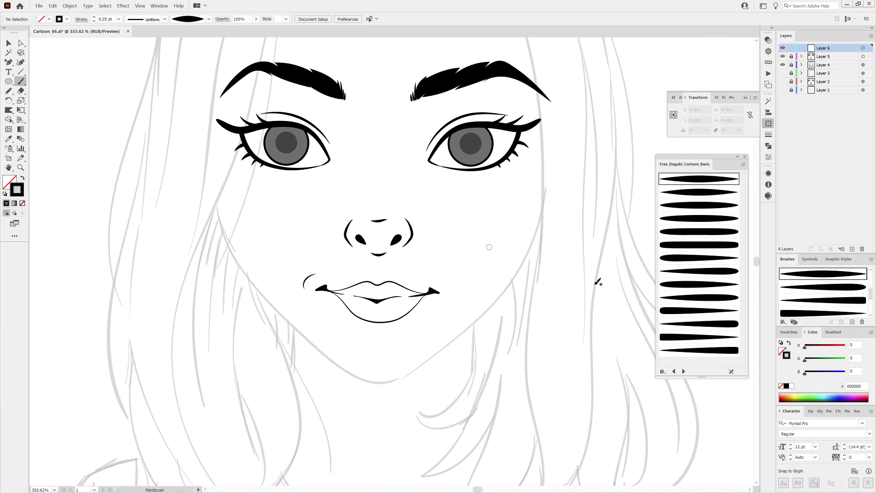
pyautogui.click(676, 245)
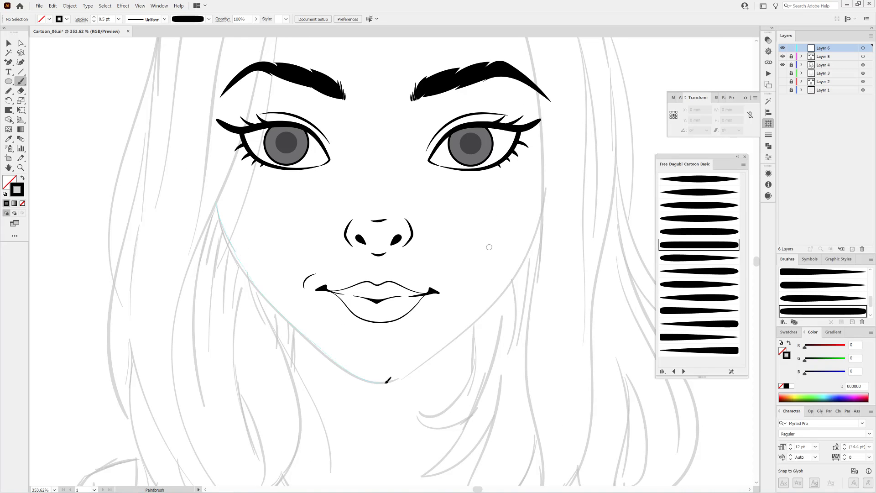
pyautogui.moveTo(538, 233); pyautogui.dragTo(537, 183)
pyautogui.scroll(-3, 511, 260)
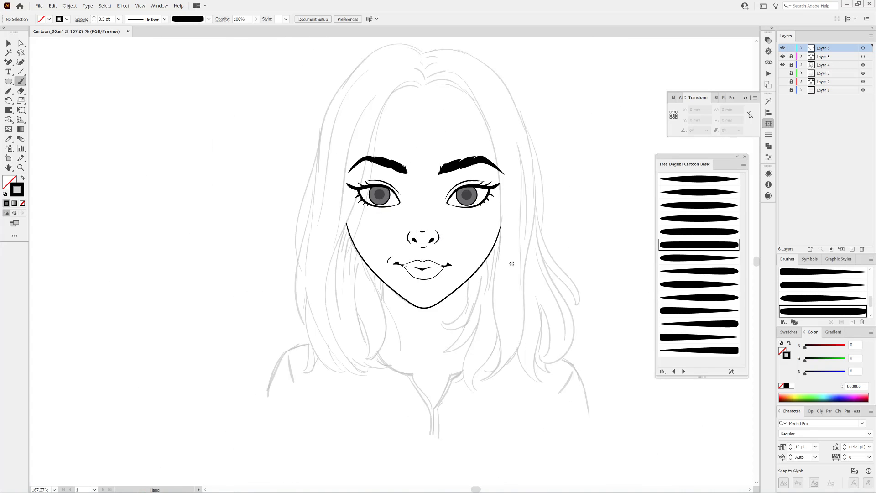
pyautogui.scroll(1, 503, 190)
pyautogui.scroll(-1, 377, 174)
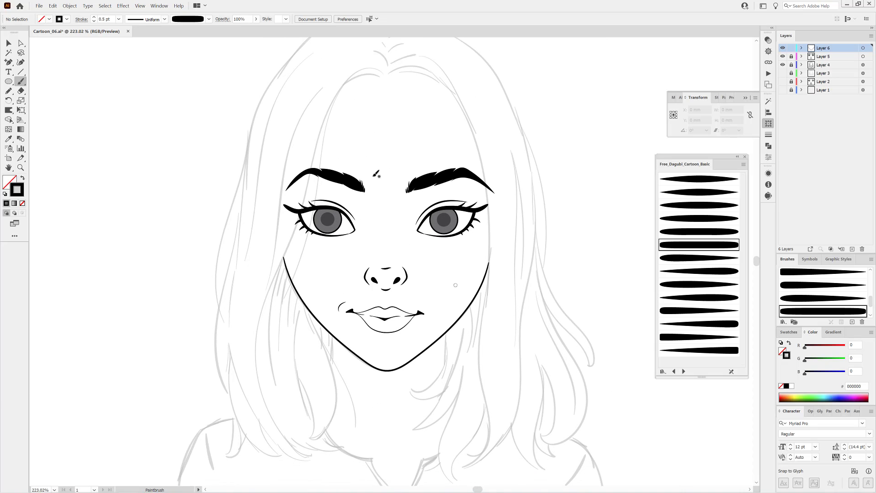
# Ink the hair lines down the left and right sides of the face at 0.6 pt stroke.
pyautogui.press('[')
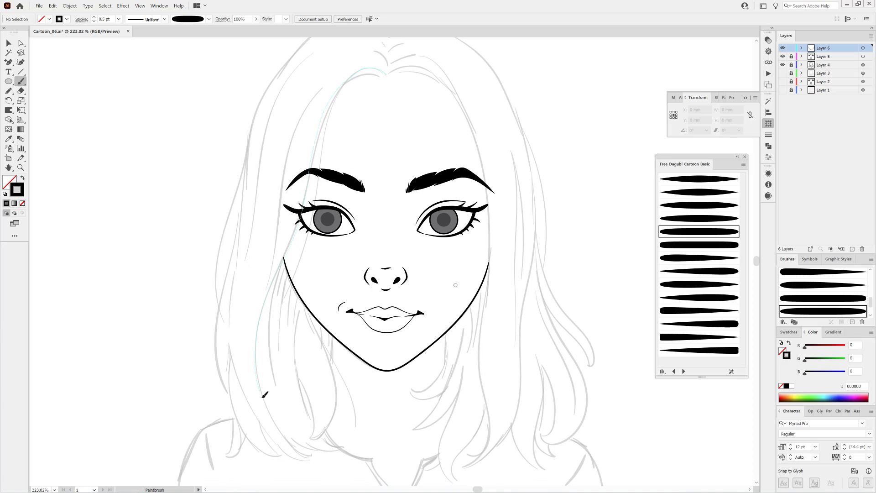
pyautogui.moveTo(303, 452); pyautogui.dragTo(317, 456)
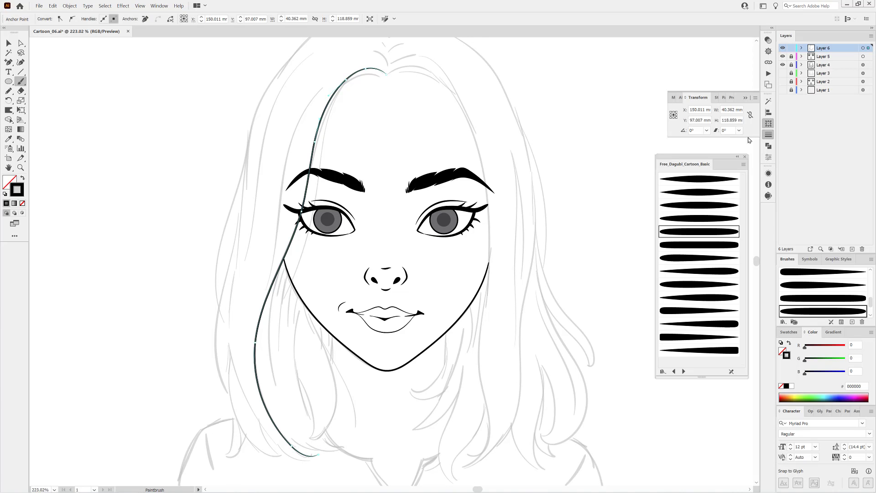
pyautogui.click(769, 135)
pyautogui.hotkey('ctrl', 'shift', 'a')
pyautogui.hscroll(1, 391, 62)
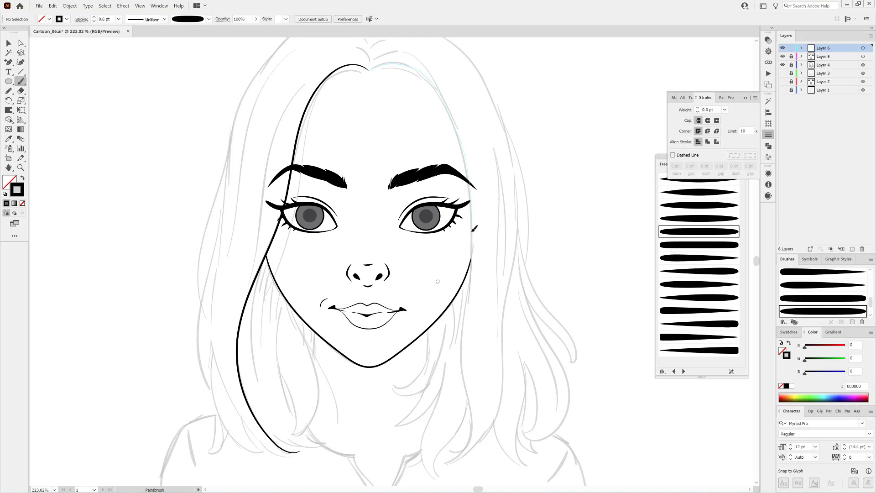
pyautogui.moveTo(448, 461); pyautogui.dragTo(443, 463)
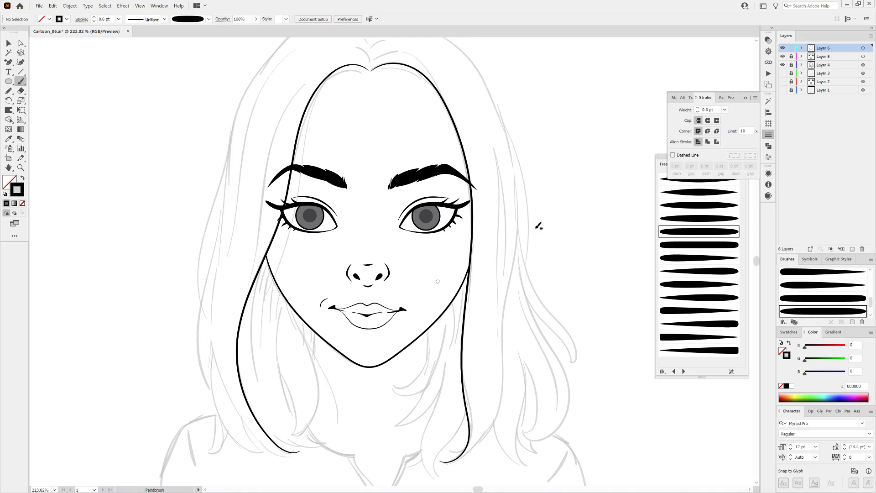
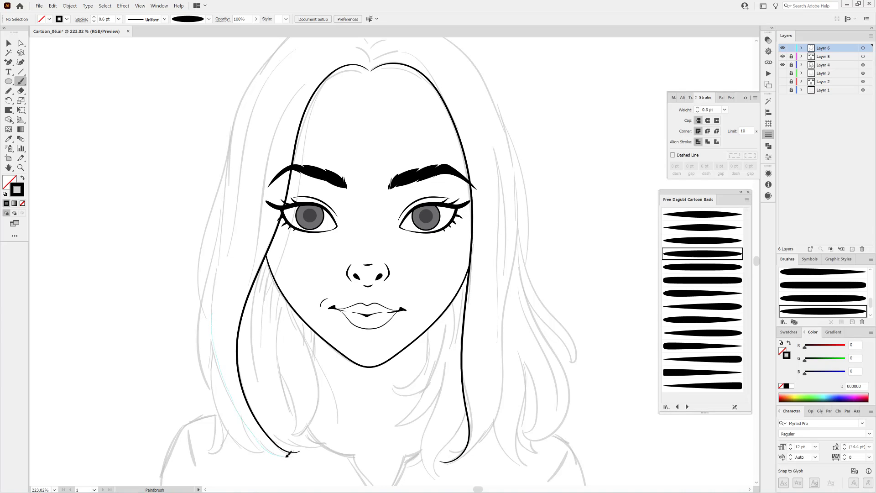
# Ink the outer outlines of the left and right hair with the Paintbrush.
pyautogui.moveTo(287, 454); pyautogui.dragTo(299, 452)
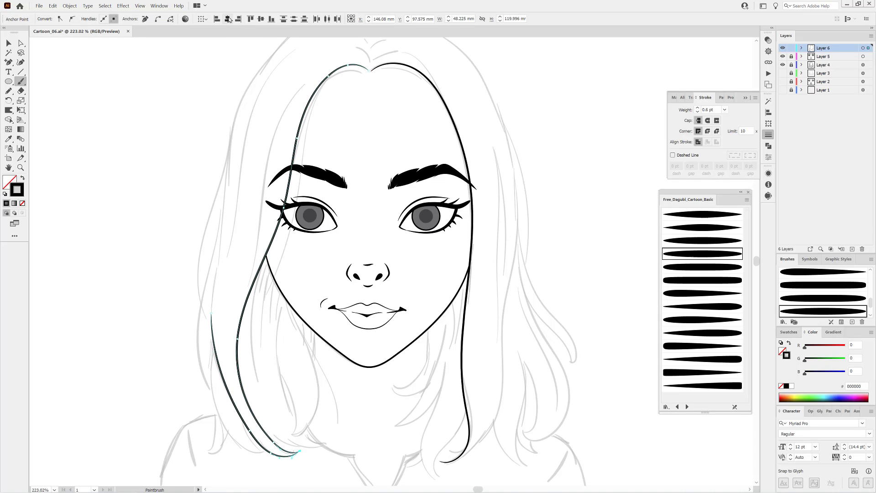
pyautogui.hotkey('ctrl', 'shift', 'a')
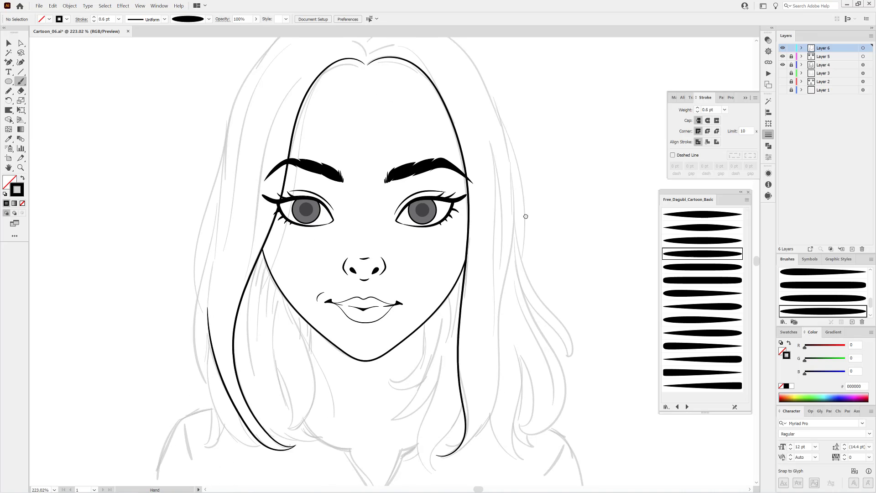
pyautogui.moveTo(509, 194); pyautogui.dragTo(515, 227)
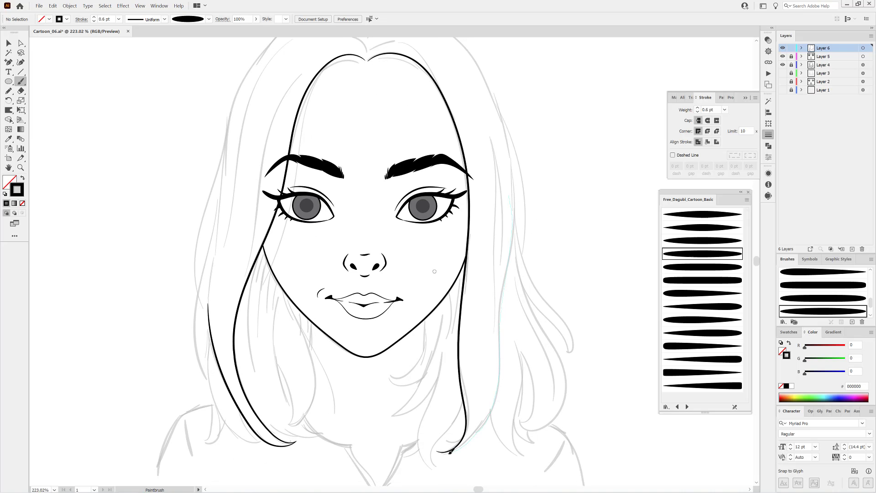
pyautogui.moveTo(450, 452); pyautogui.dragTo(450, 453)
pyautogui.scroll(3, 464, 346)
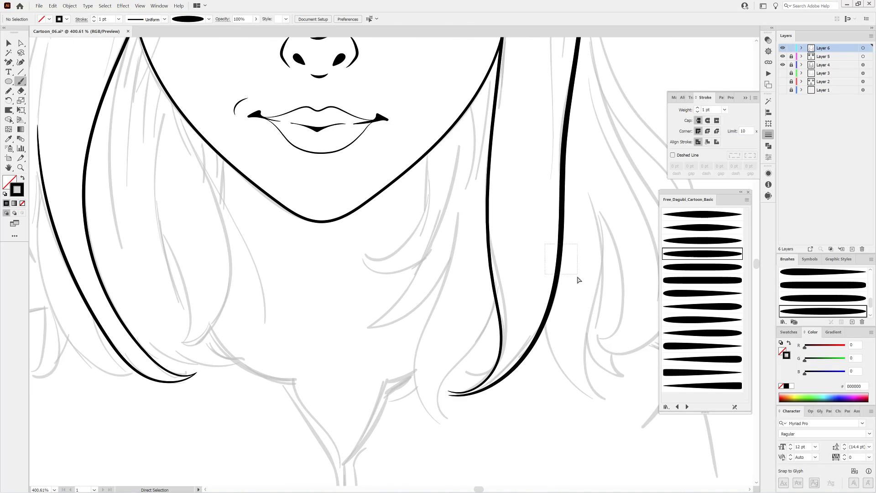
# Thin the right hair stroke to 0.6 pt and reshape its tip anchor.
pyautogui.click(698, 112)
pyautogui.click(698, 112)
pyautogui.scroll(3, 455, 387)
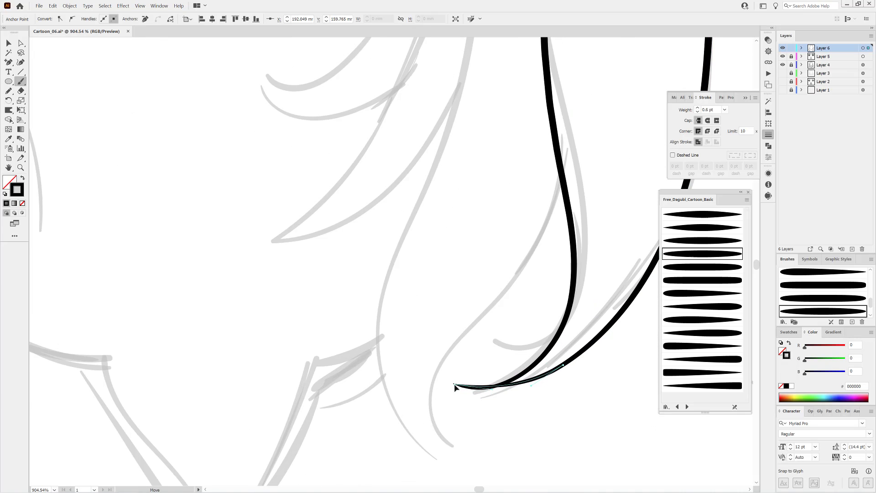
pyautogui.moveTo(455, 387); pyautogui.dragTo(488, 423)
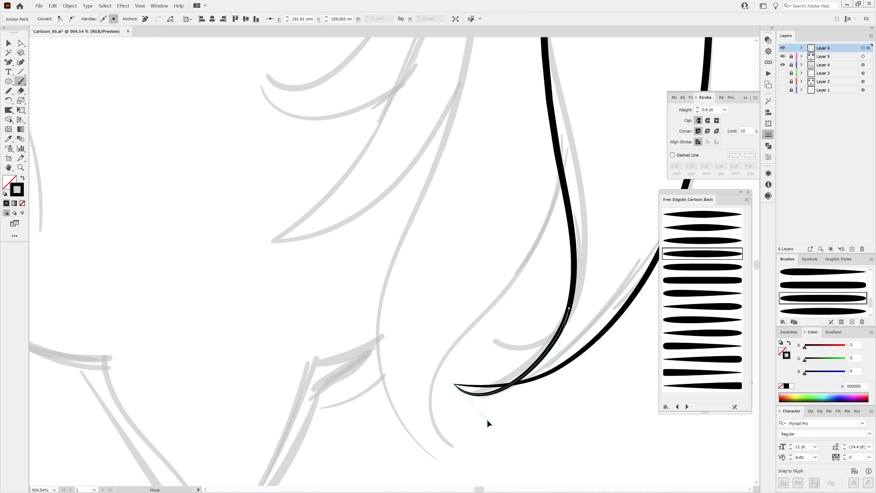
pyautogui.click(580, 339)
pyautogui.moveTo(455, 387); pyautogui.dragTo(487, 419)
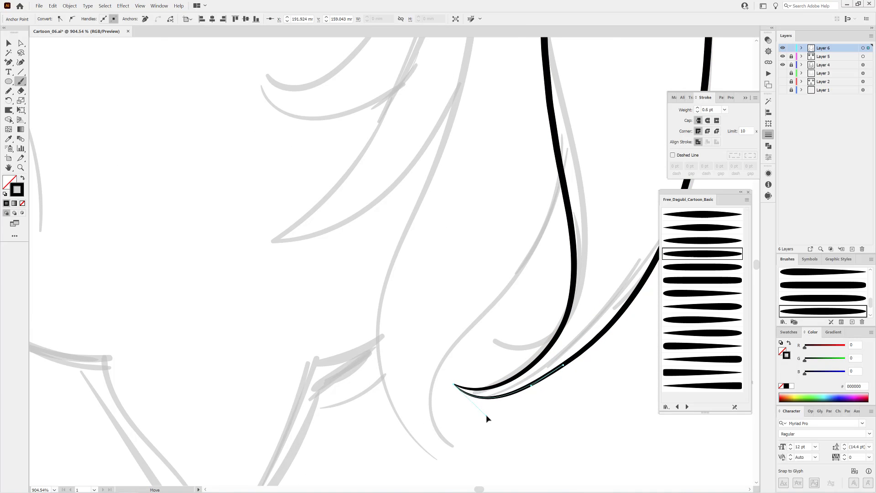
pyautogui.hotkey('ctrl', 'a')
# Set Layer 6's highlight colour to Red in Layer Options.
pyautogui.doubleClick(844, 50)
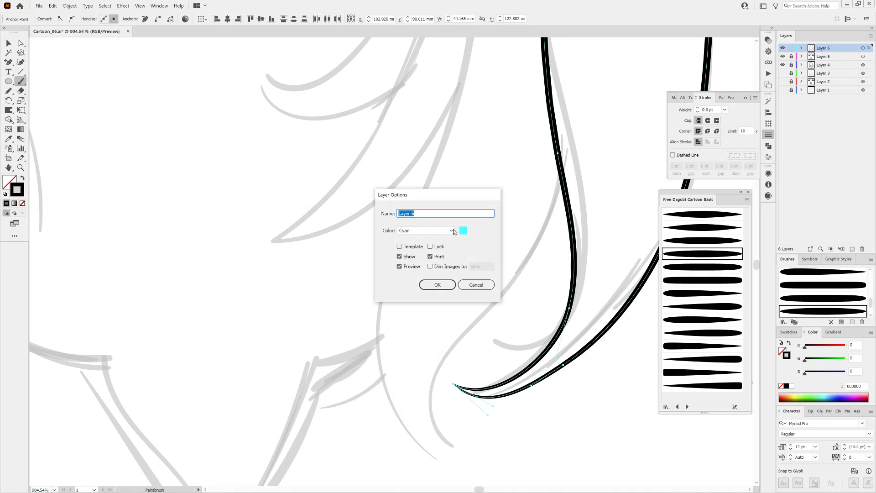
pyautogui.click(452, 230)
pyautogui.click(422, 203)
pyautogui.click(437, 284)
# Check the lower hair strand by selecting it, then fit the view.
pyautogui.moveTo(566, 380); pyautogui.dragTo(411, 352)
pyautogui.click(413, 345)
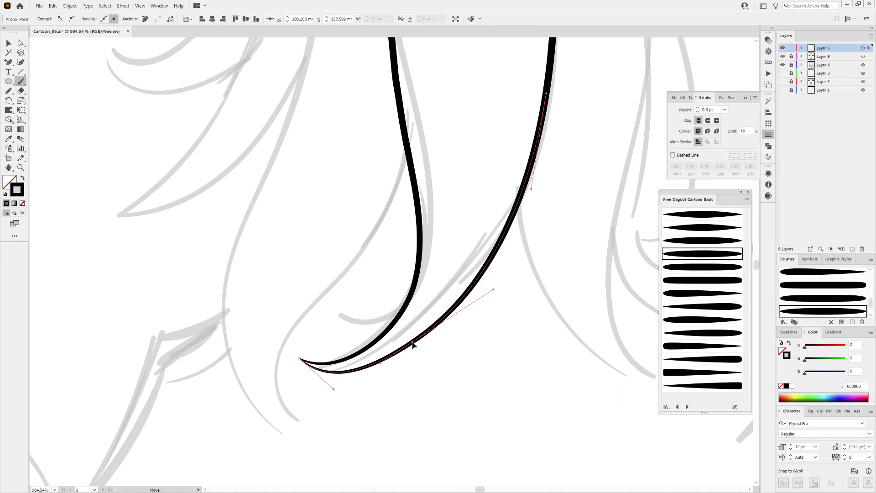
pyautogui.keyDown('ctrl'); pyautogui.click(550, 386); pyautogui.keyUp('ctrl')
pyautogui.hotkey('ctrl', '0')
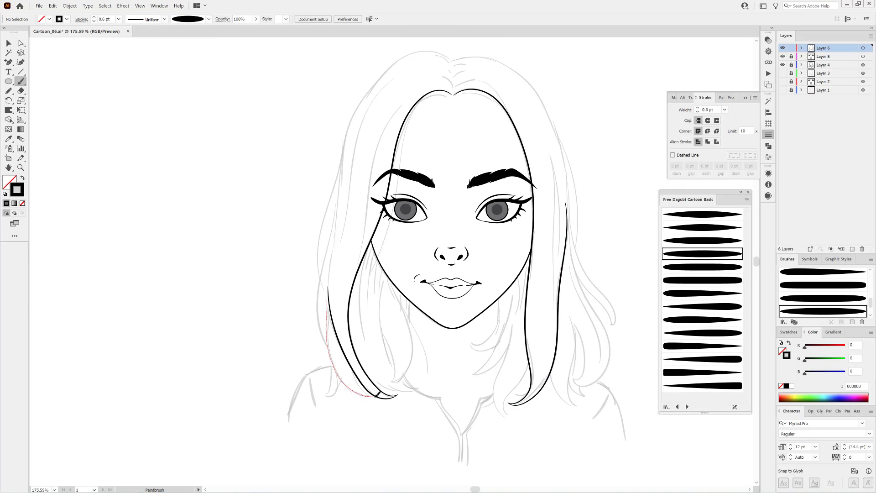
# Ink a tapered strand down the left hair's outer edge.
pyautogui.moveTo(377, 394); pyautogui.dragTo(382, 397)
pyautogui.scroll(5, 456, 405)
pyautogui.scroll(-3, 410, 332)
pyautogui.scroll(2, 401, 307)
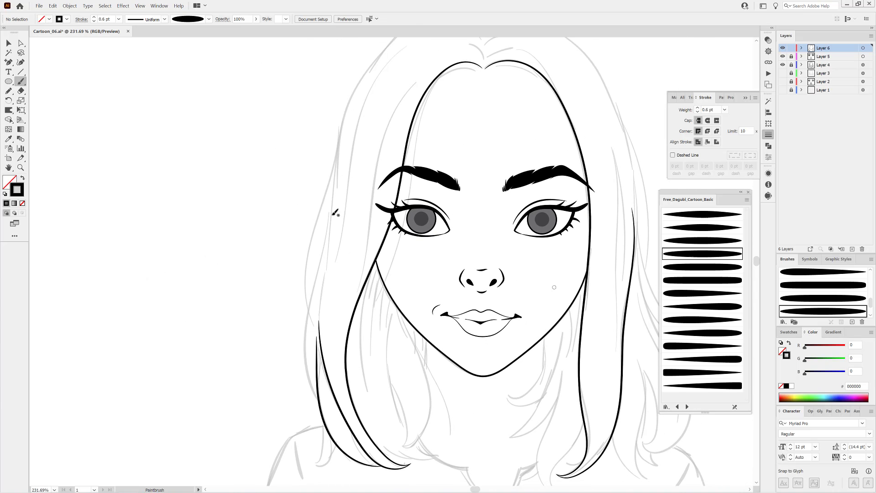
pyautogui.moveTo(333, 204); pyautogui.dragTo(313, 303)
pyautogui.moveTo(322, 404); pyautogui.dragTo(321, 406)
# Paint a second tapered strand along the left hair line.
pyautogui.scroll(5, 402, 315)
pyautogui.scroll(-4, 386, 334)
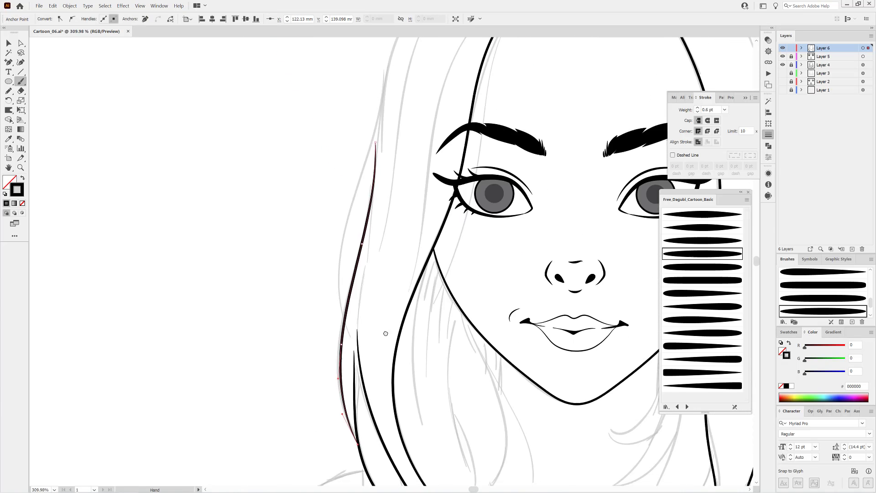
pyautogui.scroll(-2, 386, 333)
pyautogui.moveTo(376, 221); pyautogui.dragTo(362, 313)
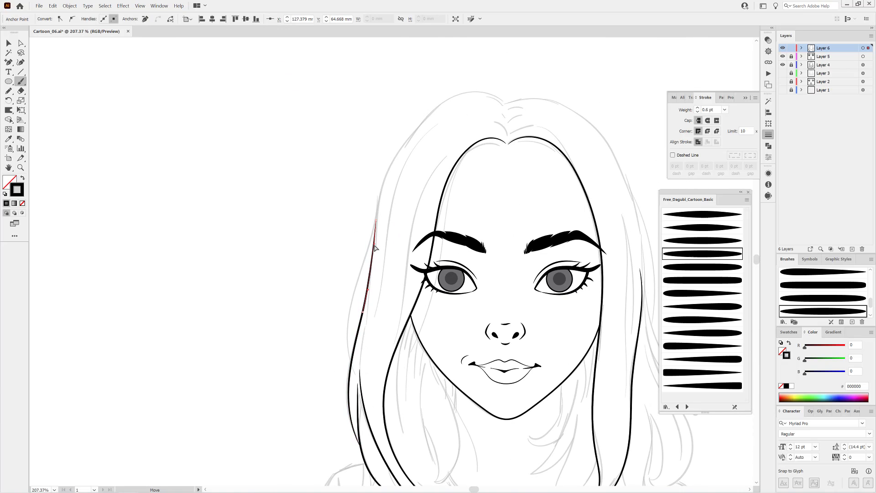
pyautogui.keyDown('ctrl'); pyautogui.click(507, 103); pyautogui.keyUp('ctrl')
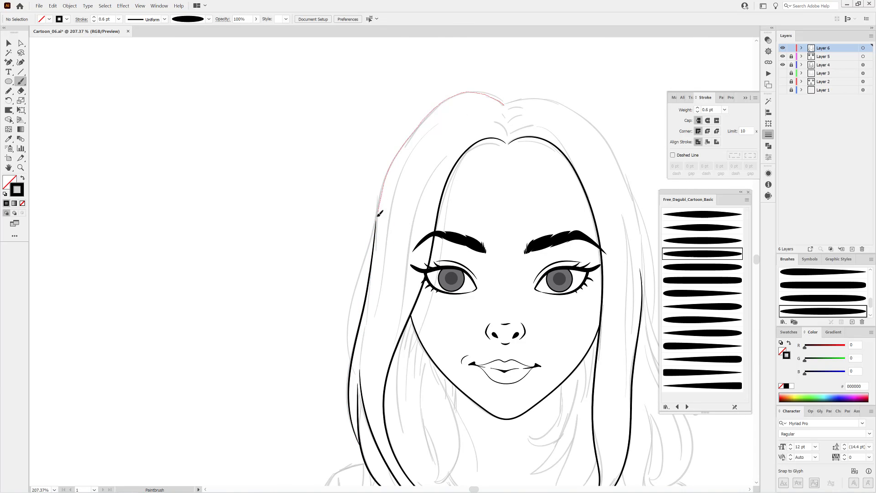
# Ink a strand along the upper left hair edge and inspect it.
pyautogui.moveTo(375, 282); pyautogui.dragTo(512, 211)
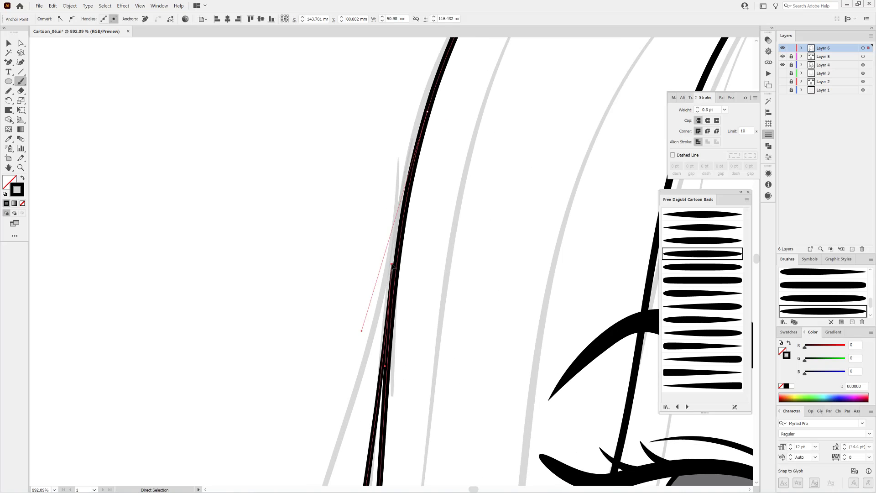
pyautogui.click(391, 263)
pyautogui.scroll(-5, 391, 263)
pyautogui.moveTo(575, 439); pyautogui.dragTo(421, 322)
pyautogui.scroll(3, 421, 321)
pyautogui.hotkey('ctrl', 'shift', 'a')
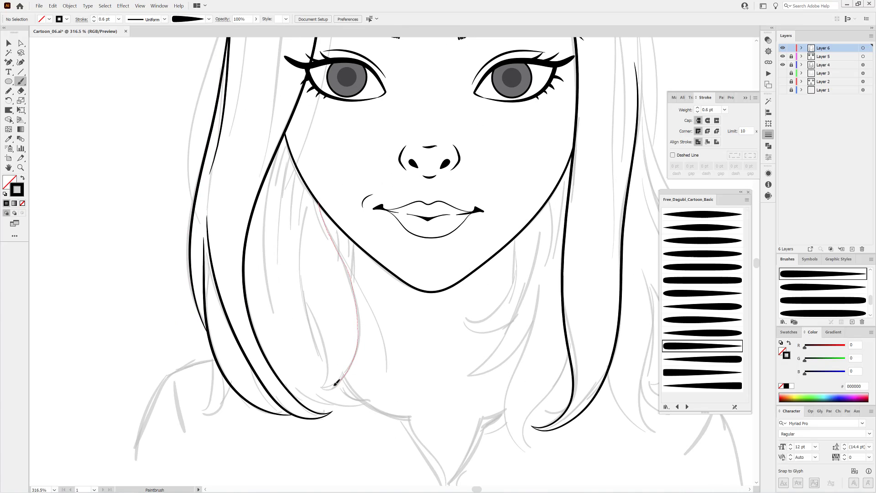
# Paint curling inner strands beside the chin with a different tapered brush.
pyautogui.moveTo(336, 382)
pyautogui.mouseDown()
pyautogui.moveTo(313, 387)
pyautogui.moveTo(327, 366)
pyautogui.mouseUp()
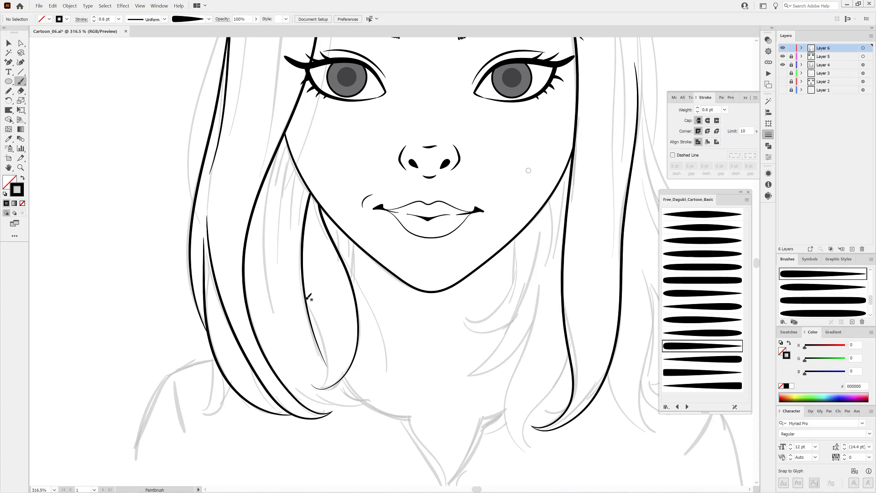
pyautogui.click(691, 293)
pyautogui.moveTo(317, 385); pyautogui.dragTo(311, 385)
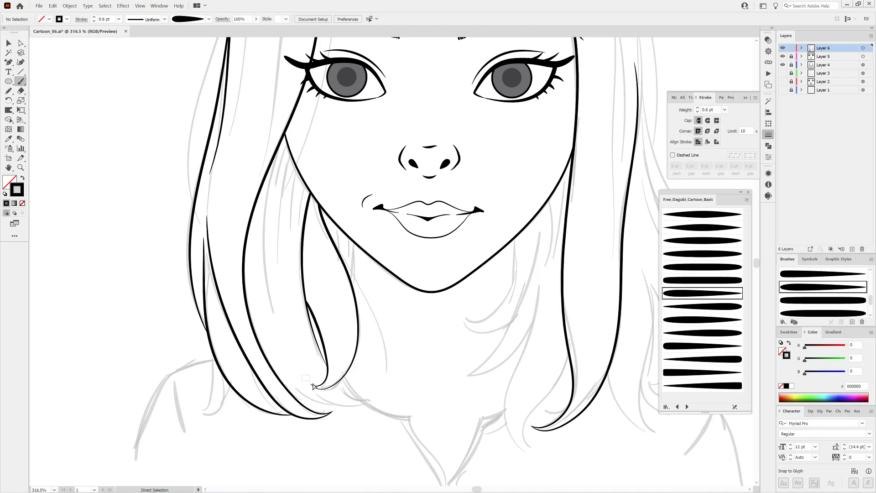
pyautogui.scroll(3, 360, 327)
pyautogui.scroll(-2, 456, 300)
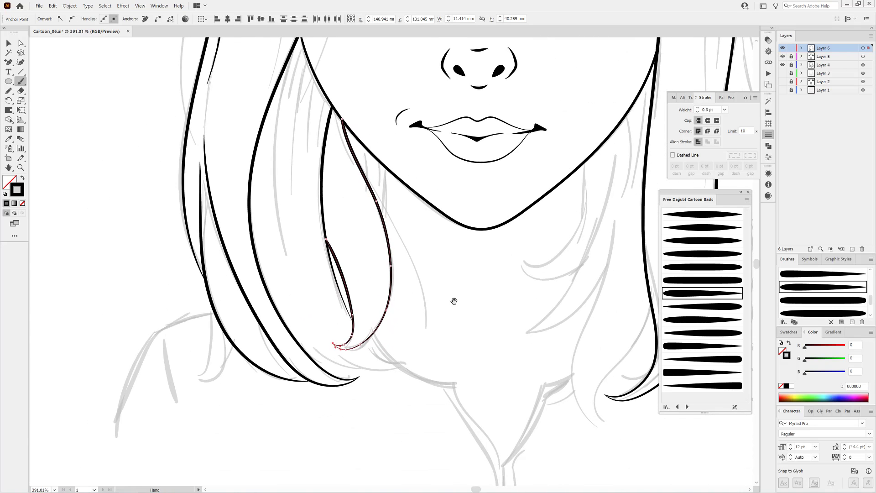
pyautogui.hotkey('ctrl', 'shift', 'a')
# Try other Free_Dagubi tapered brushes on the inner strand and its tip.
pyautogui.keyDown('ctrl'); pyautogui.click(352, 322); pyautogui.keyUp('ctrl')
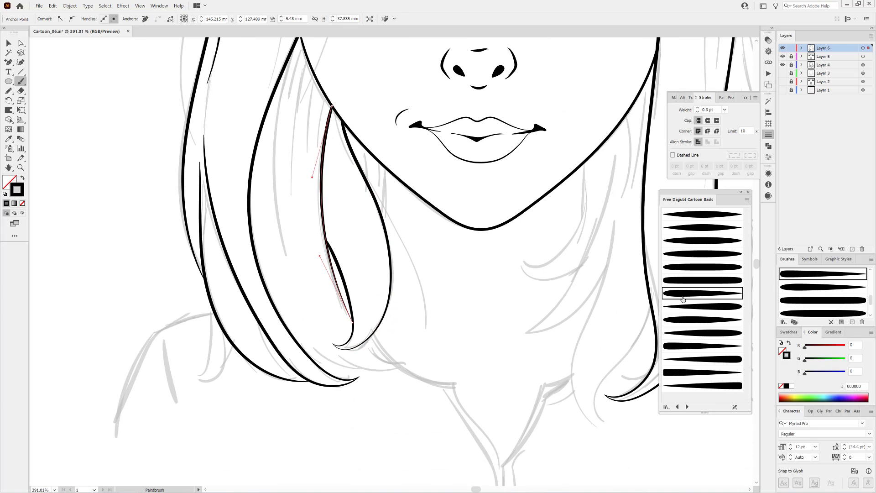
pyautogui.click(689, 254)
pyautogui.click(681, 322)
pyautogui.hotkey('ctrl', 'shift', 'a')
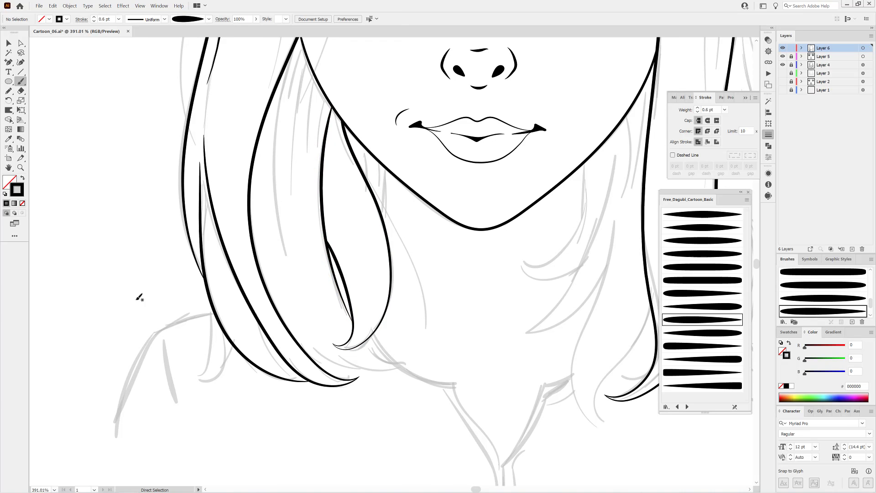
pyautogui.moveTo(377, 359); pyautogui.dragTo(436, 365)
pyautogui.keyDown('ctrl'); pyautogui.click(333, 289); pyautogui.keyUp('ctrl')
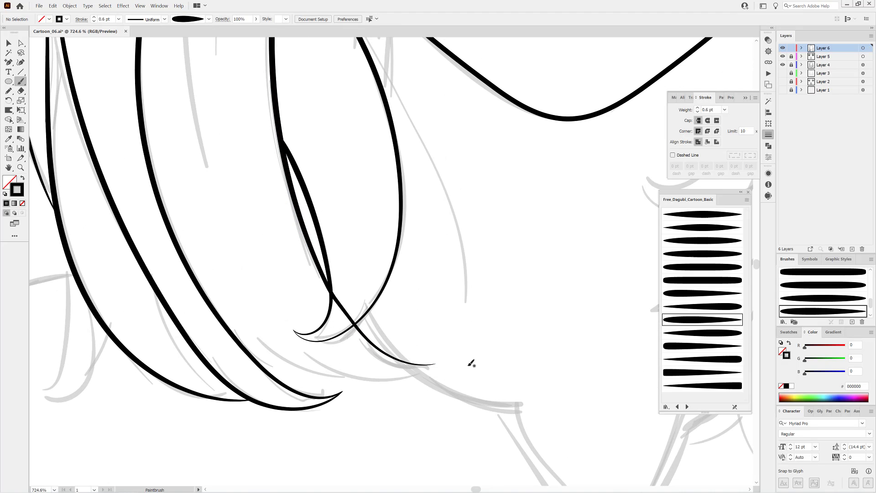
pyautogui.click(694, 215)
# Paint a new lower hair strand and reshape its tip to merge with neighbours.
pyautogui.moveTo(221, 239); pyautogui.dragTo(307, 343)
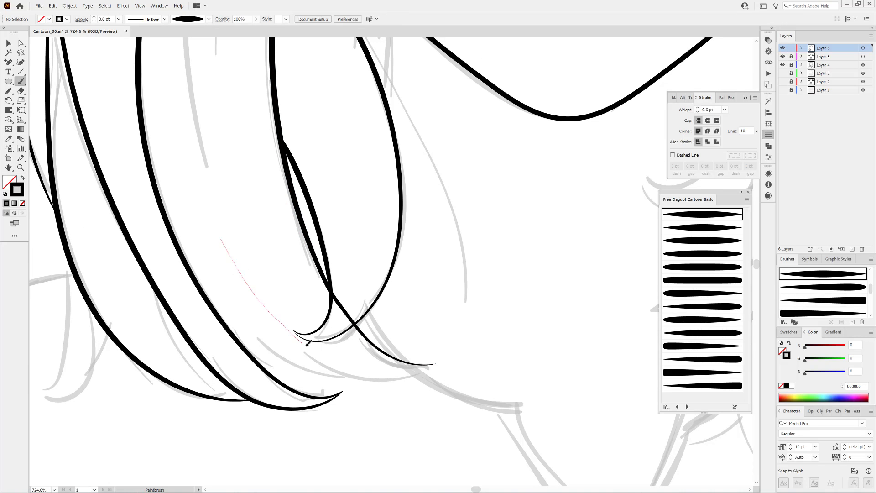
pyautogui.moveTo(402, 368); pyautogui.dragTo(436, 364)
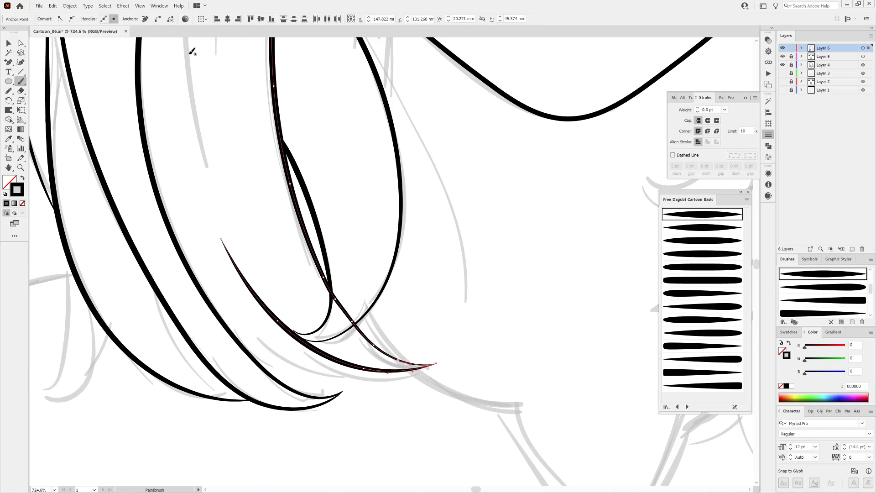
pyautogui.moveTo(268, 338); pyautogui.dragTo(436, 365)
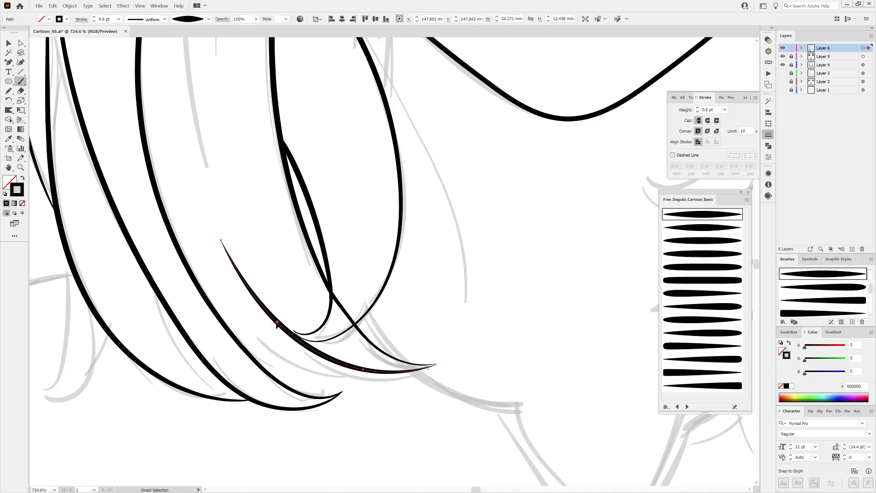
pyautogui.moveTo(383, 375); pyautogui.dragTo(434, 365)
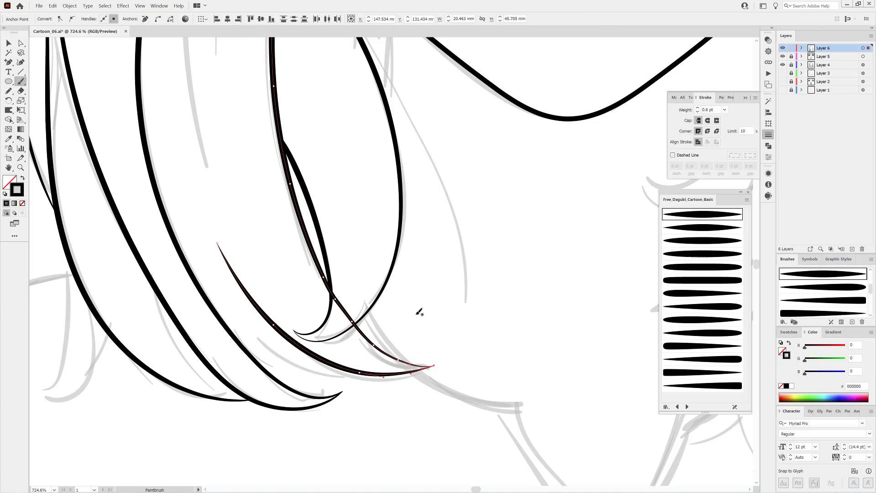
pyautogui.click(352, 321)
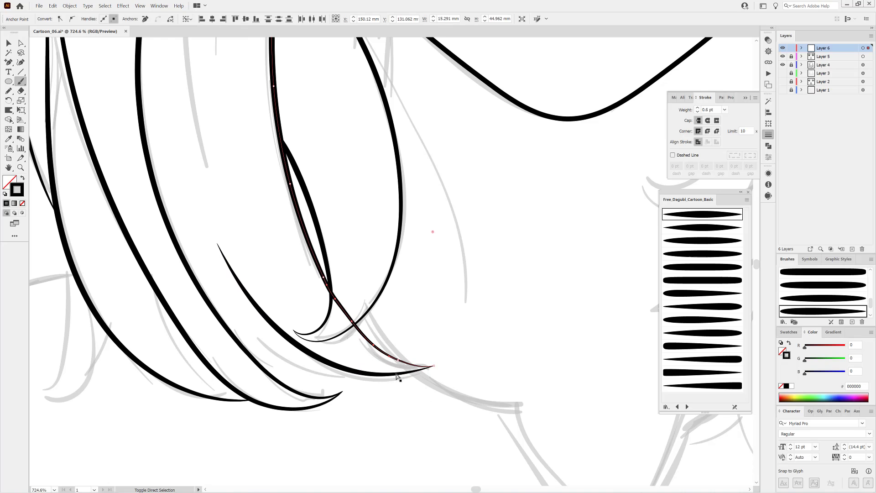
pyautogui.keyDown('ctrl'); pyautogui.click(433, 365); pyautogui.keyUp('ctrl')
pyautogui.moveTo(413, 363); pyautogui.dragTo(359, 362)
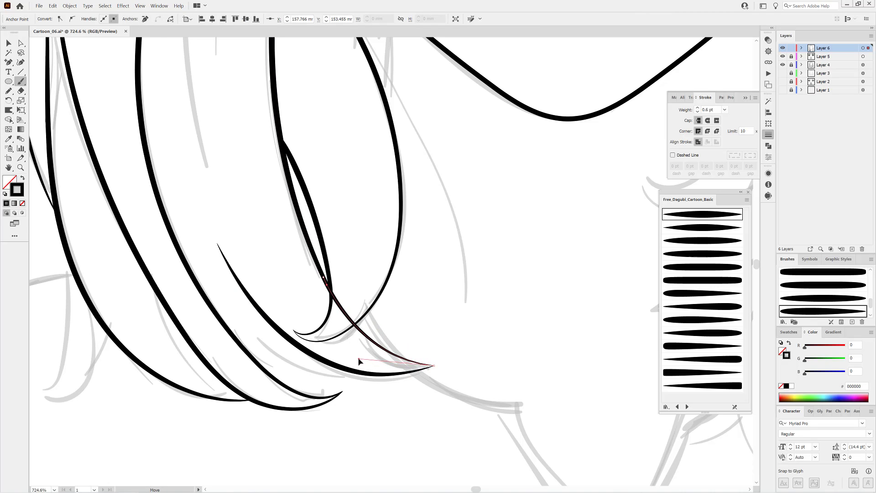
pyautogui.keyDown('ctrl'); pyautogui.click(485, 356); pyautogui.keyUp('ctrl')
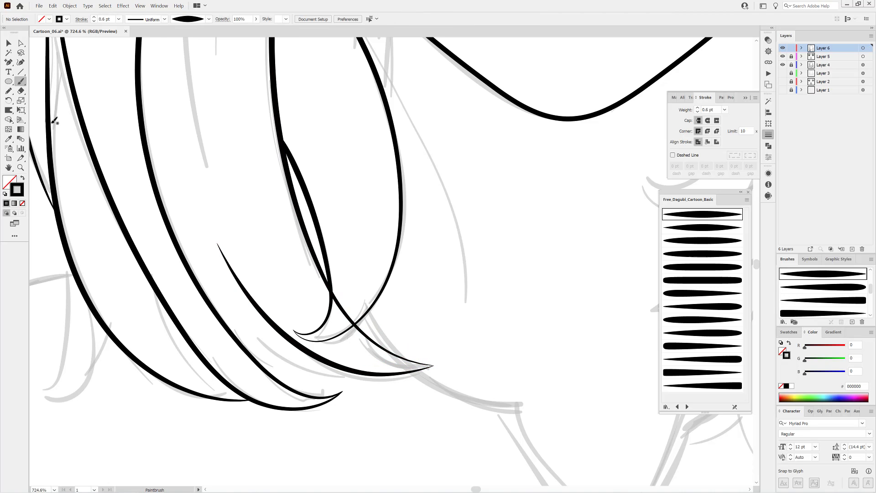
# Ink more lower-left hair strands, switching to another tapered brush.
pyautogui.moveTo(200, 284); pyautogui.dragTo(259, 349)
pyautogui.moveTo(401, 378); pyautogui.dragTo(400, 380)
pyautogui.scroll(-5, 400, 379)
pyautogui.scroll(2, 397, 356)
pyautogui.scroll(2, 396, 335)
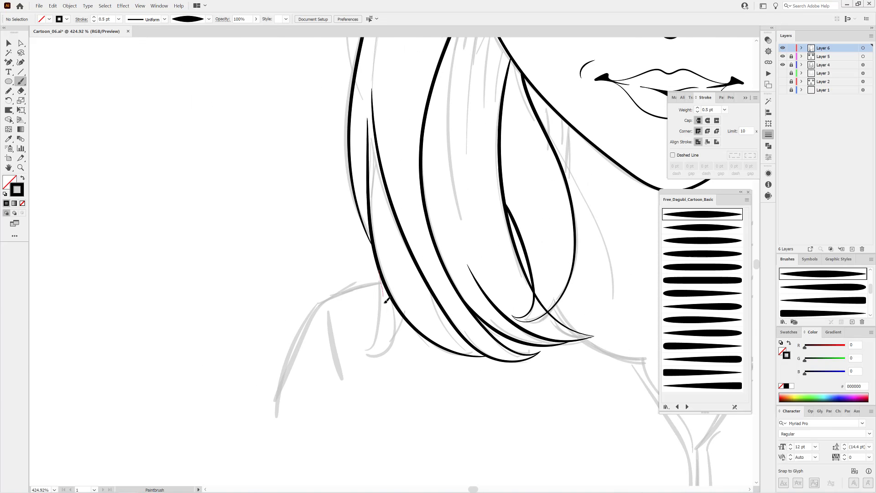
pyautogui.moveTo(356, 346); pyautogui.dragTo(360, 352)
pyautogui.click(693, 322)
pyautogui.moveTo(402, 315); pyautogui.dragTo(360, 351)
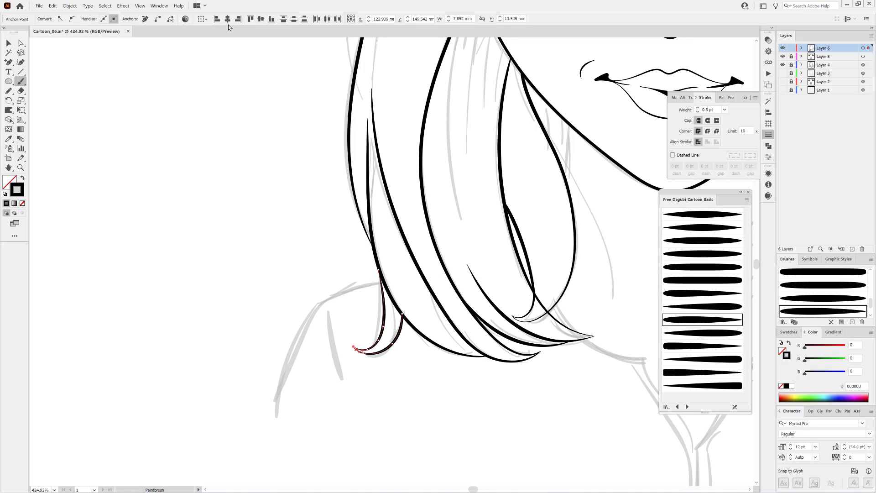
pyautogui.scroll(-3, 282, 283)
# Draw the left and right sides of the neck with tapered strokes.
pyautogui.moveTo(438, 277); pyautogui.dragTo(491, 297)
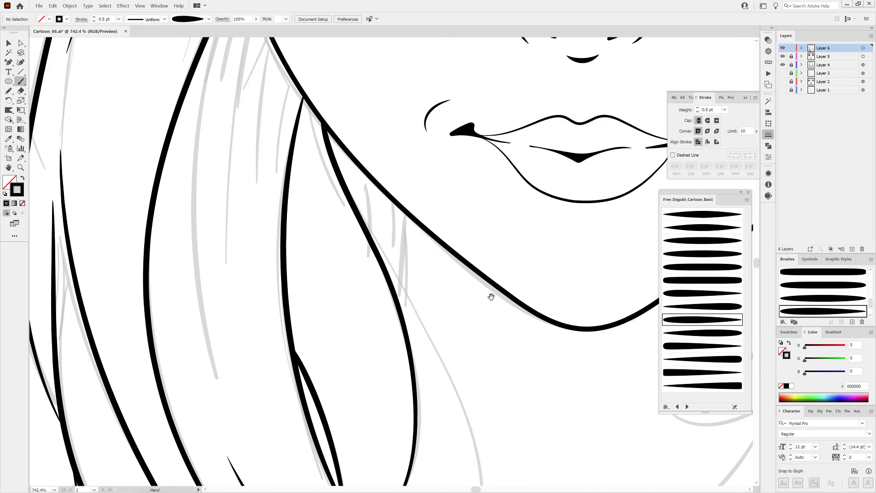
pyautogui.moveTo(410, 260); pyautogui.dragTo(404, 300)
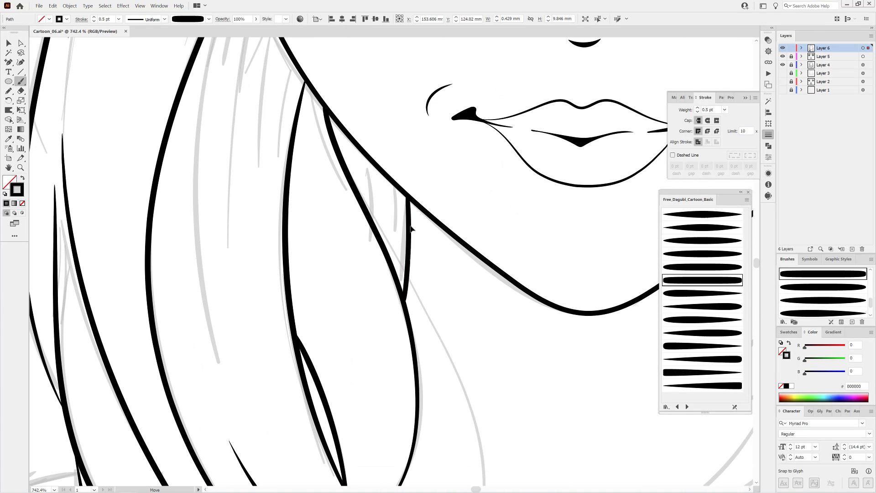
pyautogui.hotkey('ctrl', 'shift', 'a')
pyautogui.hotkey('ctrl', '0')
pyautogui.scroll(2, 568, 344)
pyautogui.scroll(2, 492, 284)
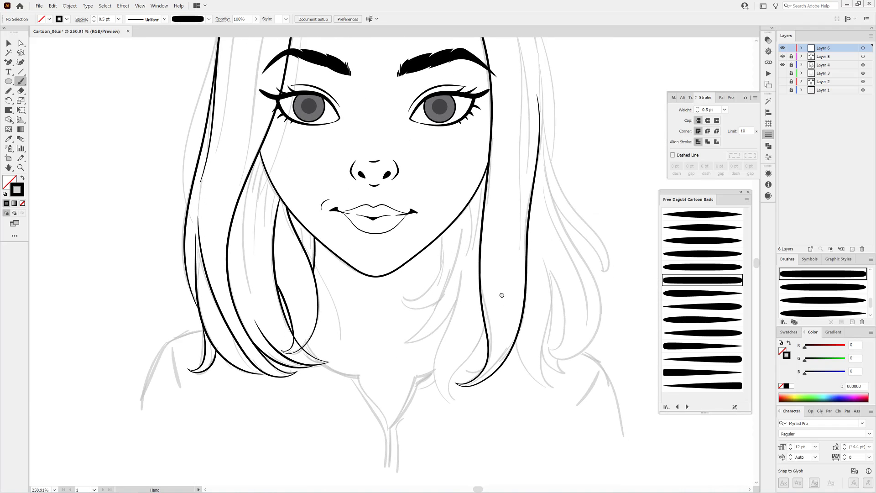
pyautogui.scroll(2, 500, 294)
pyautogui.scroll(2, 450, 239)
pyautogui.moveTo(421, 184); pyautogui.dragTo(422, 240)
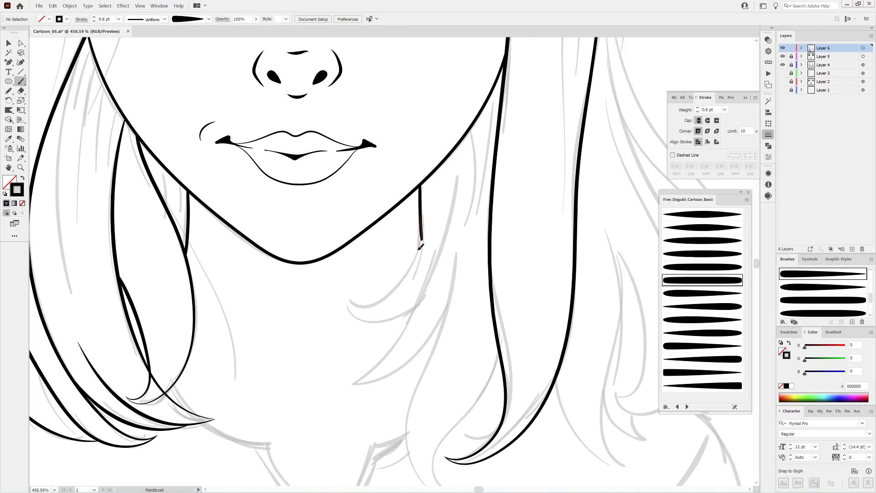
# Tuck the neck line's top anchor into the jawline with Direct Selection.
pyautogui.moveTo(367, 303); pyautogui.dragTo(344, 299)
pyautogui.scroll(5, 404, 234)
pyautogui.press('a')
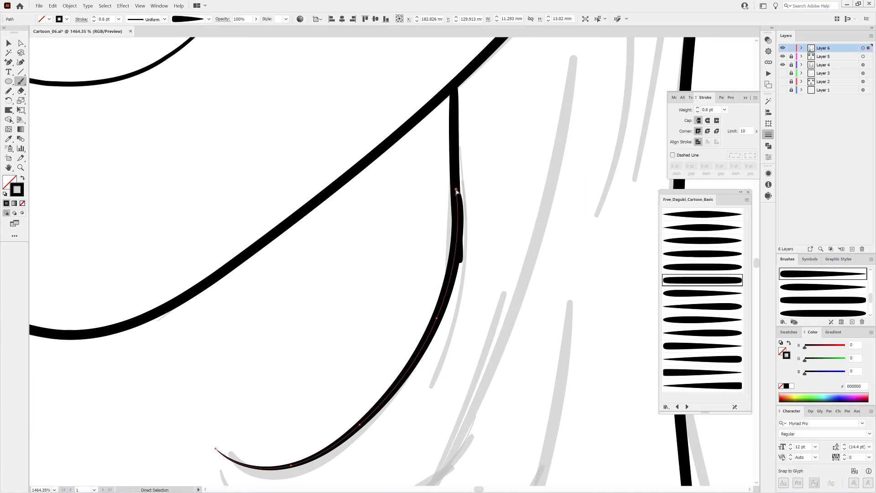
pyautogui.click(457, 189)
pyautogui.moveTo(456, 190); pyautogui.dragTo(462, 197)
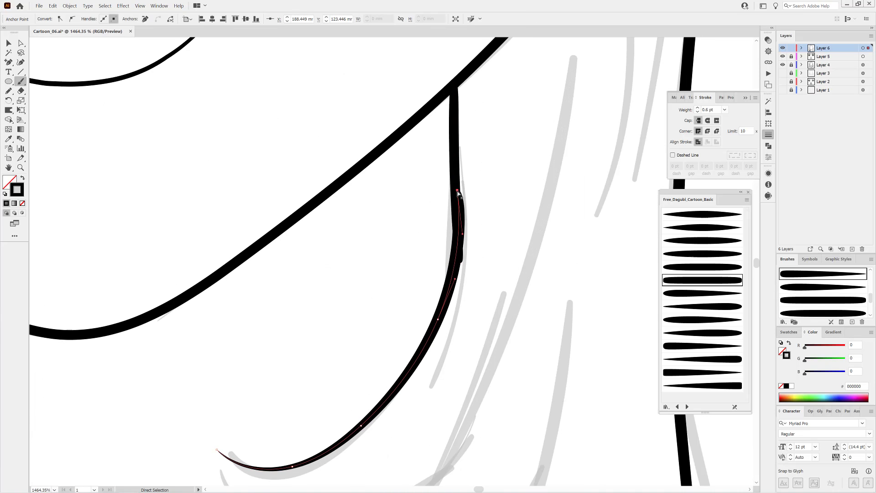
pyautogui.hotkey('ctrl', 'shift', 'a')
pyautogui.press('b')
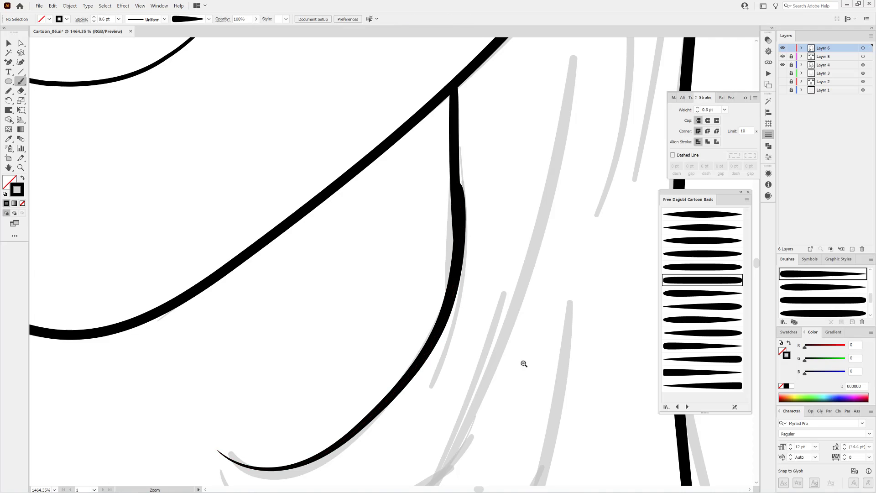
pyautogui.scroll(-4, 521, 220)
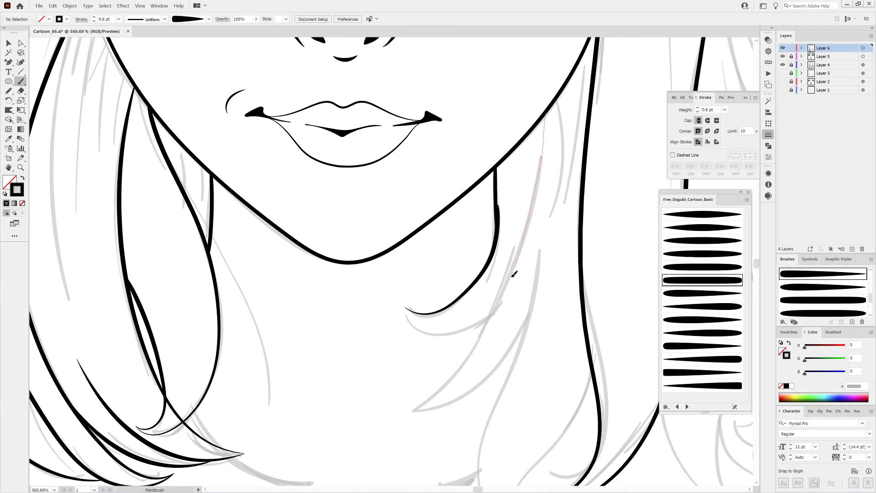
# Ink an inner right hair strand and a short curl beside the neck.
pyautogui.moveTo(435, 397); pyautogui.dragTo(388, 404)
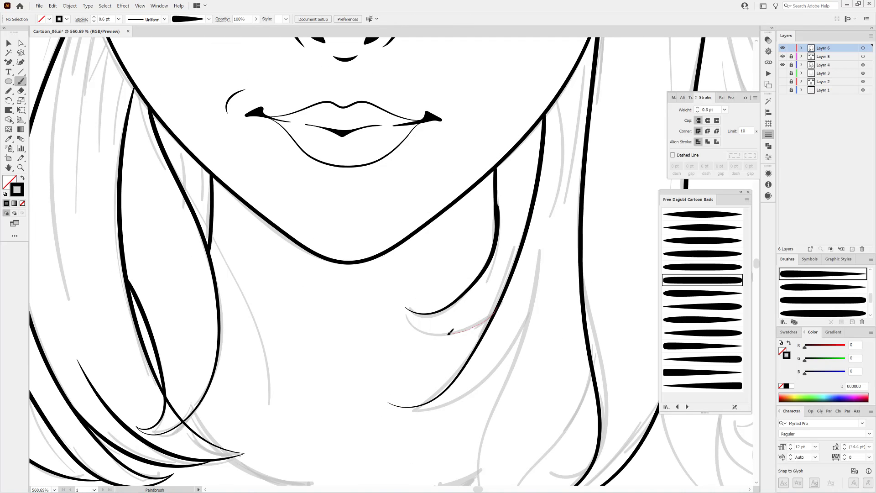
pyautogui.moveTo(407, 307); pyautogui.dragTo(406, 311)
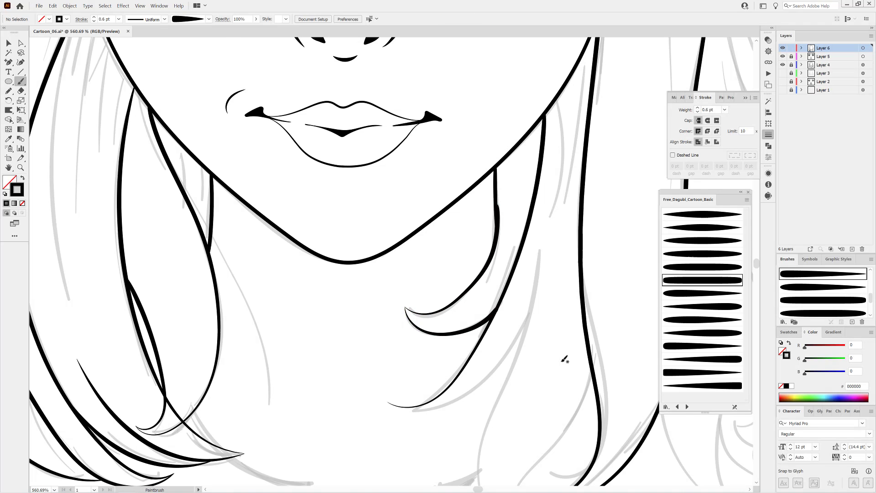
pyautogui.scroll(-3, 574, 245)
pyautogui.moveTo(575, 245); pyautogui.dragTo(554, 240)
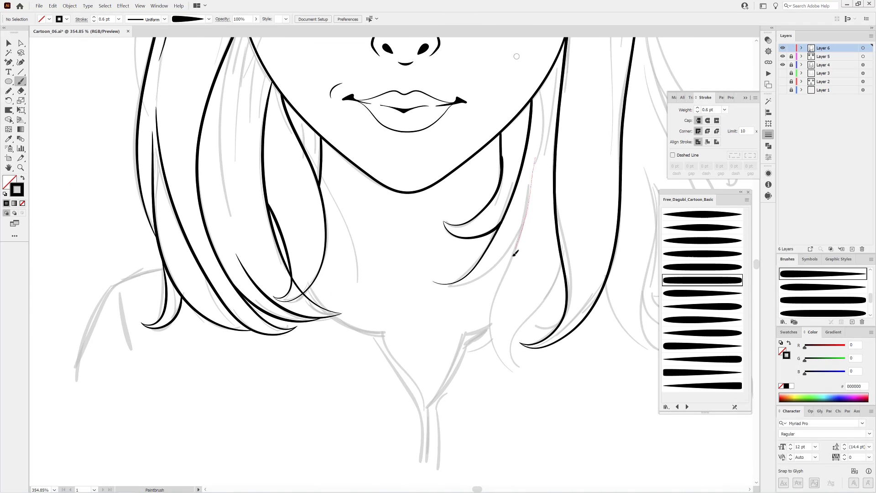
# Ink the long outer right strand with a thicker brush, plus a curling strand.
pyautogui.moveTo(493, 353); pyautogui.dragTo(530, 370)
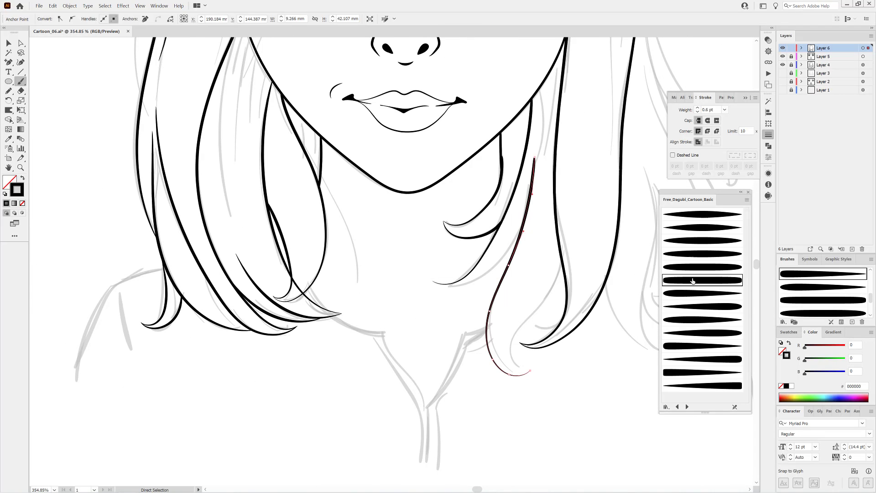
pyautogui.click(695, 254)
pyautogui.hotkey('ctrl', 'shift', 'a')
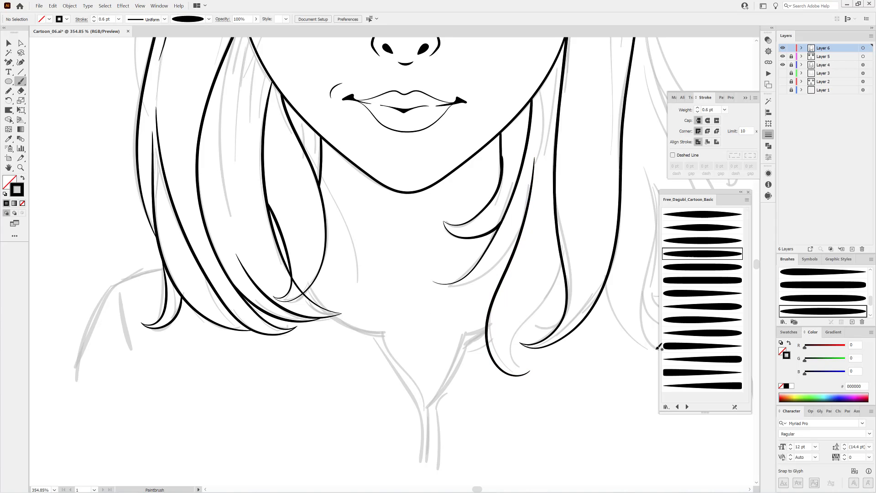
pyautogui.click(687, 346)
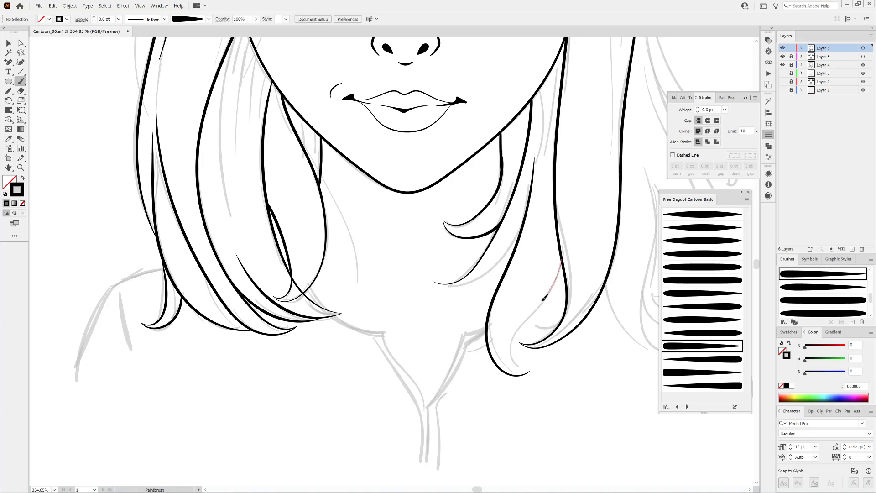
pyautogui.moveTo(515, 362); pyautogui.dragTo(527, 371)
pyautogui.keyDown('ctrl'); pyautogui.click(529, 382); pyautogui.keyUp('ctrl')
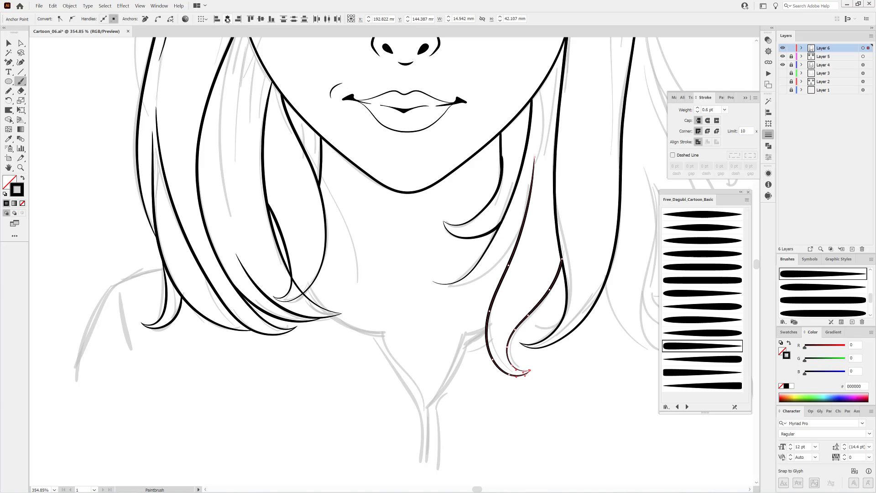
pyautogui.keyDown('ctrl'); pyautogui.click(585, 401); pyautogui.keyUp('ctrl')
# Add a small inner curl at the hair tip.
pyautogui.scroll(1, 516, 317)
pyautogui.scroll(2, 524, 303)
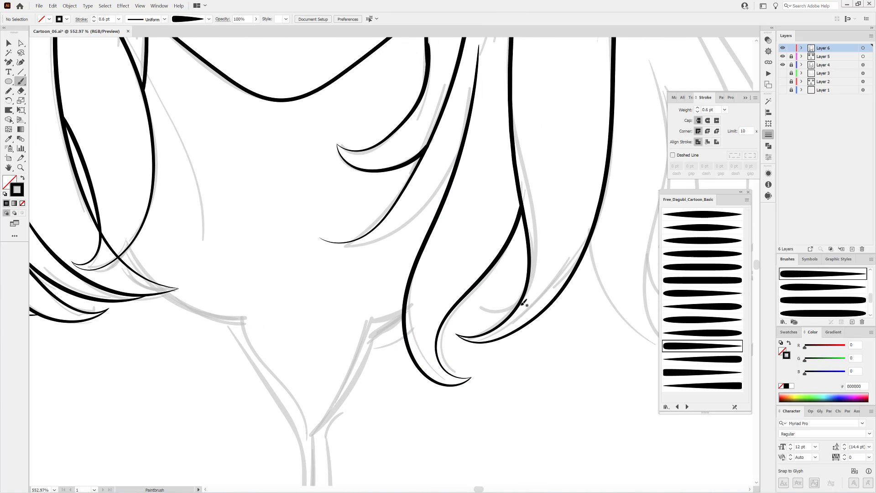
pyautogui.moveTo(468, 310); pyautogui.dragTo(467, 311)
pyautogui.keyDown('ctrl'); pyautogui.click(529, 221); pyautogui.keyUp('ctrl')
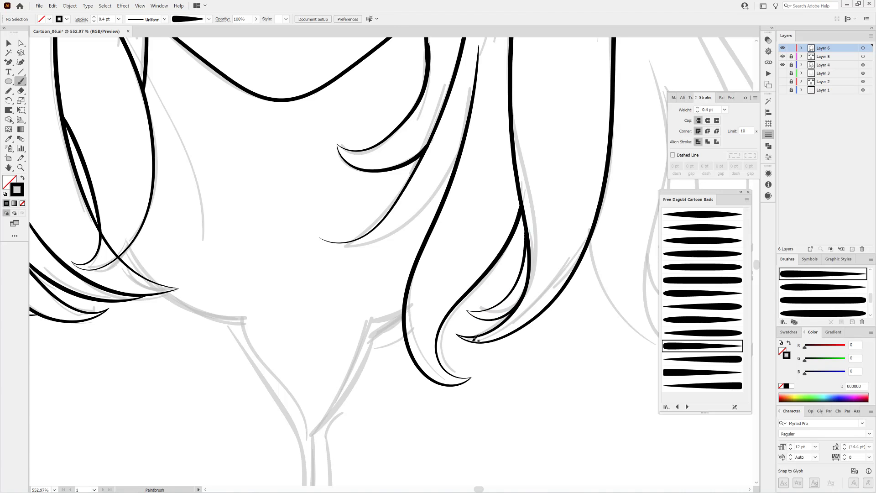
pyautogui.keyDown('ctrl'); pyautogui.click(567, 372); pyautogui.keyUp('ctrl')
pyautogui.scroll(-8, 549, 369)
pyautogui.scroll(10, 593, 199)
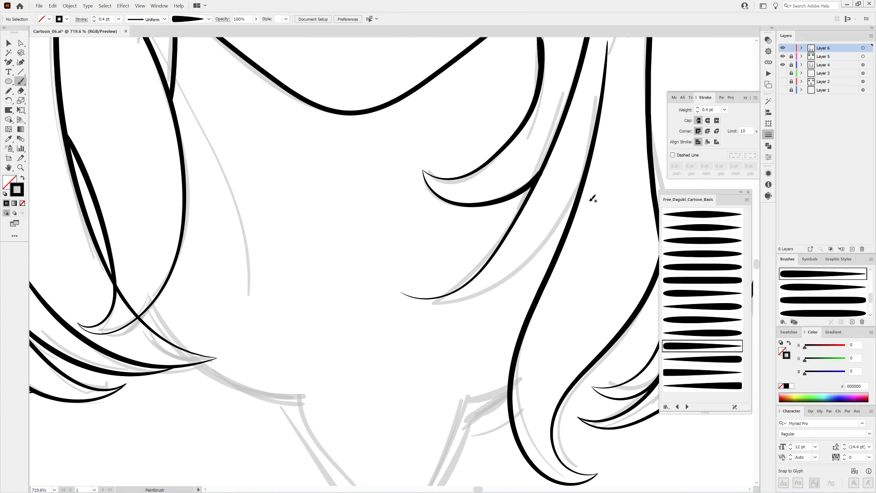
# Ink a right hair strand with a hooked tip and check its anchors.
pyautogui.moveTo(575, 207); pyautogui.dragTo(467, 307)
pyautogui.moveTo(402, 291); pyautogui.dragTo(400, 292)
pyautogui.scroll(5, 578, 186)
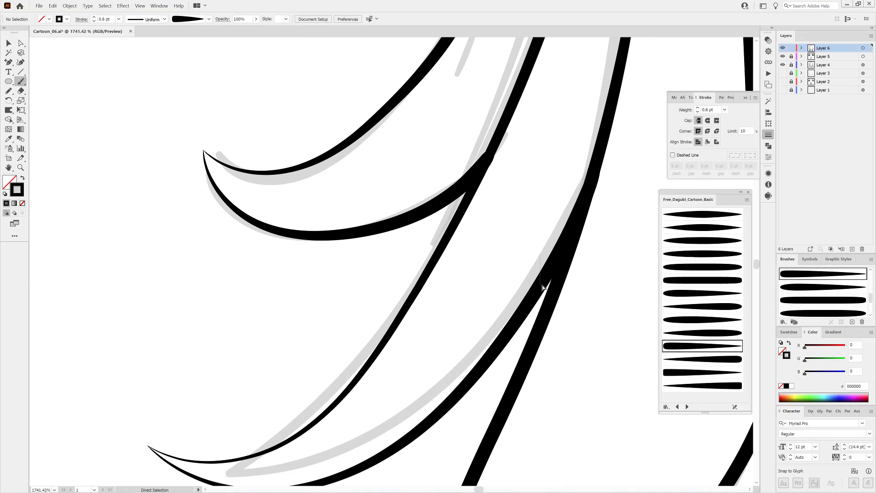
pyautogui.keyDown('ctrl'); pyautogui.click(596, 164); pyautogui.keyUp('ctrl')
pyautogui.scroll(-3, 596, 164)
pyautogui.keyDown('ctrl'); pyautogui.click(524, 196); pyautogui.keyUp('ctrl')
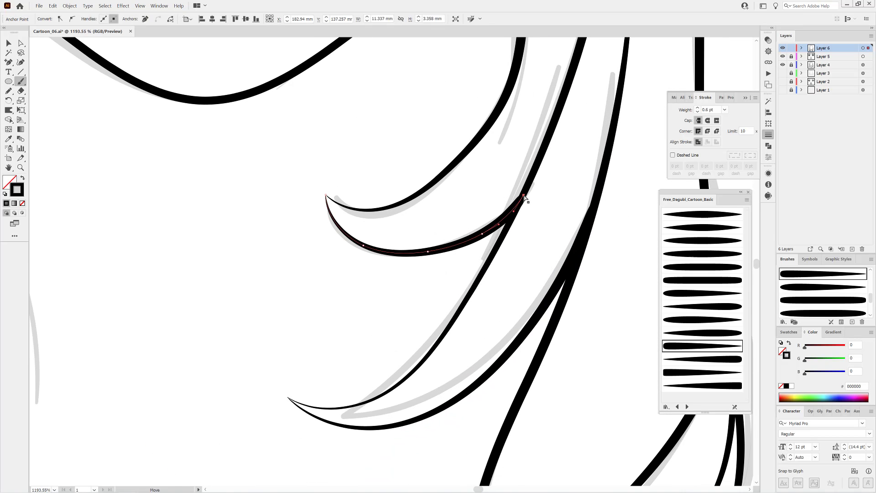
pyautogui.keyDown('ctrl'); pyautogui.click(618, 261); pyautogui.keyUp('ctrl')
pyautogui.scroll(-8, 618, 261)
# Ink the top outline of the right hair with a different tapered brush.
pyautogui.scroll(-5, 548, 192)
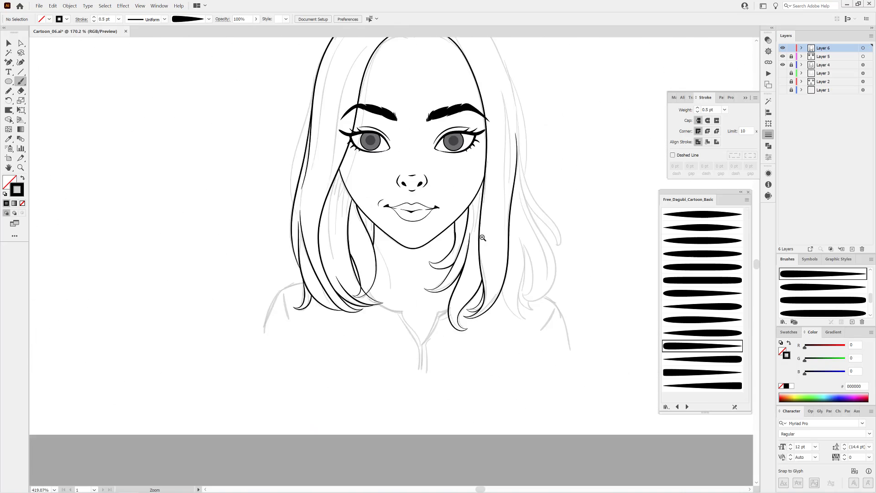
pyautogui.scroll(1, 480, 131)
pyautogui.click(685, 269)
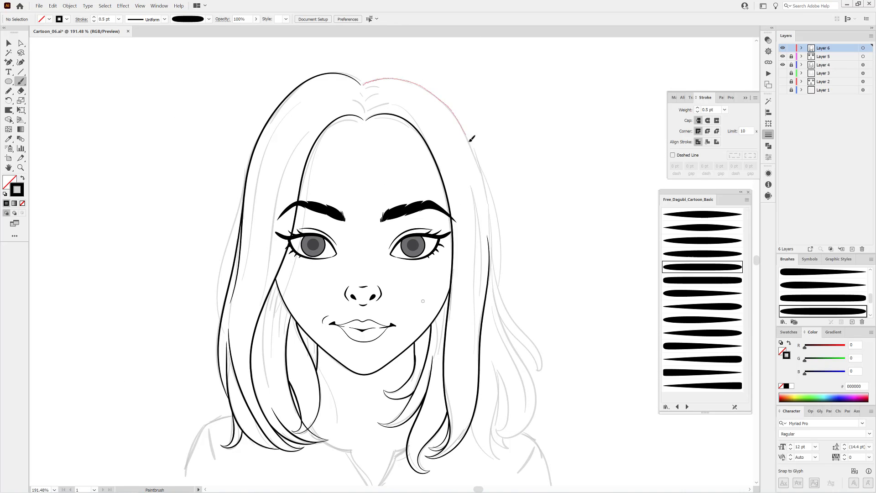
pyautogui.moveTo(493, 264); pyautogui.dragTo(491, 283)
pyautogui.scroll(5, 573, 326)
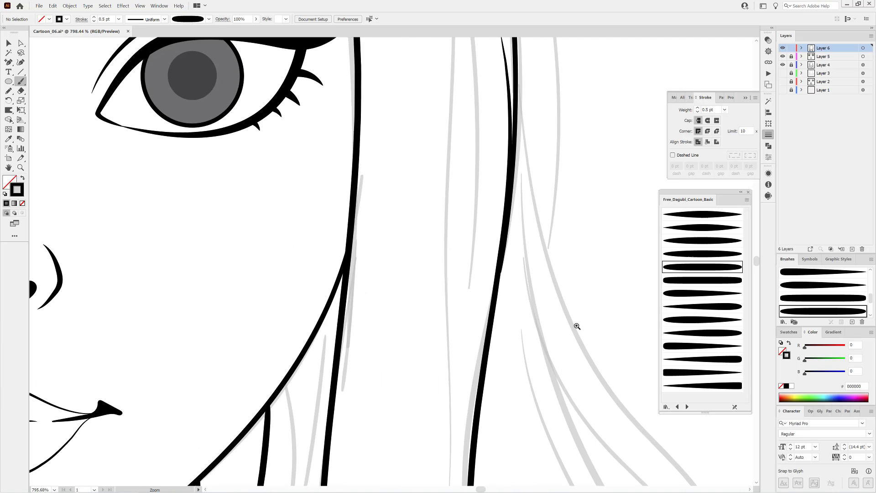
pyautogui.scroll(-4, 513, 303)
pyautogui.moveTo(575, 376); pyautogui.dragTo(506, 263)
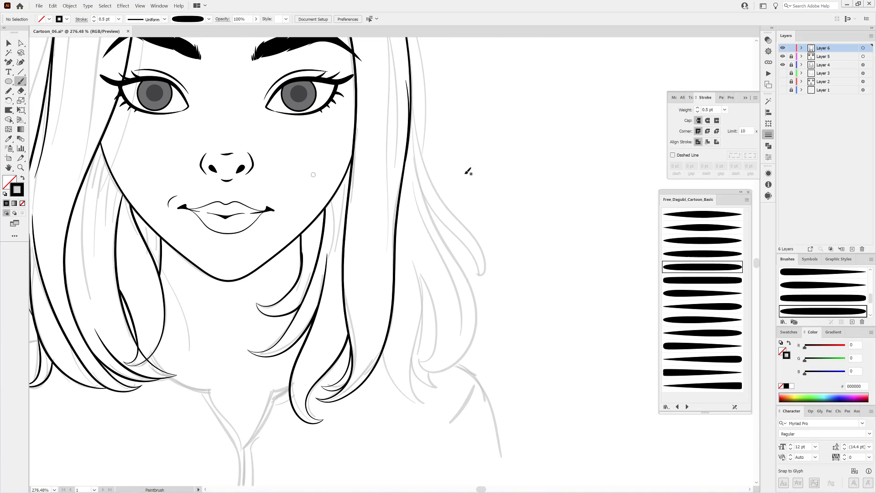
# Ink the right hair's outer edge with a slimmer tapered brush and warp that stroke.
pyautogui.click(685, 254)
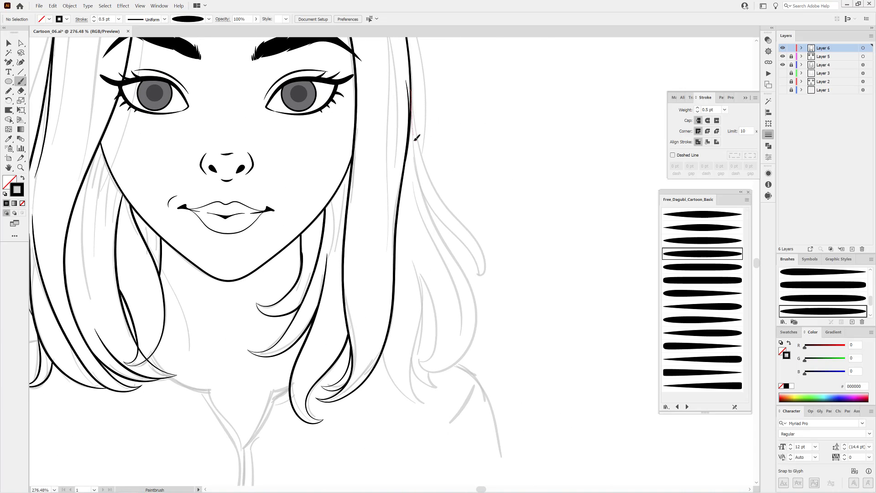
pyautogui.moveTo(422, 363); pyautogui.dragTo(419, 362)
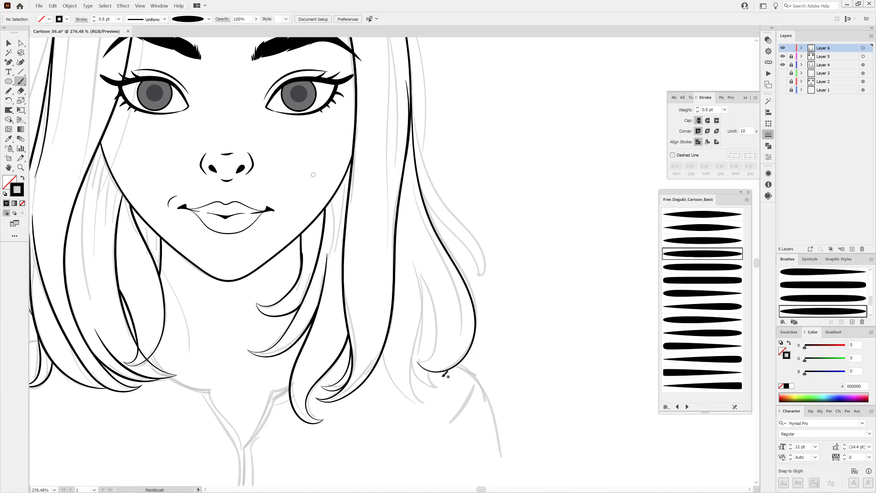
pyautogui.click(9, 43)
pyautogui.click(477, 319)
pyautogui.hotkey('shift', 'r')
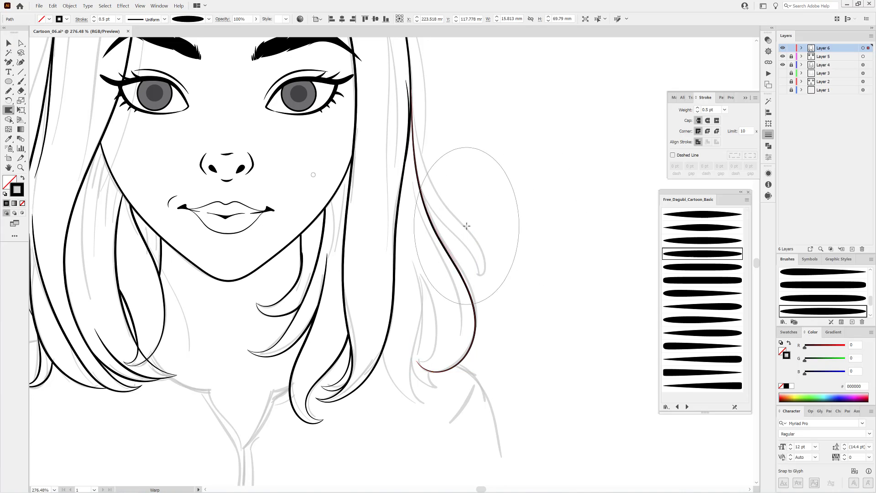
pyautogui.hotkey('ctrl', 'shift', 'a')
pyautogui.press('b')
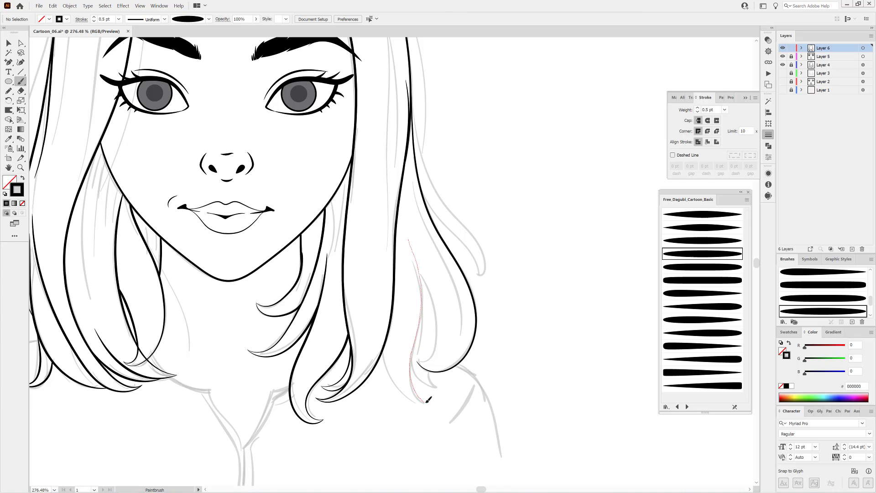
# Paint strands on the lower right hair and toward the shoulder with a sharper-tapered brush.
pyautogui.moveTo(428, 400); pyautogui.dragTo(427, 401)
pyautogui.keyDown('alt'); pyautogui.scroll(2, 446, 338); pyautogui.keyUp('alt')
pyautogui.click(679, 294)
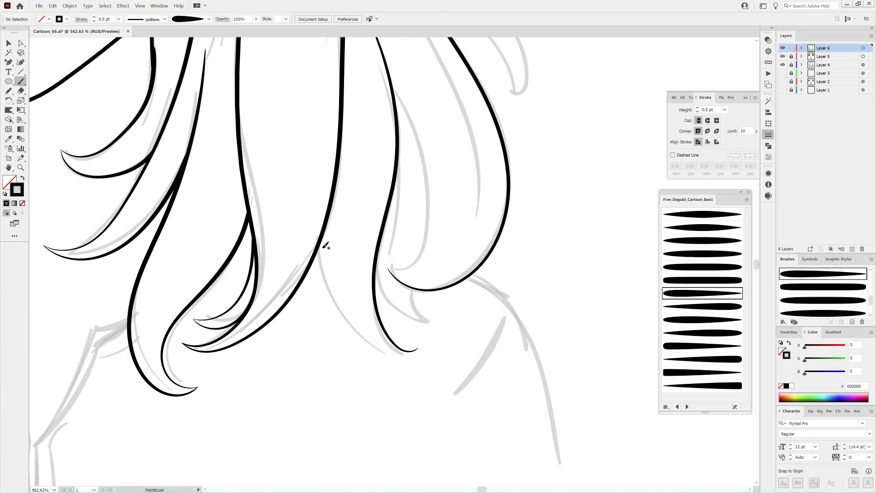
pyautogui.moveTo(404, 356); pyautogui.dragTo(416, 349)
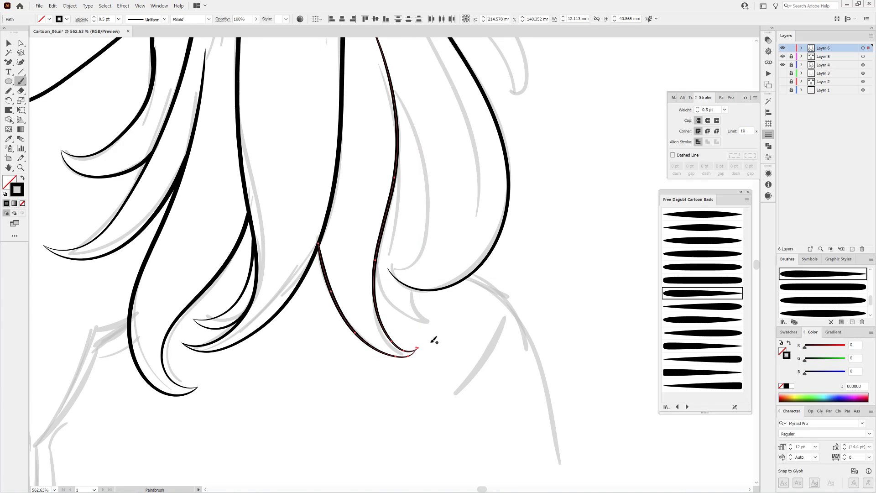
pyautogui.press('a')
pyautogui.click(346, 229)
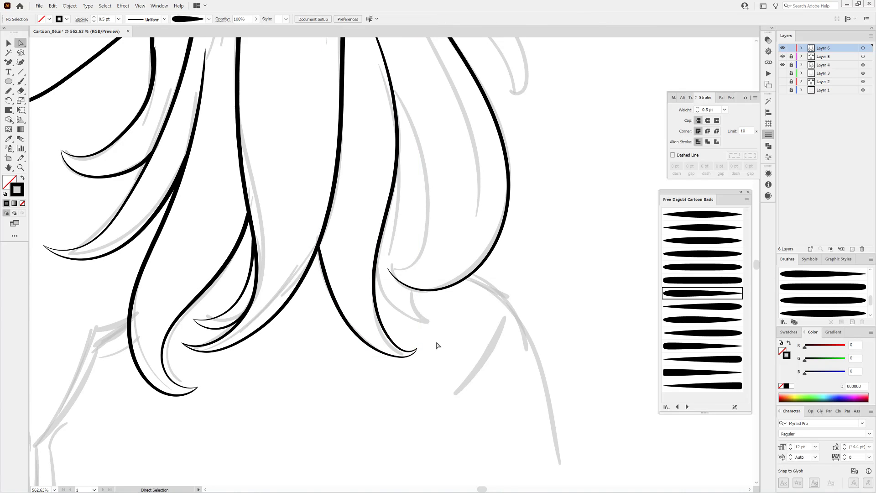
# Paint a hair strand with a new tapered brush at 0.75 pt stroke weight.
pyautogui.click(687, 321)
pyautogui.click(698, 109)
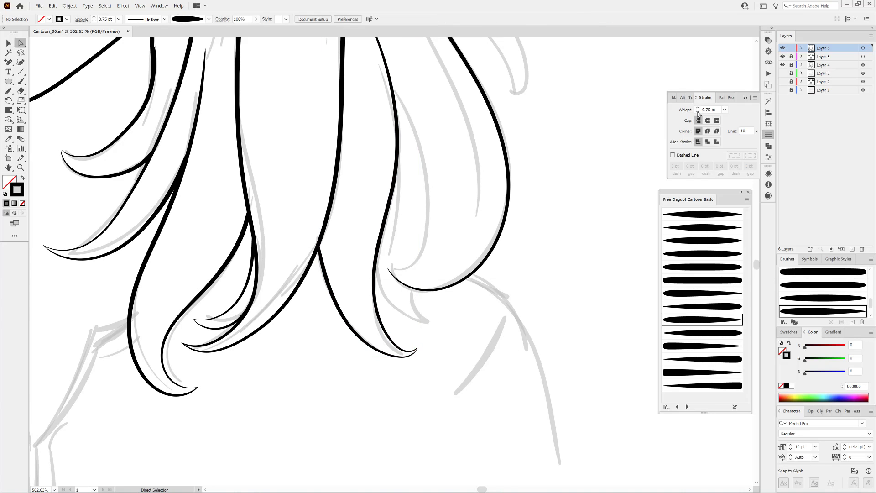
pyautogui.press('b')
pyautogui.moveTo(433, 322); pyautogui.dragTo(436, 323)
# Switch tapered brushes, adjust the stroke's anchors, and paint an inner strand inside the hair.
pyautogui.click(688, 347)
pyautogui.press('a')
pyautogui.scroll(2, 455, 315)
pyautogui.scroll(2, 454, 315)
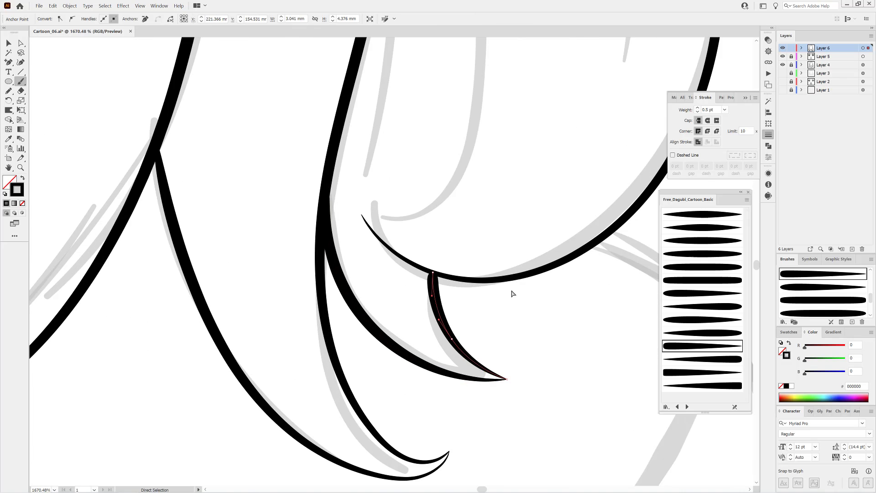
pyautogui.keyDown('ctrl'); pyautogui.click(512, 294); pyautogui.keyUp('ctrl')
pyautogui.scroll(-4, 455, 265)
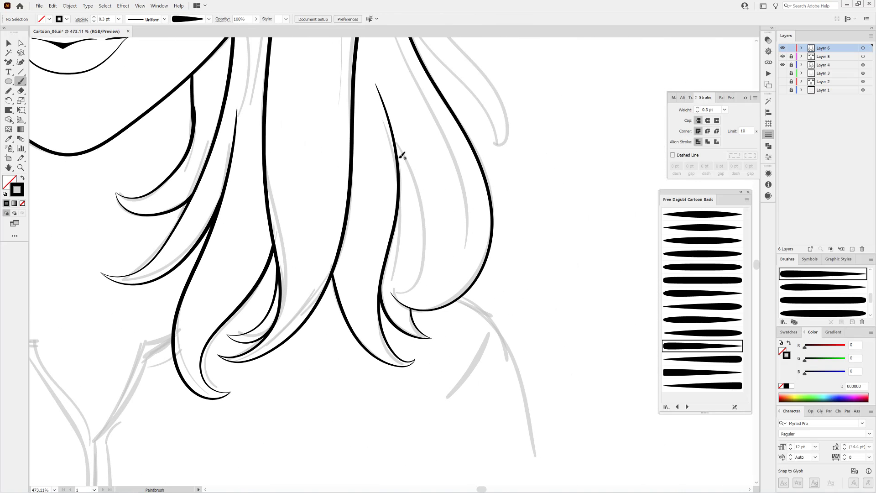
pyautogui.moveTo(397, 292); pyautogui.dragTo(396, 294)
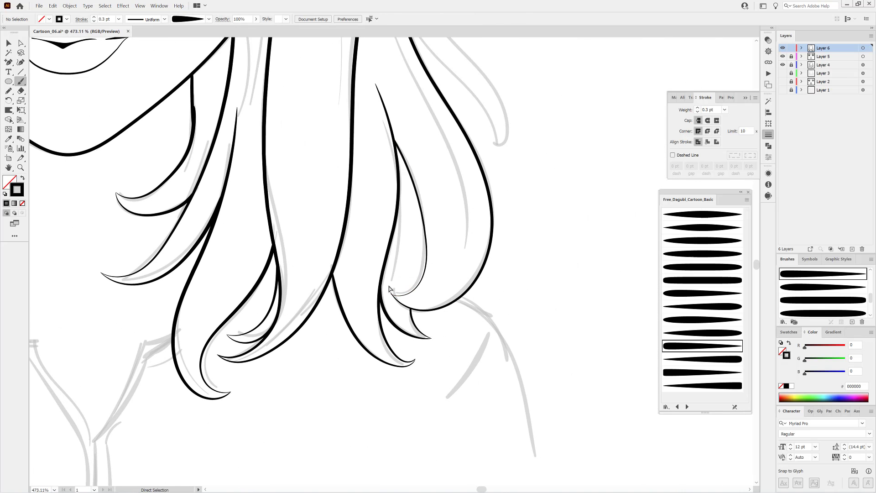
pyautogui.scroll(3, 564, 270)
# Paint two short strands along the right-side hair, deselecting afterwards.
pyautogui.scroll(-3, 563, 270)
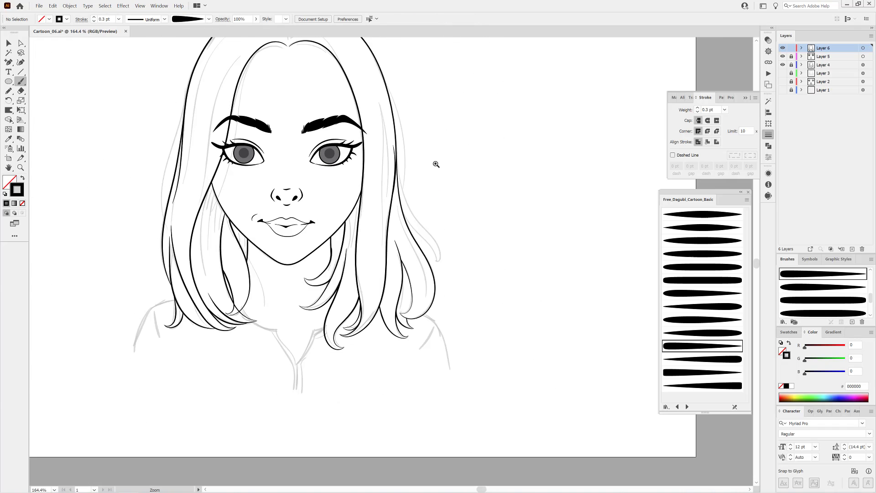
pyautogui.scroll(2, 384, 188)
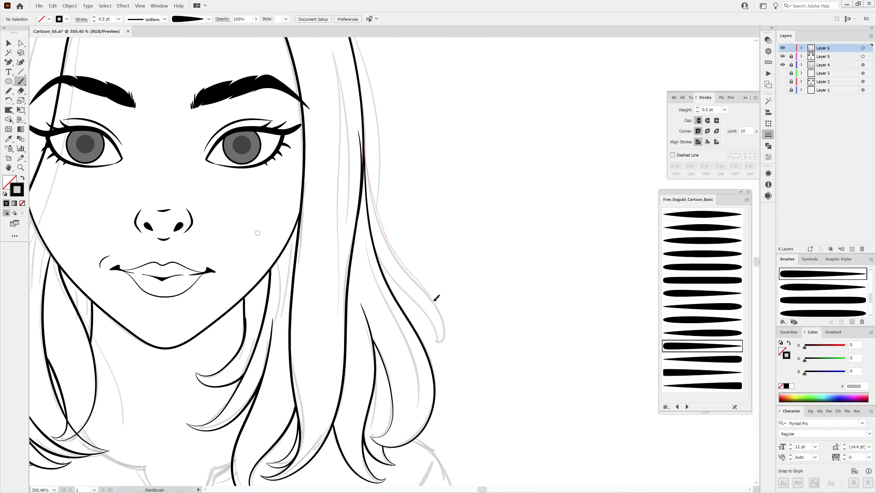
pyautogui.moveTo(439, 349); pyautogui.dragTo(438, 351)
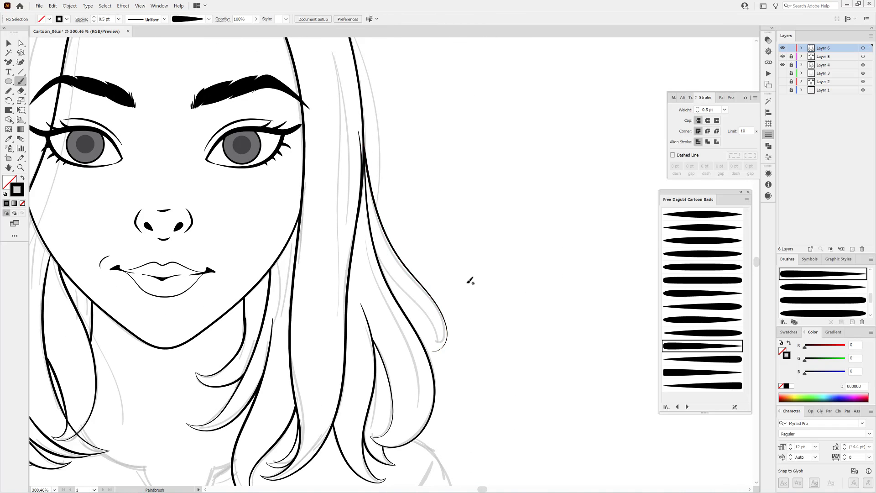
pyautogui.moveTo(438, 347); pyautogui.dragTo(437, 351)
pyautogui.hotkey('ctrl', 'shift', 'a')
pyautogui.scroll(-3, 534, 274)
pyautogui.scroll(4, 413, 188)
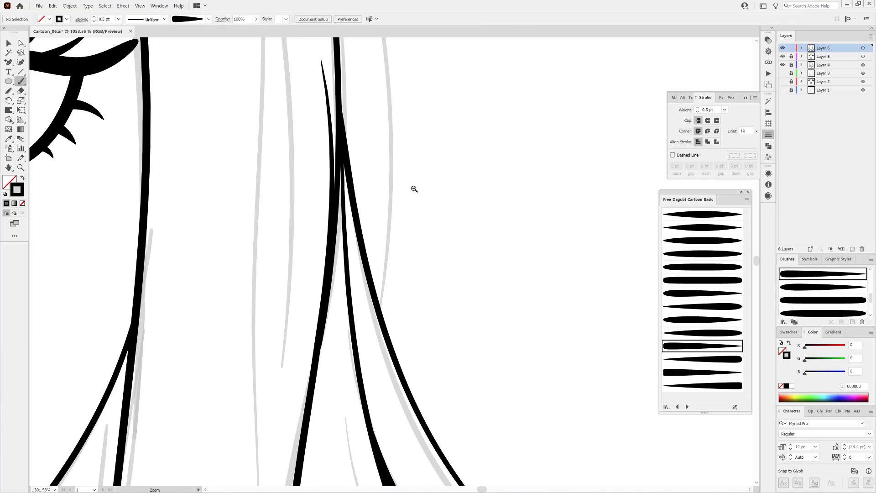
pyautogui.scroll(-5, 539, 266)
pyautogui.scroll(3, 455, 233)
pyautogui.keyDown('ctrl'); pyautogui.click(384, 303); pyautogui.keyUp('ctrl')
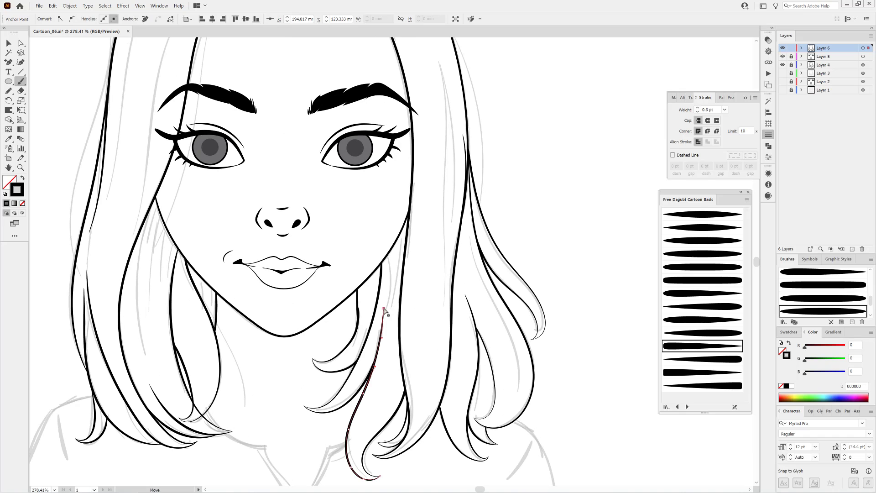
pyautogui.hotkey('ctrl', 'shift', 'a')
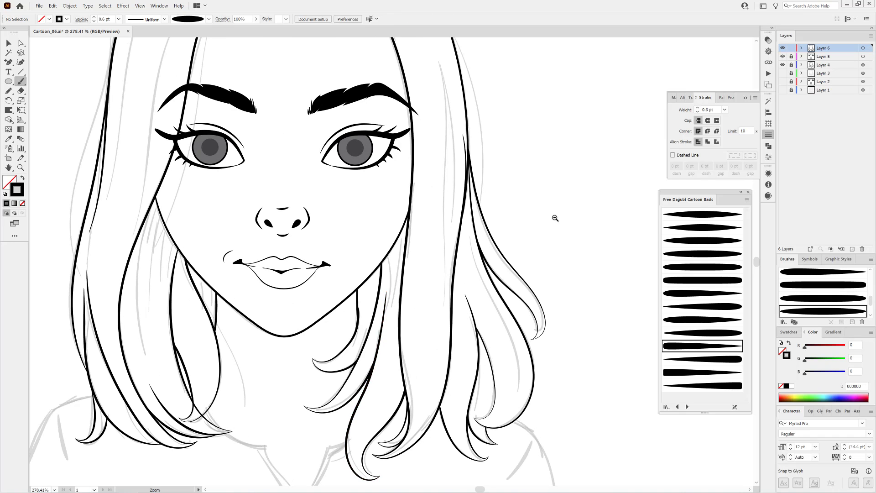
pyautogui.scroll(-2, 555, 217)
# Paint three strands down the right hair, including one longer strand.
pyautogui.moveTo(503, 182); pyautogui.dragTo(505, 152)
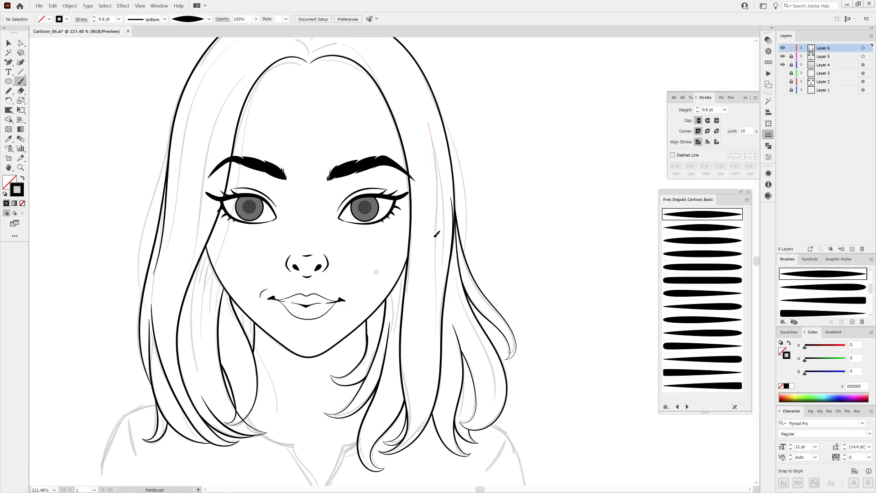
pyautogui.moveTo(437, 234); pyautogui.dragTo(435, 354)
pyautogui.moveTo(442, 232); pyautogui.dragTo(443, 233)
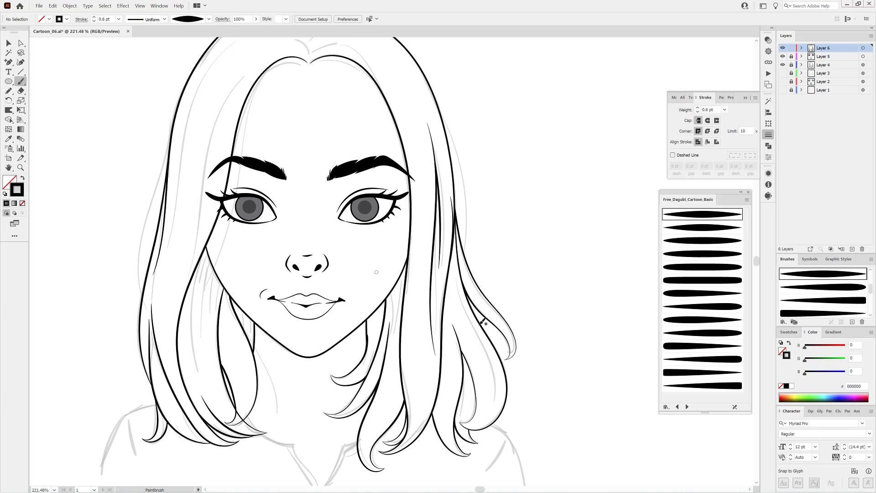
pyautogui.moveTo(480, 346)
pyautogui.mouseDown()
pyautogui.moveTo(499, 392)
pyautogui.moveTo(489, 228)
pyautogui.mouseUp()
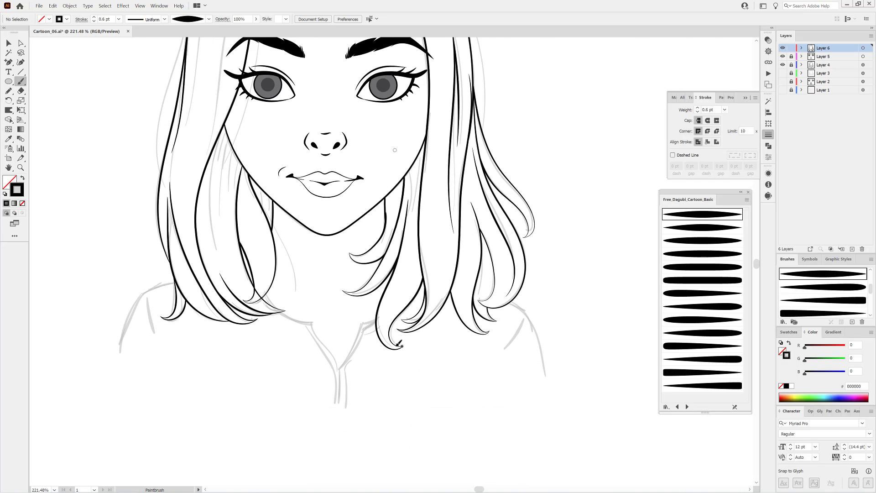
pyautogui.scroll(5, 398, 346)
# Add five strands along the lower hair edge and curving up from the hair tips.
pyautogui.moveTo(382, 325); pyautogui.dragTo(397, 367)
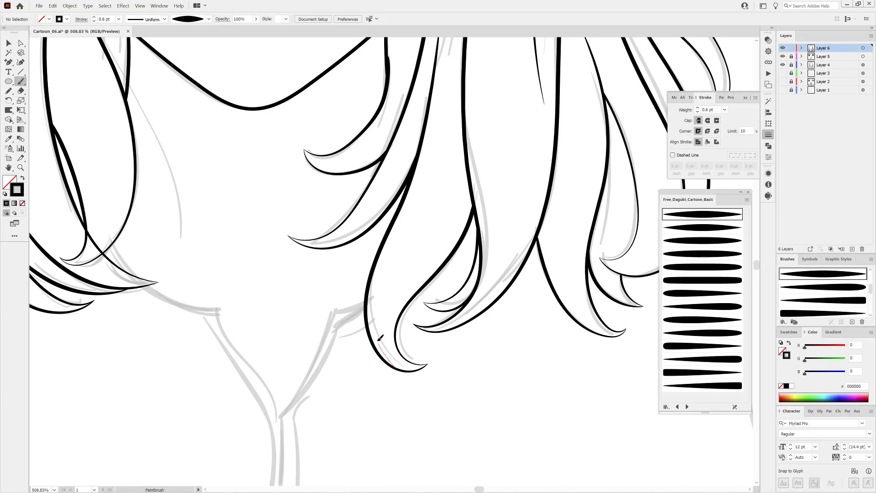
pyautogui.moveTo(404, 232); pyautogui.dragTo(420, 178)
pyautogui.moveTo(454, 331); pyautogui.dragTo(396, 380)
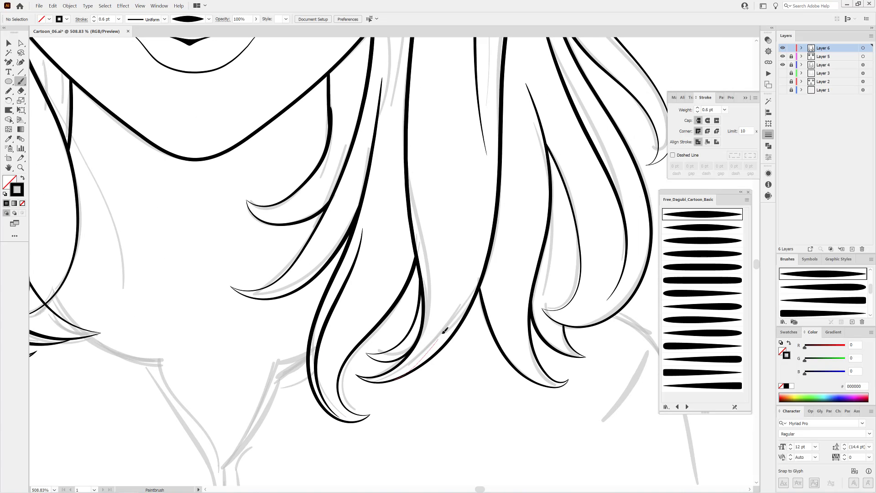
pyautogui.moveTo(444, 330); pyautogui.dragTo(470, 202)
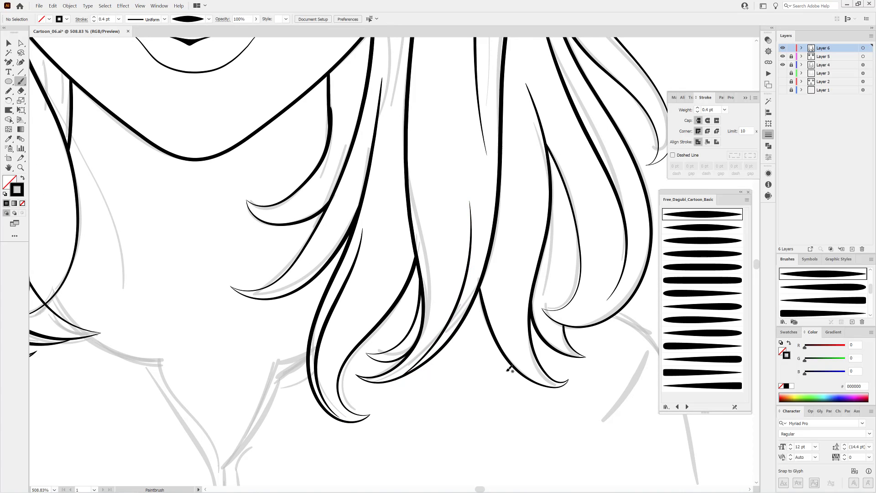
pyautogui.hscroll(5, 386, 174)
pyautogui.moveTo(384, 286); pyautogui.dragTo(388, 320)
pyautogui.scroll(-3, 388, 274)
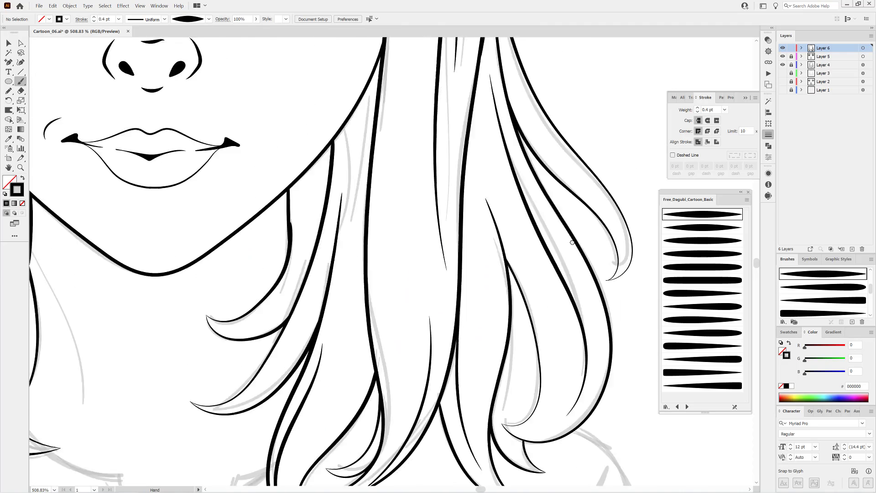
pyautogui.moveTo(178, 201); pyautogui.dragTo(478, 278)
pyautogui.scroll(3, 382, 240)
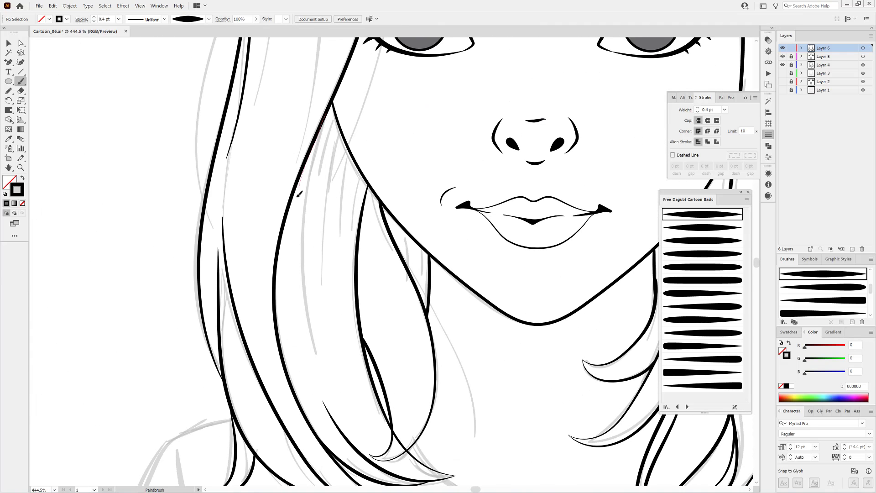
# Paint four fine strands inside the left hair, deselecting between strokes.
pyautogui.moveTo(298, 195); pyautogui.dragTo(295, 357)
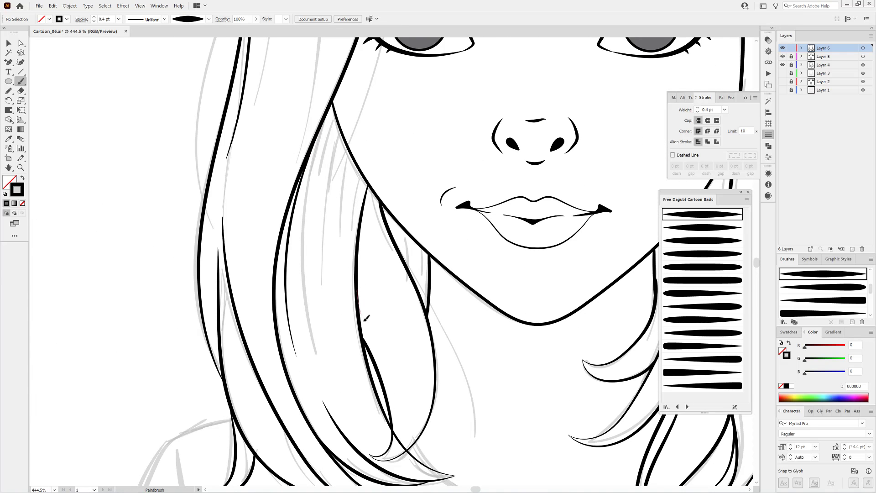
pyautogui.moveTo(357, 303); pyautogui.dragTo(392, 403)
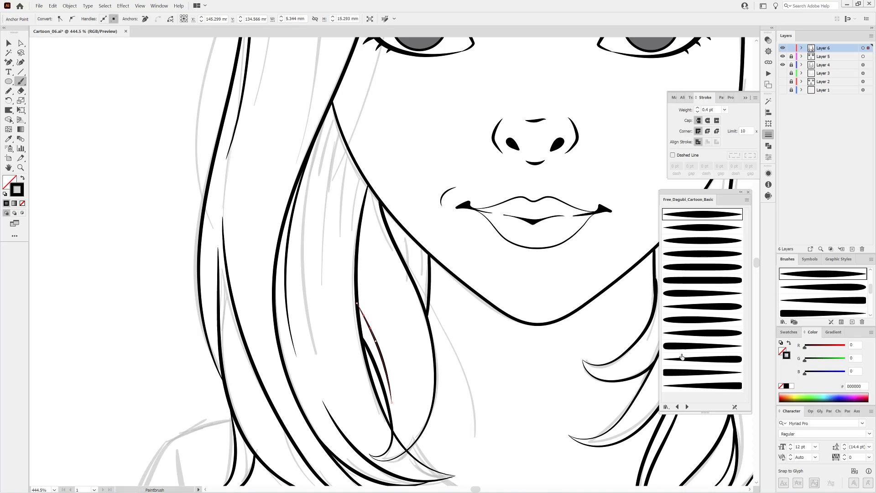
pyautogui.hotkey('ctrl', 'shift', 'a')
pyautogui.scroll(-4, 418, 431)
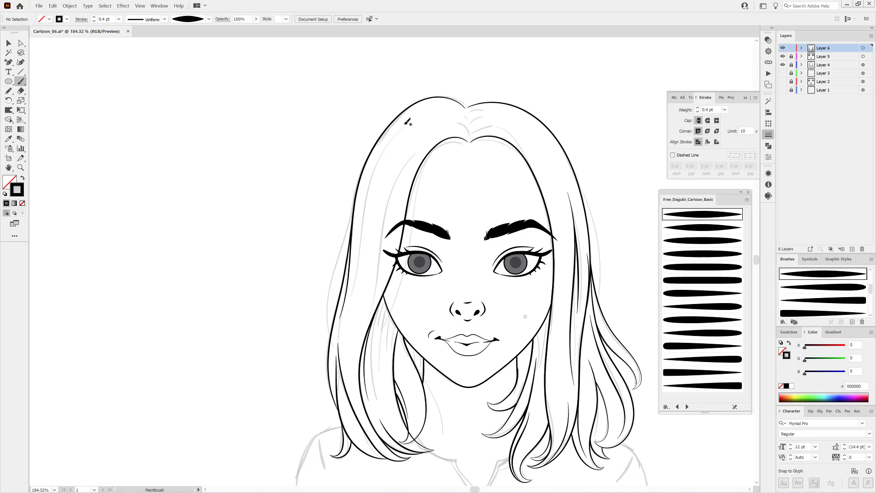
pyautogui.moveTo(354, 295); pyautogui.dragTo(363, 332)
pyautogui.scroll(3, 373, 310)
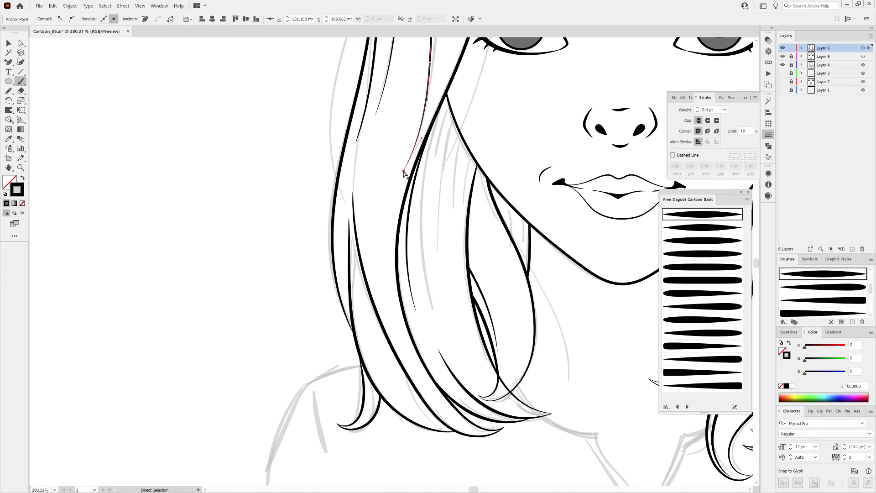
pyautogui.hotkey('ctrl', 'shift', 'a')
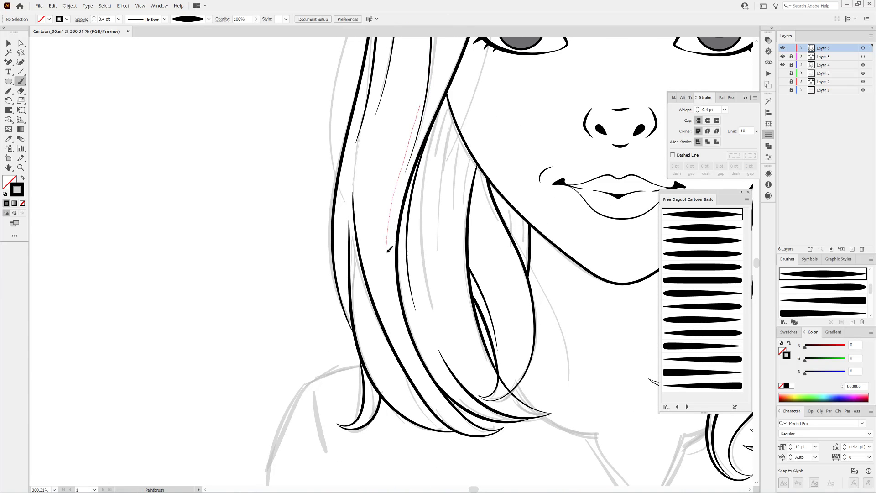
pyautogui.moveTo(389, 248); pyautogui.dragTo(395, 290)
pyautogui.scroll(-5, 499, 223)
# Nudge the left and right hair path tips at the parting using direct anchor selection.
pyautogui.moveTo(499, 223); pyautogui.dragTo(483, 197)
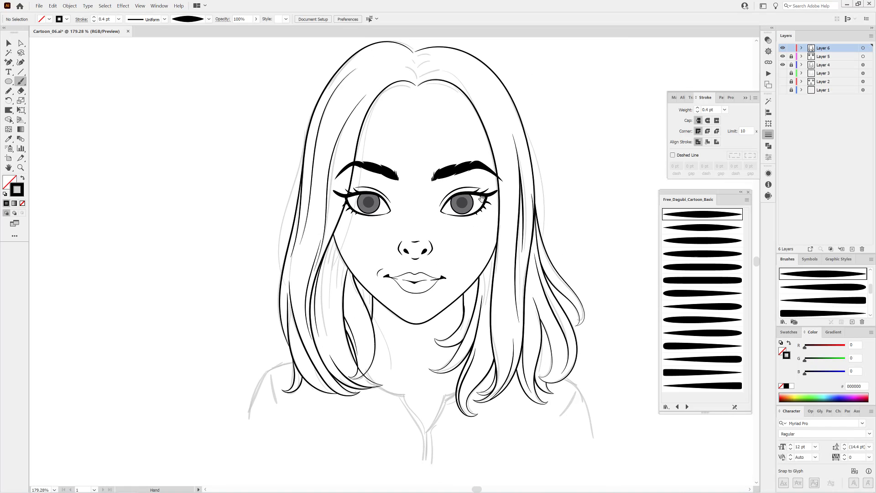
pyautogui.scroll(5, 475, 183)
pyautogui.scroll(1, 386, 173)
pyautogui.press('a')
pyautogui.click(391, 168)
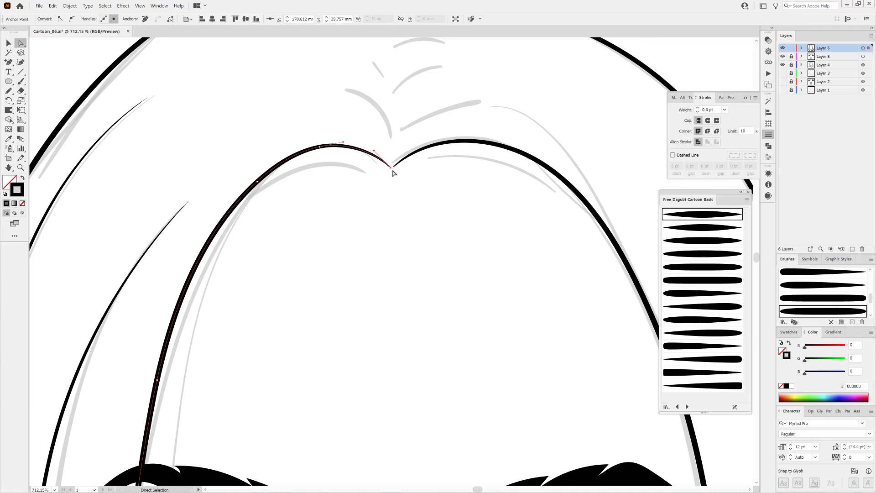
pyautogui.click(392, 168)
pyautogui.scroll(3, 384, 208)
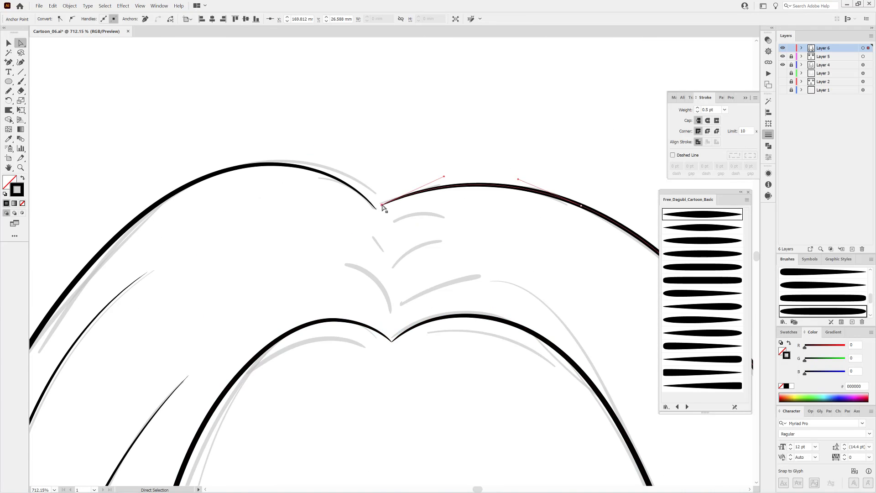
pyautogui.moveTo(382, 206); pyautogui.dragTo(380, 208)
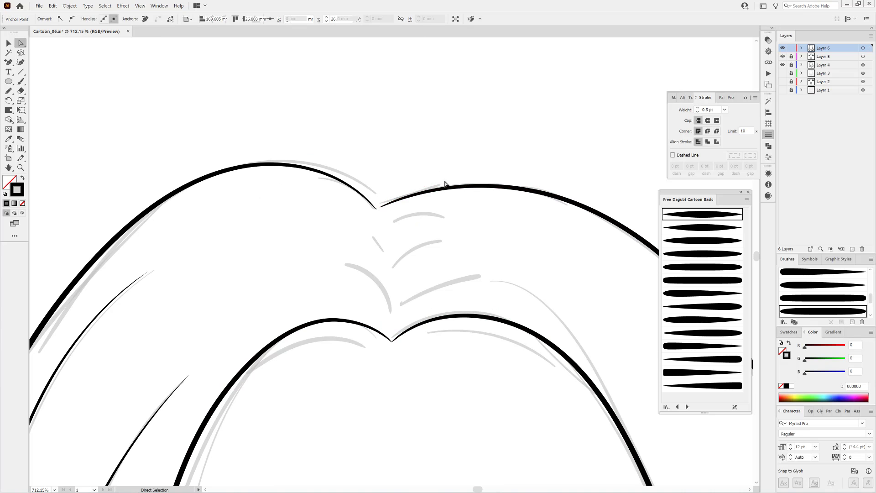
pyautogui.moveTo(373, 221); pyautogui.dragTo(386, 208)
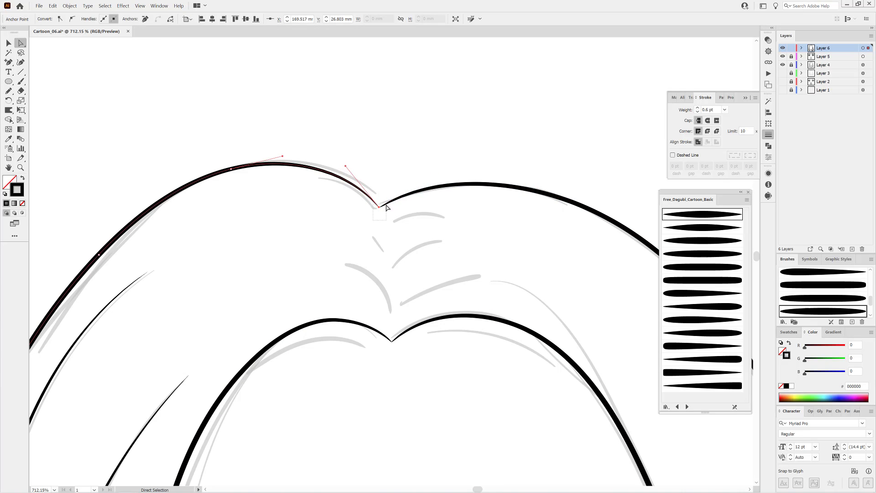
pyautogui.click(434, 128)
pyautogui.scroll(-5, 508, 294)
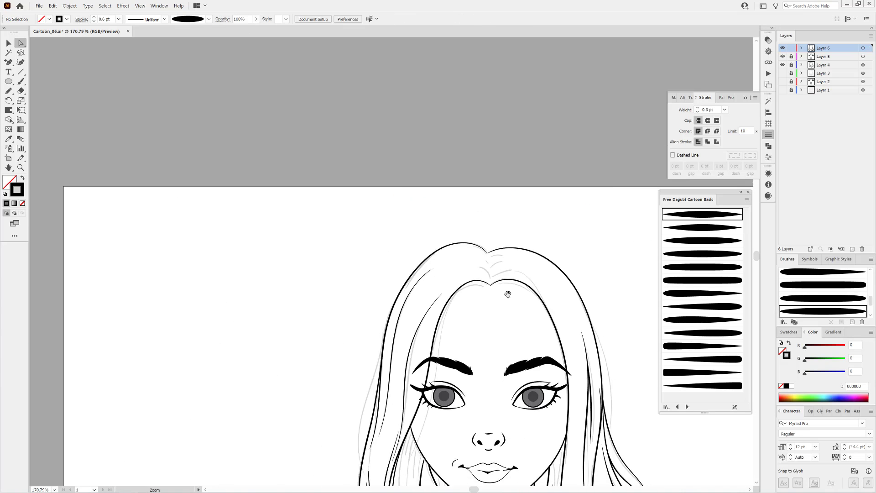
pyautogui.moveTo(508, 294); pyautogui.dragTo(441, 145)
pyautogui.scroll(5, 442, 183)
# Undo a trial parting strand and confirm the Blob Brush options.
pyautogui.press('b')
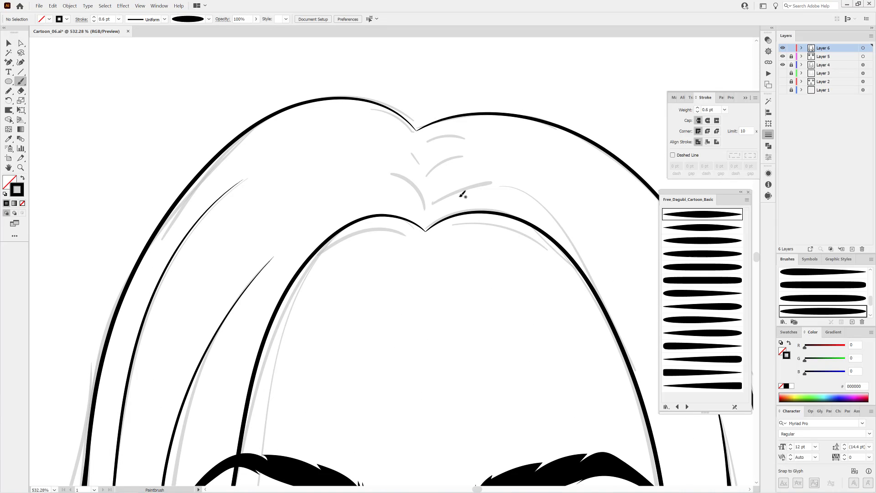
pyautogui.moveTo(451, 194); pyautogui.dragTo(422, 211)
pyautogui.hotkey('ctrl', 'z')
pyautogui.moveTo(21, 81); pyautogui.dragTo(41, 90)
pyautogui.doubleClick(21, 81)
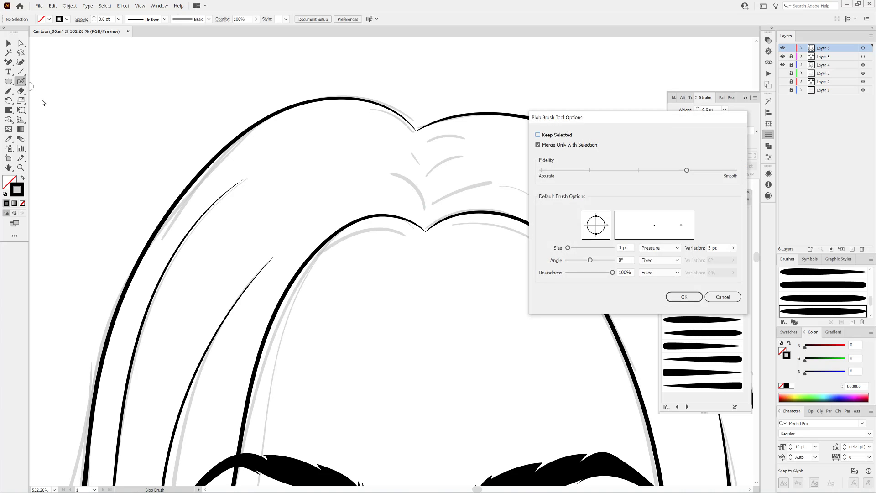
pyautogui.click(685, 297)
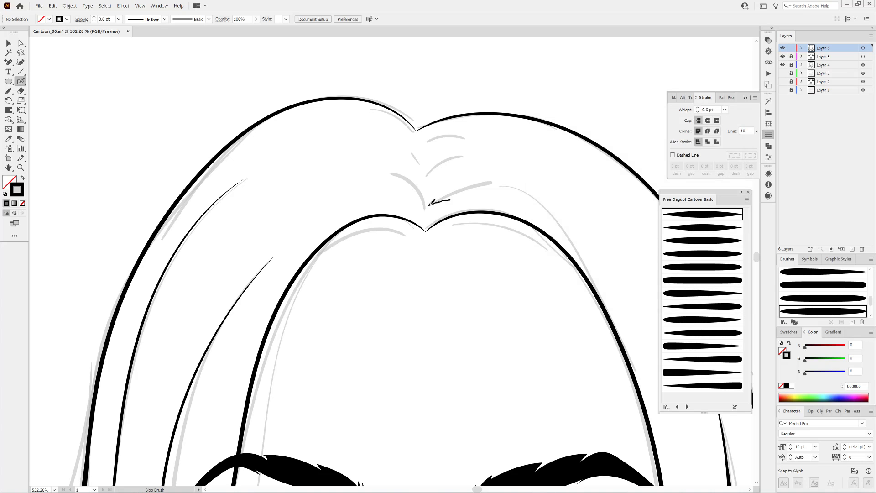
# Paint six short tapered strands around the hair parting with the Blob Brush.
pyautogui.moveTo(429, 203); pyautogui.dragTo(482, 182)
pyautogui.moveTo(454, 133); pyautogui.dragTo(420, 146)
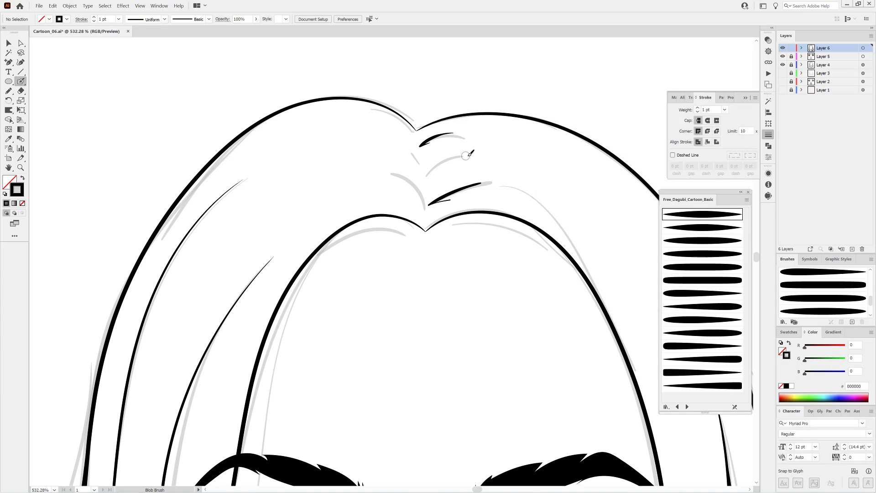
pyautogui.moveTo(507, 155); pyautogui.dragTo(420, 170)
pyautogui.moveTo(414, 133); pyautogui.dragTo(325, 130)
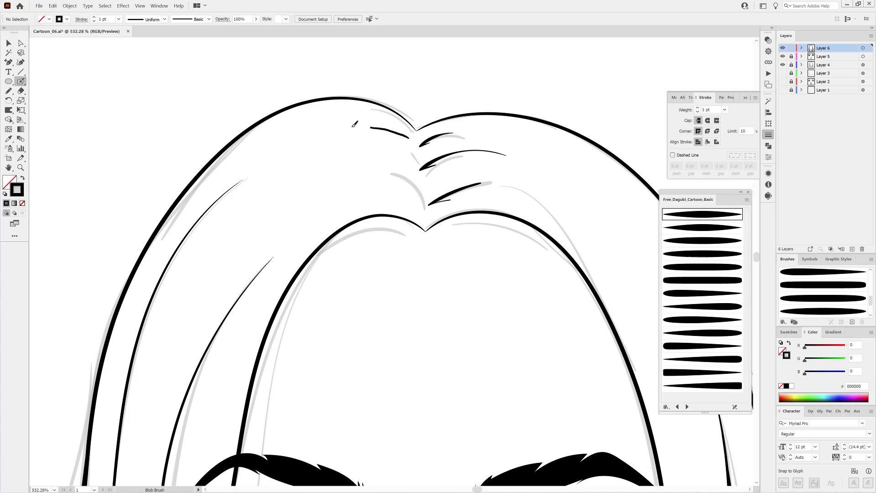
pyautogui.moveTo(409, 138); pyautogui.dragTo(388, 135)
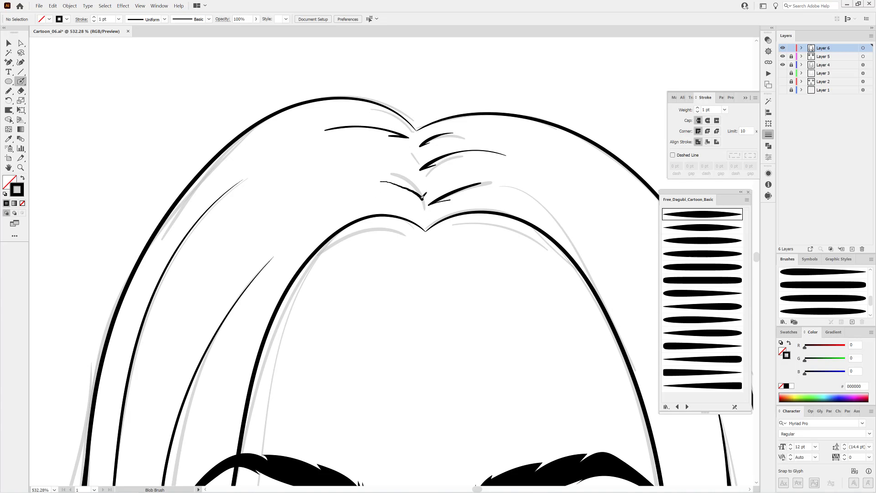
pyautogui.moveTo(423, 197); pyautogui.dragTo(423, 197)
pyautogui.scroll(-3, 485, 250)
pyautogui.scroll(-3, 486, 251)
pyautogui.scroll(4, 467, 190)
pyautogui.scroll(2, 469, 211)
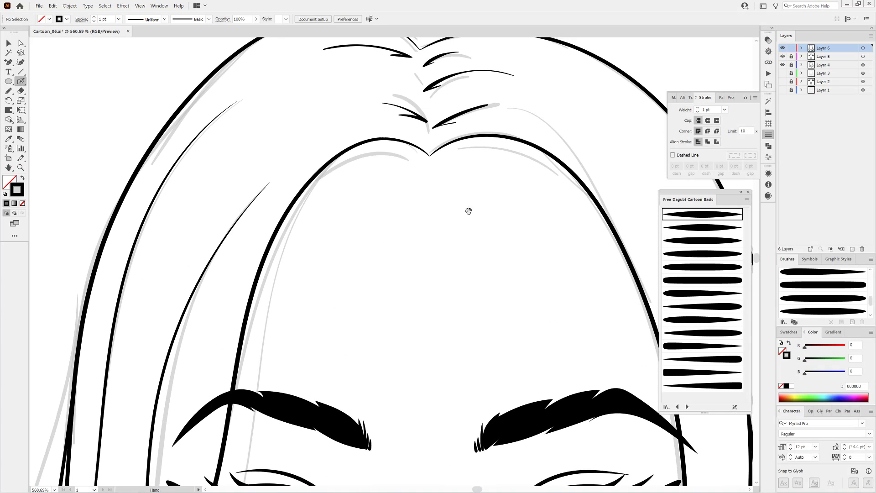
# Ink the hairline above the forehead with the first library brush at 0.4 pt.
pyautogui.click(676, 217)
pyautogui.press('b')
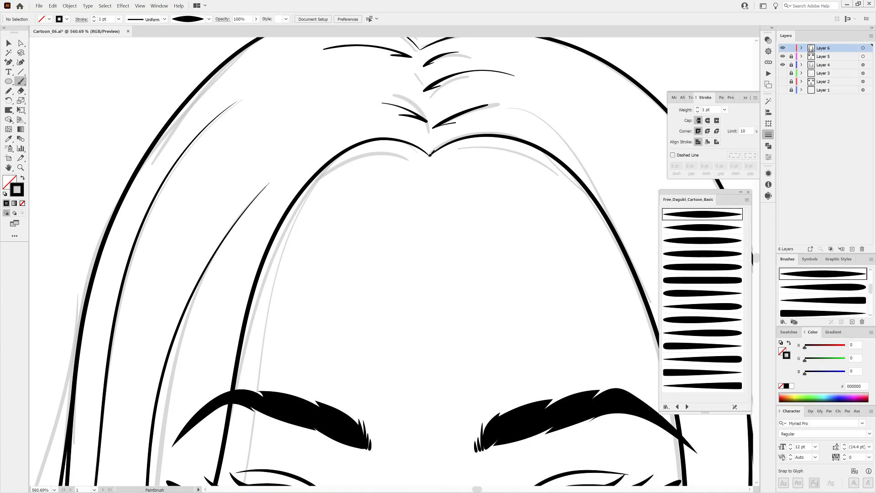
pyautogui.moveTo(341, 158); pyautogui.dragTo(308, 183)
pyautogui.click(697, 112)
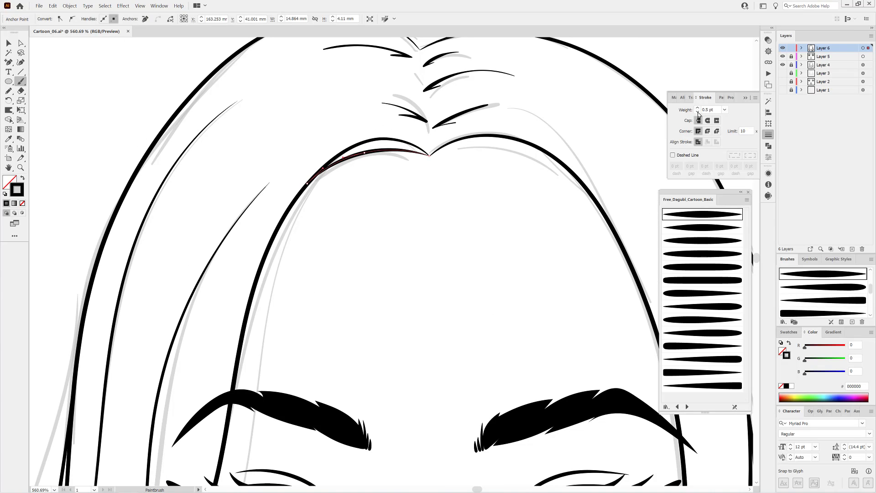
pyautogui.hotkey('ctrl', 'shift', 'a')
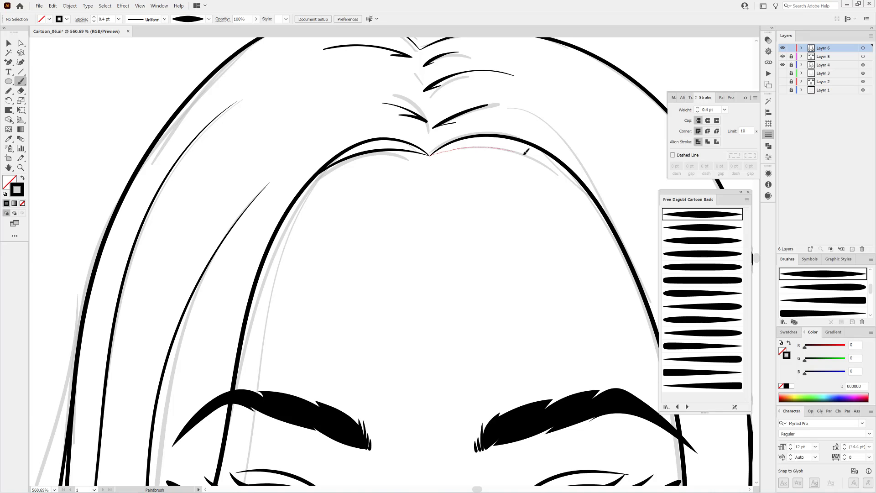
pyautogui.moveTo(526, 152); pyautogui.dragTo(612, 235)
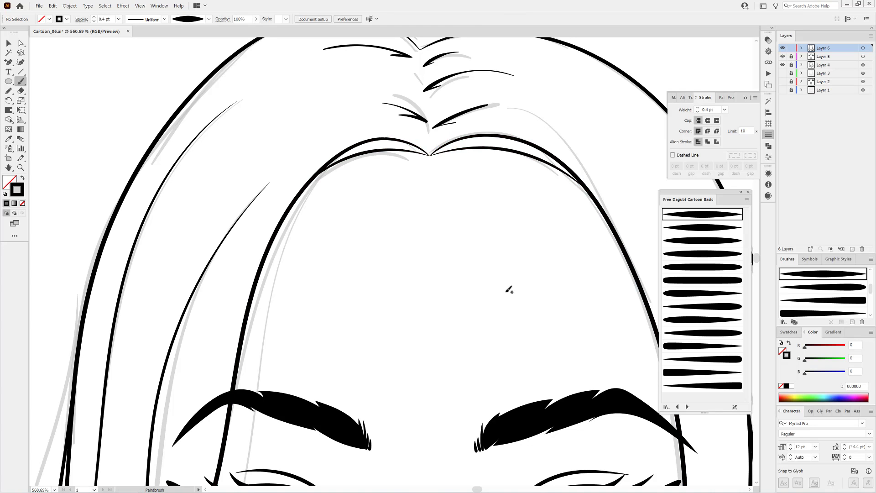
pyautogui.scroll(-6, 508, 289)
pyautogui.moveTo(615, 413)
pyautogui.mouseDown()
pyautogui.moveTo(568, 321)
pyautogui.moveTo(597, 376)
pyautogui.mouseUp()
# Toggle Layer 4's sketch off and on, then ink the shoulder line beneath the hair.
pyautogui.click(784, 65)
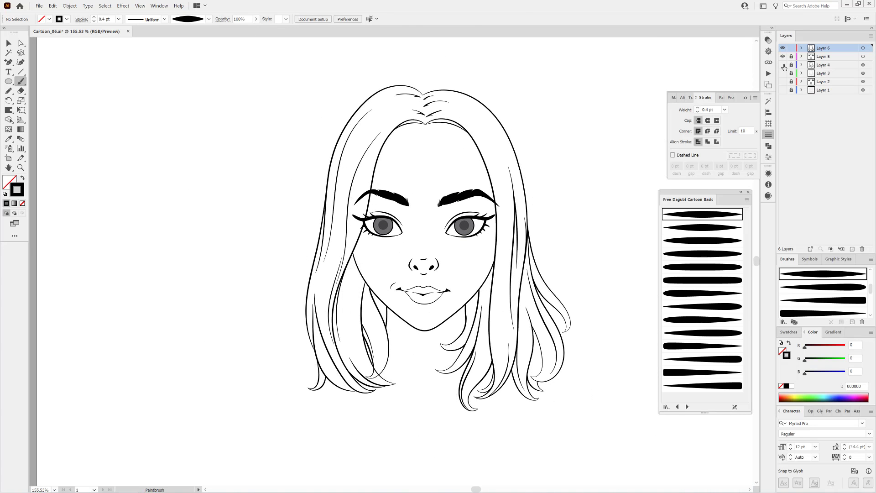
pyautogui.click(783, 64)
pyautogui.scroll(1, 548, 362)
pyautogui.scroll(3, 548, 362)
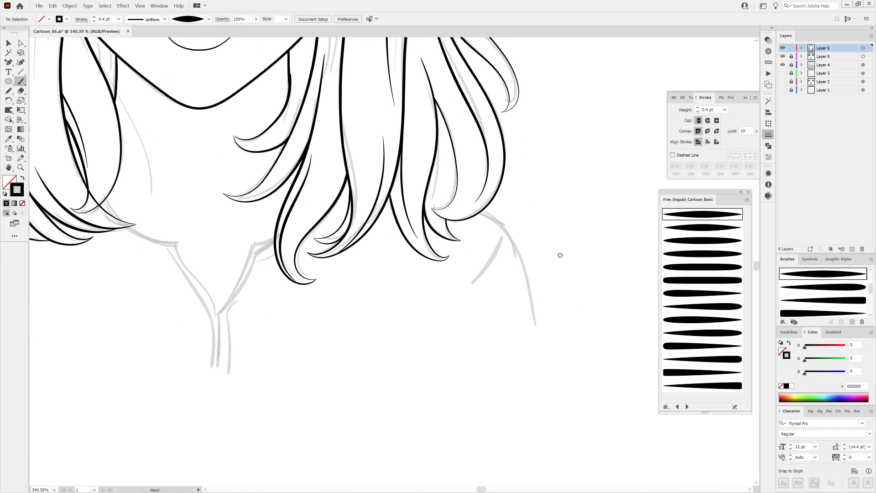
pyautogui.click(677, 347)
pyautogui.scroll(3, 484, 179)
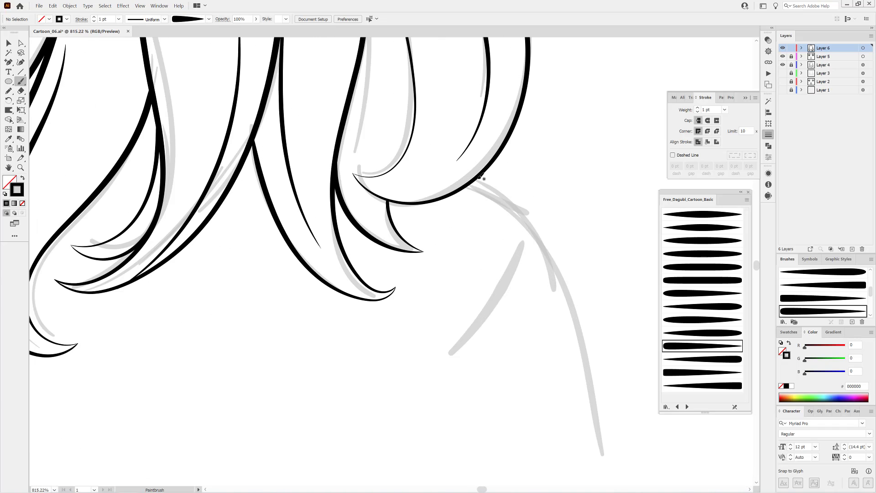
pyautogui.moveTo(606, 458); pyautogui.dragTo(606, 459)
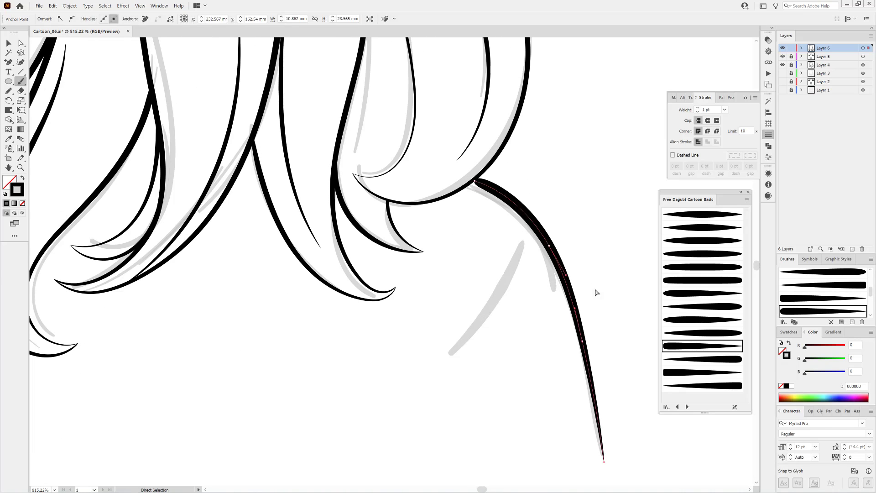
# Paint the other shoulder outline with another tapered library brush.
pyautogui.click(678, 372)
pyautogui.scroll(3, 534, 210)
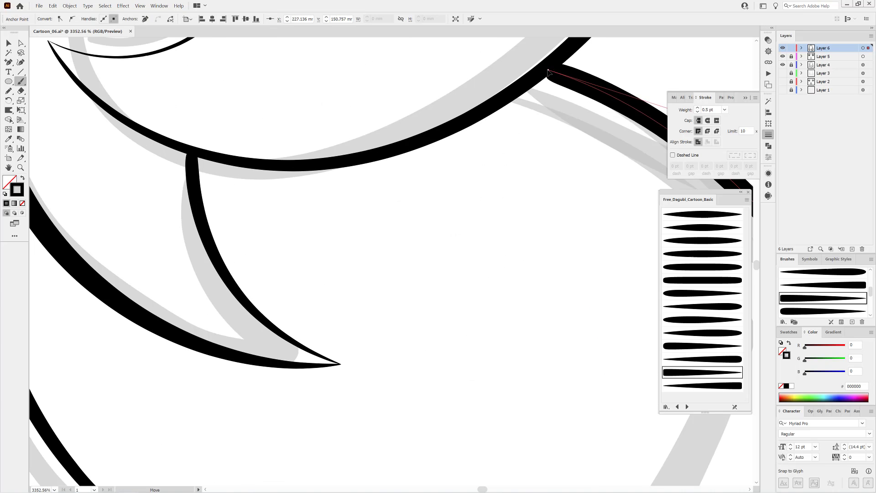
pyautogui.scroll(-5, 534, 210)
pyautogui.keyDown('ctrl'); pyautogui.click(598, 186); pyautogui.keyUp('ctrl')
pyautogui.click(674, 348)
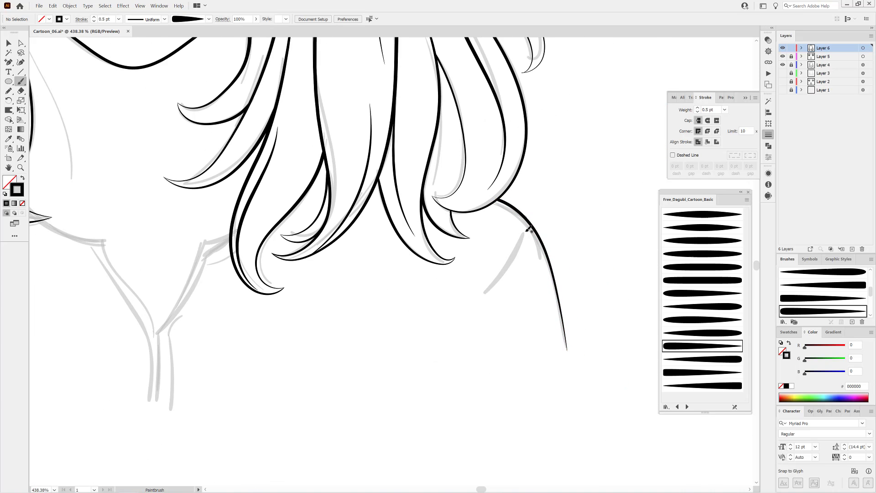
pyautogui.scroll(-2, 303, 248)
pyautogui.scroll(5, 302, 248)
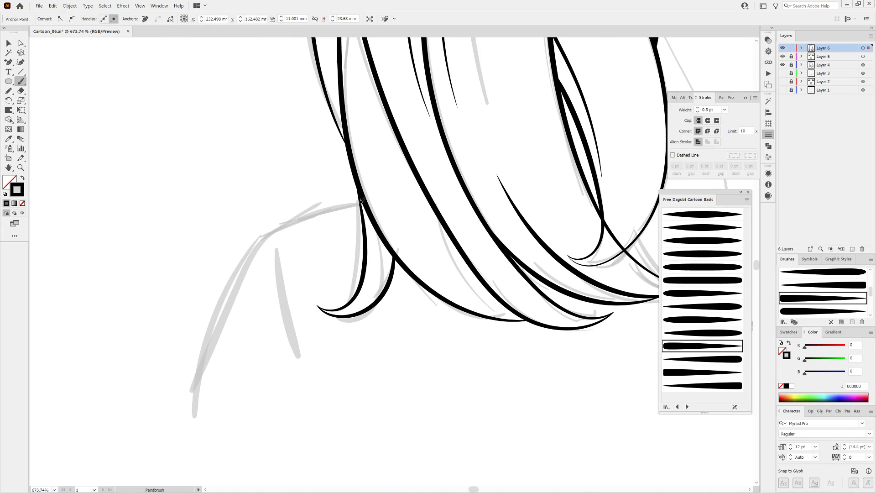
pyautogui.moveTo(274, 247); pyautogui.dragTo(314, 393)
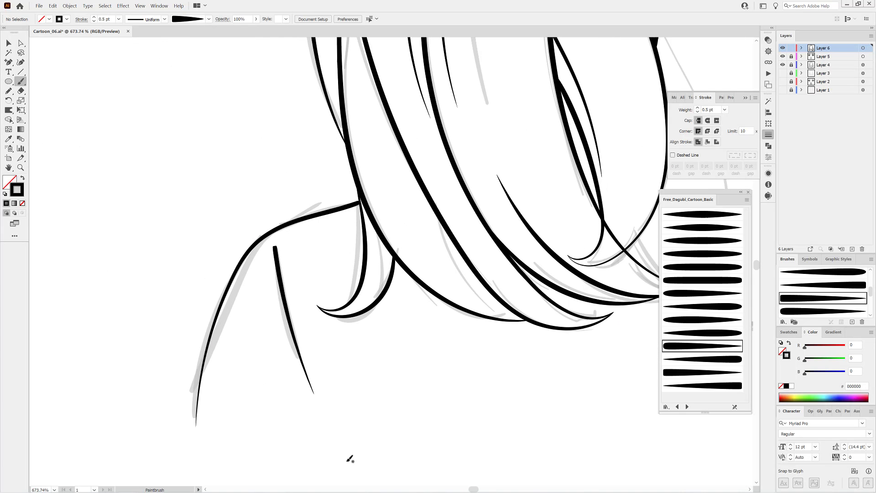
pyautogui.click(683, 294)
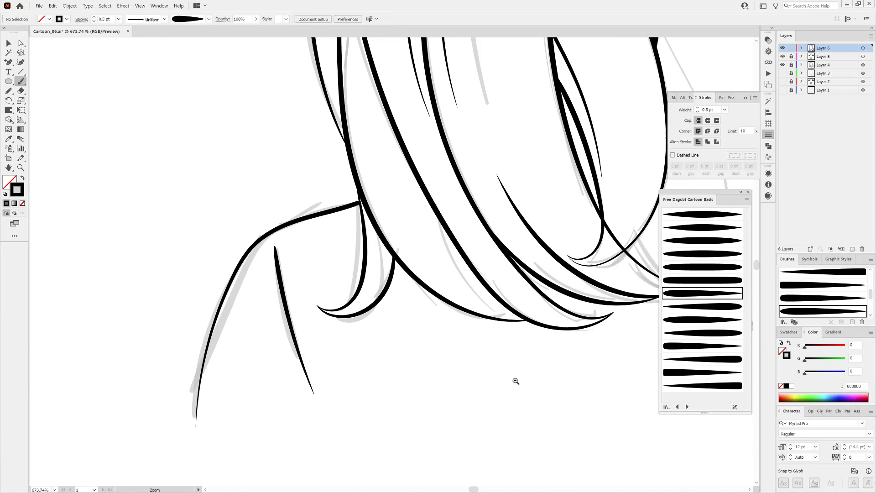
pyautogui.scroll(-5, 514, 381)
pyautogui.scroll(5, 477, 342)
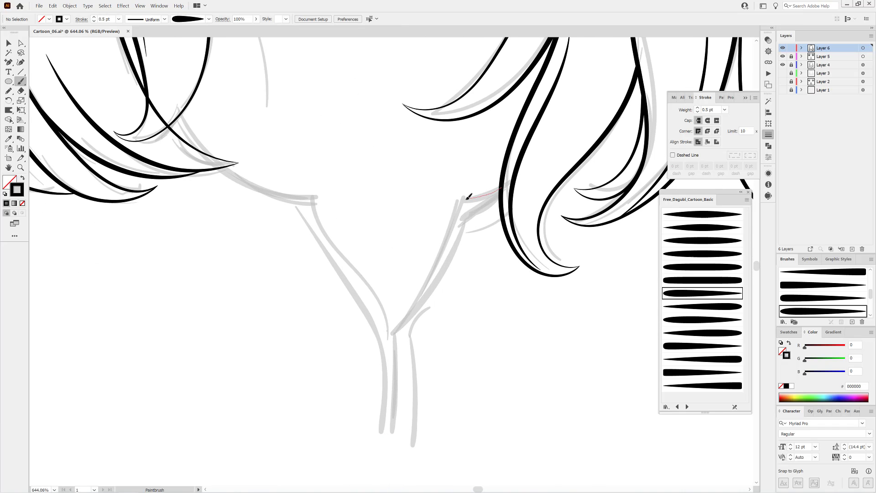
# Ink the neck and collar line, then reshape its top and bottom corners.
pyautogui.moveTo(396, 399); pyautogui.dragTo(393, 468)
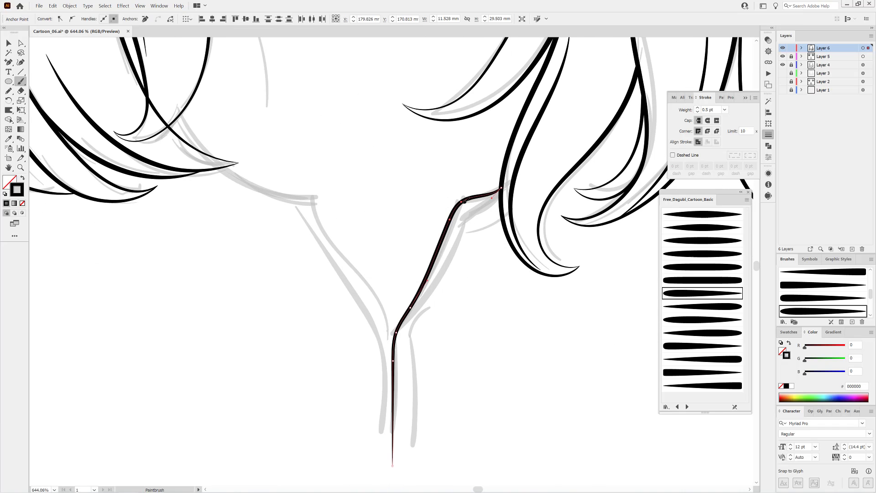
pyautogui.scroll(5, 458, 205)
pyautogui.keyDown('ctrl'); pyautogui.click(465, 197); pyautogui.keyUp('ctrl')
pyautogui.moveTo(454, 209); pyautogui.dragTo(451, 210)
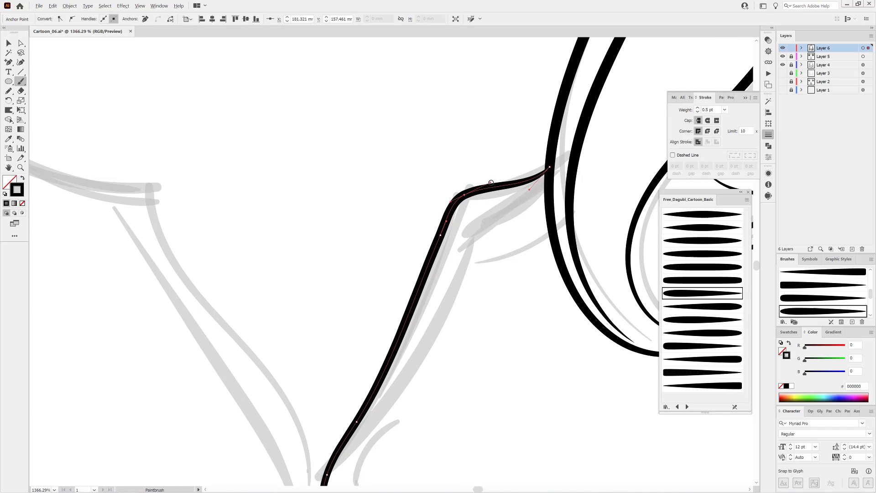
pyautogui.press('a')
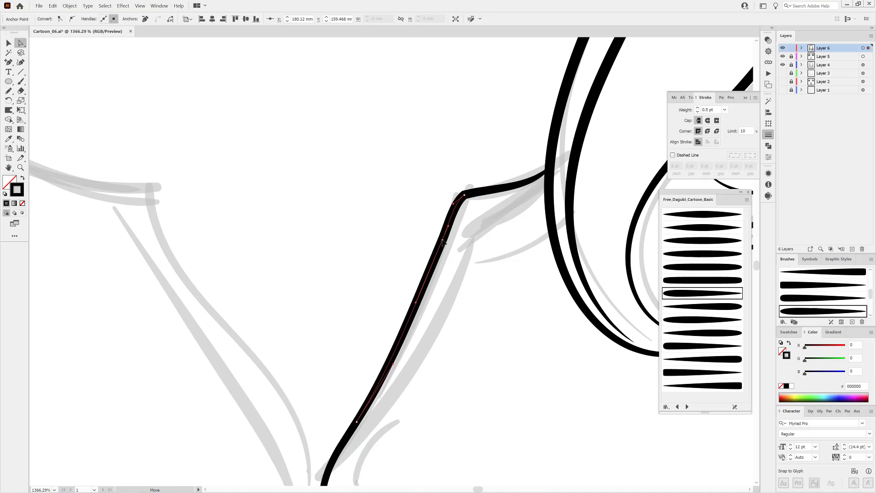
pyautogui.moveTo(305, 274); pyautogui.dragTo(408, 214)
pyautogui.moveTo(431, 417); pyautogui.dragTo(424, 412)
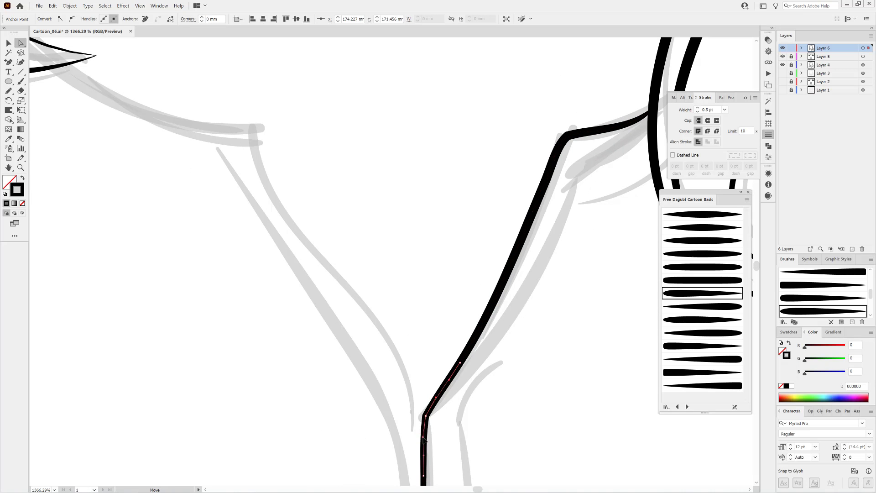
pyautogui.click(557, 358)
pyautogui.scroll(-5, 462, 182)
pyautogui.scroll(4, 463, 182)
pyautogui.click(507, 223)
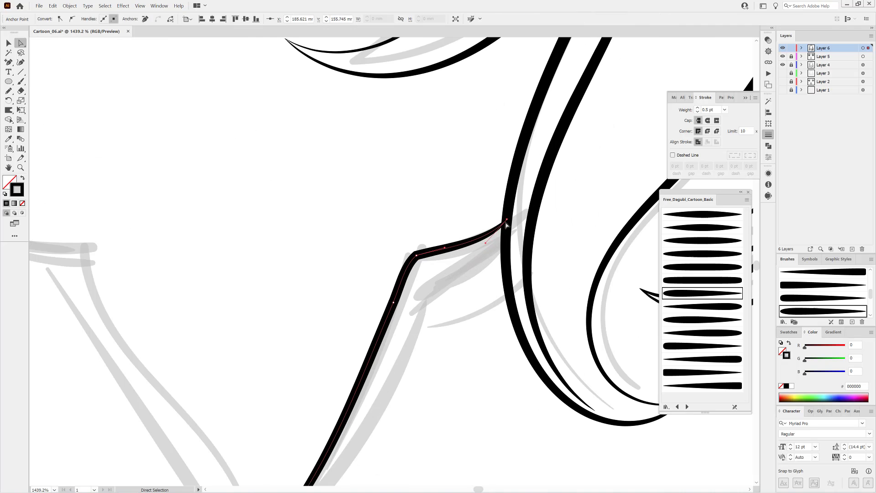
pyautogui.scroll(-3, 563, 374)
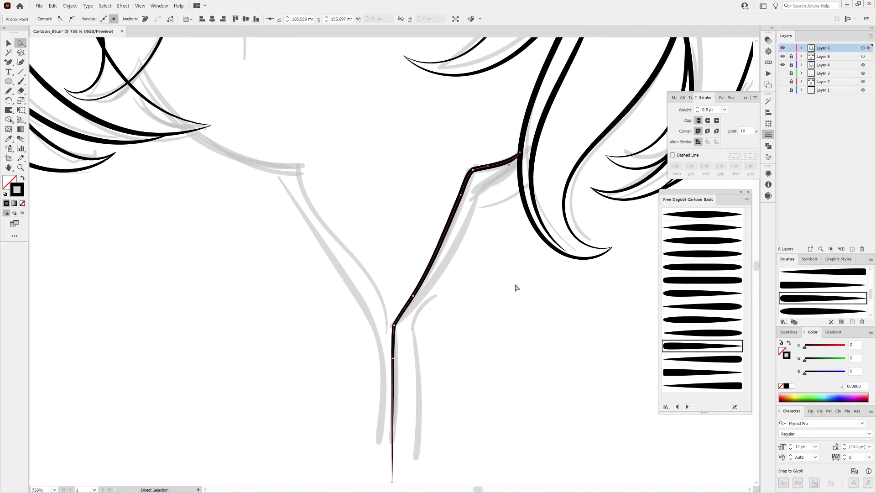
pyautogui.click(358, 280)
# Paint strokes at the left shoulder and neck, undoing the stray ones.
pyautogui.press('b')
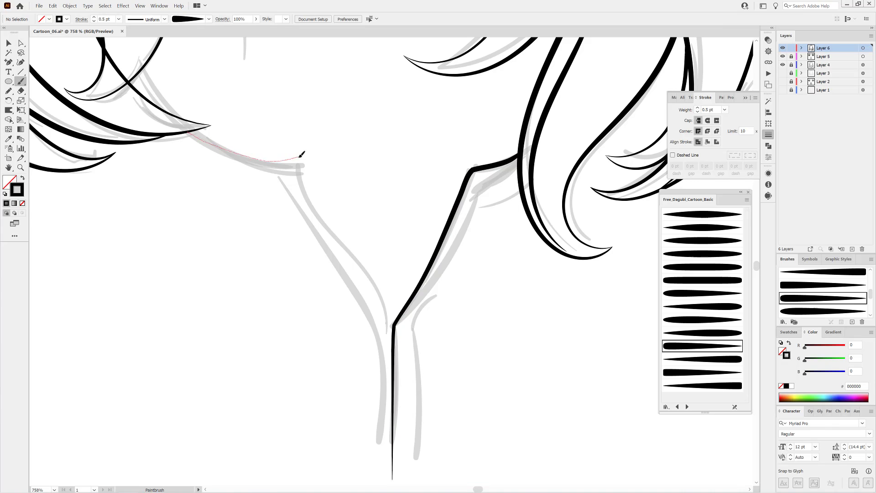
pyautogui.moveTo(300, 156); pyautogui.dragTo(301, 155)
pyautogui.moveTo(397, 312); pyautogui.dragTo(393, 319)
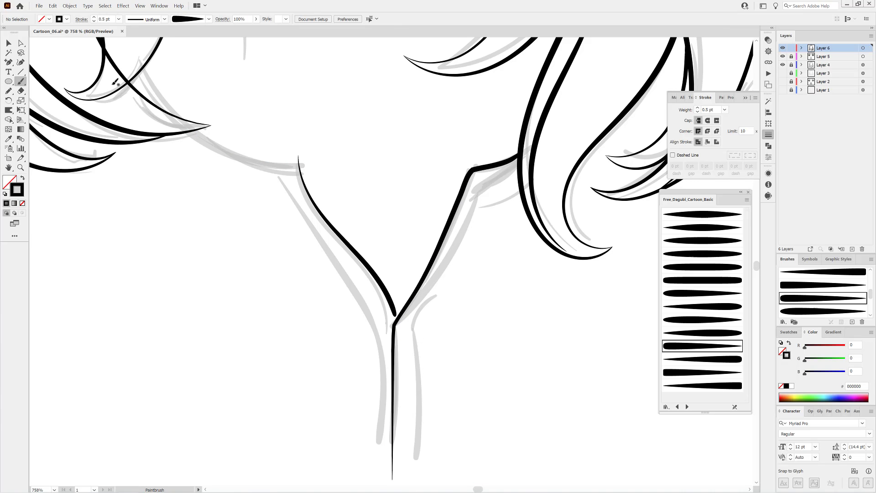
pyautogui.click(52, 5)
pyautogui.click(91, 10)
pyautogui.click(52, 5)
pyautogui.click(64, 14)
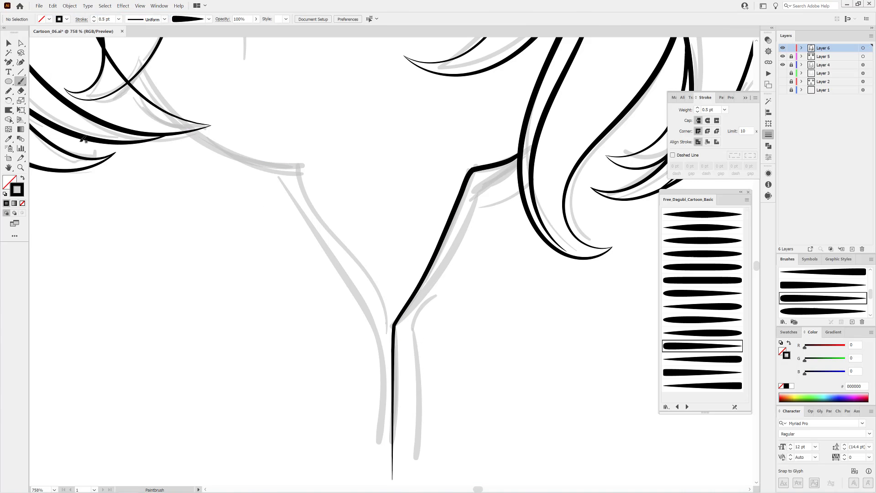
# Ink the left shoulder top down the neck and apply a thicker tapered brush.
pyautogui.moveTo(219, 147); pyautogui.dragTo(301, 168)
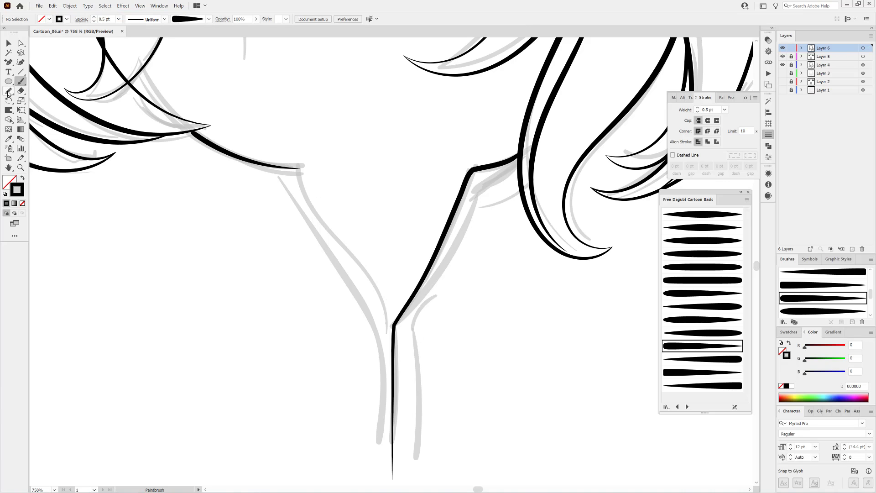
pyautogui.click(8, 92)
pyautogui.keyDown('ctrl'); pyautogui.click(301, 167); pyautogui.keyUp('ctrl')
pyautogui.moveTo(386, 307); pyautogui.dragTo(394, 326)
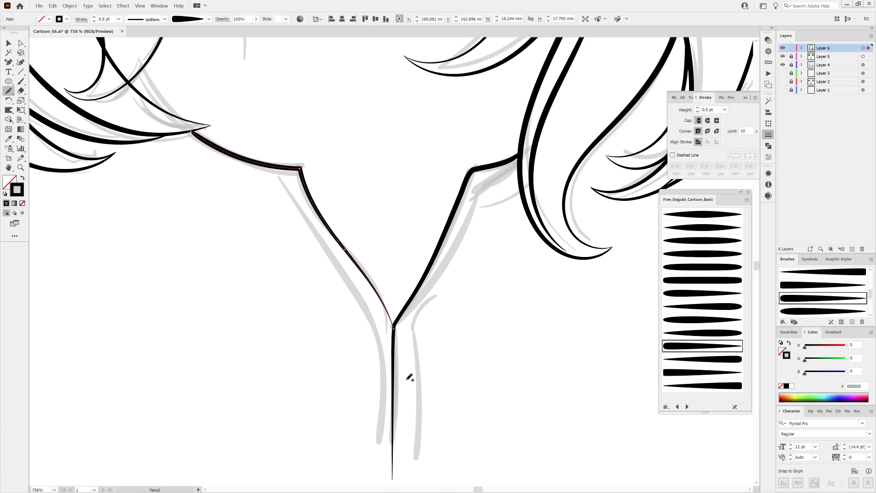
pyautogui.click(680, 280)
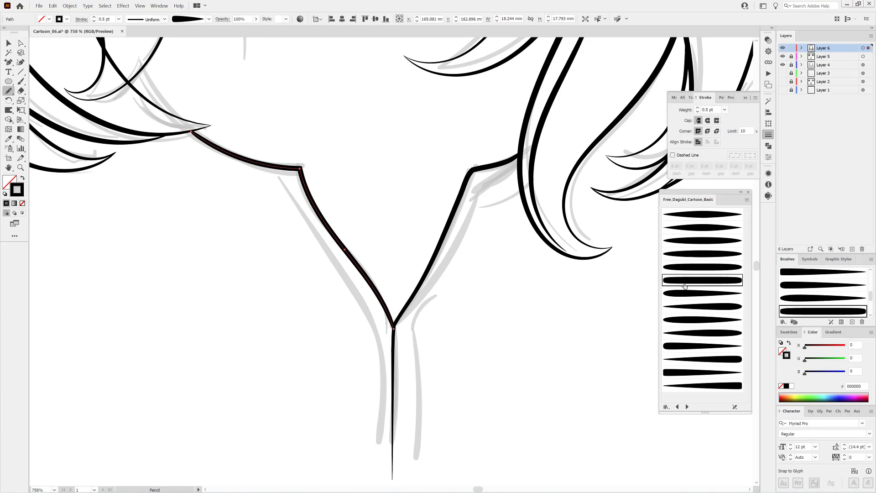
pyautogui.keyDown('ctrl'); pyautogui.click(531, 373); pyautogui.keyUp('ctrl')
# Paint an inner line along the left collar edge and reshape its curve.
pyautogui.press('b')
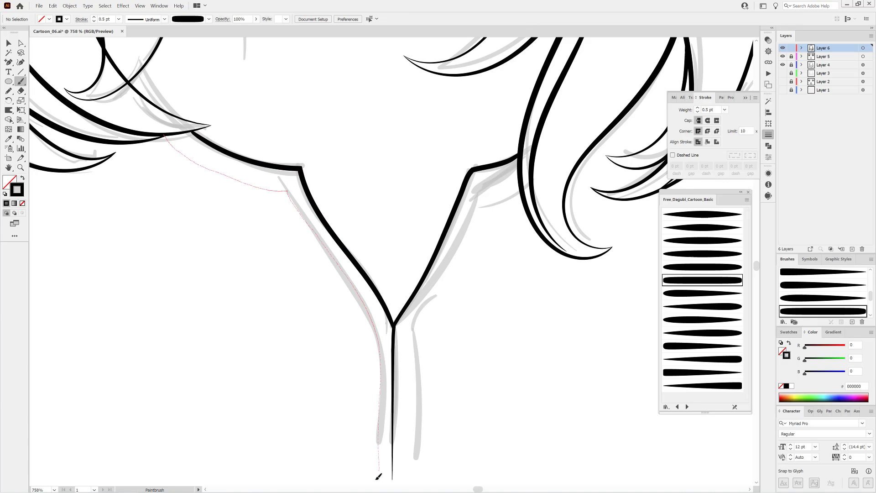
pyautogui.moveTo(378, 477); pyautogui.dragTo(379, 478)
pyautogui.scroll(-5, 524, 352)
pyautogui.scroll(4, 432, 342)
pyautogui.scroll(3, 323, 382)
pyautogui.keyDown('ctrl'); pyautogui.click(326, 391); pyautogui.keyUp('ctrl')
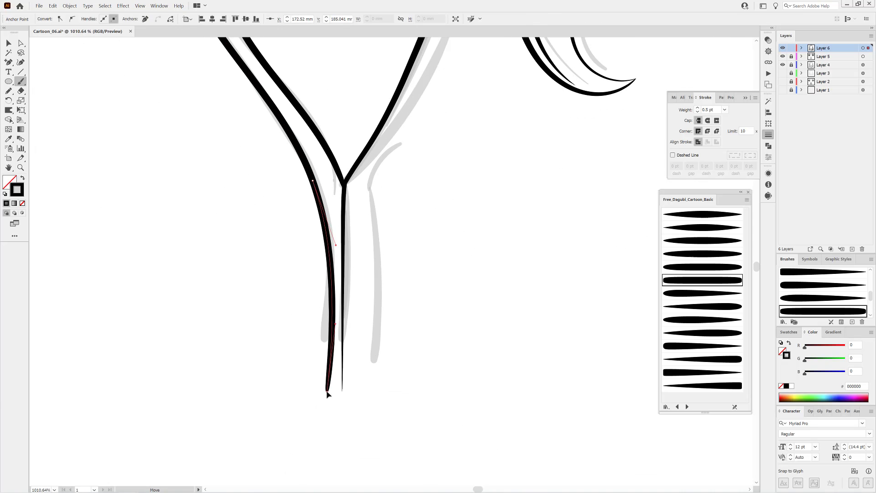
pyautogui.moveTo(336, 246); pyautogui.dragTo(330, 229)
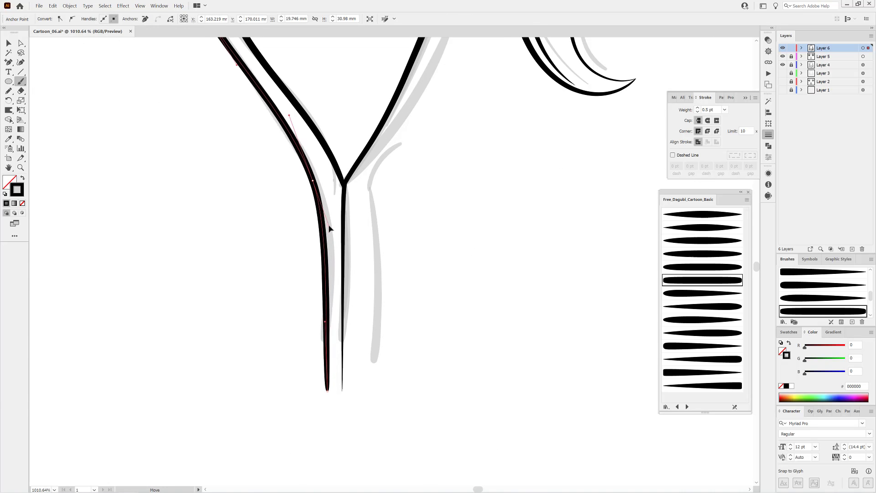
# Paint a matching inner line along the right collar edge.
pyautogui.scroll(-5, 547, 280)
pyautogui.scroll(2, 511, 237)
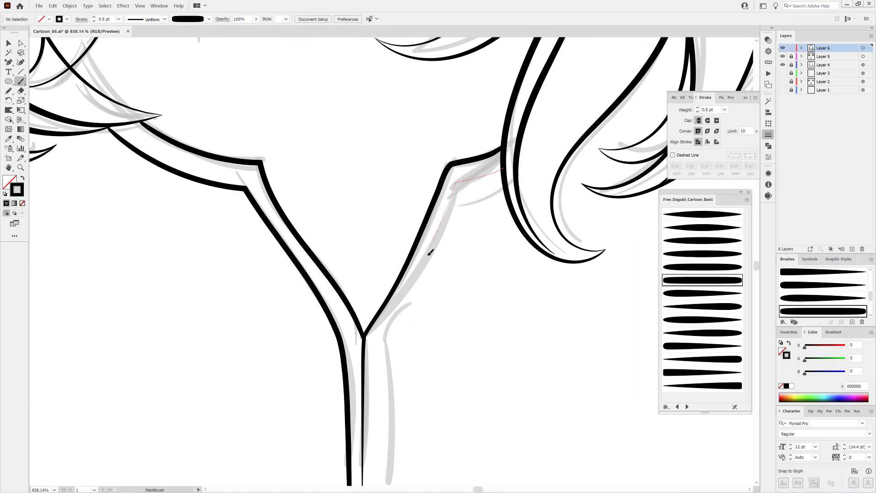
pyautogui.moveTo(365, 353); pyautogui.dragTo(365, 354)
pyautogui.scroll(-5, 456, 343)
pyautogui.scroll(1, 485, 337)
pyautogui.scroll(-1, 557, 340)
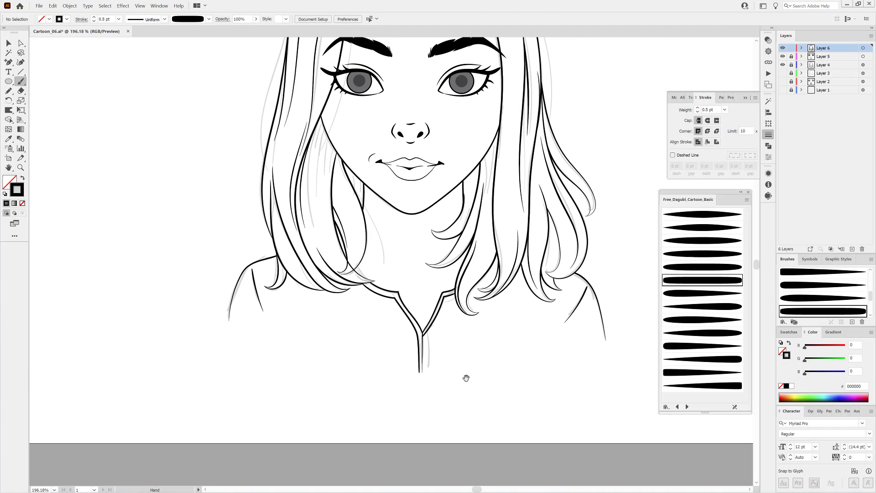
pyautogui.scroll(4, 465, 377)
# Draw small round button circles on the collar below the V.
pyautogui.scroll(2, 520, 355)
pyautogui.moveTo(402, 315); pyautogui.dragTo(404, 313)
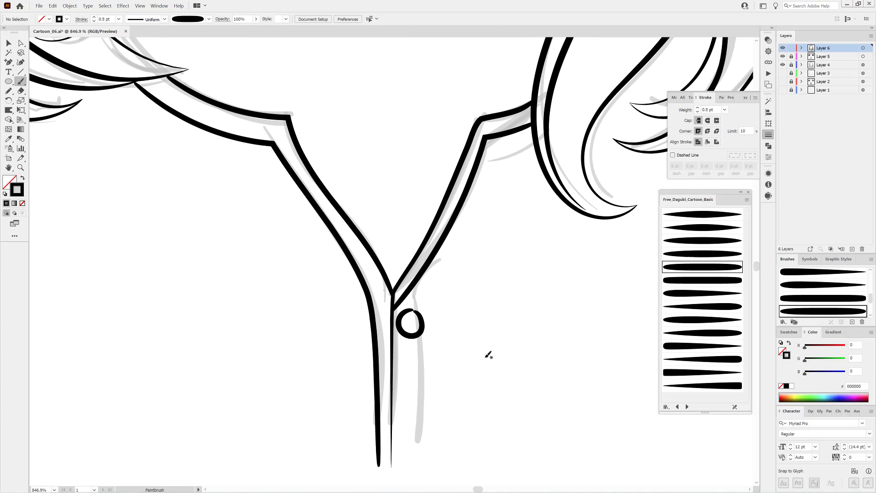
pyautogui.hotkey('ctrl', 'z')
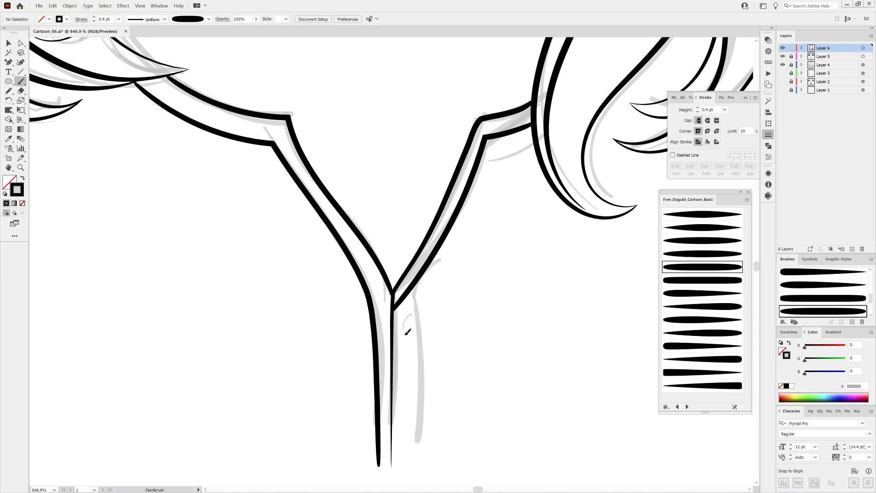
pyautogui.moveTo(408, 332); pyautogui.dragTo(421, 318)
pyautogui.scroll(-2, 503, 391)
pyautogui.scroll(-3, 496, 332)
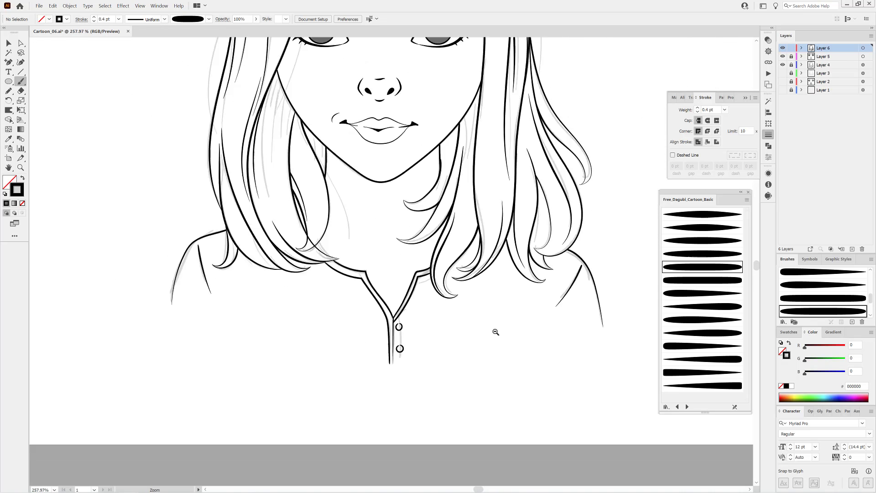
# Hide the grey sketch layer and fit the whole artboard in the window.
pyautogui.scroll(-3, 495, 332)
pyautogui.click(783, 66)
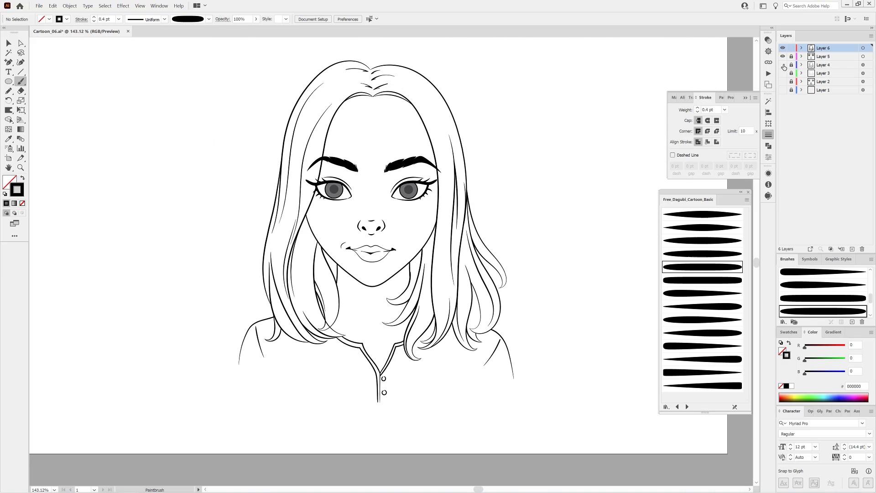
pyautogui.hotkey('ctrl', '0')
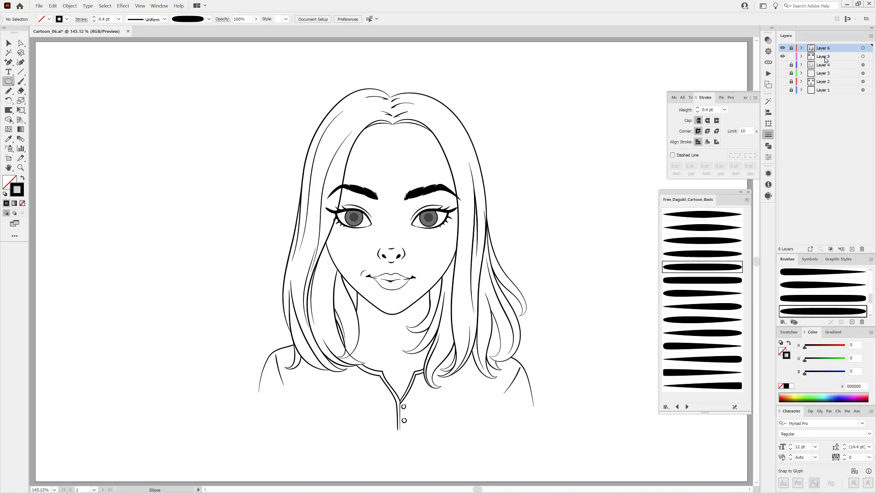
# Draw a white highlight circle on the right iris on Layer 5.
pyautogui.click(824, 57)
pyautogui.scroll(5, 428, 210)
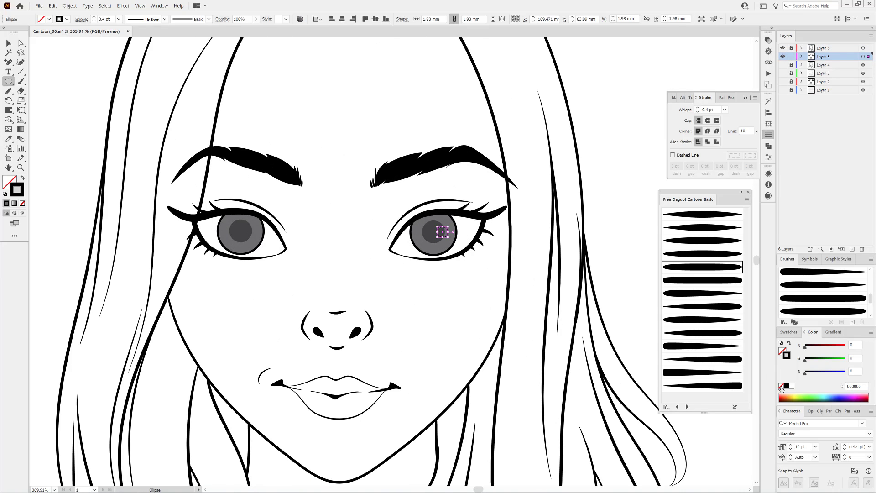
pyautogui.moveTo(442, 232); pyautogui.dragTo(447, 237)
pyautogui.scroll(5, 443, 232)
pyautogui.hscroll(-5, 408, 298)
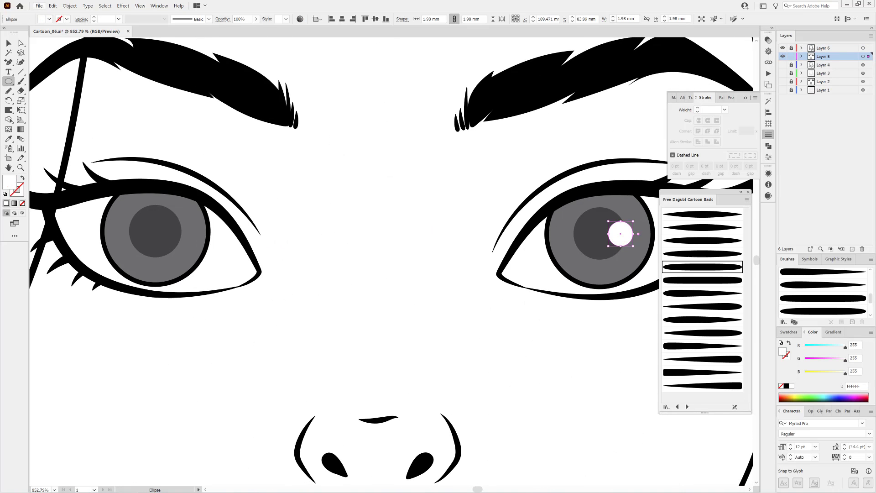
# Copy the highlight onto the left iris, zoom out, and hide the hair/face outline layer.
pyautogui.press('v')
pyautogui.moveTo(375, 244); pyautogui.dragTo(170, 244)
pyautogui.hotkey('ctrl', '-')
pyautogui.hotkey('ctrl', '-')
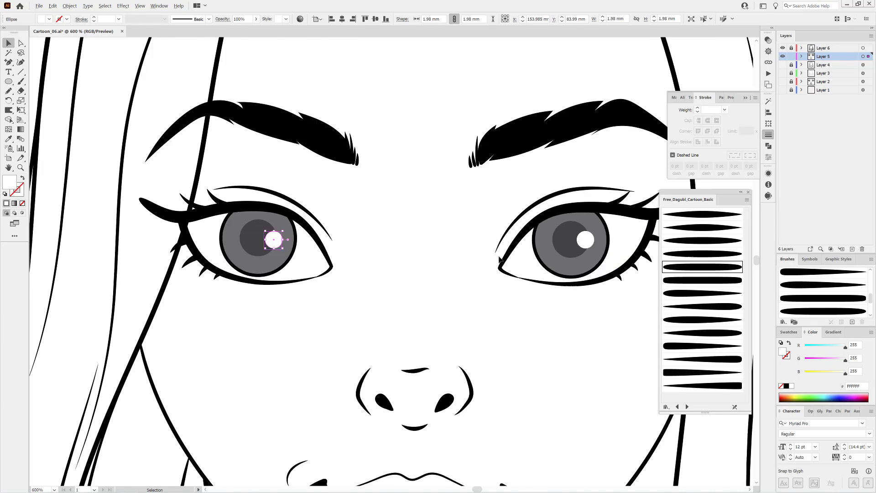
pyautogui.hotkey('ctrl', '-')
pyautogui.hotkey('ctrl', '-')
pyautogui.hotkey('ctrl', '-')
pyautogui.hotkey('ctrl', 'shift', 'a')
pyautogui.click(783, 48)
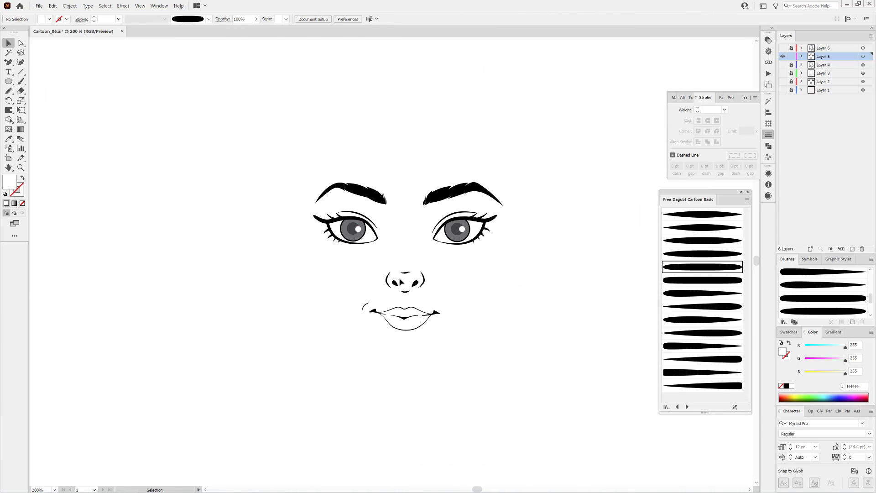
# Lasso the eye artwork, cut and paste it in front, and collect it in a new layer.
pyautogui.press('q')
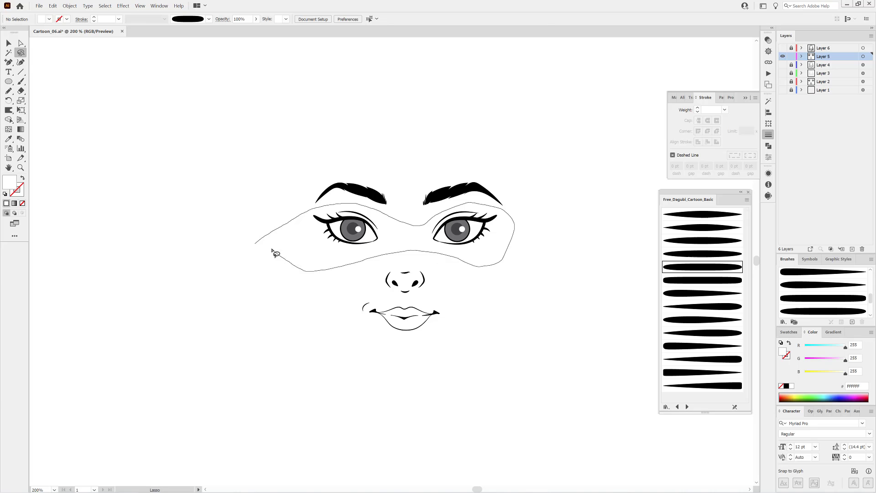
pyautogui.moveTo(275, 253); pyautogui.dragTo(279, 257)
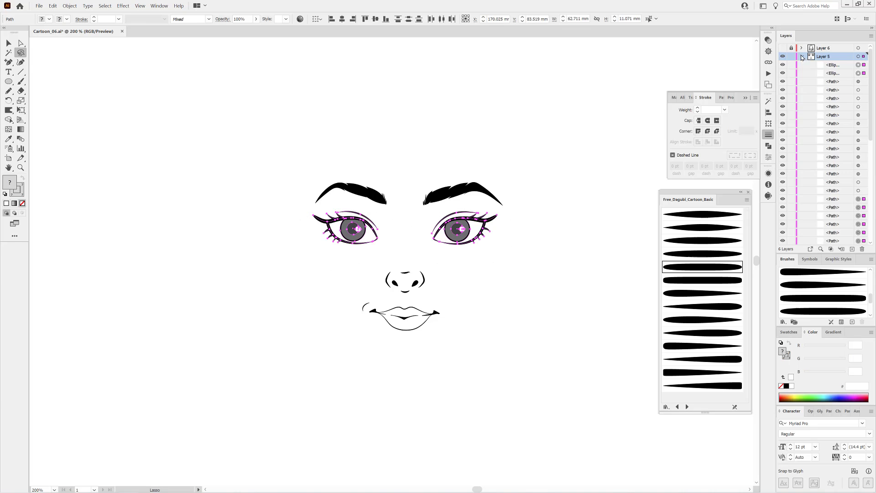
pyautogui.click(53, 5)
pyautogui.click(63, 37)
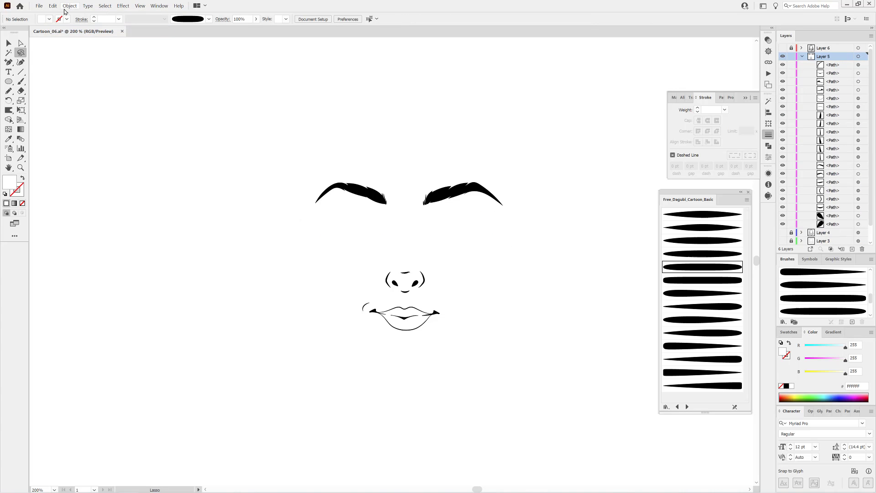
pyautogui.click(53, 5)
pyautogui.click(64, 58)
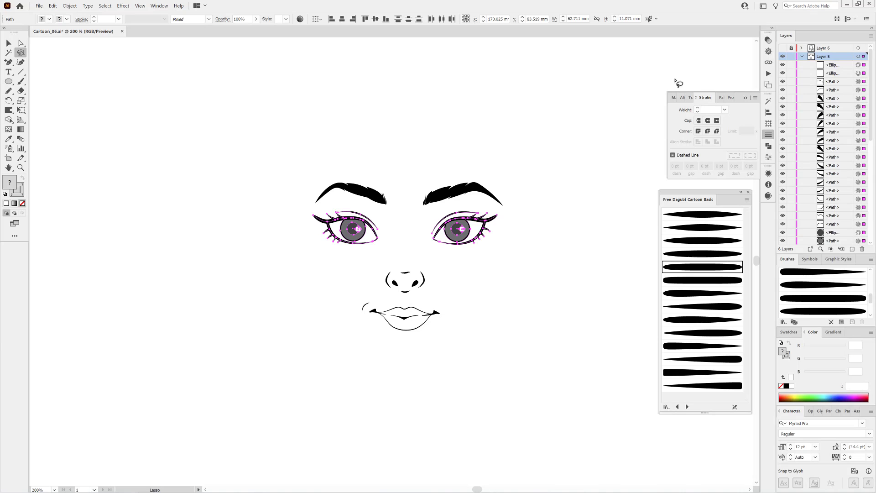
pyautogui.click(870, 36)
pyautogui.click(822, 112)
# Duplicate the eye layer, rename the copy Backup, and lock it.
pyautogui.hotkey('ctrl', 'shift', 'a')
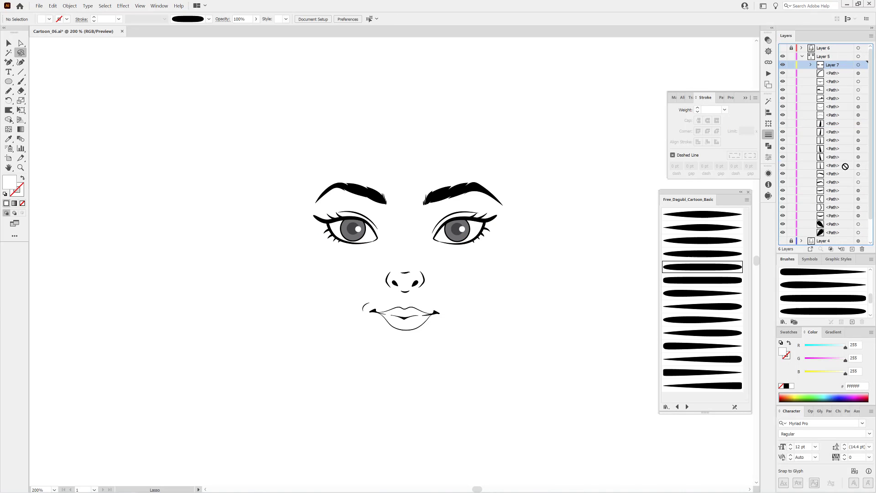
pyautogui.moveTo(845, 166); pyautogui.dragTo(834, 83)
pyautogui.doubleClick(834, 65)
pyautogui.write('Backup')
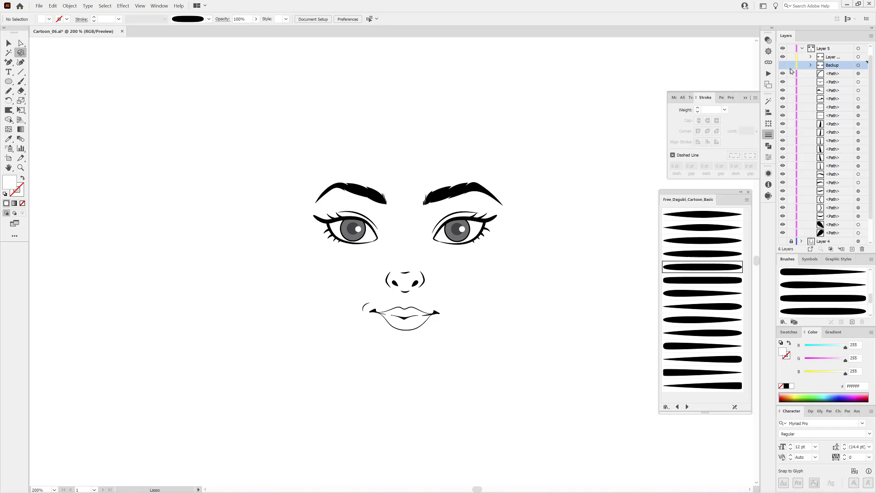
pyautogui.click(792, 71)
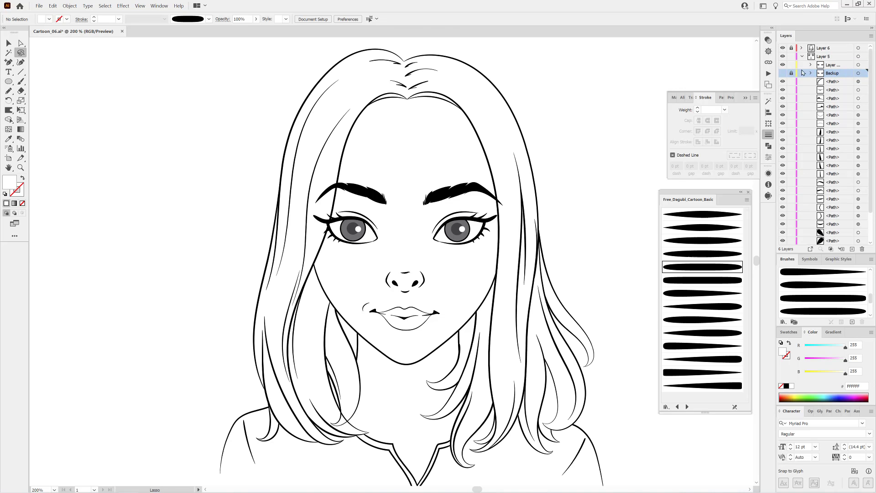
# Set the working eye layer's colour to magenta.
pyautogui.click(859, 65)
pyautogui.click(20, 110)
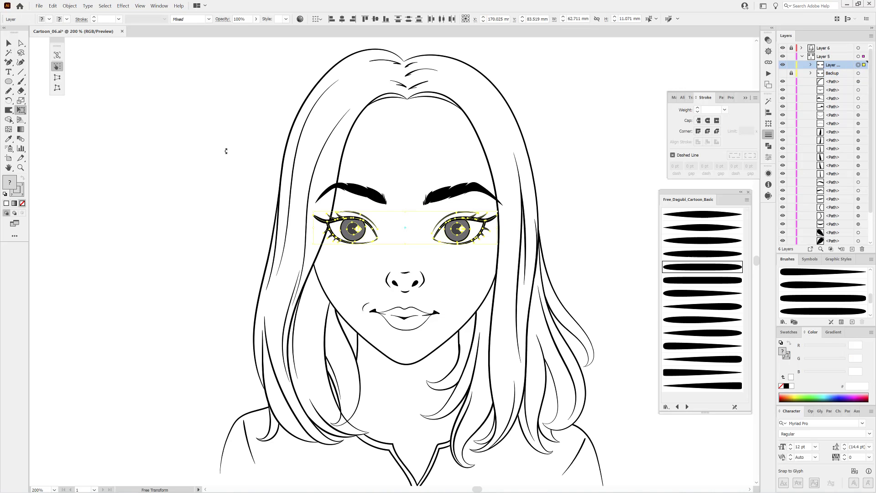
pyautogui.doubleClick(841, 67)
pyautogui.click(426, 229)
pyautogui.click(417, 302)
pyautogui.click(434, 285)
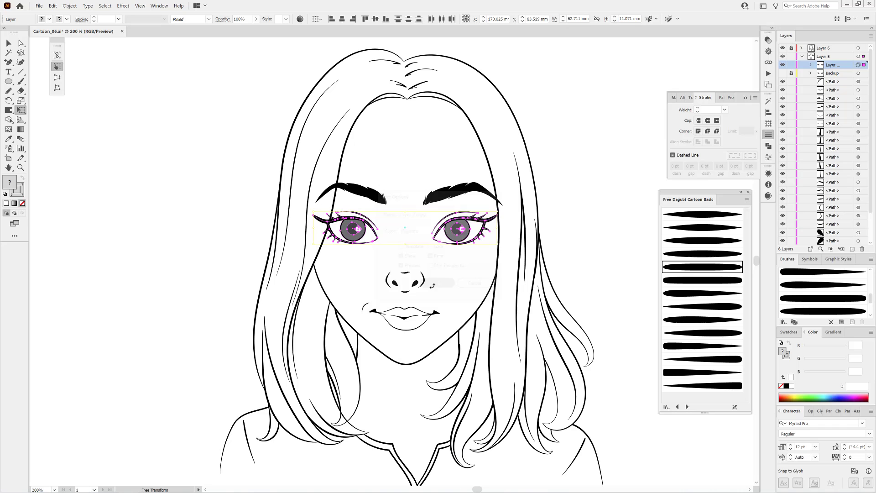
# Scale both eyes slightly smaller and reshape the right eyebrow's curve.
pyautogui.click(859, 65)
pyautogui.moveTo(498, 212); pyautogui.dragTo(490, 212)
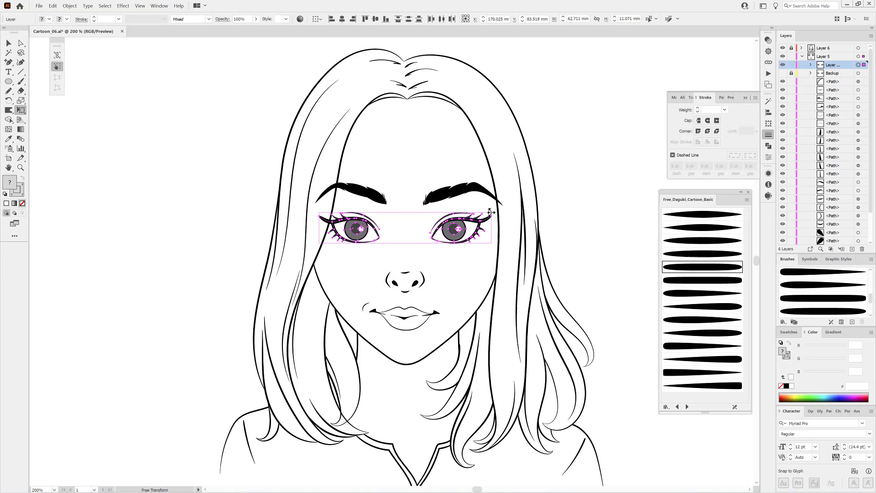
pyautogui.hotkey('ctrl', 'shift', 'a')
pyautogui.scroll(-5, 511, 235)
pyautogui.scroll(5, 511, 236)
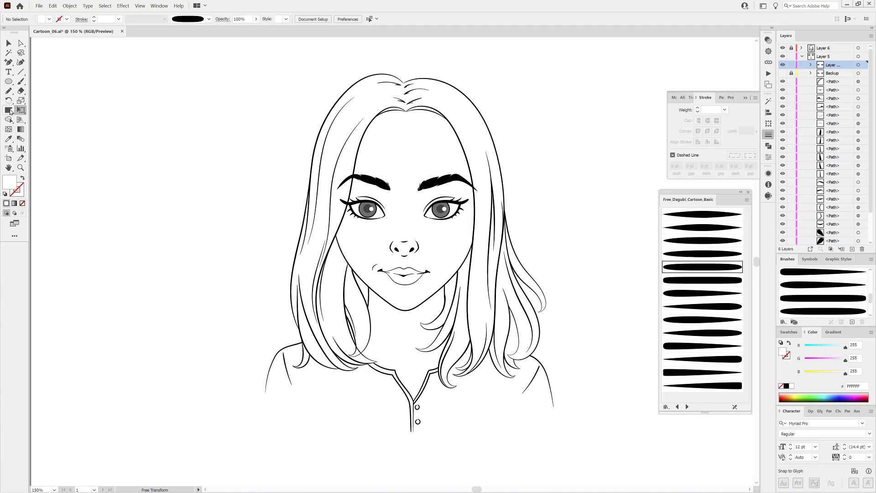
pyautogui.click(404, 158)
pyautogui.press('Return')
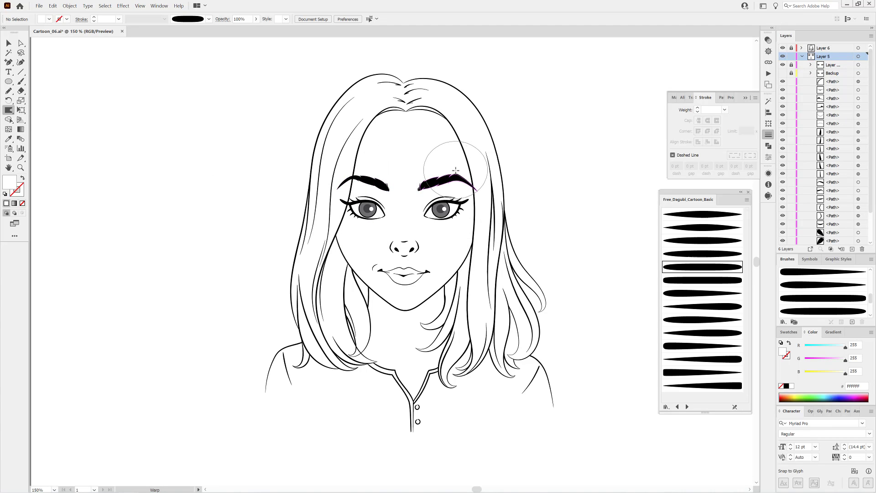
pyautogui.moveTo(465, 176); pyautogui.dragTo(470, 174)
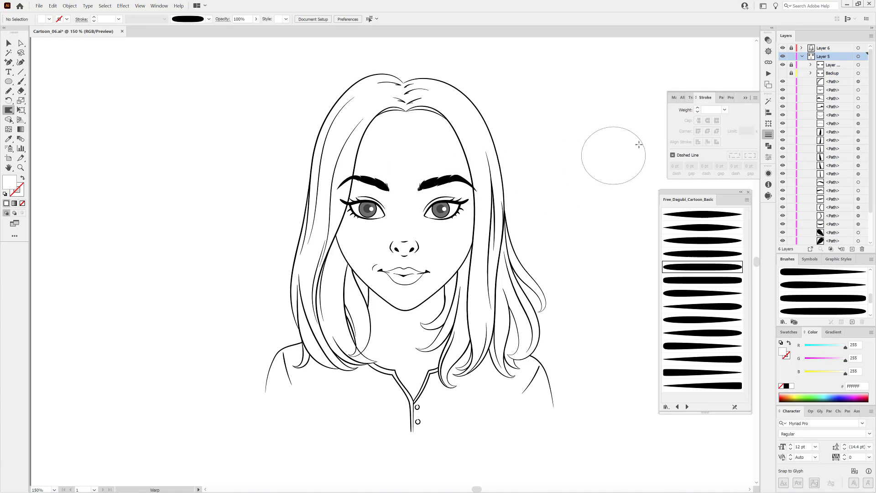
# Hide the Backup eye layer and reselect the working eyes for transforming.
pyautogui.click(782, 73)
pyautogui.click(859, 65)
pyautogui.press('e')
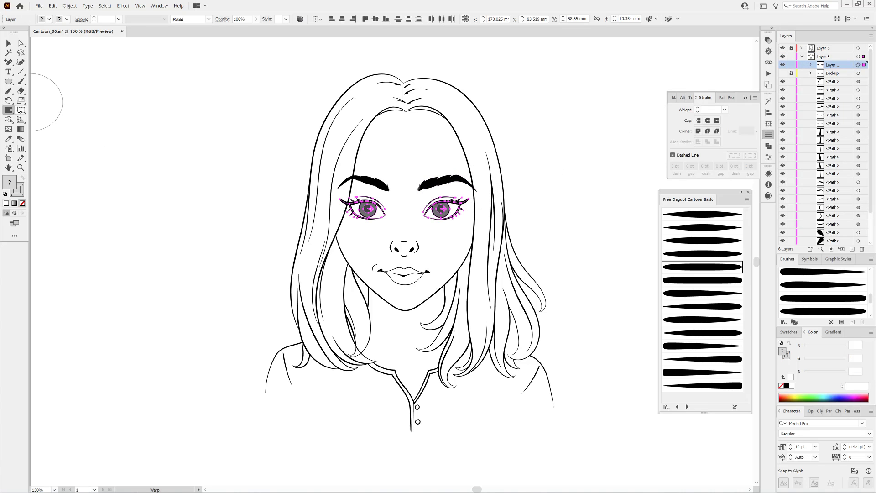
pyautogui.hotkey('ctrl', 'shift', 'a')
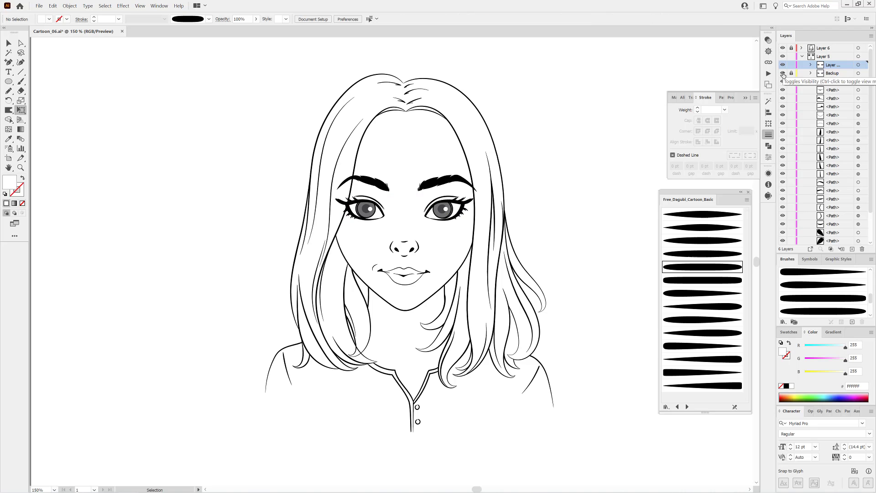
# Split the right eye's lower eyelid with an anchor point and delete its outer part.
pyautogui.scroll(10, 451, 218)
pyautogui.click(21, 43)
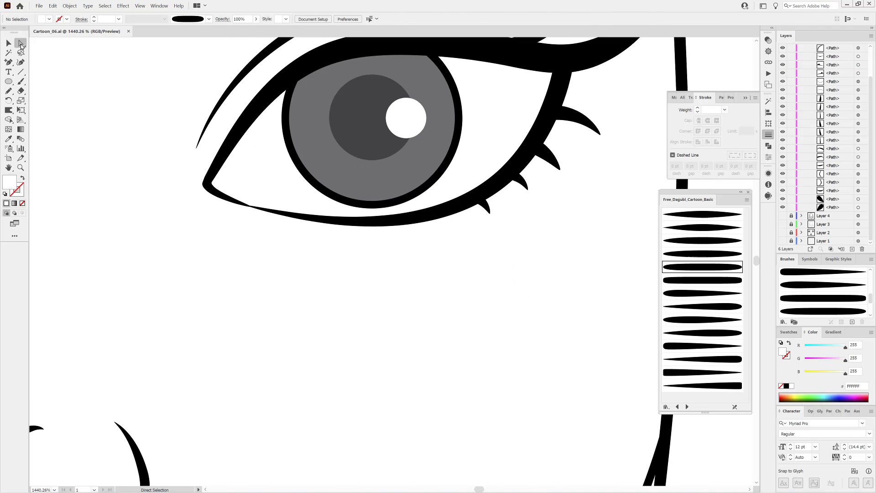
pyautogui.click(450, 203)
pyautogui.click(871, 36)
pyautogui.click(833, 114)
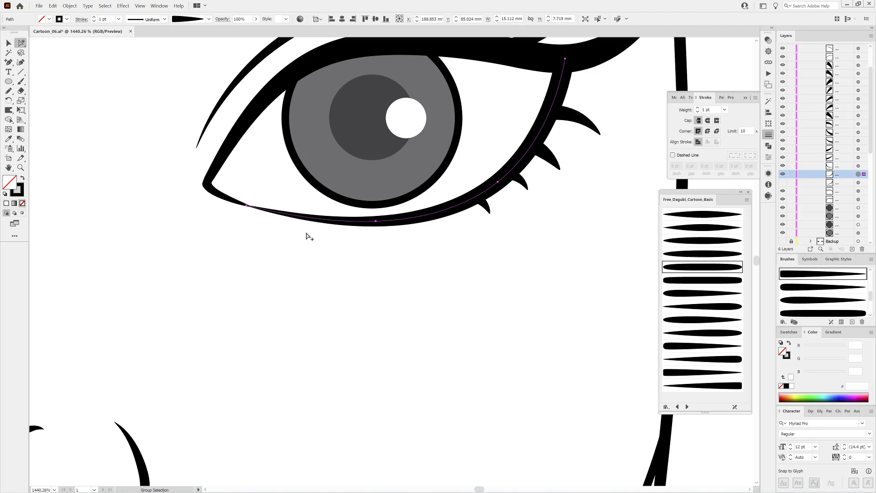
pyautogui.click(440, 211)
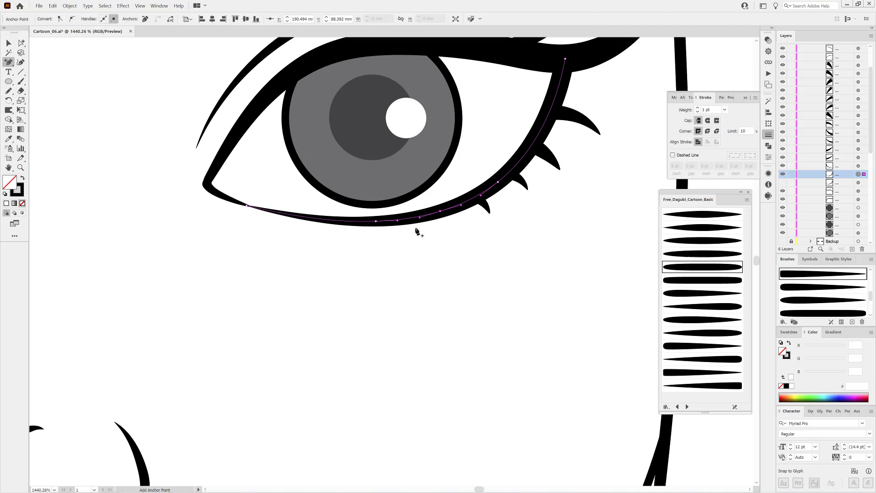
pyautogui.click(21, 42)
pyautogui.click(376, 222)
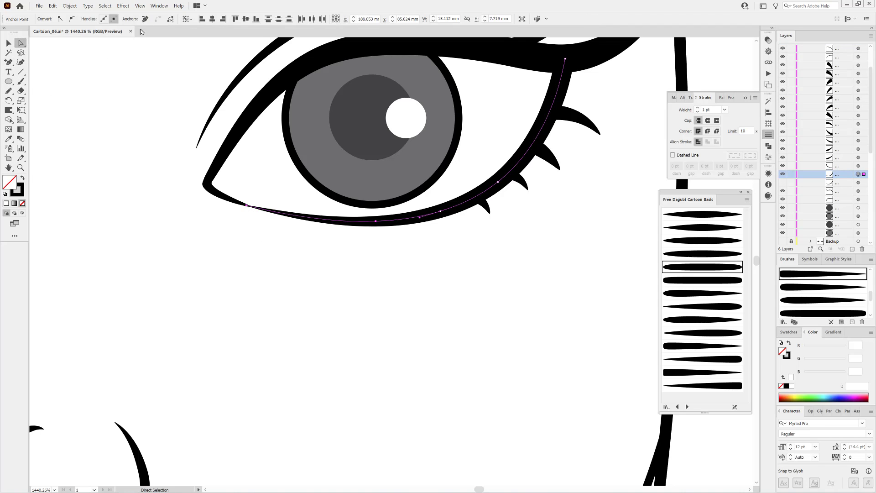
pyautogui.press('Delete')
# Restyle the right lower eyelid as a very thin grey stroke.
pyautogui.click(783, 183)
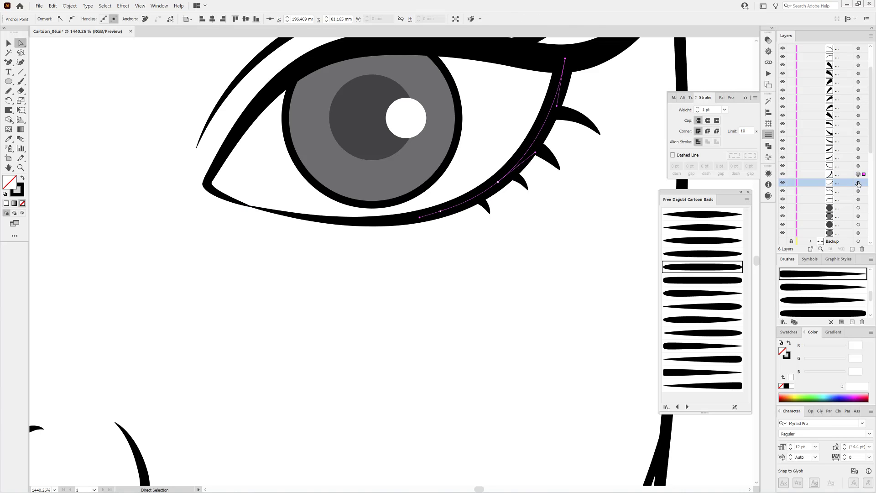
pyautogui.click(95, 22)
pyautogui.click(95, 21)
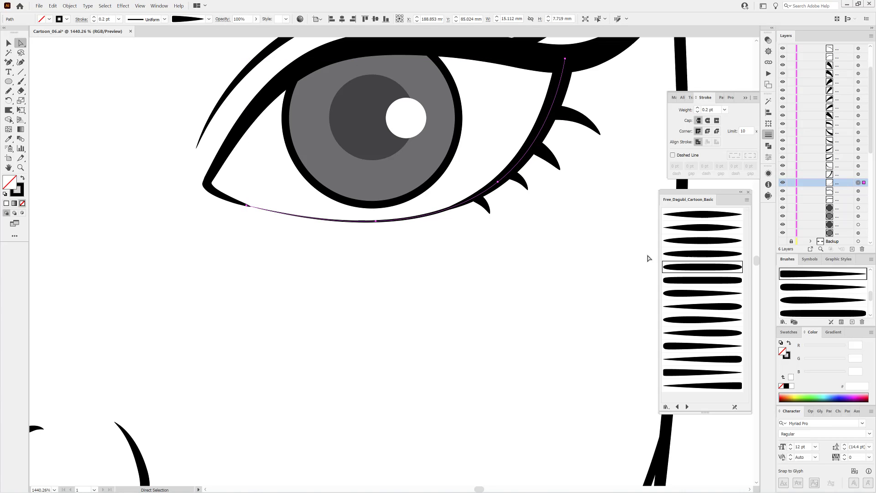
pyautogui.click(789, 332)
pyautogui.click(820, 374)
pyautogui.click(617, 371)
pyautogui.scroll(-5, 456, 381)
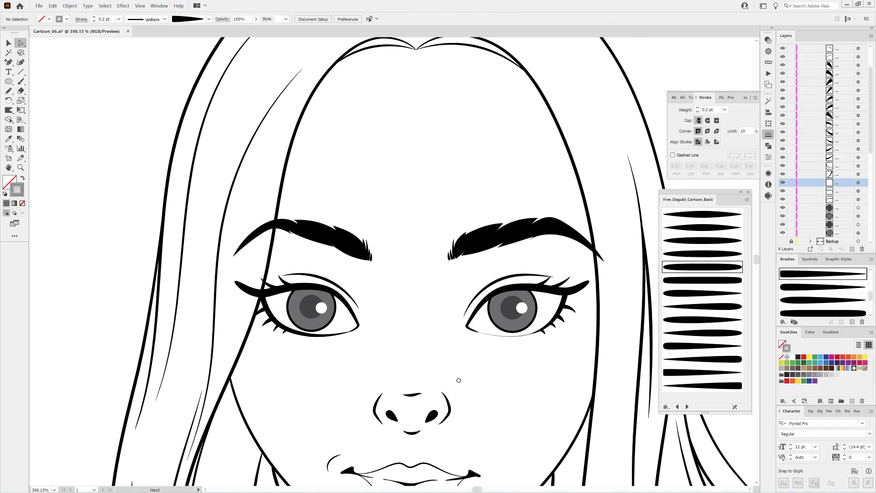
pyautogui.scroll(5, 335, 292)
# Restack the left eye's lower eyelid and add an anchor point, keeping its end segment.
pyautogui.click(336, 273)
pyautogui.moveTo(840, 166); pyautogui.dragTo(850, 240)
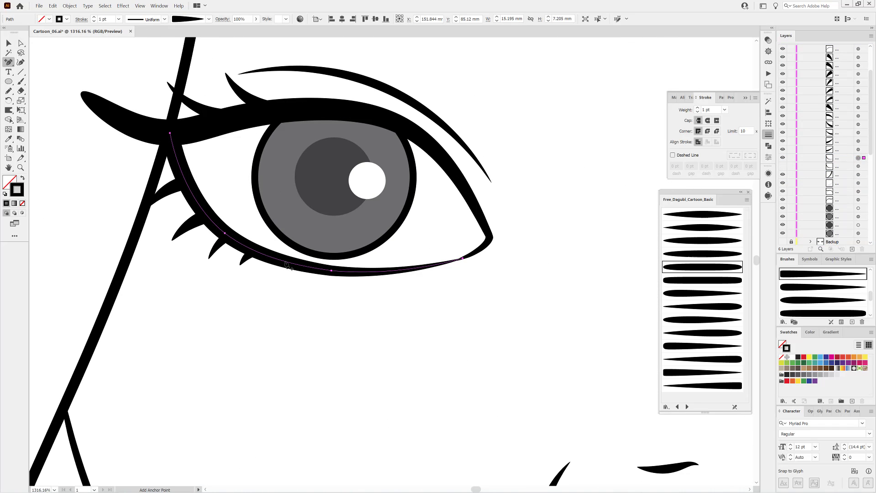
pyautogui.click(285, 263)
pyautogui.click(21, 43)
pyautogui.click(463, 258)
pyautogui.press('Delete')
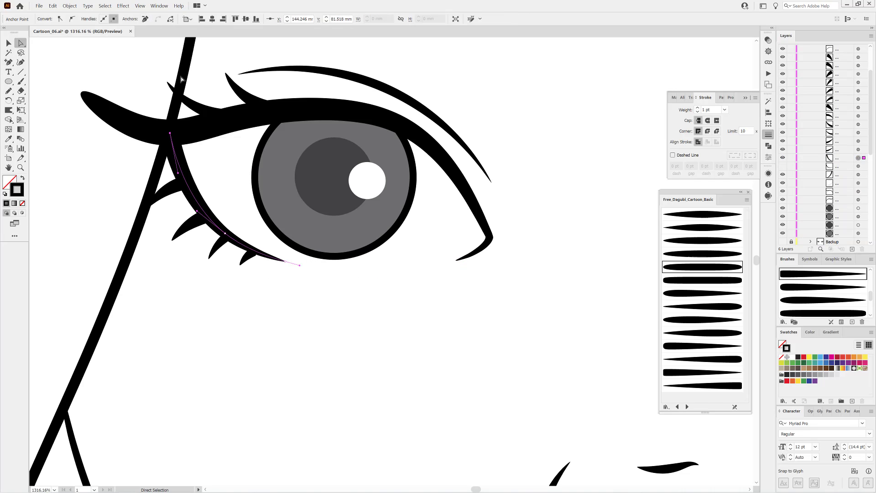
pyautogui.hotkey('ctrl', 'z')
pyautogui.hotkey('ctrl', 'z')
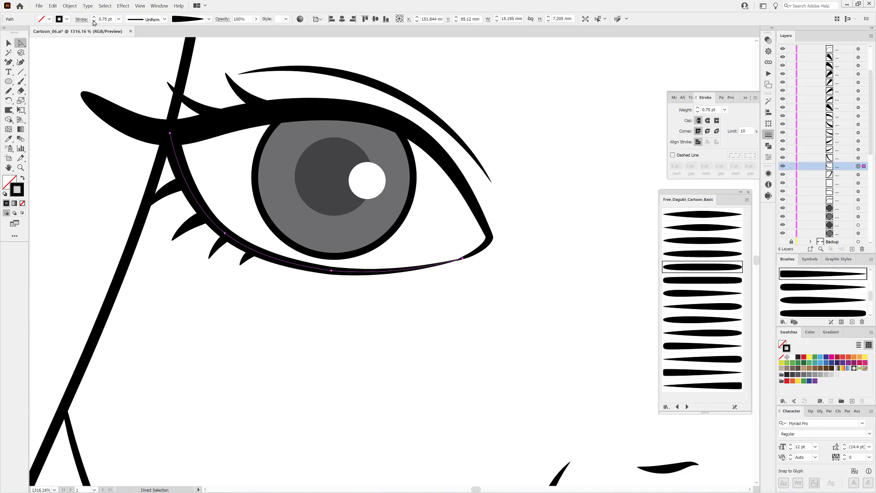
# Use the Eyedropper to carry the thin grey eyelid style toward the other eye.
pyautogui.hscroll(5, 472, 323)
pyautogui.press('i')
pyautogui.hscroll(5, 503, 274)
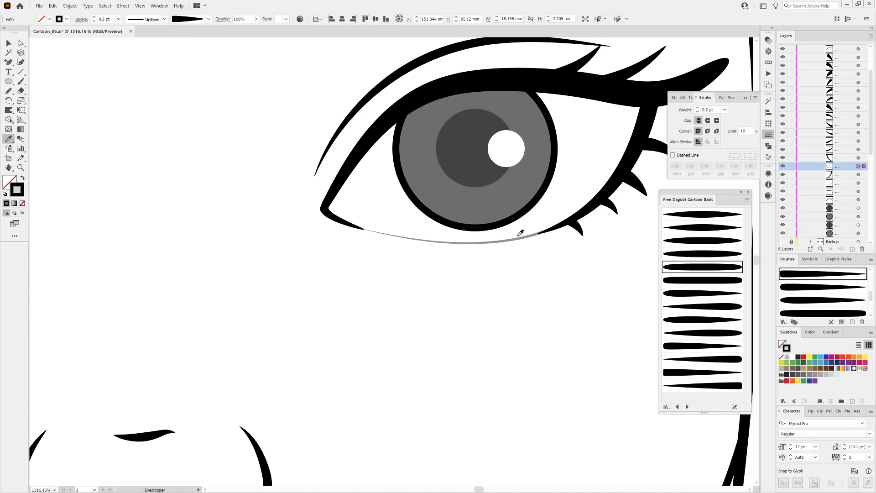
pyautogui.scroll(-5, 520, 255)
pyautogui.scroll(-5, 525, 293)
pyautogui.scroll(-5, 456, 228)
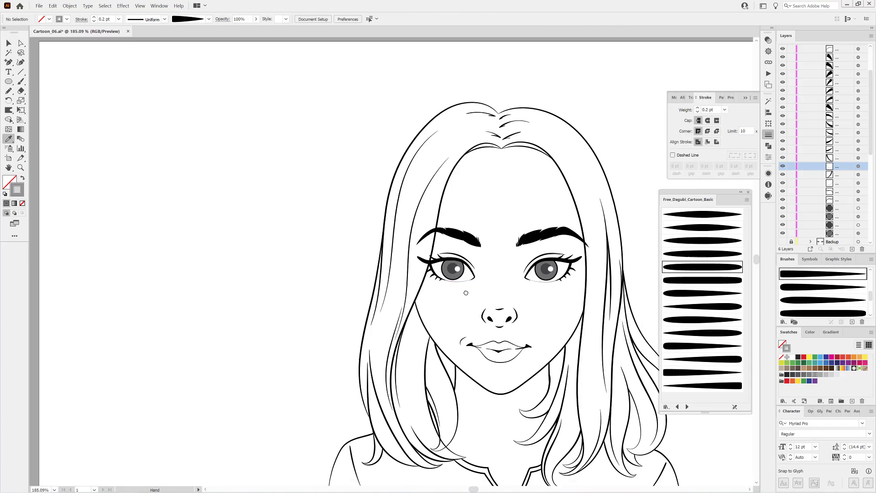
pyautogui.moveTo(20, 47); pyautogui.dragTo(45, 53)
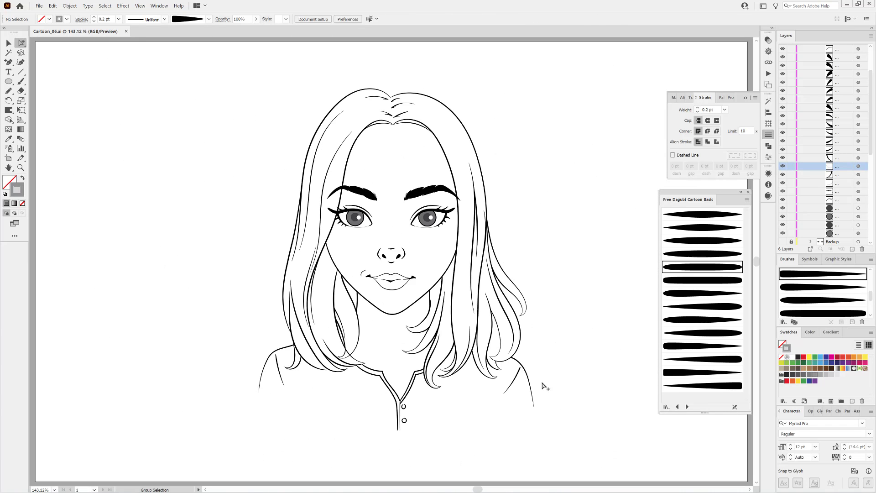
# Join both shoulder lines with a Pencil line along the shirt bottom, brushed solid.
pyautogui.click(801, 48)
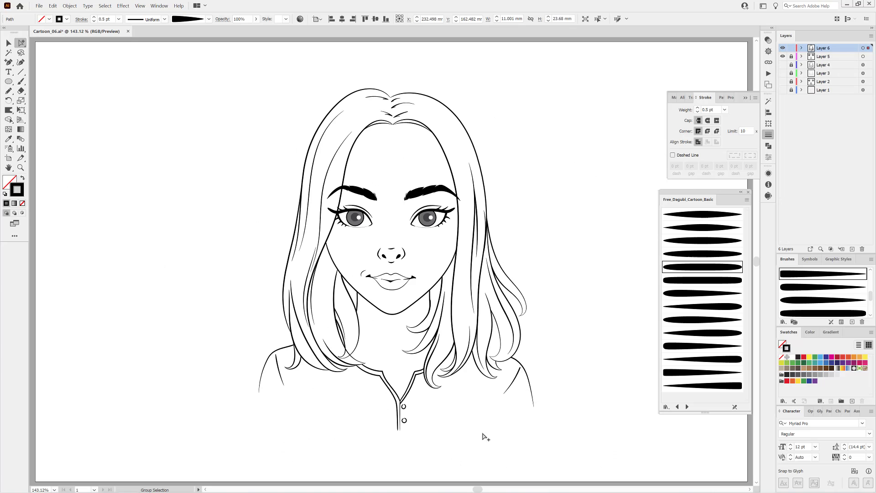
pyautogui.keyDown('shift'); pyautogui.click(262, 378); pyautogui.keyUp('shift')
pyautogui.click(9, 93)
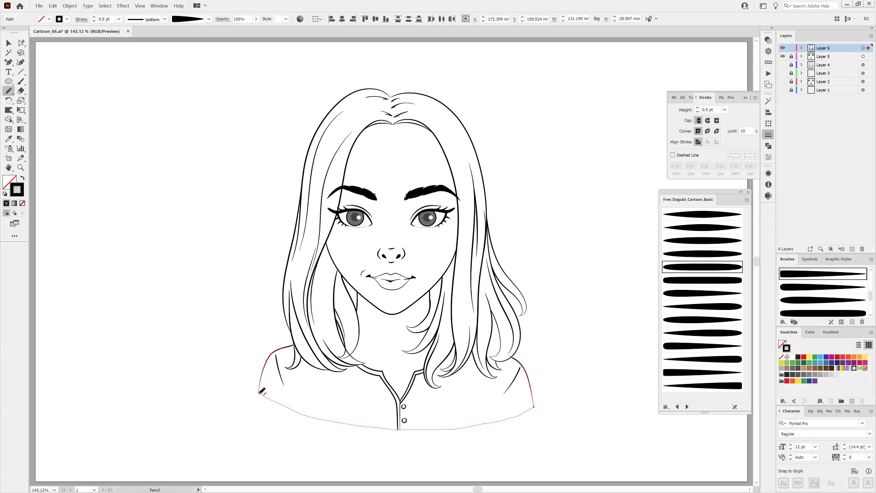
pyautogui.click(710, 283)
pyautogui.hotkey('ctrl', 'shift', 'a')
# Zoom into the shirt's lower edge and check the anchor where the shirt front meets the line.
pyautogui.press('z')
pyautogui.click(457, 464)
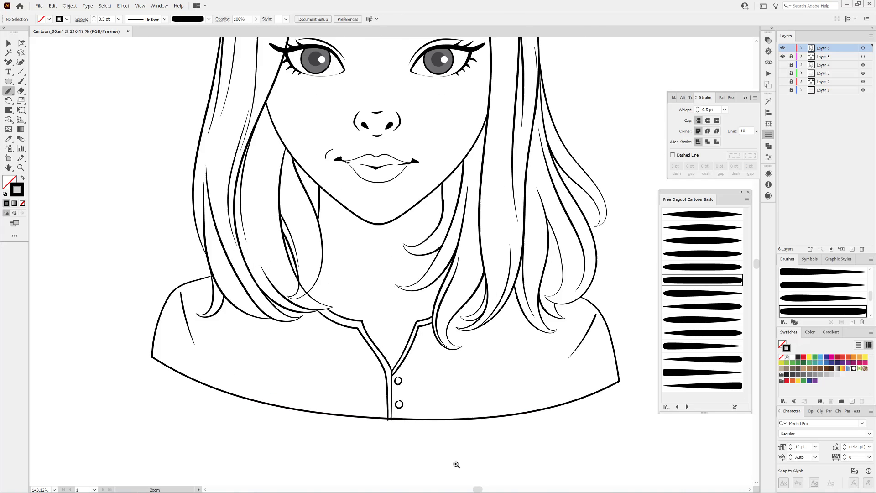
pyautogui.press('a')
pyautogui.click(388, 400)
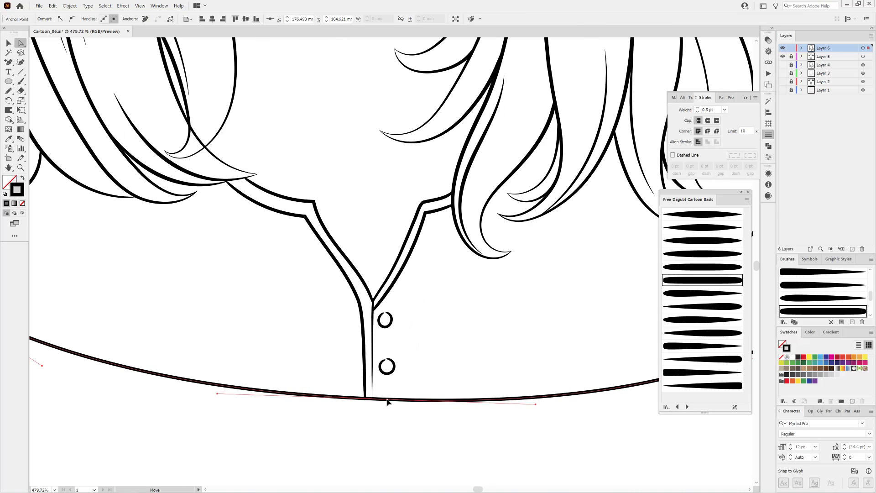
pyautogui.hotkey('ctrl', 'shift', 'a')
# Adjust the bottom curve's left corner anchor and the anchors along the curve.
pyautogui.scroll(-5, 509, 459)
pyautogui.scroll(-3, 514, 337)
pyautogui.scroll(3, 391, 358)
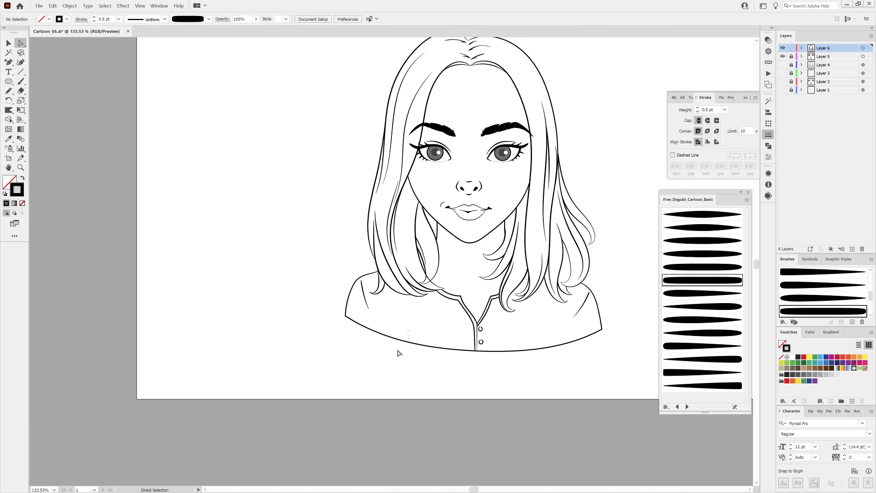
pyautogui.click(346, 316)
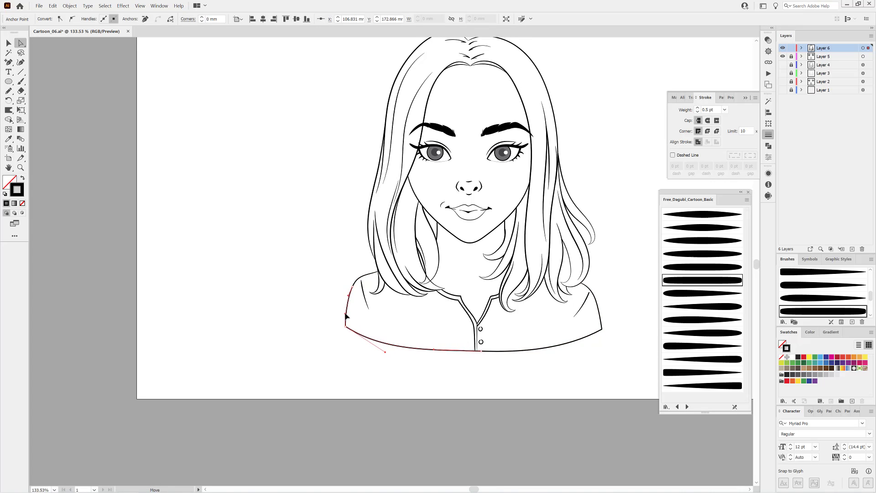
pyautogui.click(480, 350)
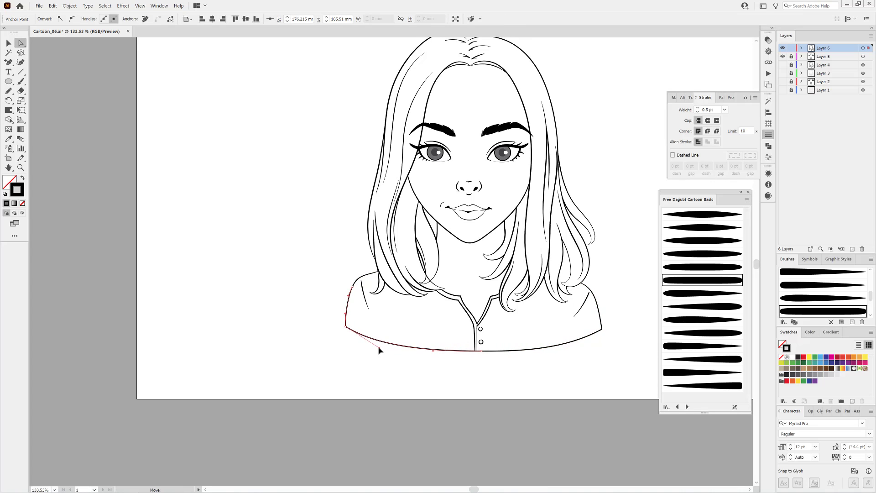
pyautogui.click(480, 356)
pyautogui.scroll(6, 461, 215)
pyautogui.scroll(5, 391, 225)
pyautogui.scroll(4, 241, 147)
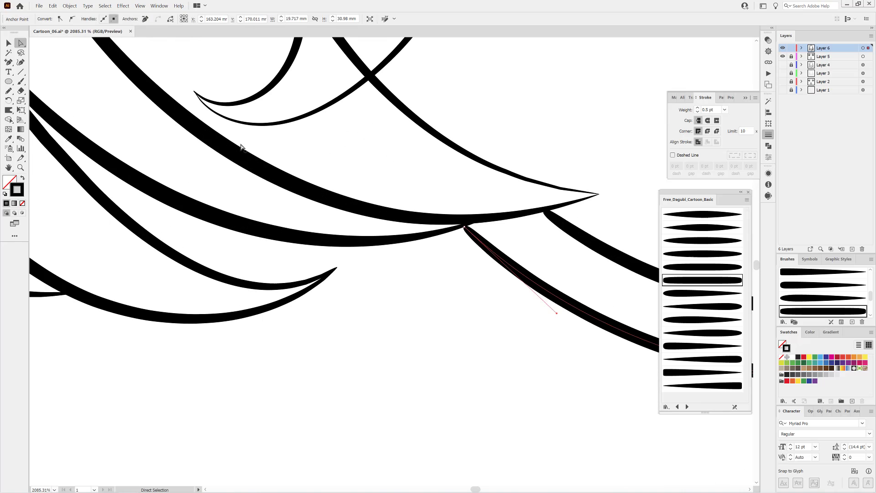
pyautogui.hotkey('ctrl', 'shift', 'a')
pyautogui.scroll(-5, 489, 328)
# Move over to the hair, inspect an anchor on a strand, then frame the hair ends.
pyautogui.moveTo(489, 329)
pyautogui.mouseDown()
pyautogui.moveTo(245, 260)
pyautogui.moveTo(412, 289)
pyautogui.mouseUp()
pyautogui.scroll(10, 491, 221)
pyautogui.scroll(5, 499, 289)
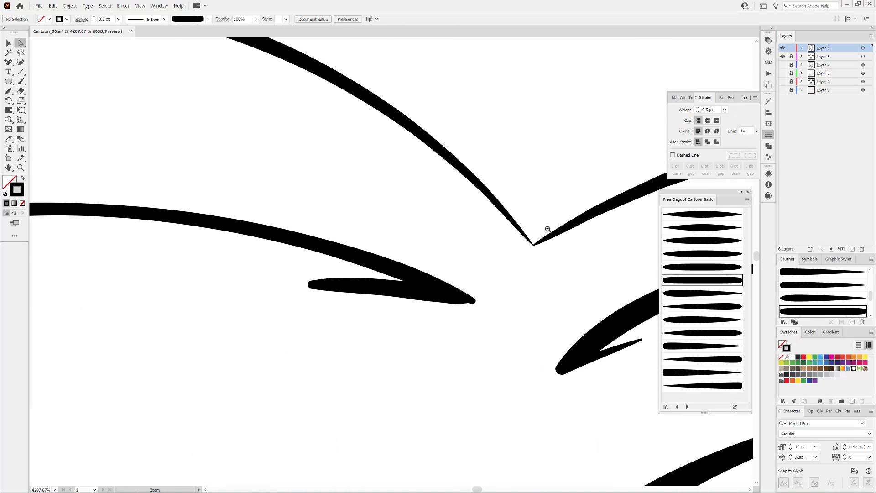
pyautogui.scroll(-5, 656, 302)
pyautogui.scroll(-2, 656, 302)
pyautogui.scroll(14, 535, 171)
pyautogui.click(507, 260)
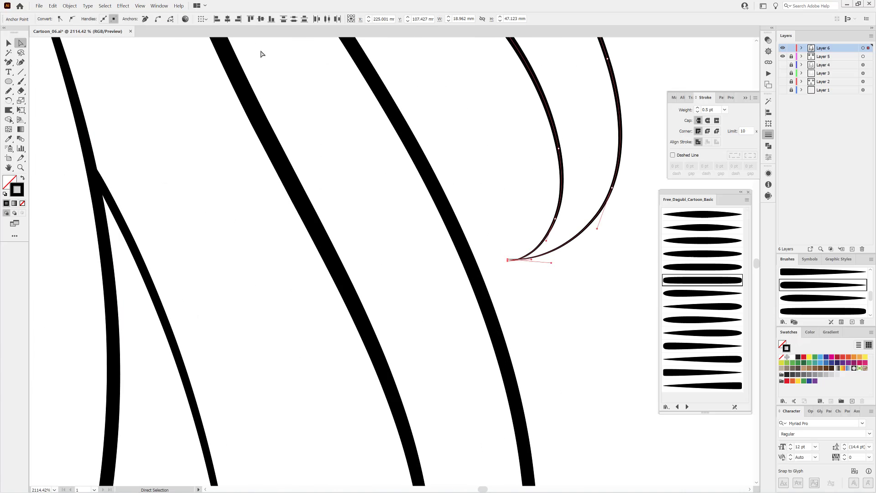
pyautogui.hotkey('ctrl', 'shift', 'a')
pyautogui.scroll(-5, 508, 319)
pyautogui.moveTo(509, 319); pyautogui.dragTo(372, 269)
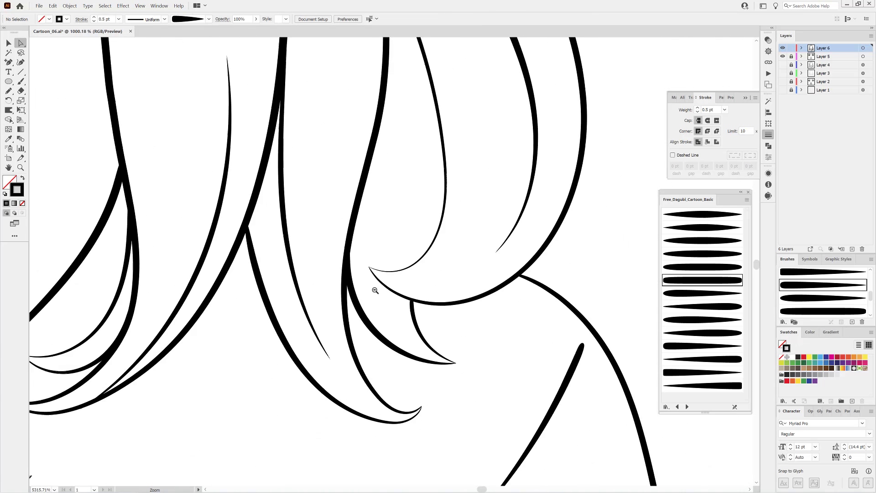
pyautogui.scroll(3, 375, 289)
pyautogui.scroll(-2, 433, 223)
pyautogui.scroll(10, 533, 172)
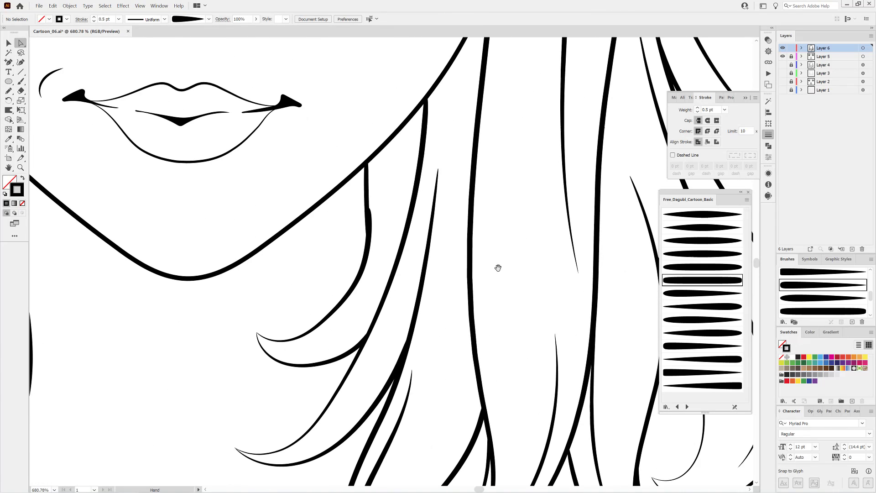
pyautogui.scroll(3, 350, 269)
# Give the hair curve near the chin the tapered Art Brush 08.
pyautogui.click(390, 233)
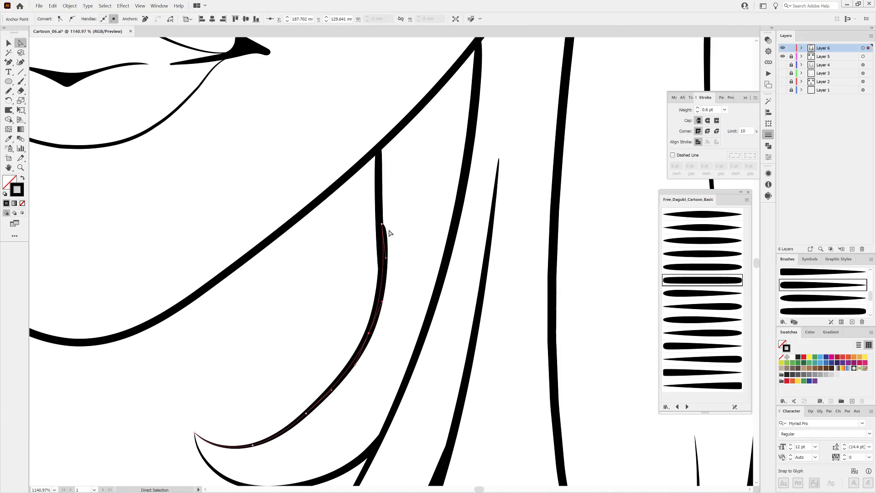
pyautogui.click(687, 320)
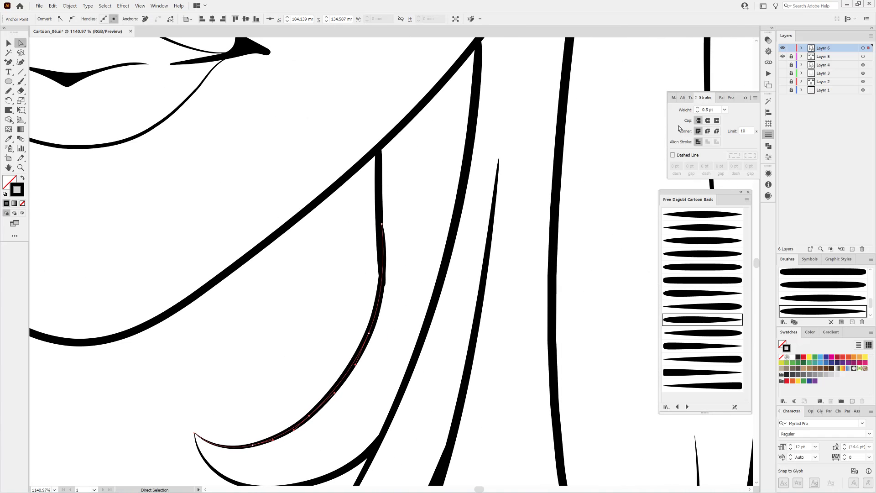
pyautogui.click(380, 288)
pyautogui.click(525, 272)
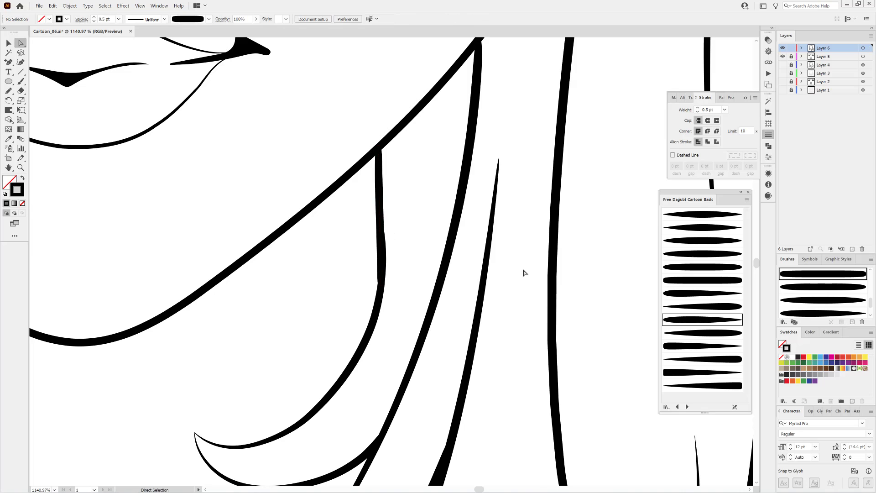
# Zoom out until the whole portrait is visible.
pyautogui.scroll(-3, 525, 272)
pyautogui.scroll(5, 456, 228)
pyautogui.scroll(8, 348, 383)
pyautogui.scroll(3, 348, 383)
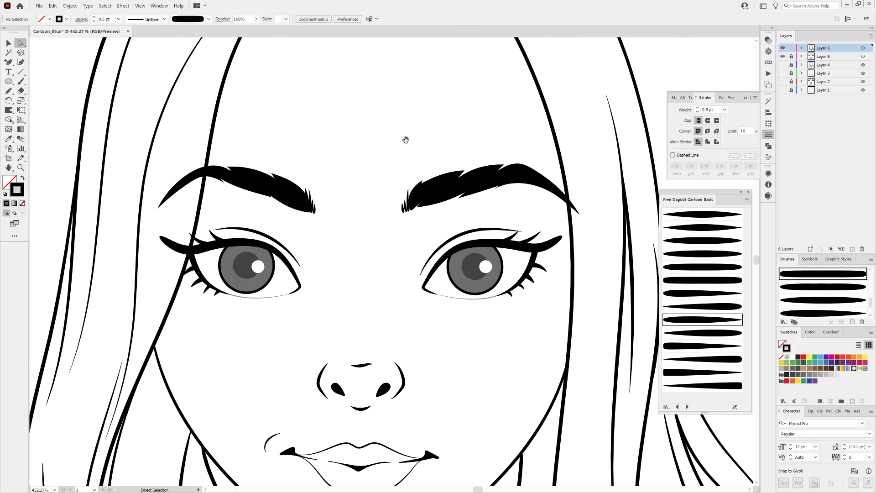
pyautogui.scroll(3, 405, 137)
pyautogui.scroll(2, 405, 137)
pyautogui.press('v')
pyautogui.click(8, 111)
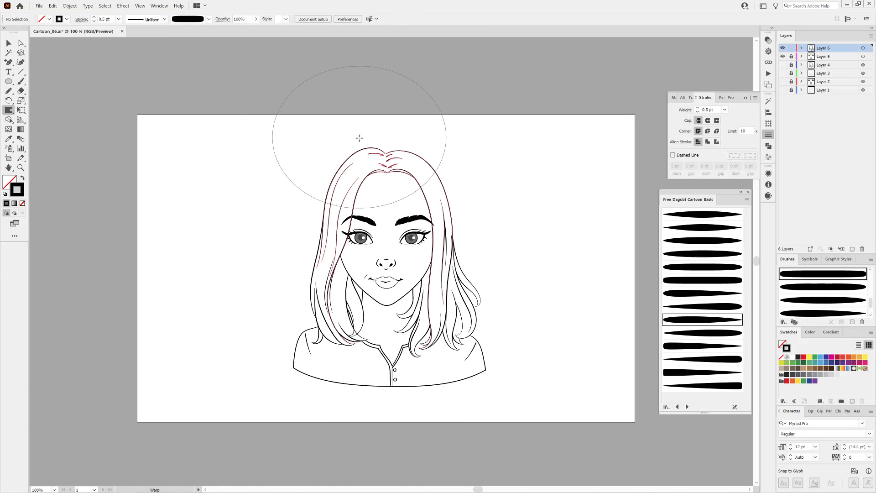